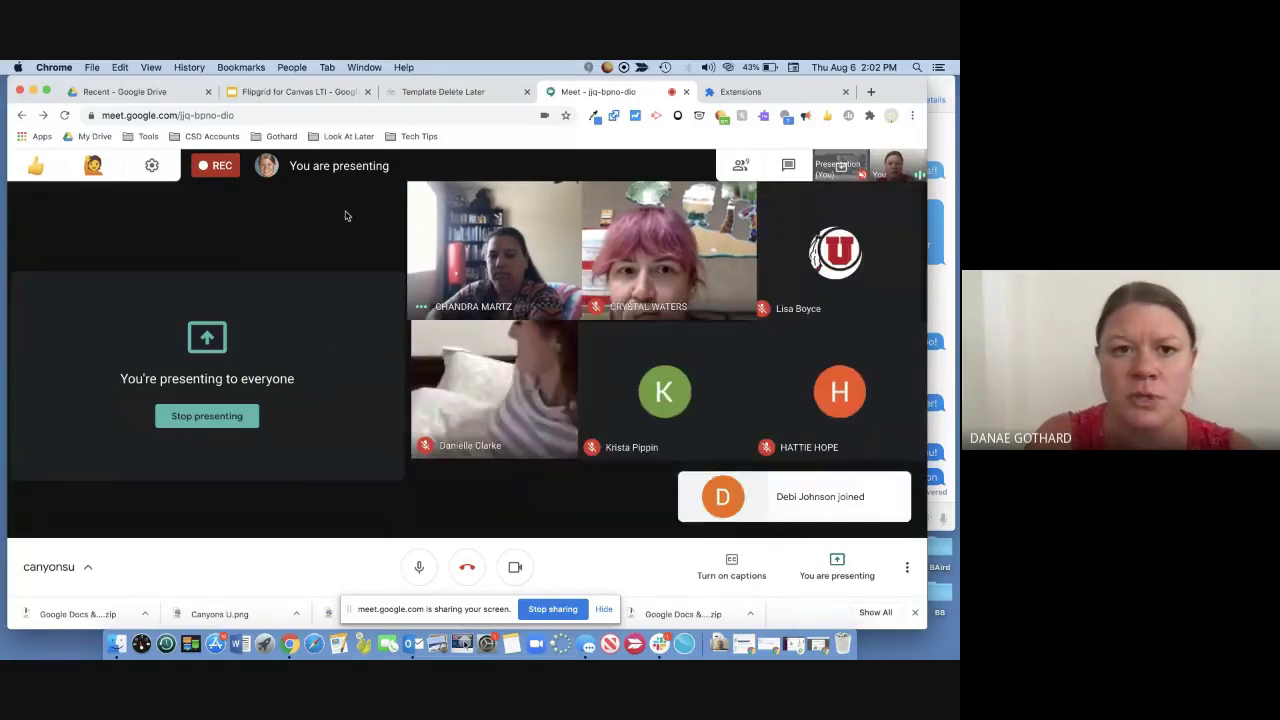
Review the Flipgrid for Canvas LTI slides, from the title and table of contents through the MTSS framework, session schedule and learning intentions
click(299, 91)
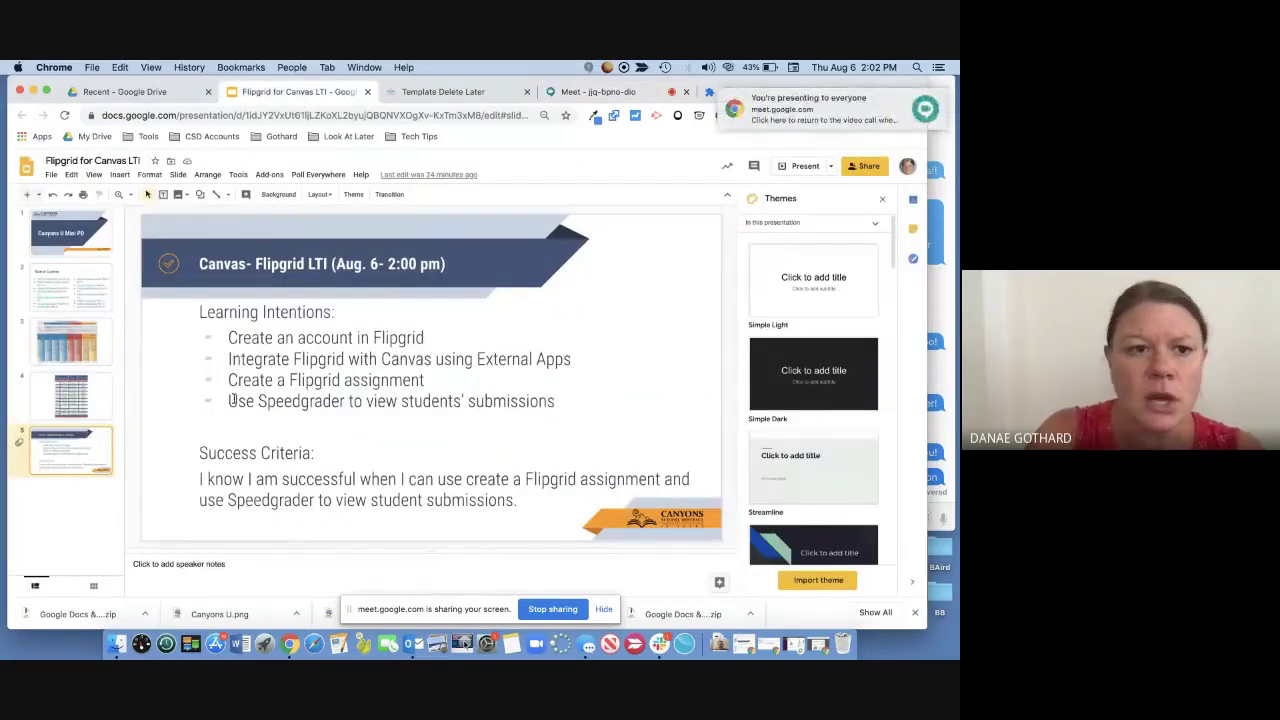
click(92, 242)
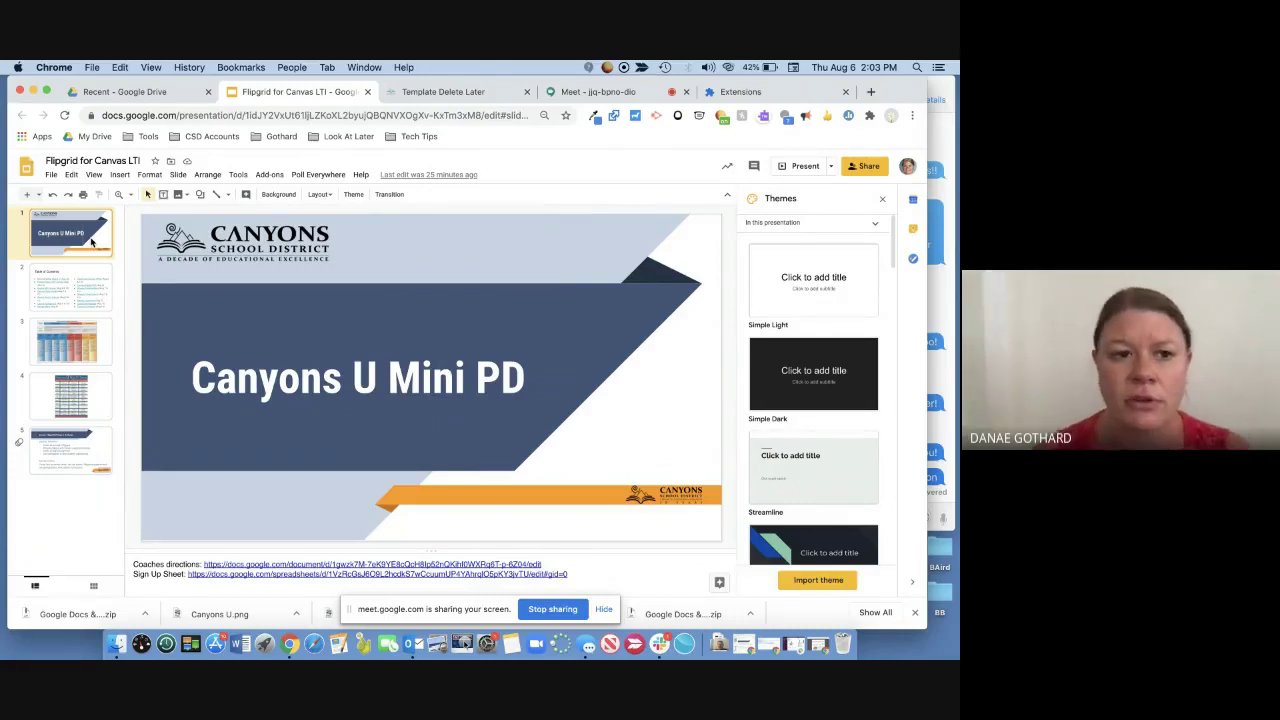
click(74, 296)
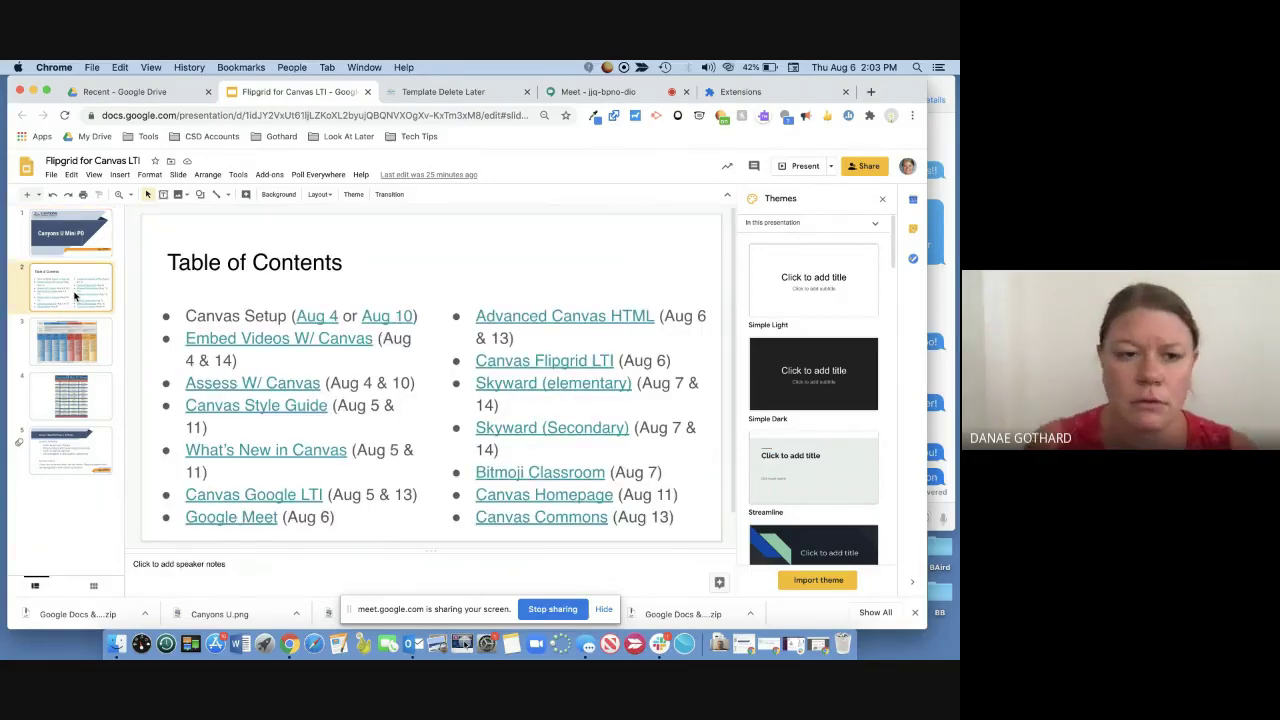
click(72, 340)
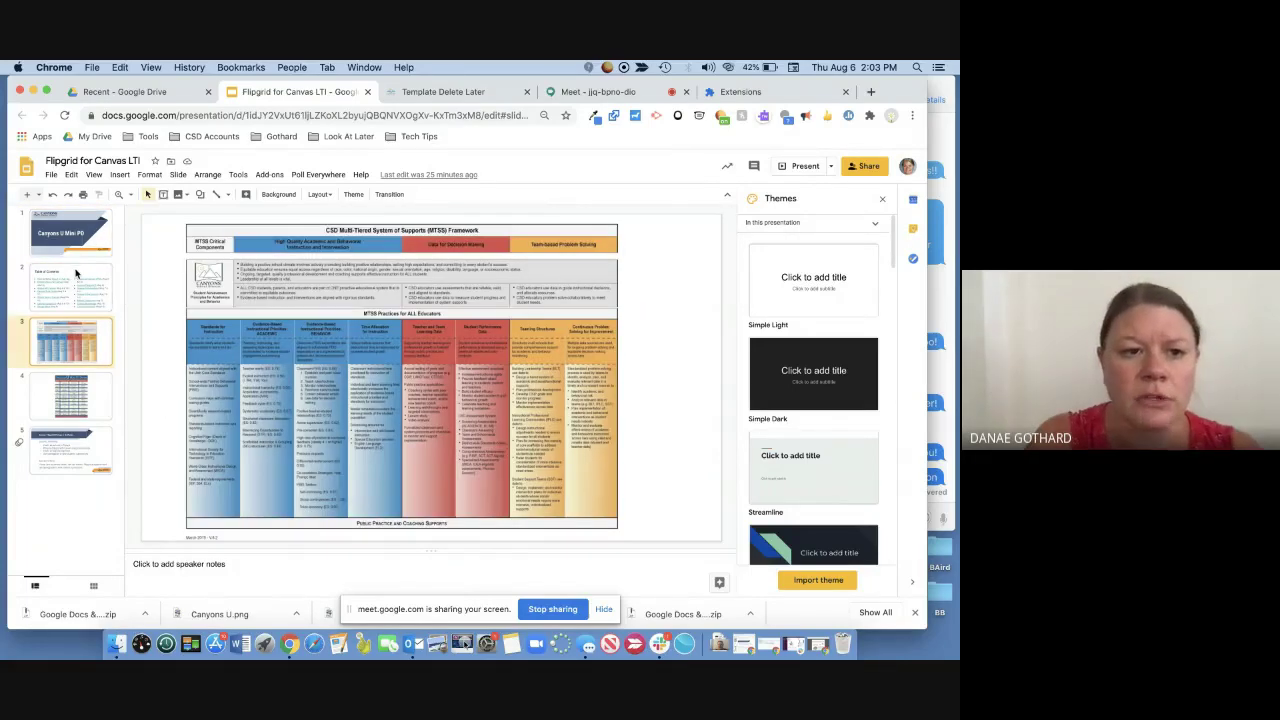
click(76, 272)
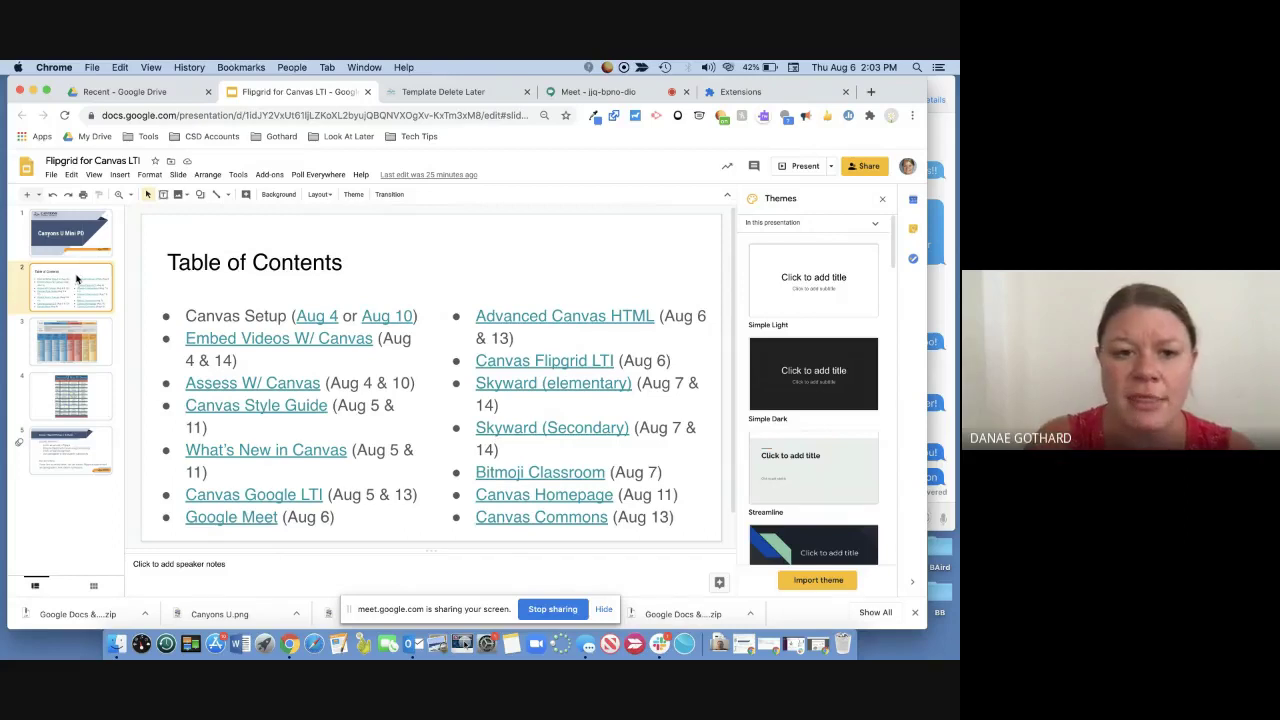
click(78, 335)
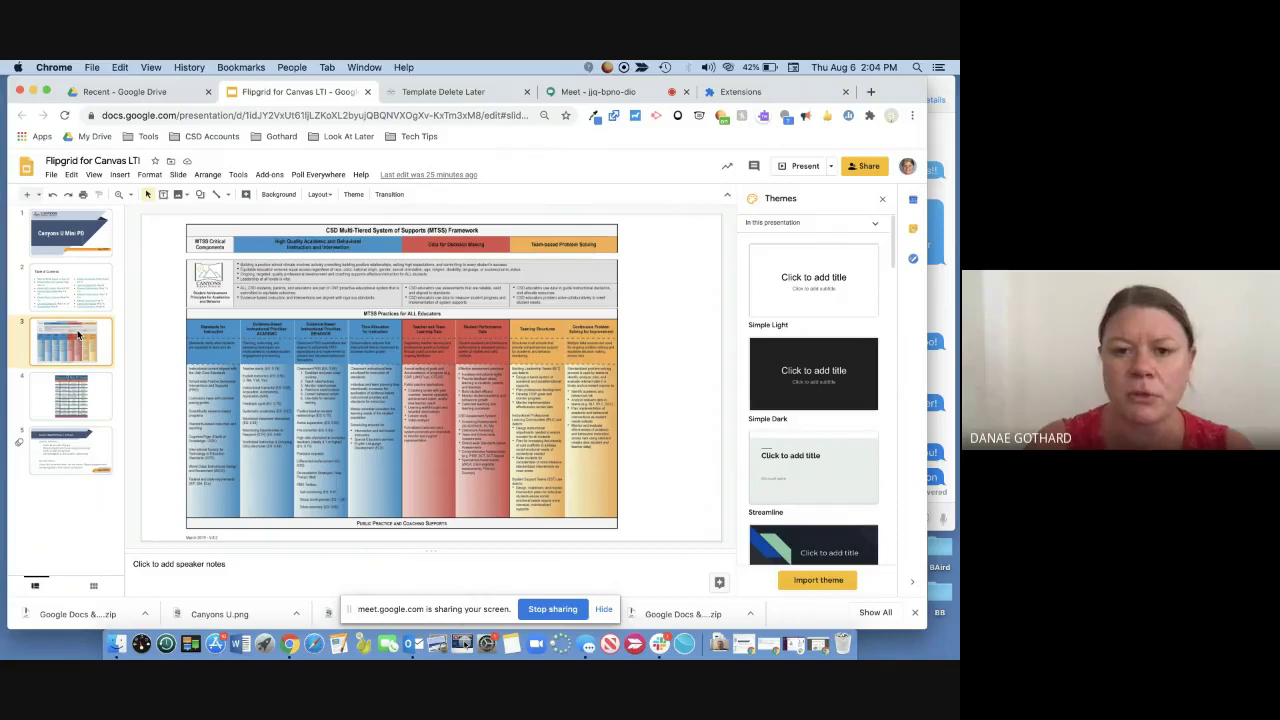
click(98, 399)
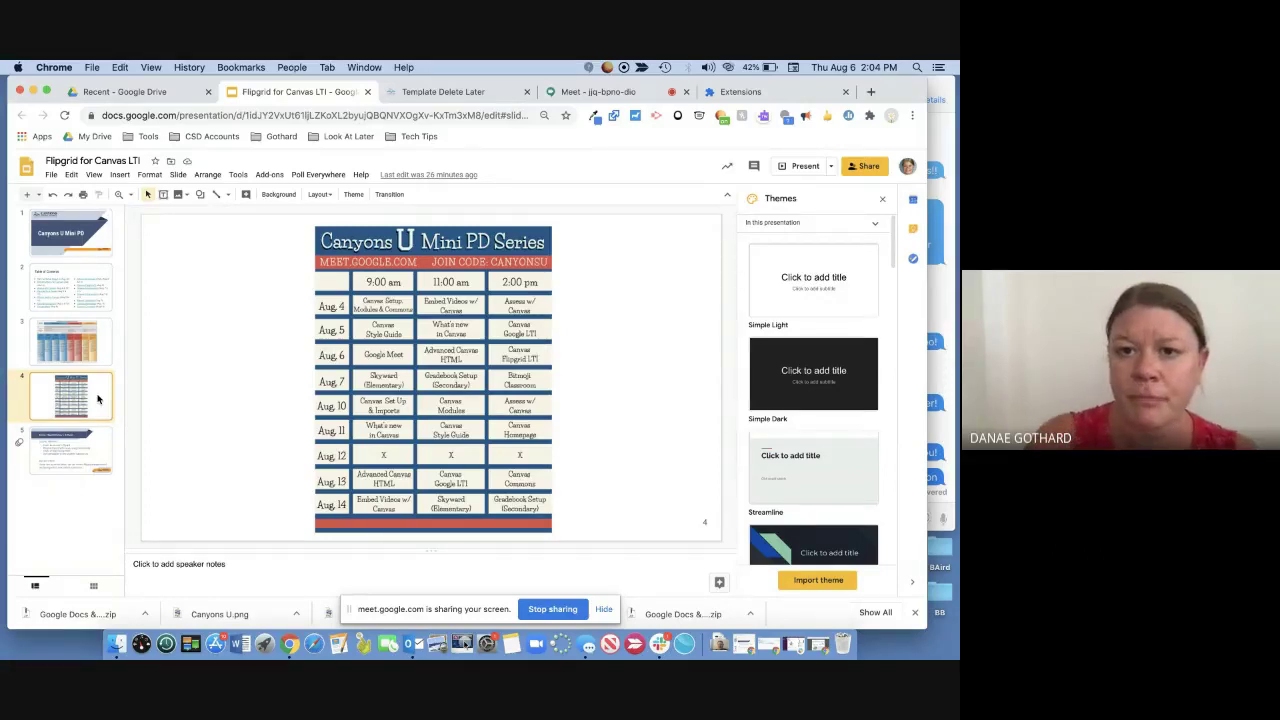
click(85, 447)
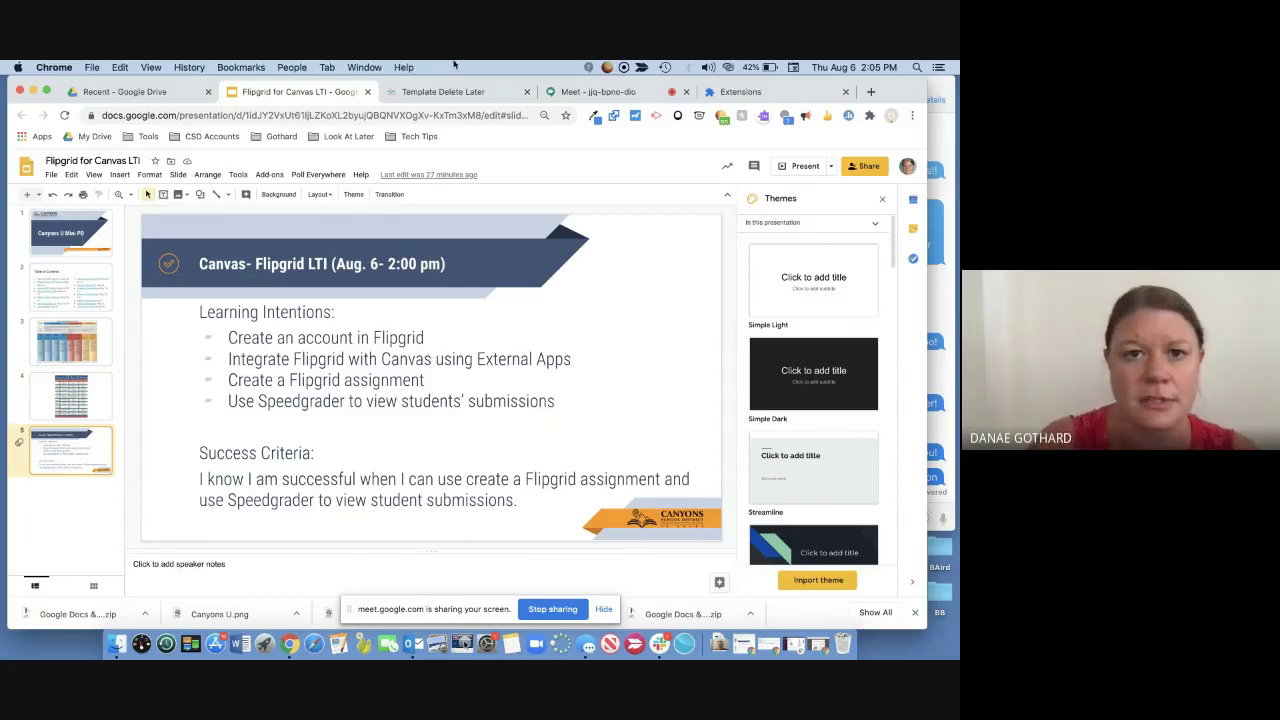
Return to the Google Meet call and open the options for the current screen presentation
click(578, 93)
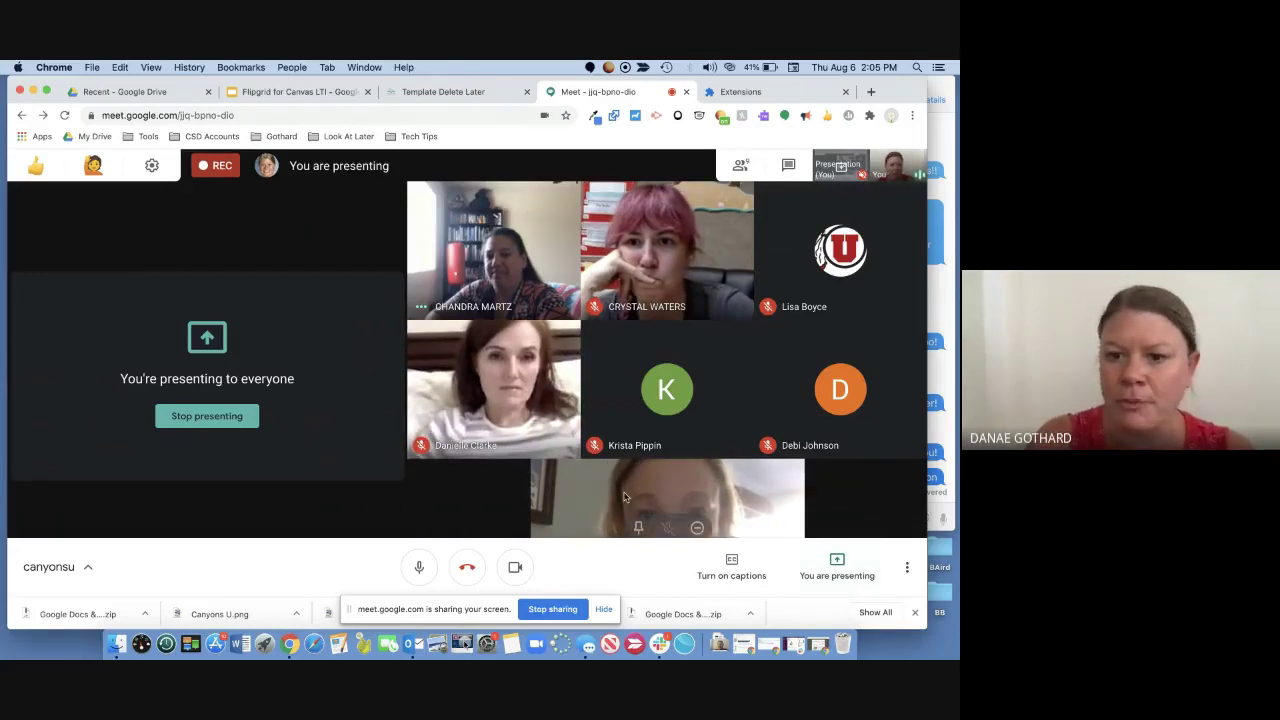
click(837, 563)
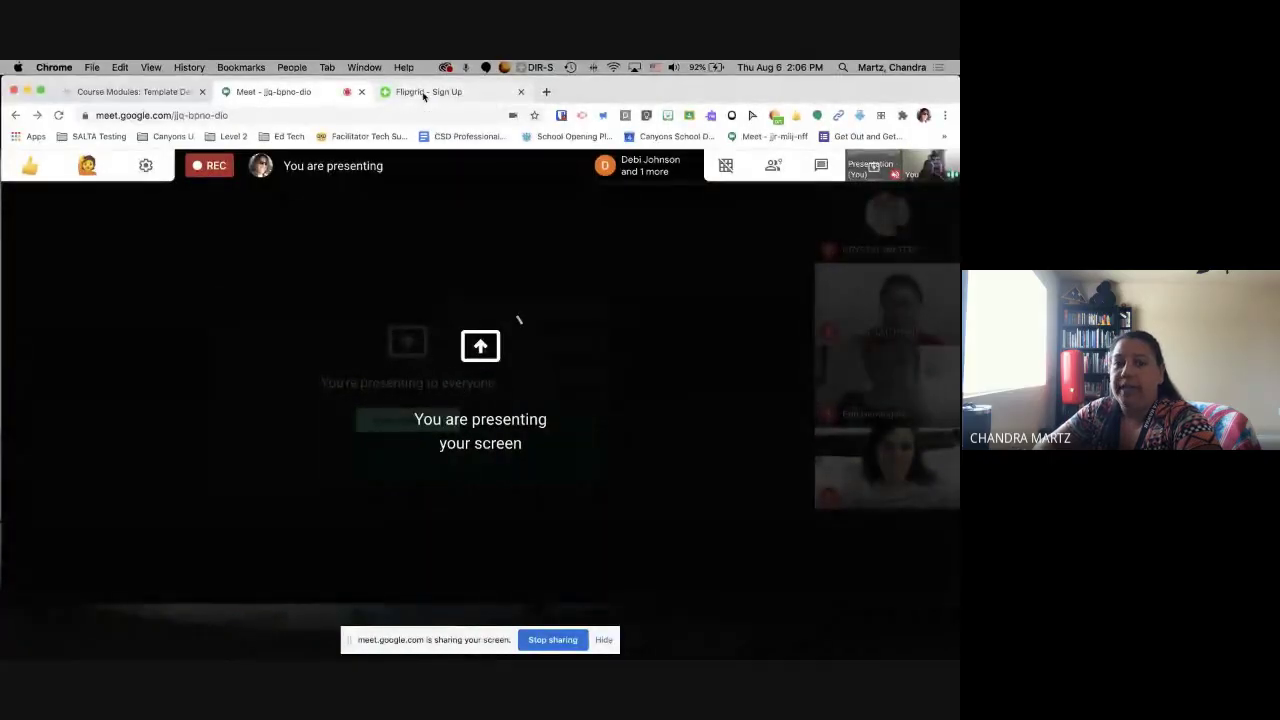
Load flipgrid.com in place of the open Flipgrid sign-up page
click(424, 92)
click(258, 115)
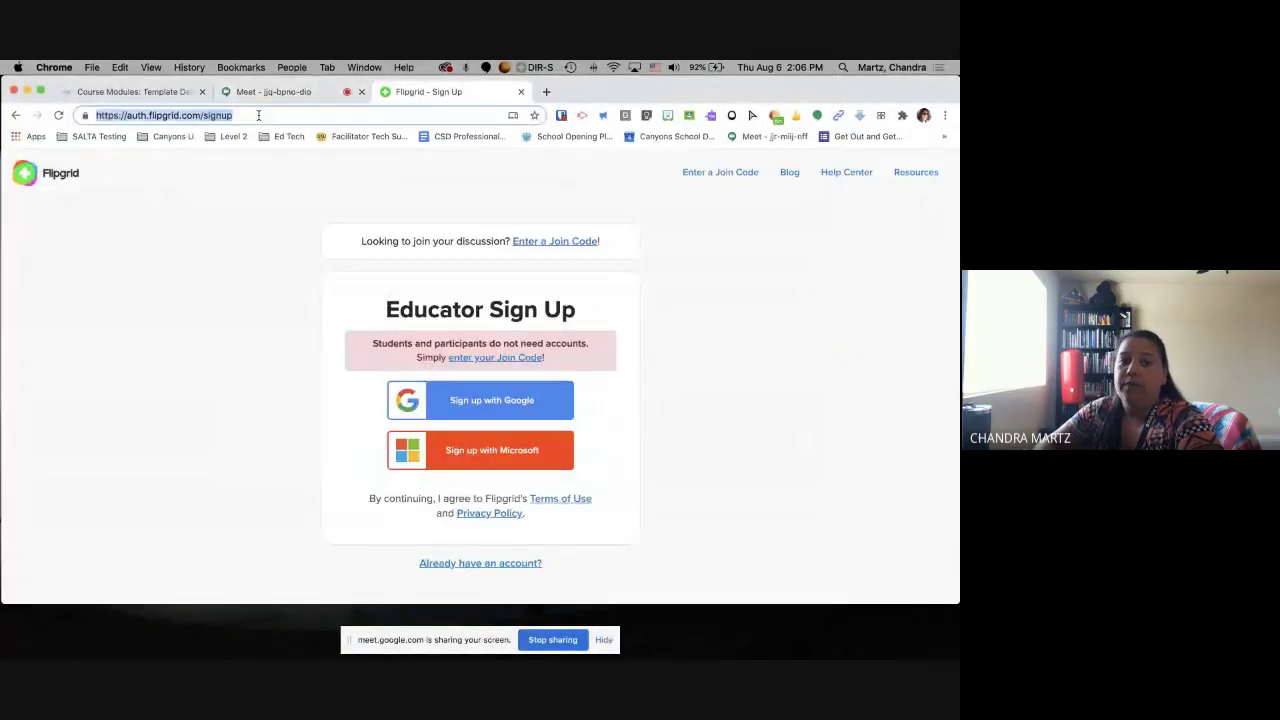
text(flipgrid.com)
key(Return)
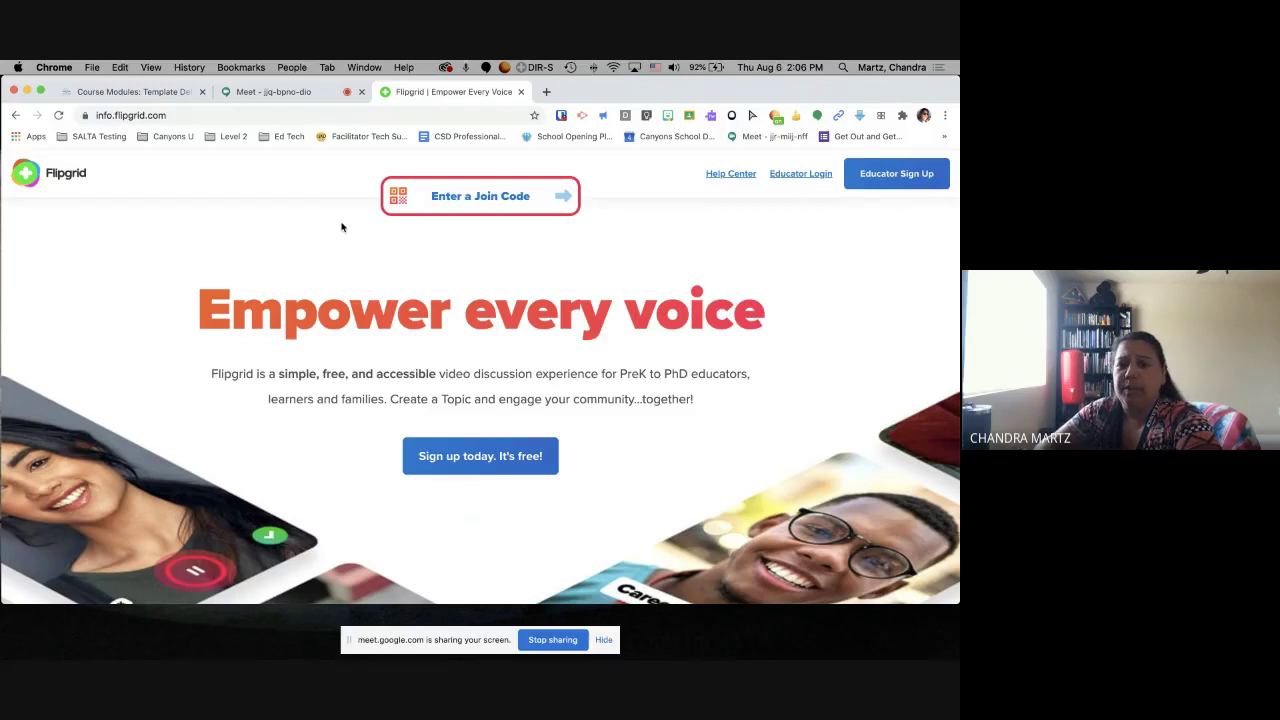
Start the educator sign-up with Google and choose the listed school account
click(896, 182)
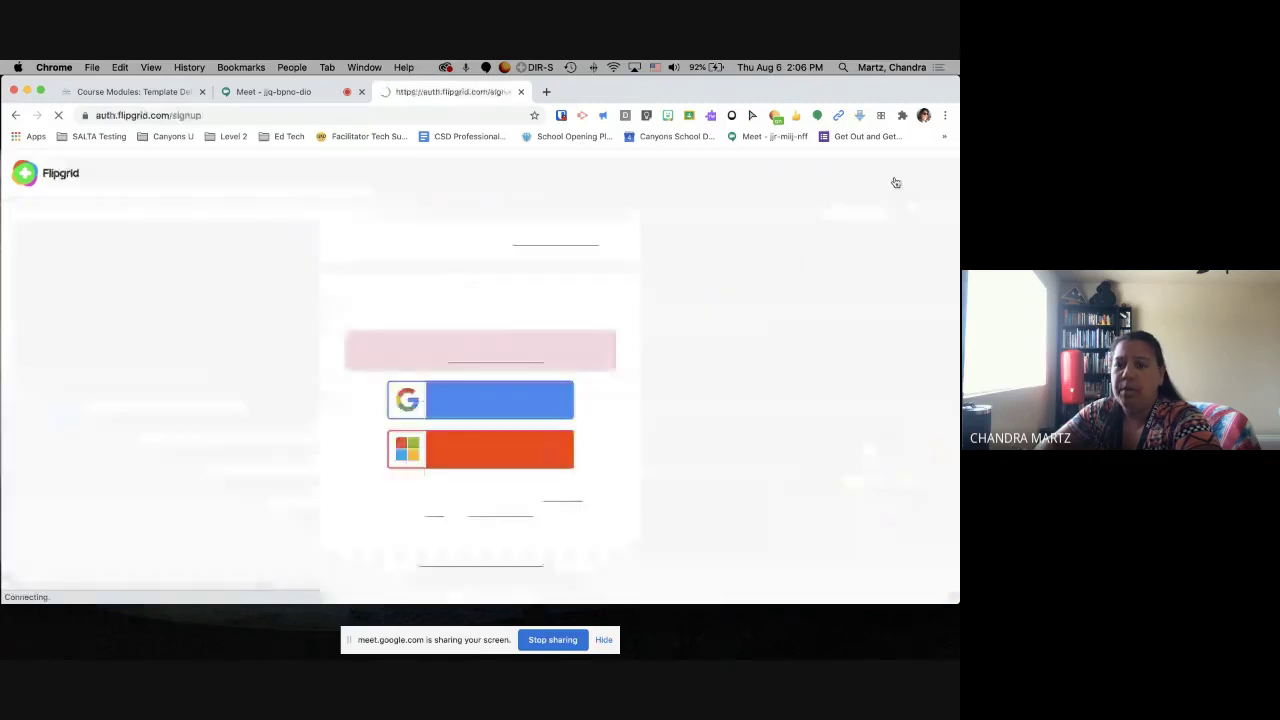
click(486, 401)
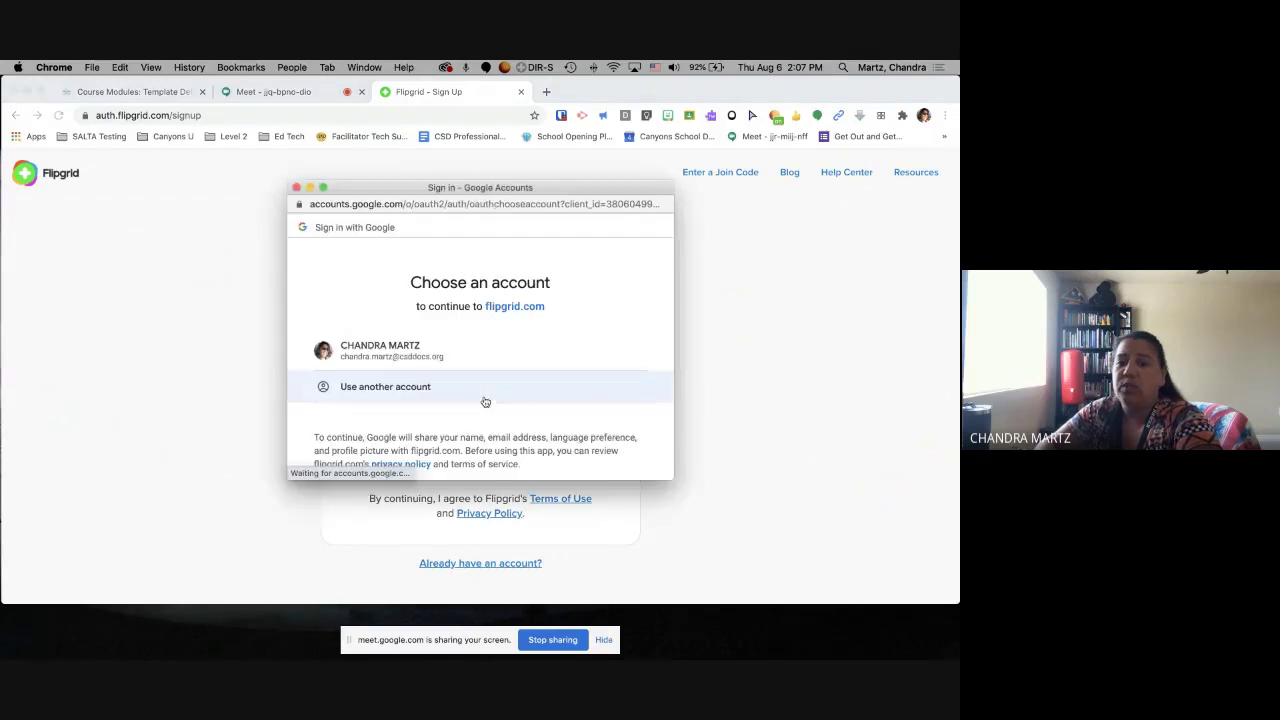
click(393, 353)
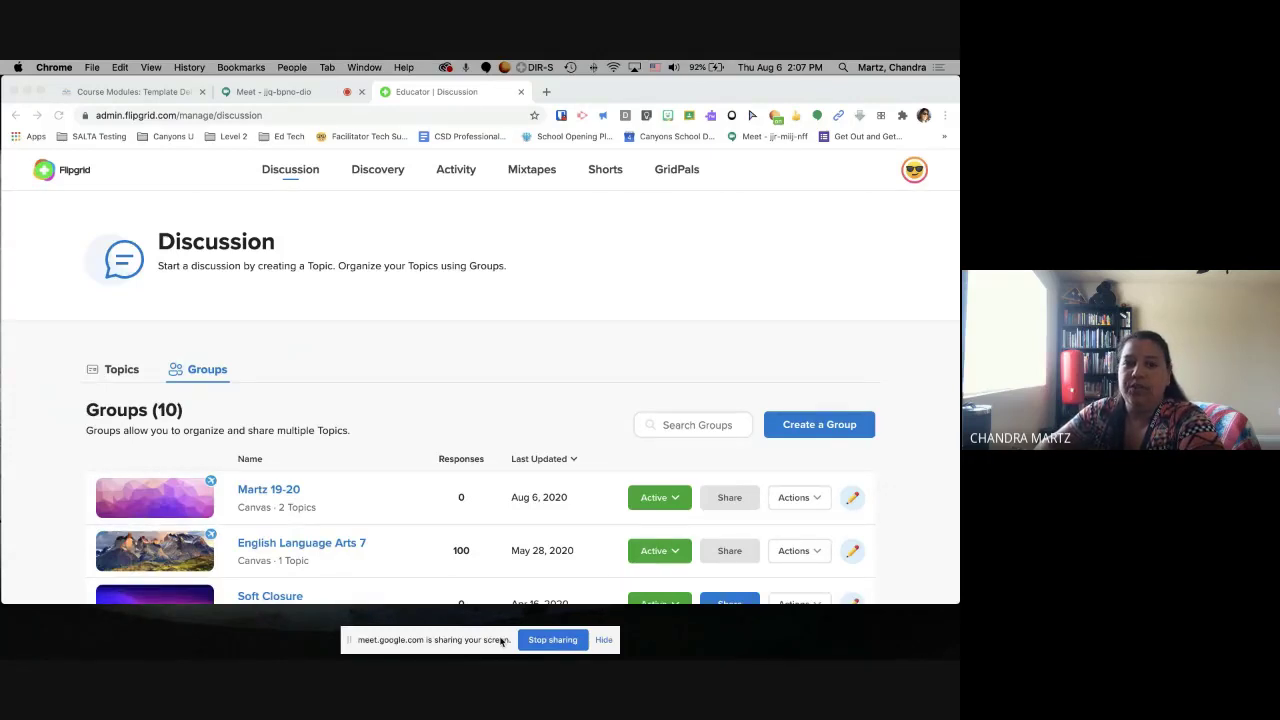
Look over the Topics list on the Discussion page and return to the Groups list
click(125, 378)
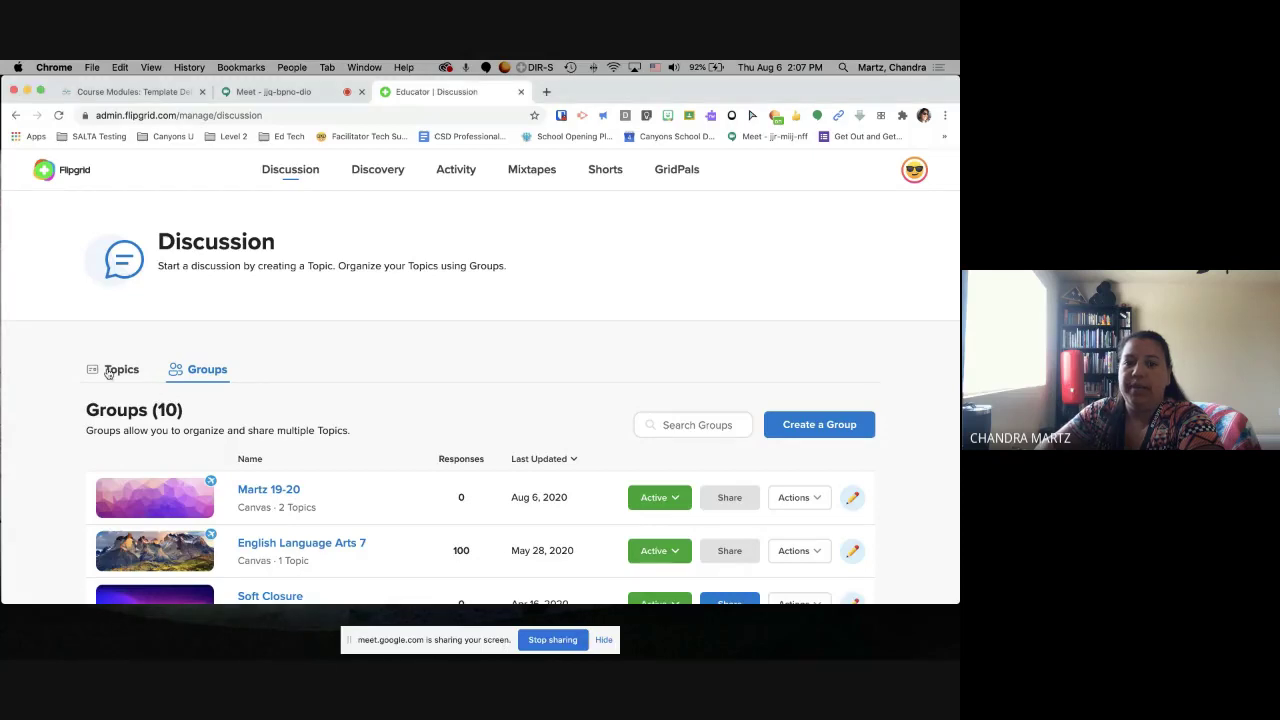
click(112, 370)
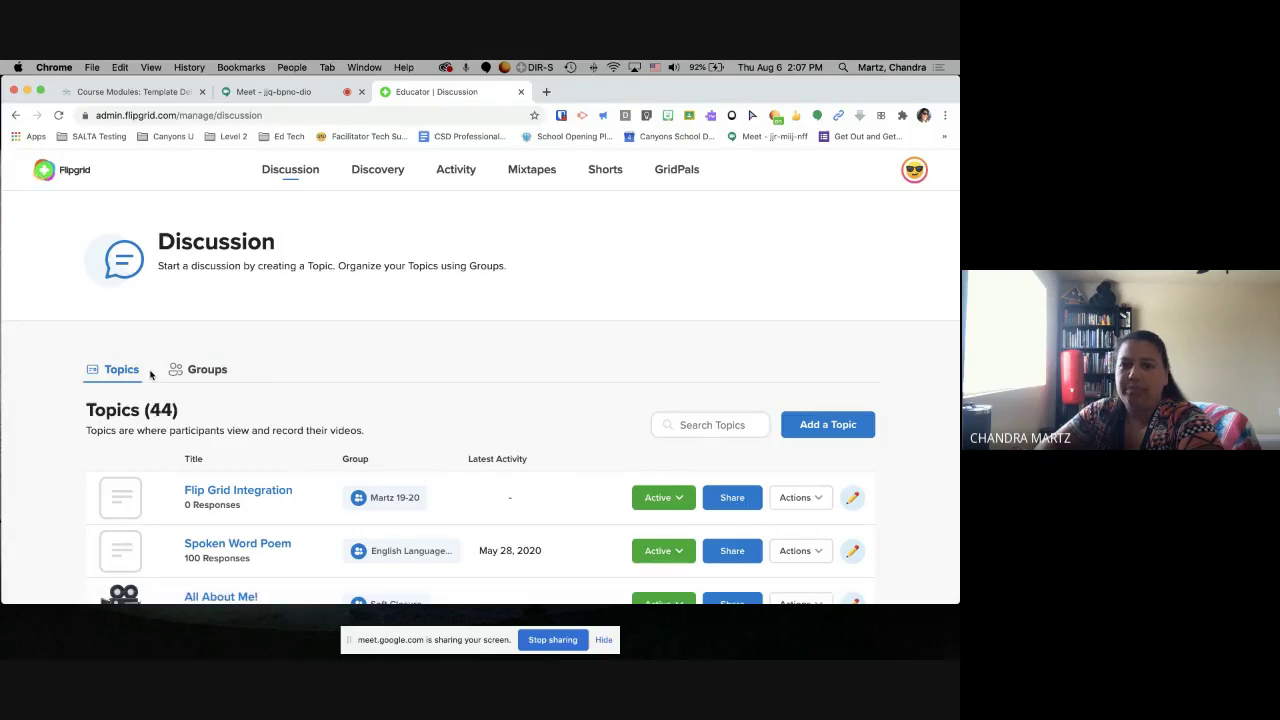
scroll(163, 380, down, 1)
click(187, 353)
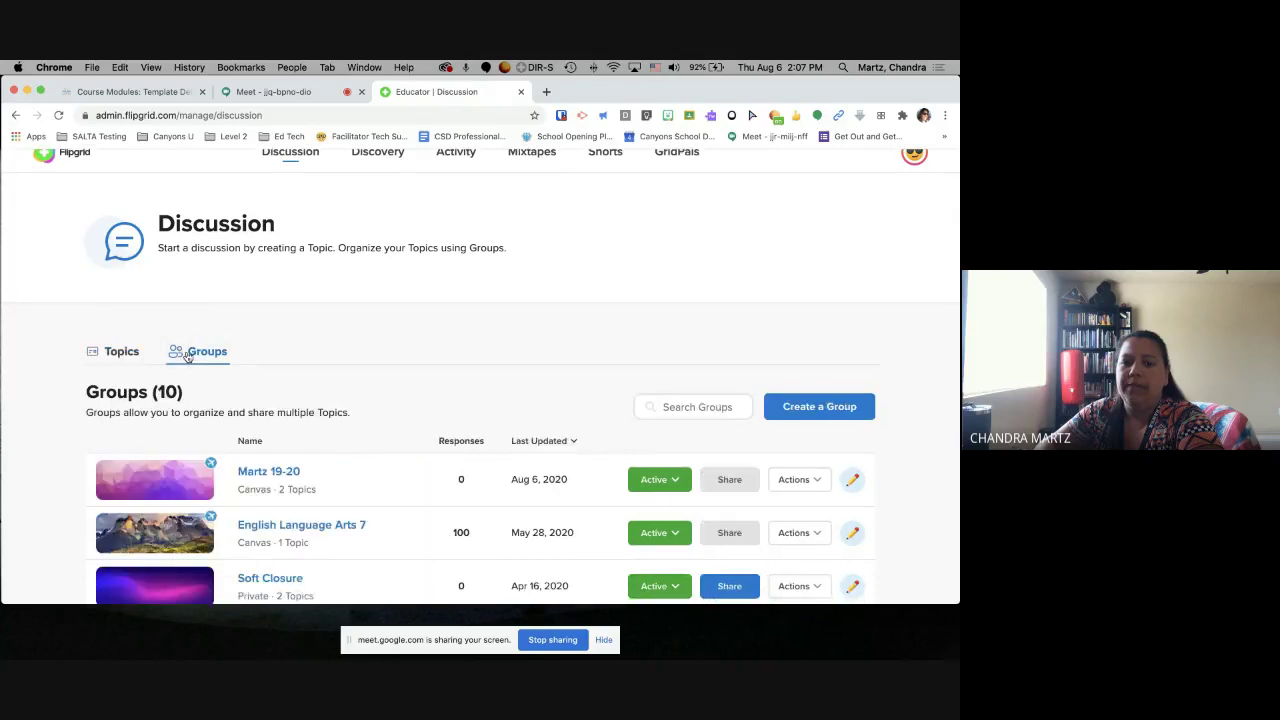
scroll(526, 357, down, 3)
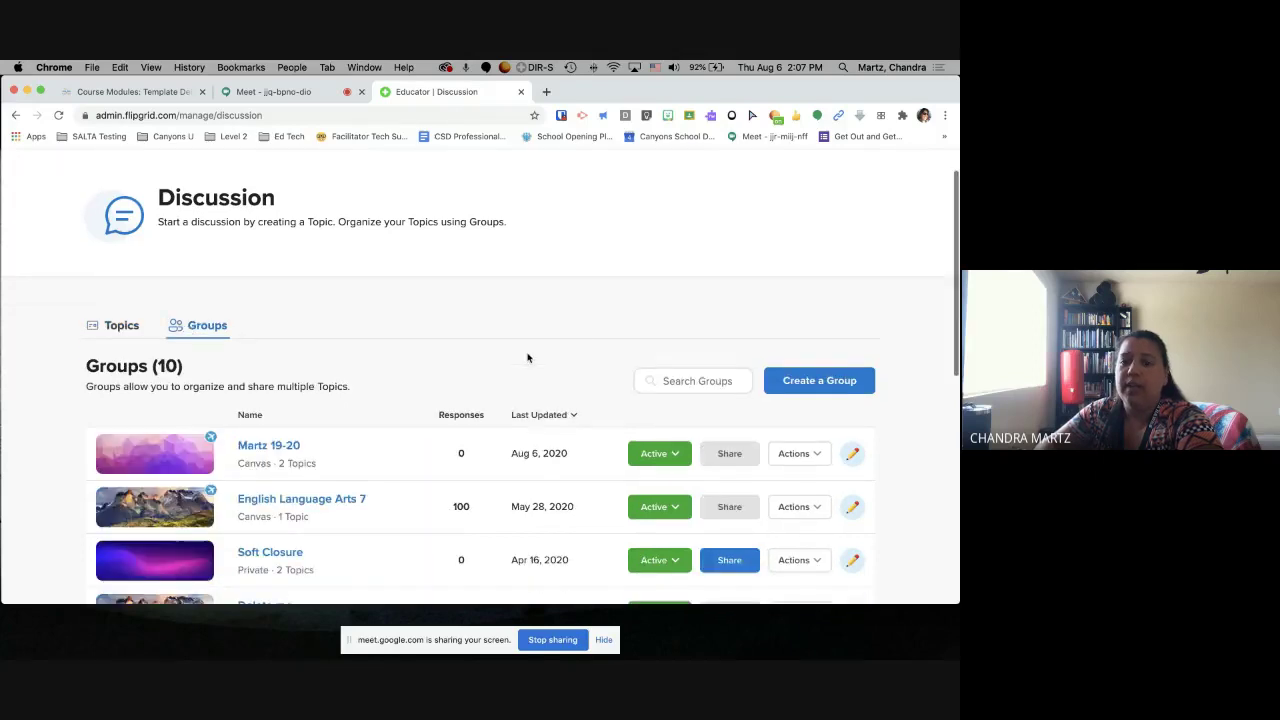
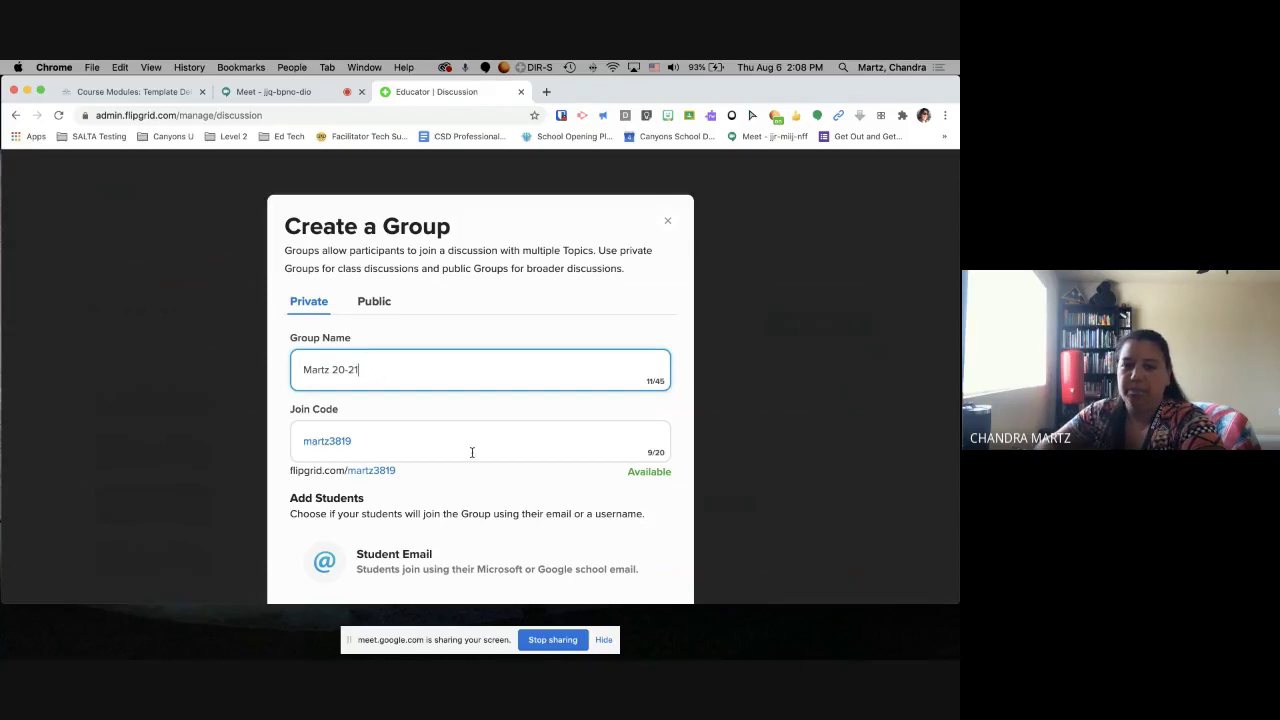
scroll(472, 452, down, 2)
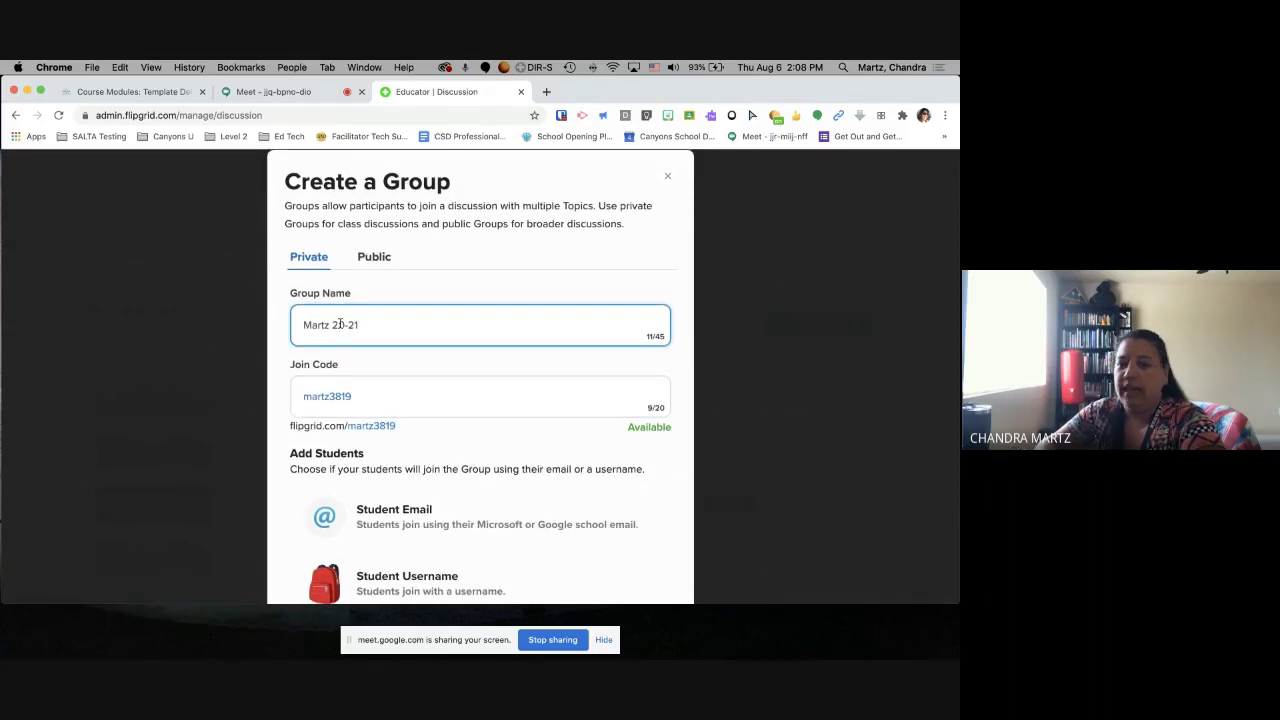
scroll(340, 323, down, 2)
scroll(340, 323, down, 1)
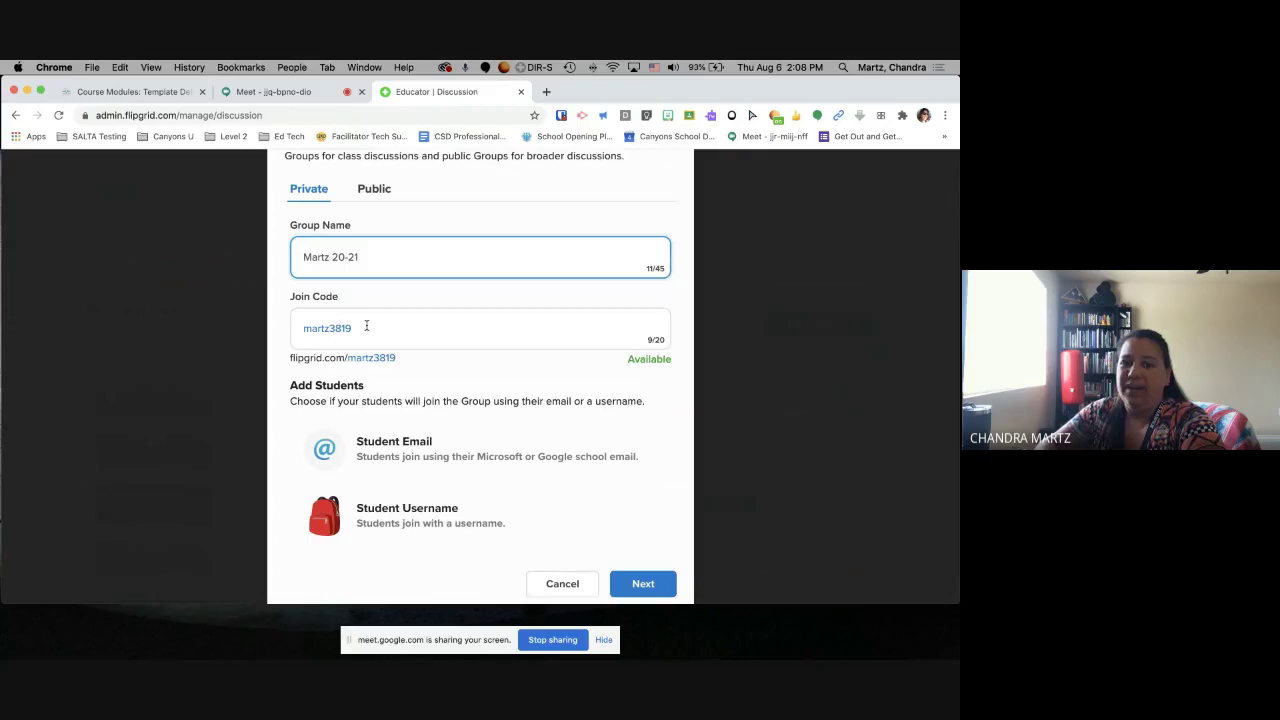
scroll(366, 326, down, 1)
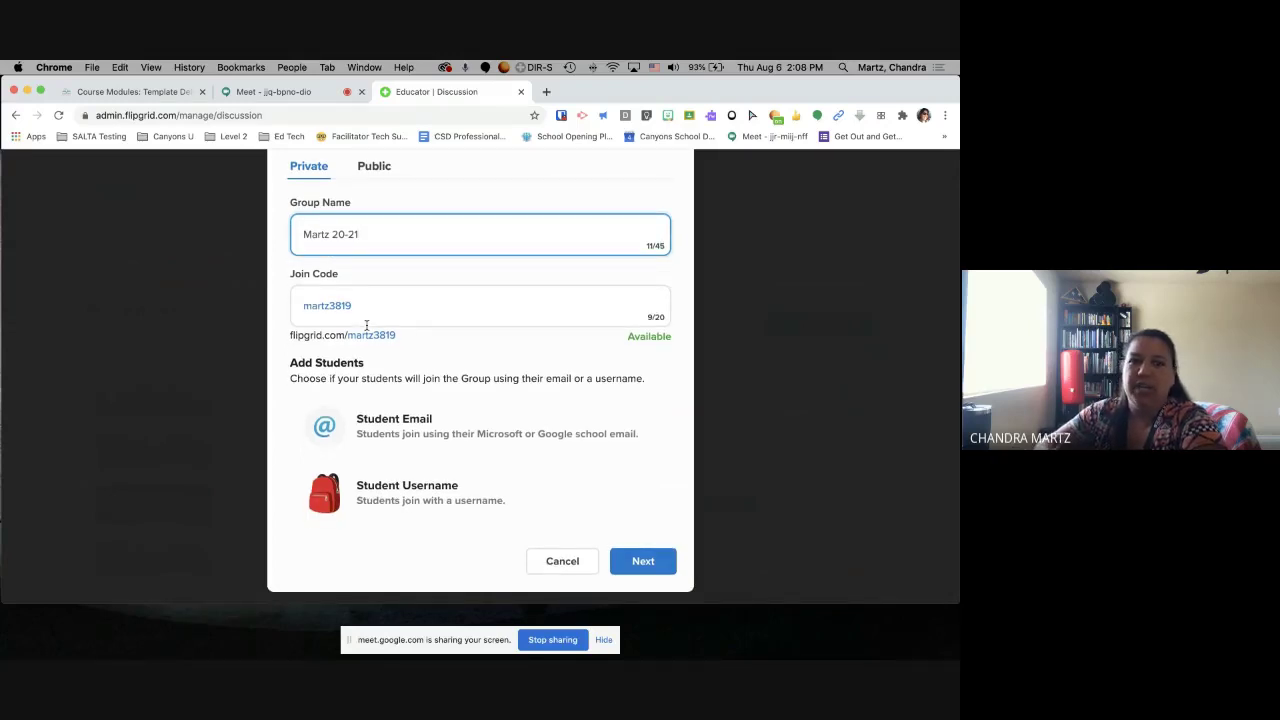
scroll(366, 326, down, 1)
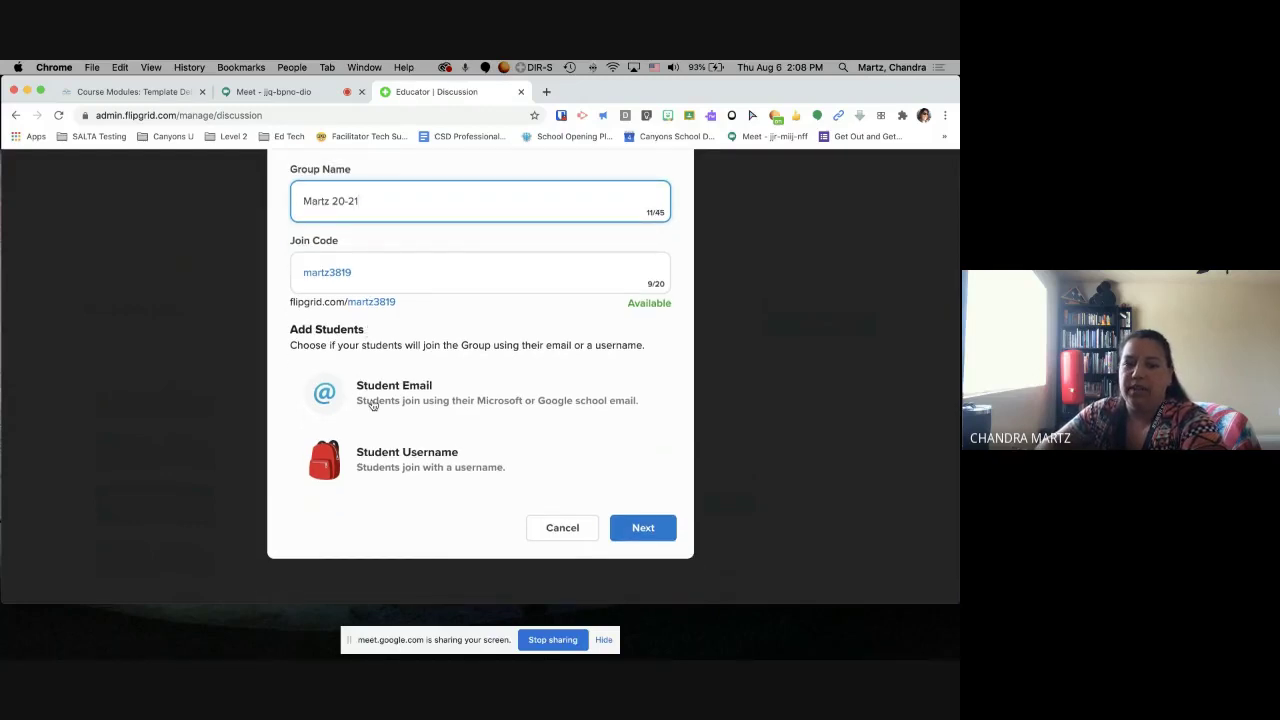
click(393, 399)
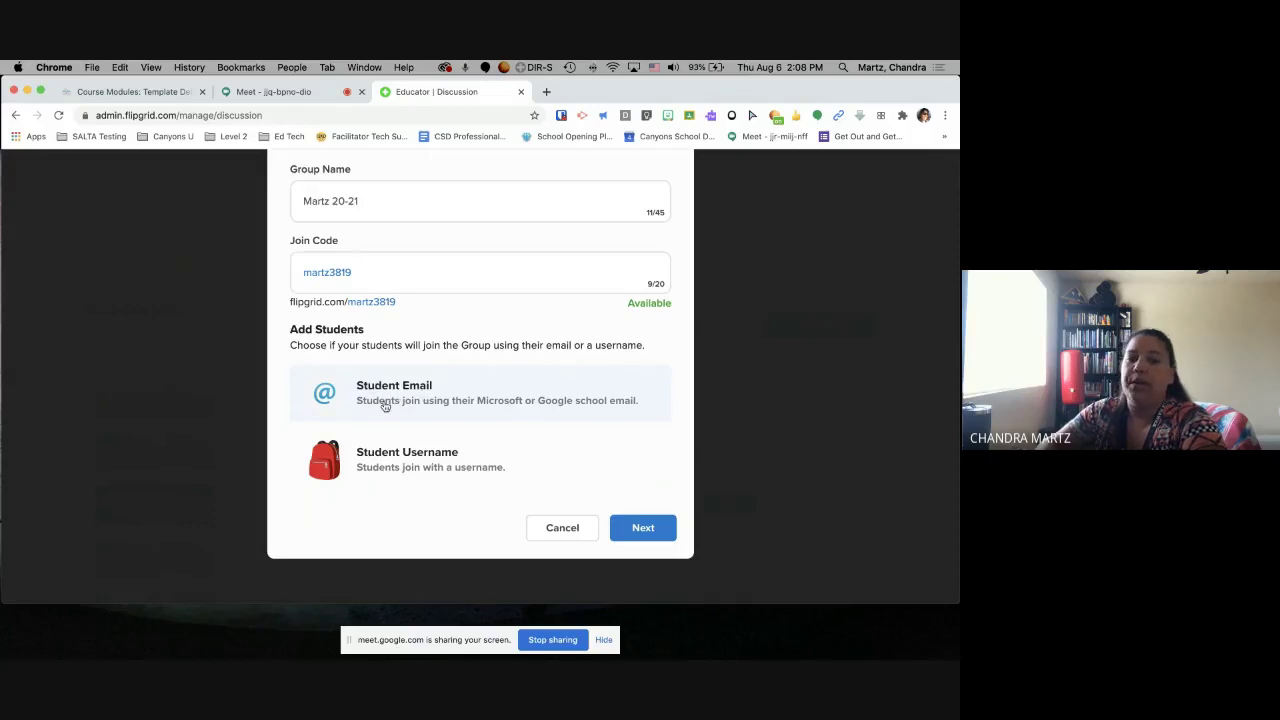
click(640, 527)
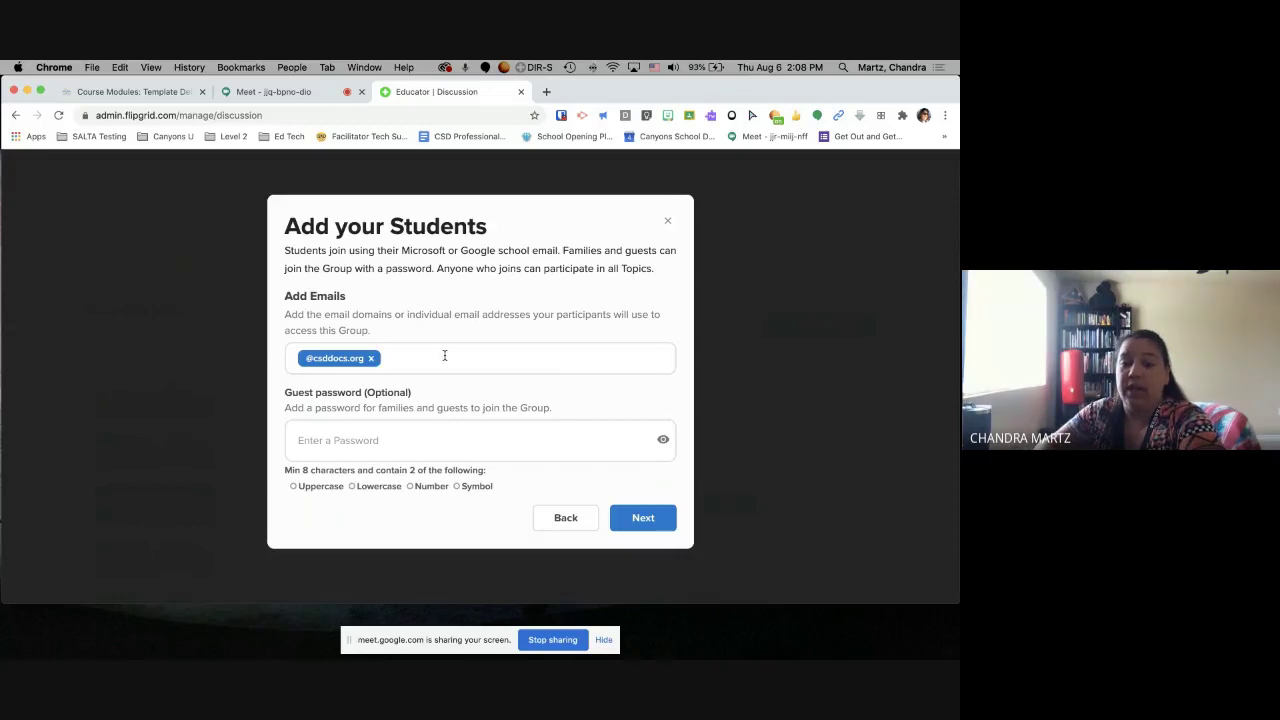
click(645, 518)
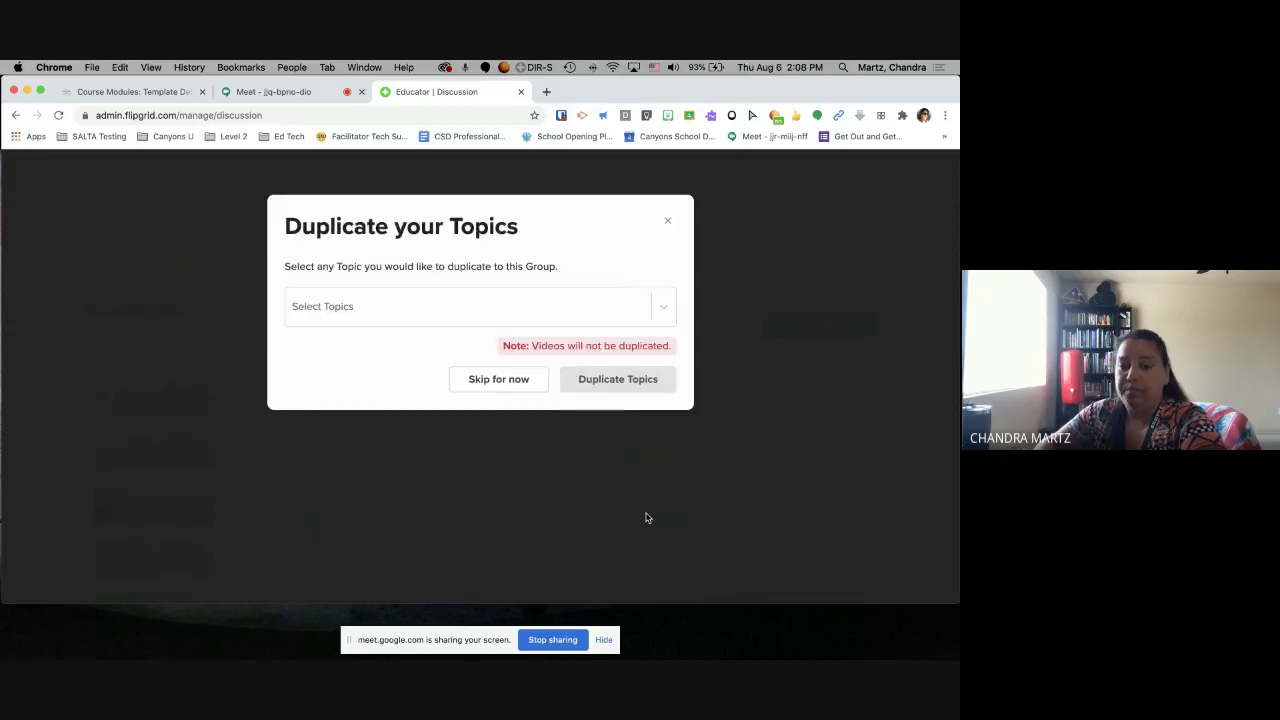
Browse the topics offered for duplication, then skip duplicating and go to the new group's page
click(660, 308)
scroll(528, 358, down, 3)
scroll(527, 358, down, 2)
scroll(510, 352, up, 5)
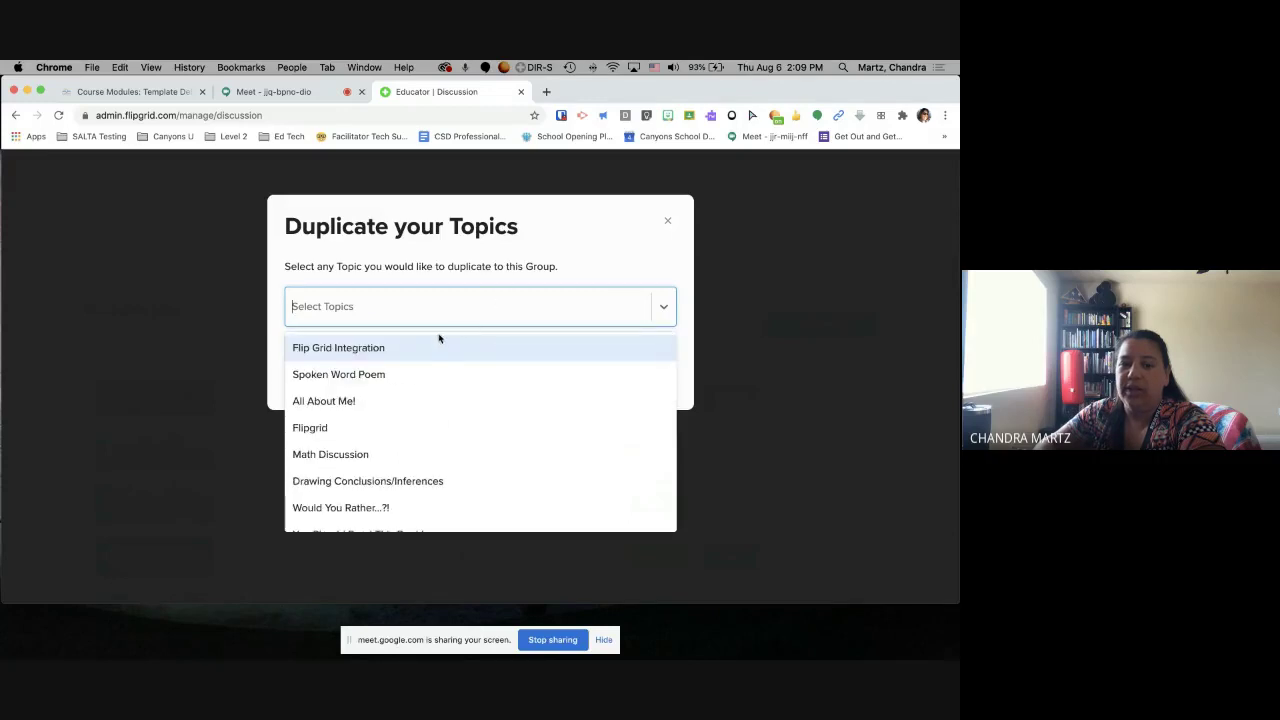
click(443, 292)
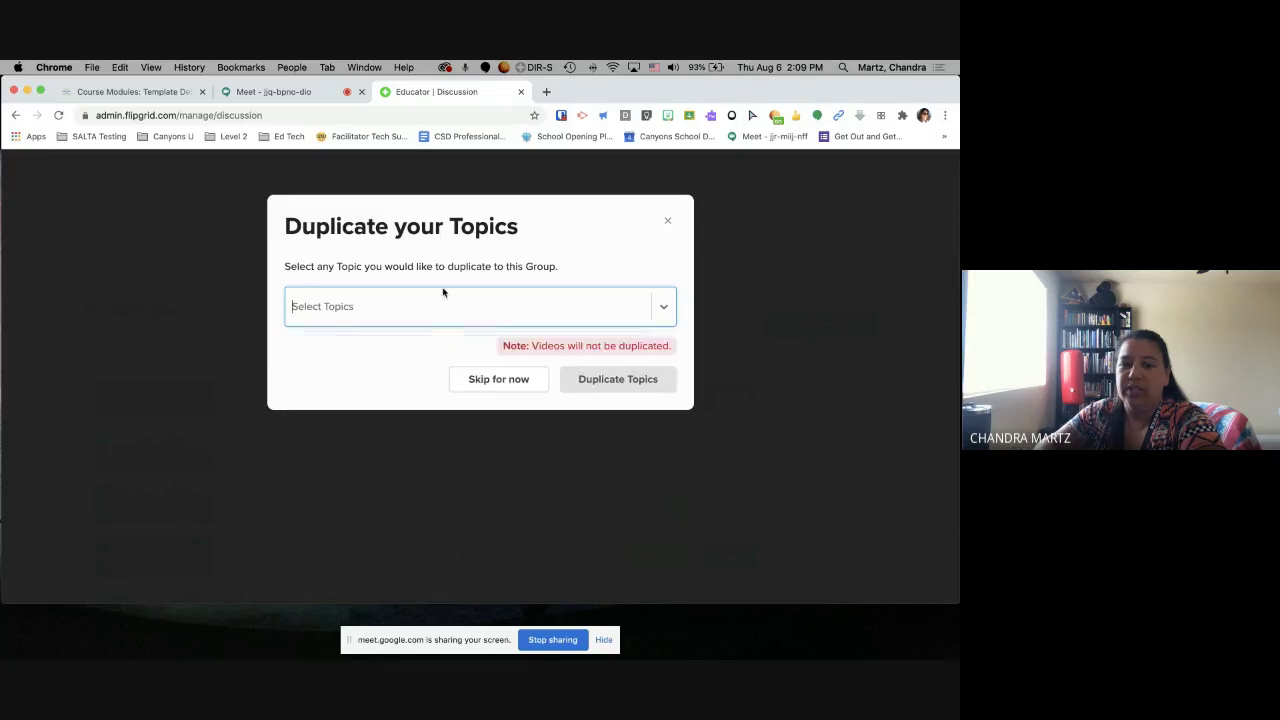
click(506, 378)
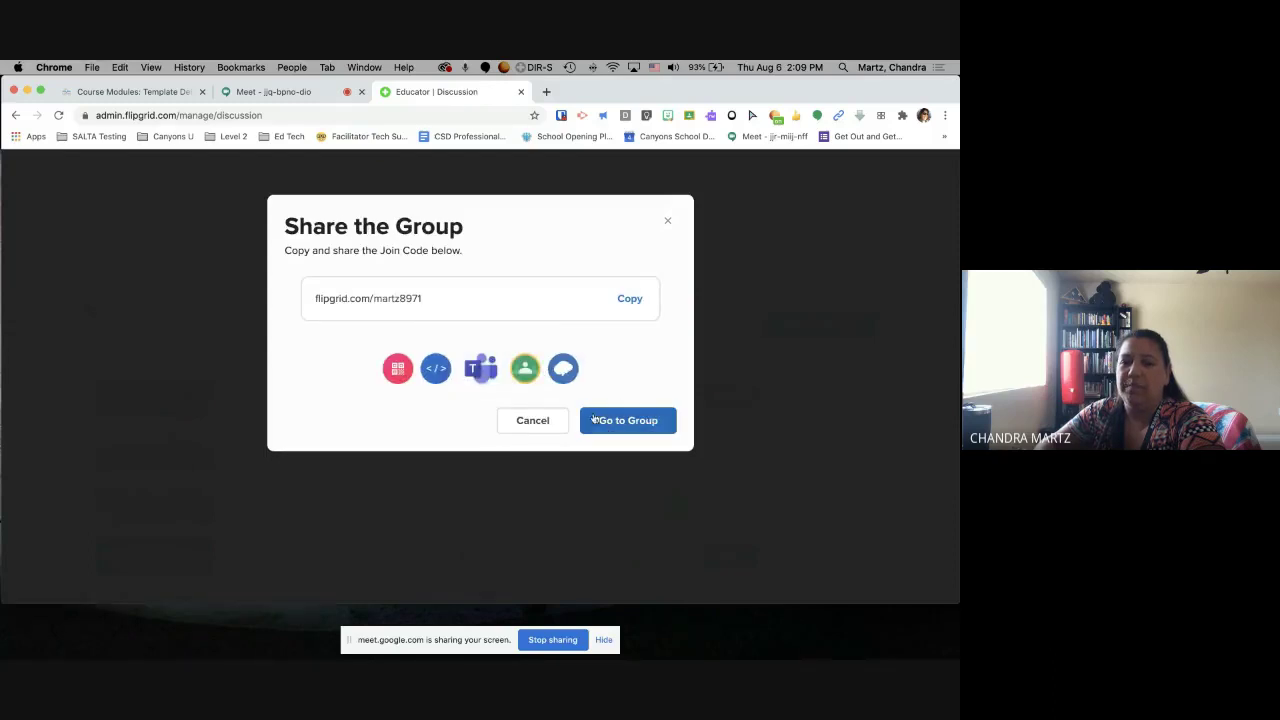
click(624, 428)
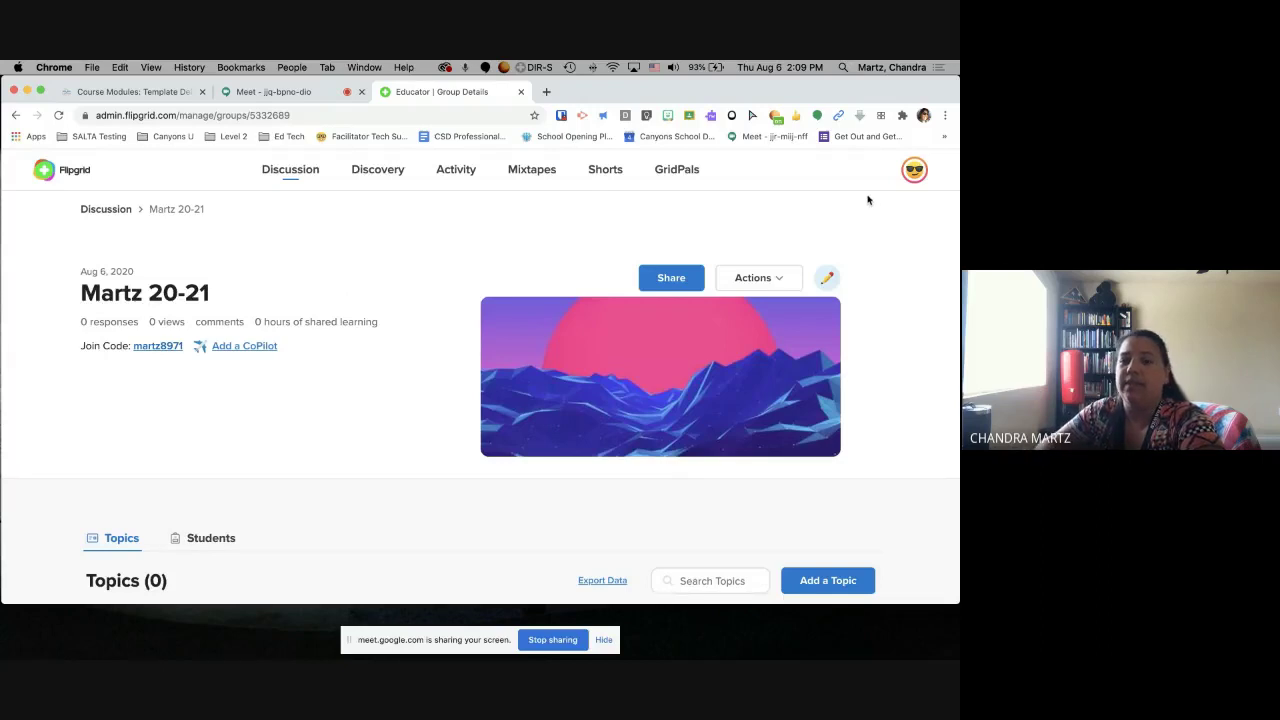
Copy the existing Canvas integration's consumer key from the account's Integrations page and switch to the Canvas course modules
click(917, 173)
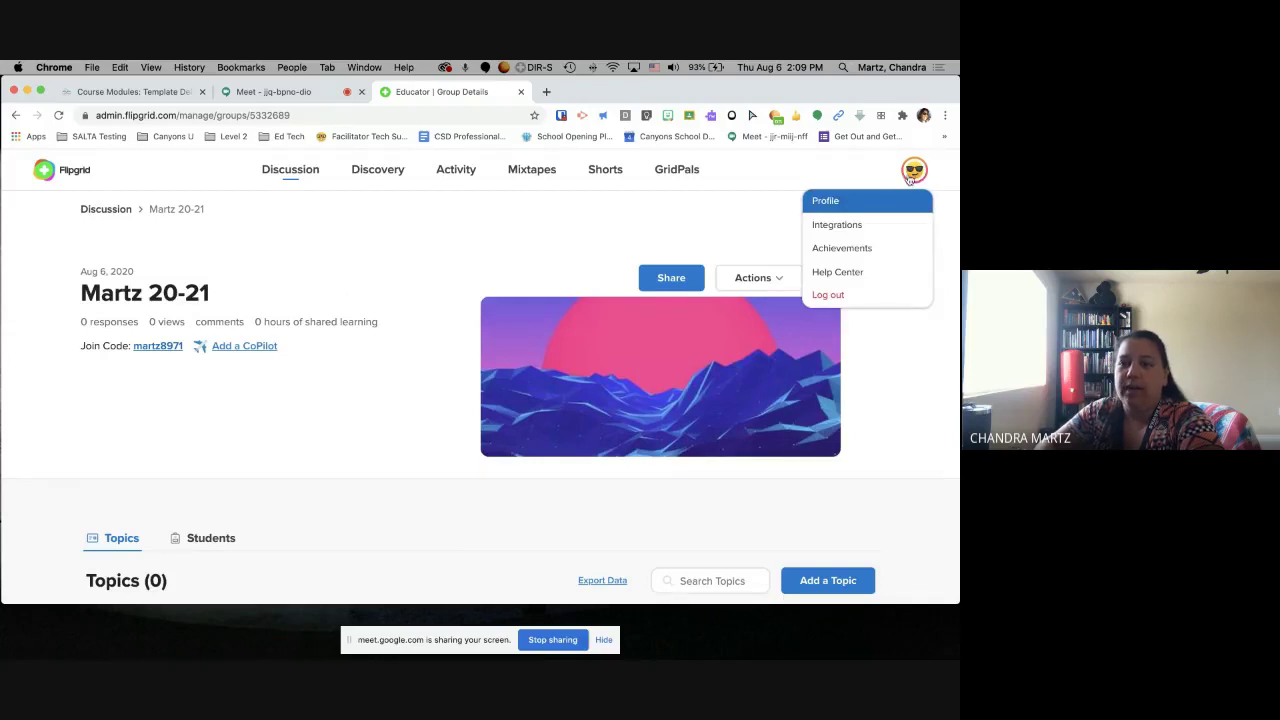
click(821, 226)
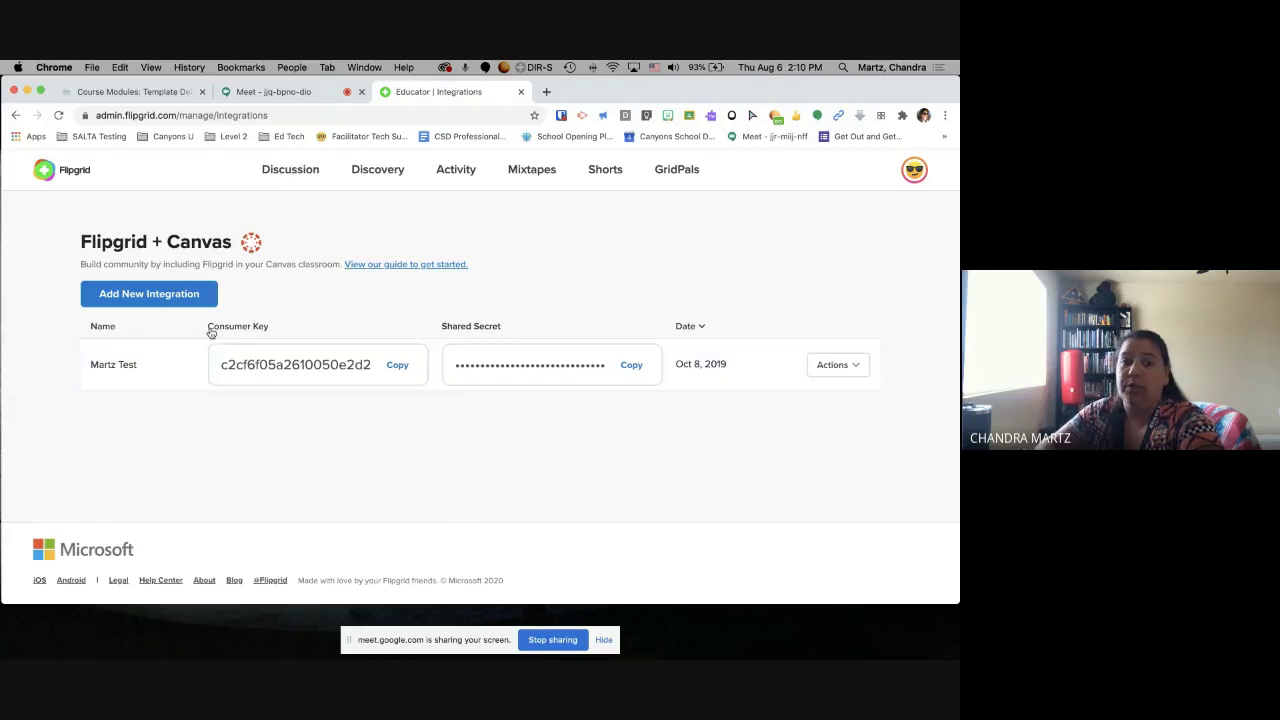
click(398, 367)
click(398, 367)
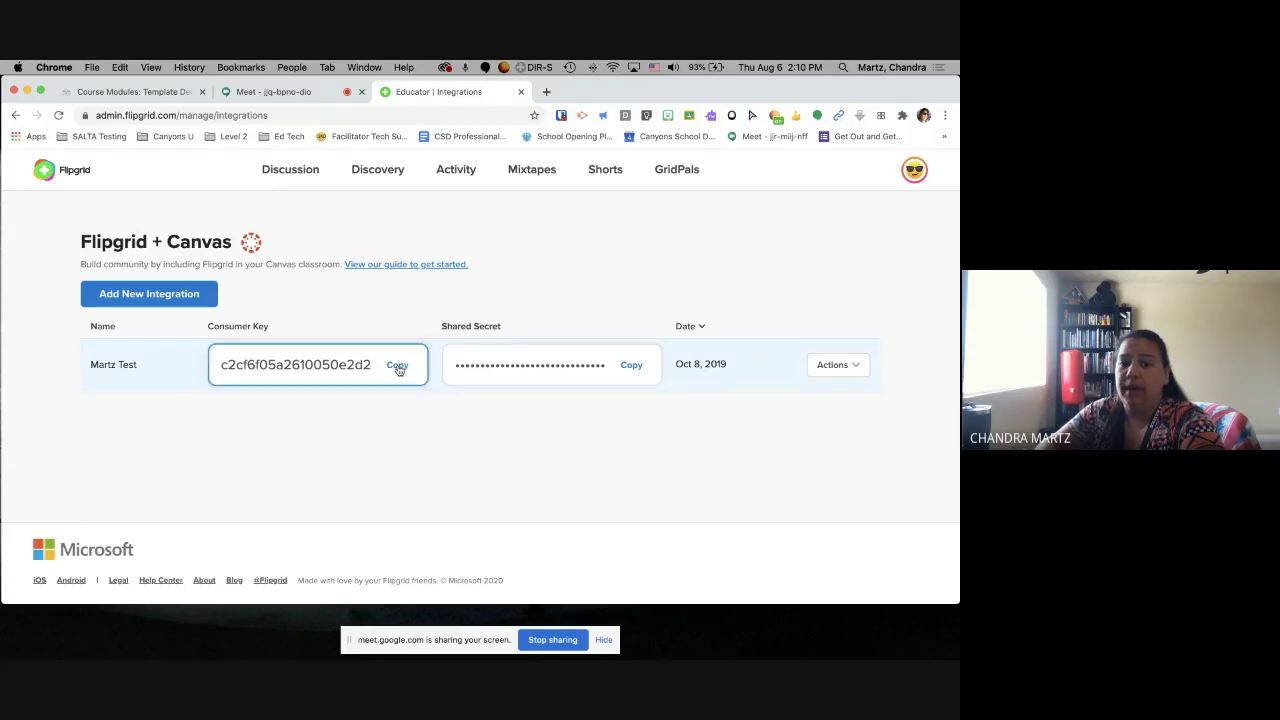
click(143, 92)
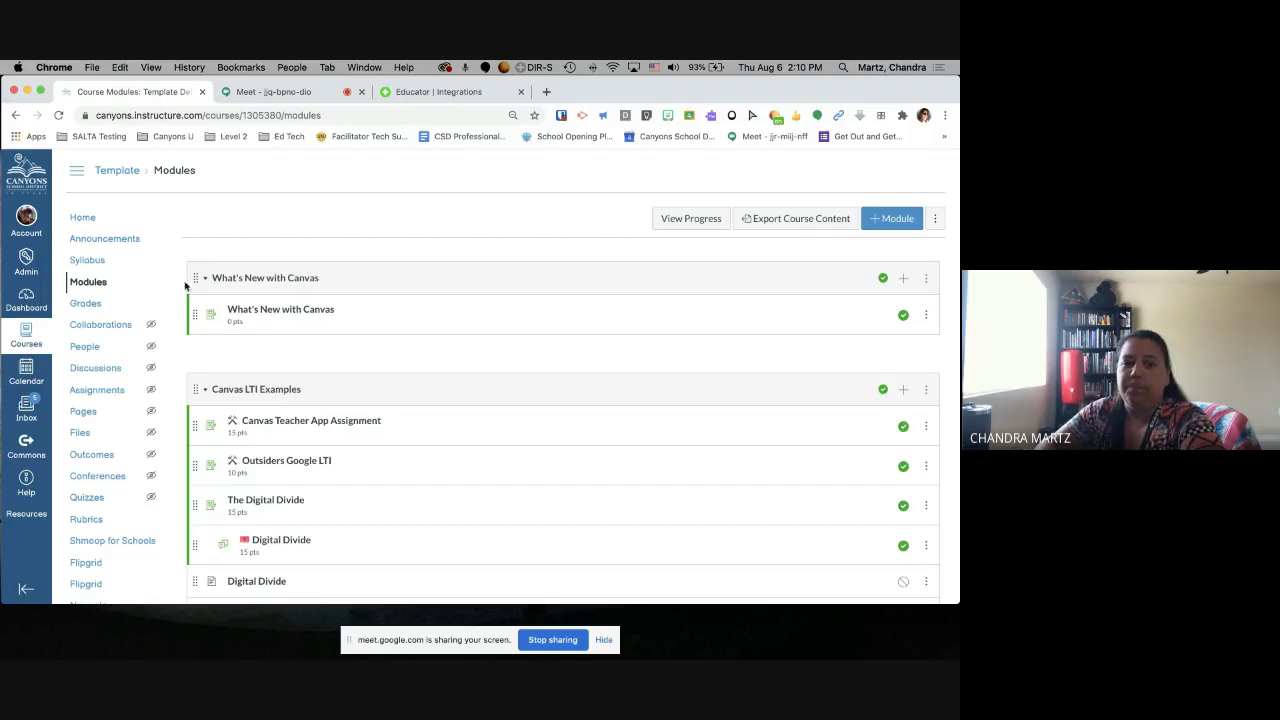
Open the Canvas course settings and filter the external apps list by "Flip"
scroll(205, 228, down, 1)
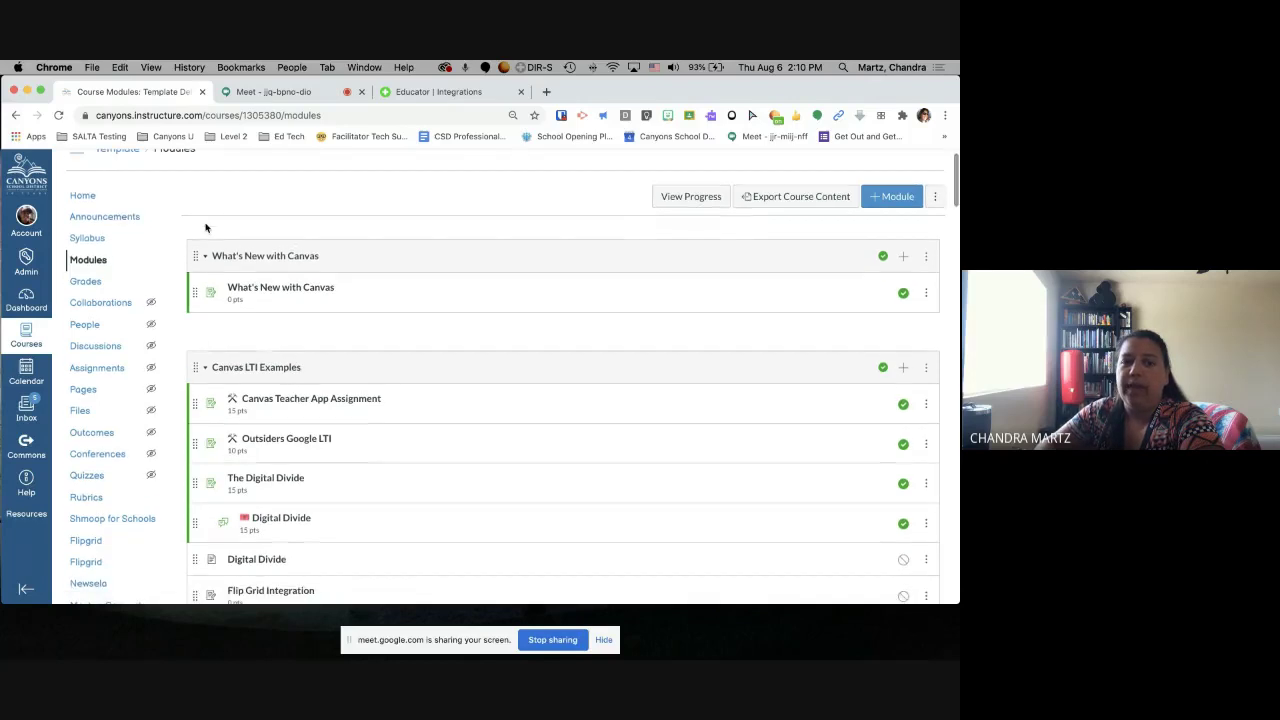
scroll(205, 228, down, 5)
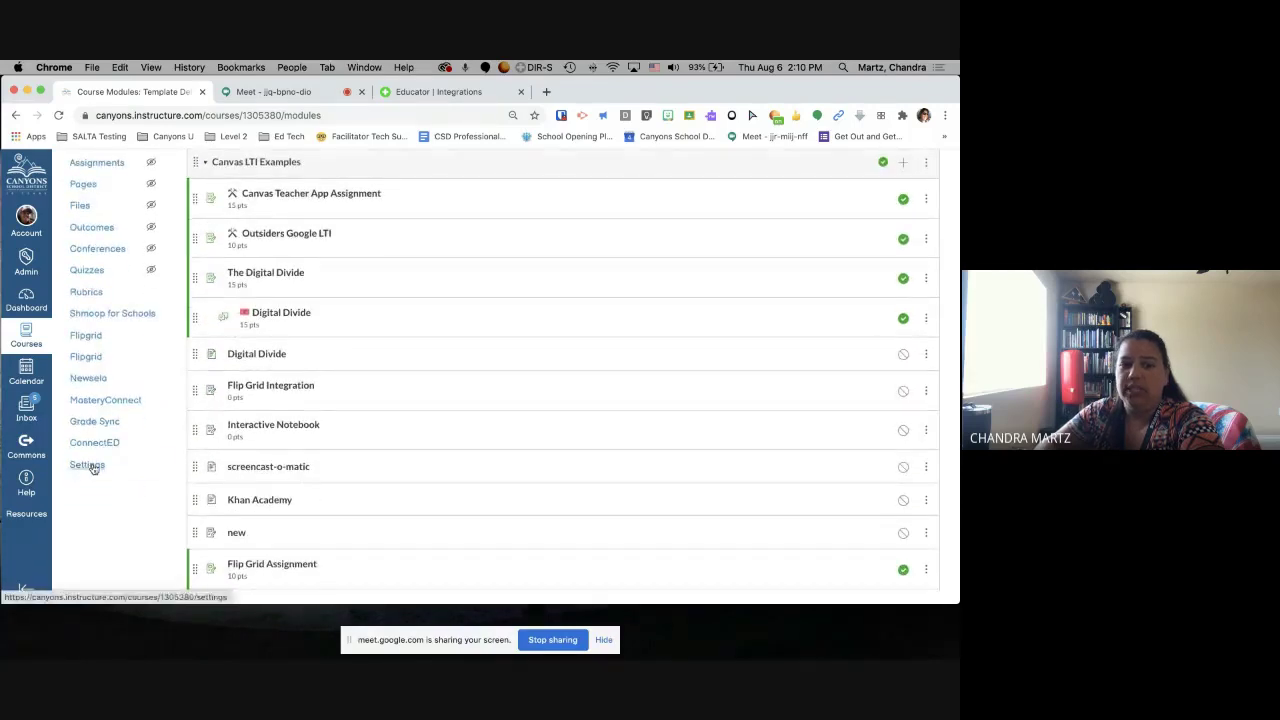
click(91, 467)
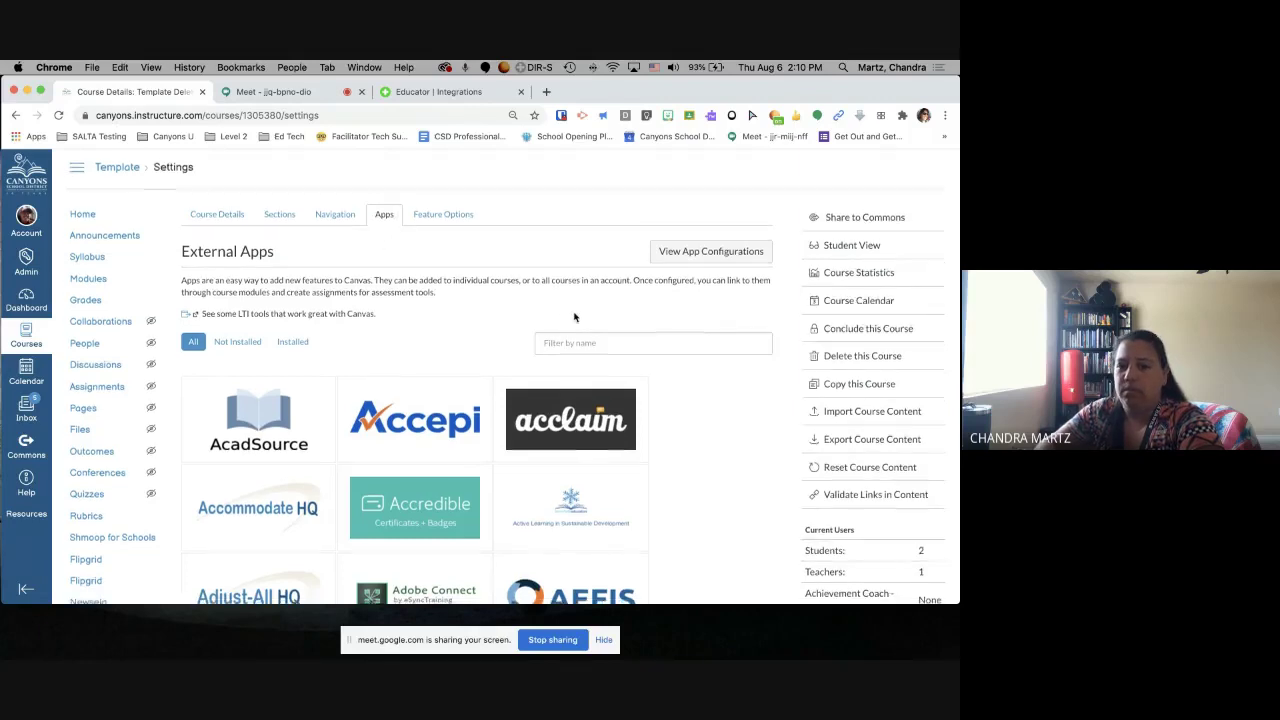
scroll(563, 322, down, 1)
click(553, 291)
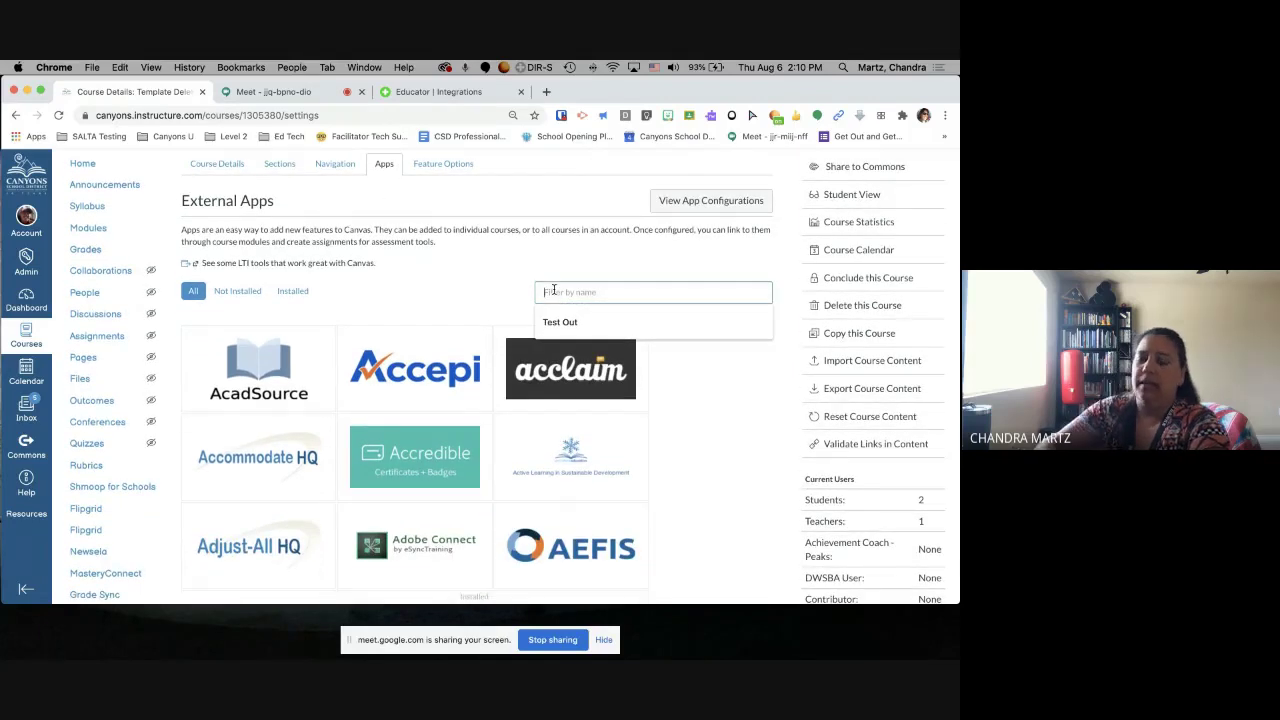
text(Flip)
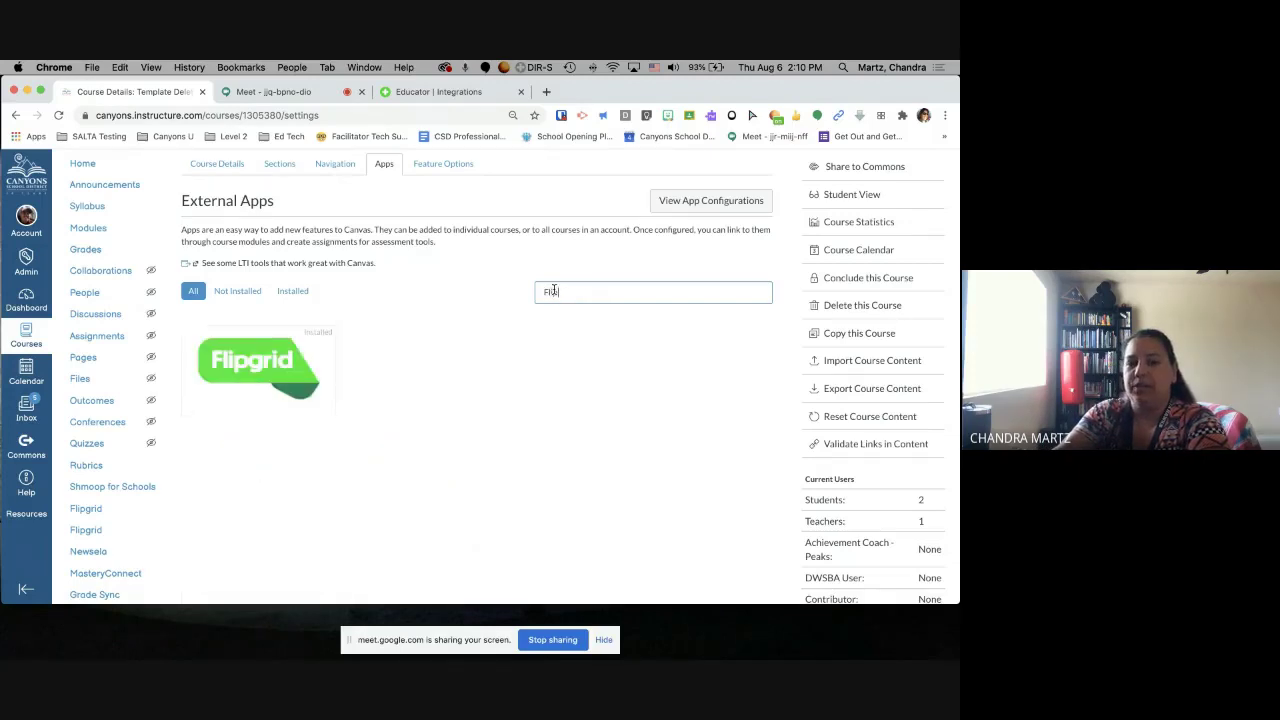
mouse_move(335, 341)
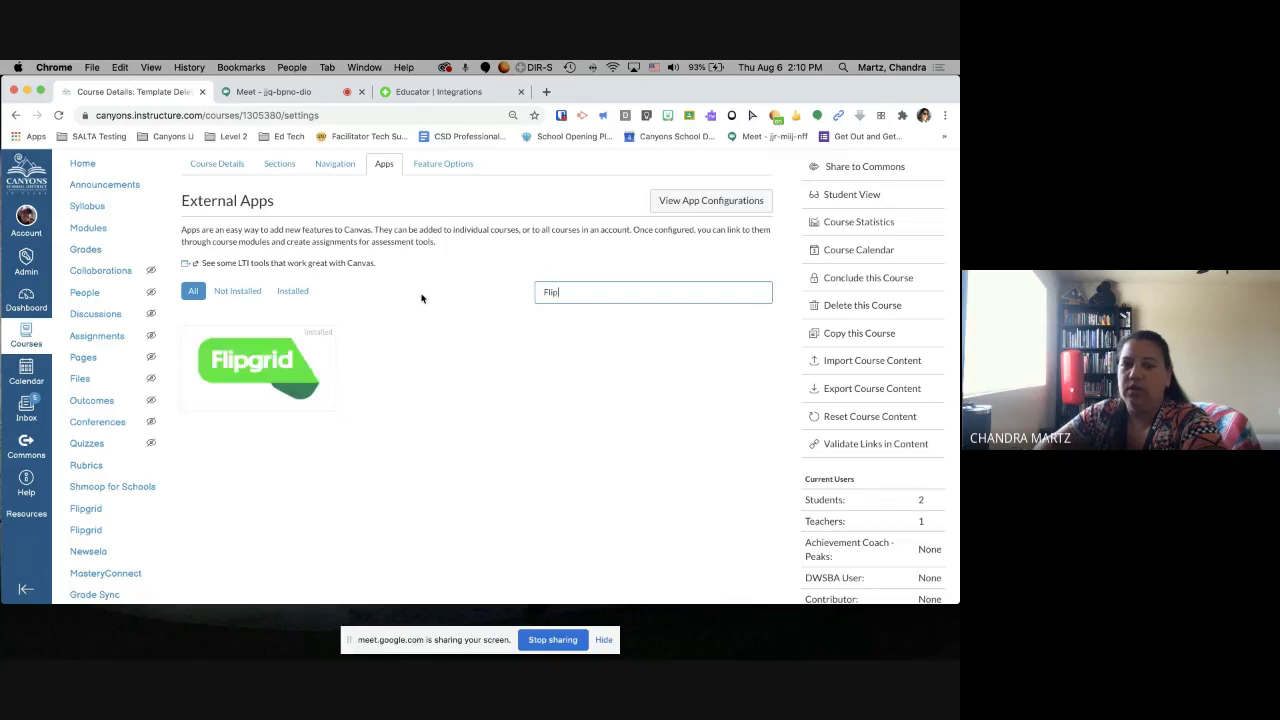
mouse_move(273, 370)
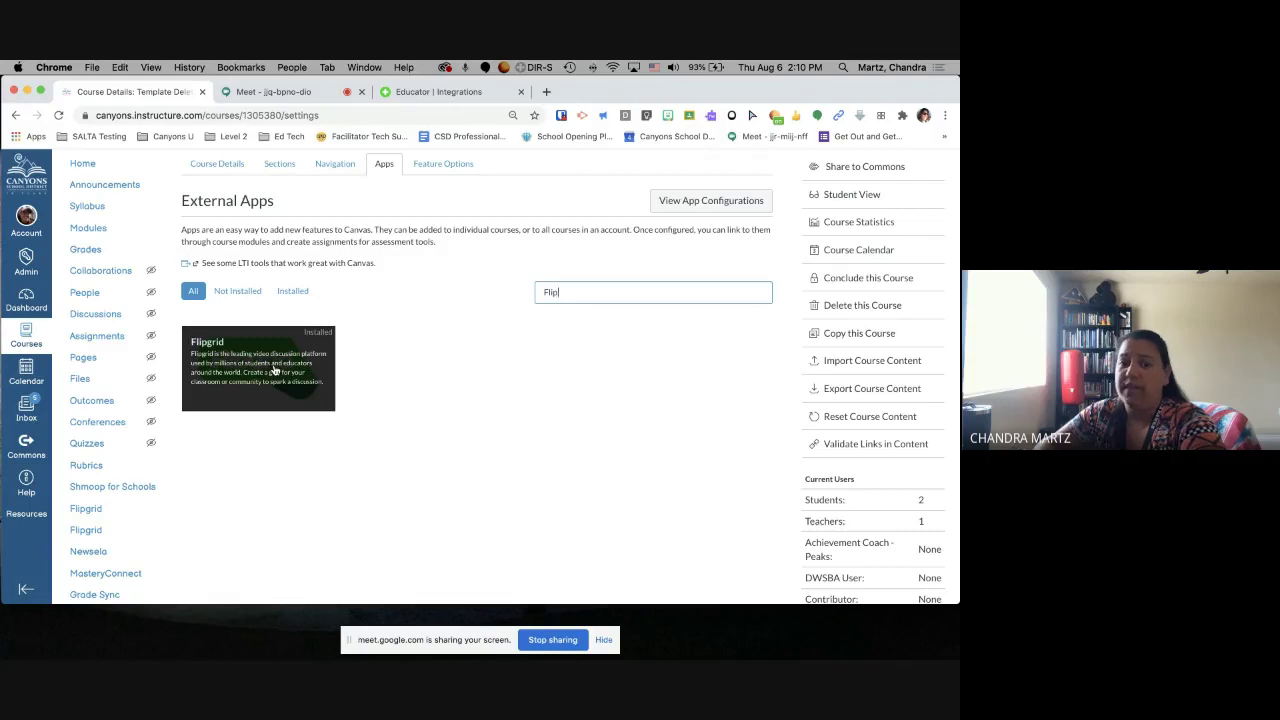
Examine the Flipgrid app's details and its Add App form, then close the form and return to the course settings
click(280, 362)
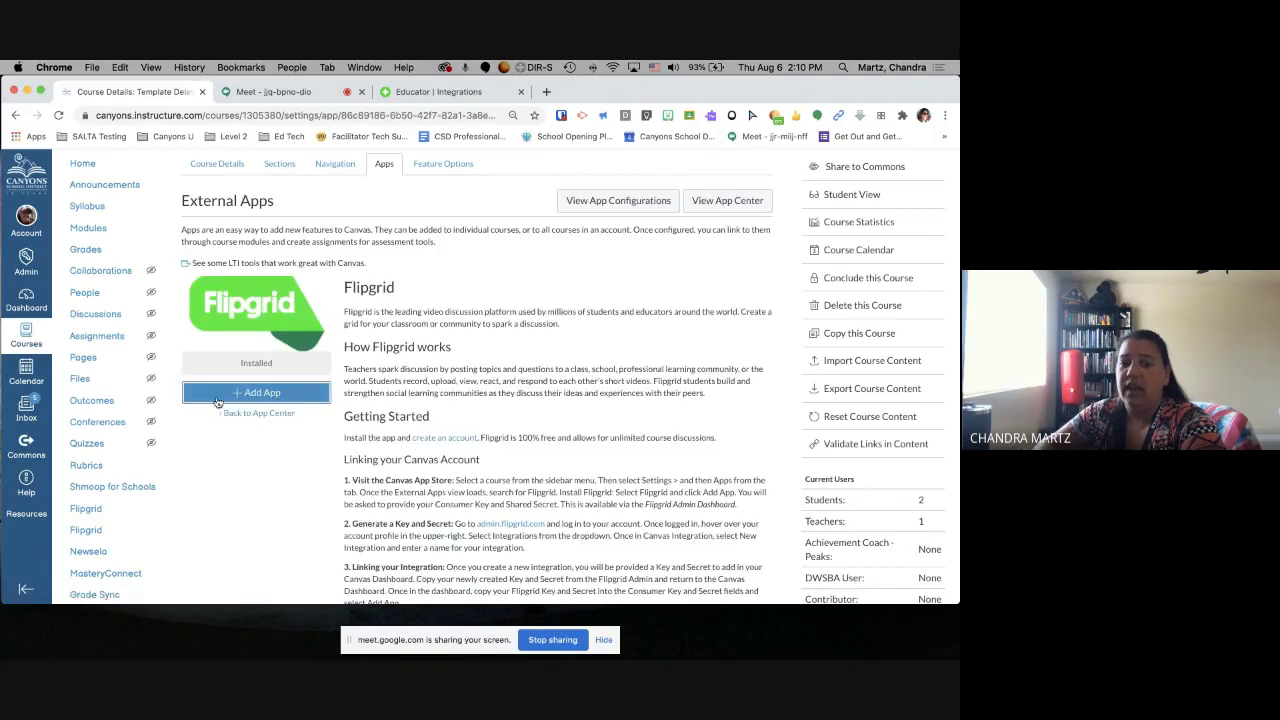
click(278, 393)
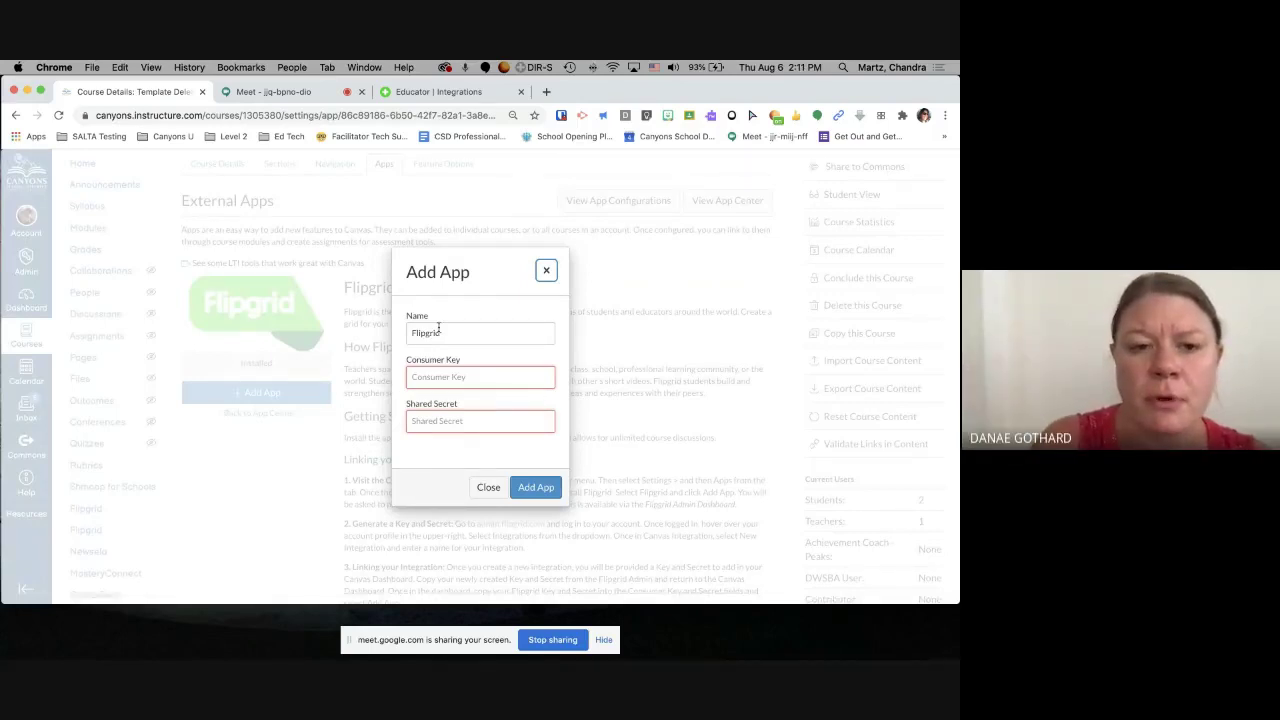
click(548, 272)
scroll(131, 494, down, 5)
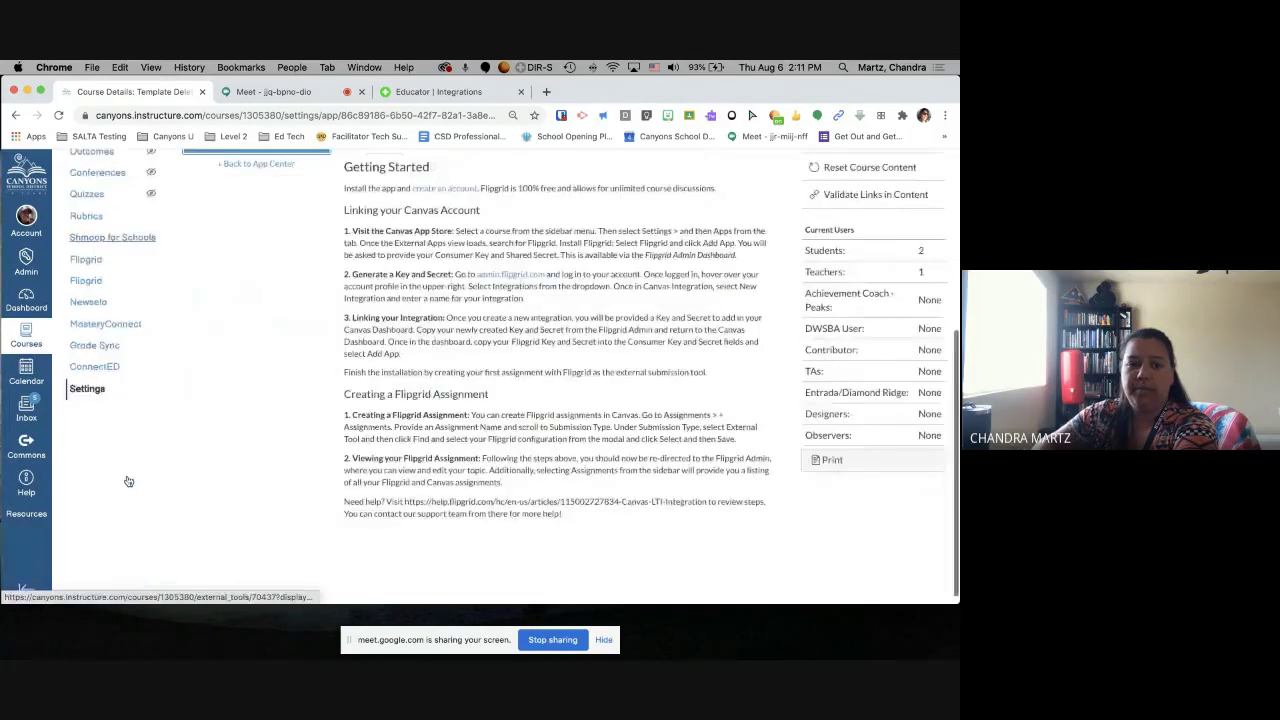
click(86, 386)
Switch to Flipgrid, go to the Discussion page and open the account's Integrations page from there
click(430, 91)
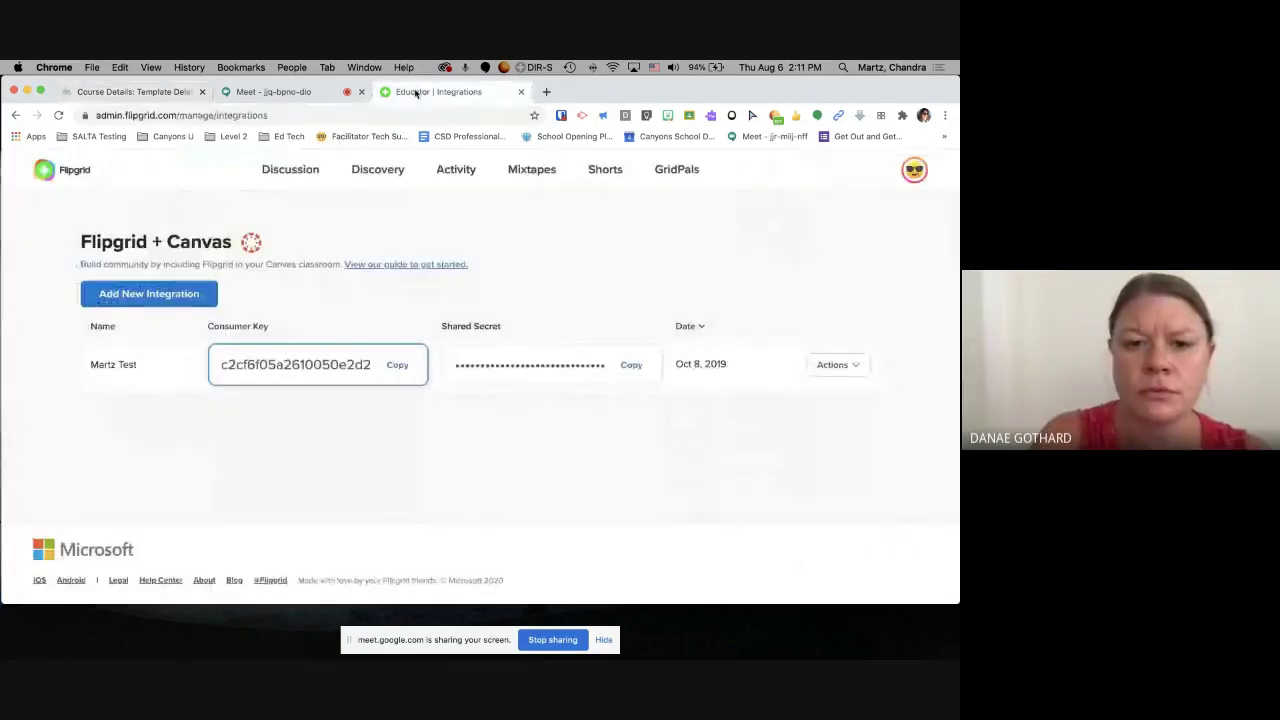
click(76, 172)
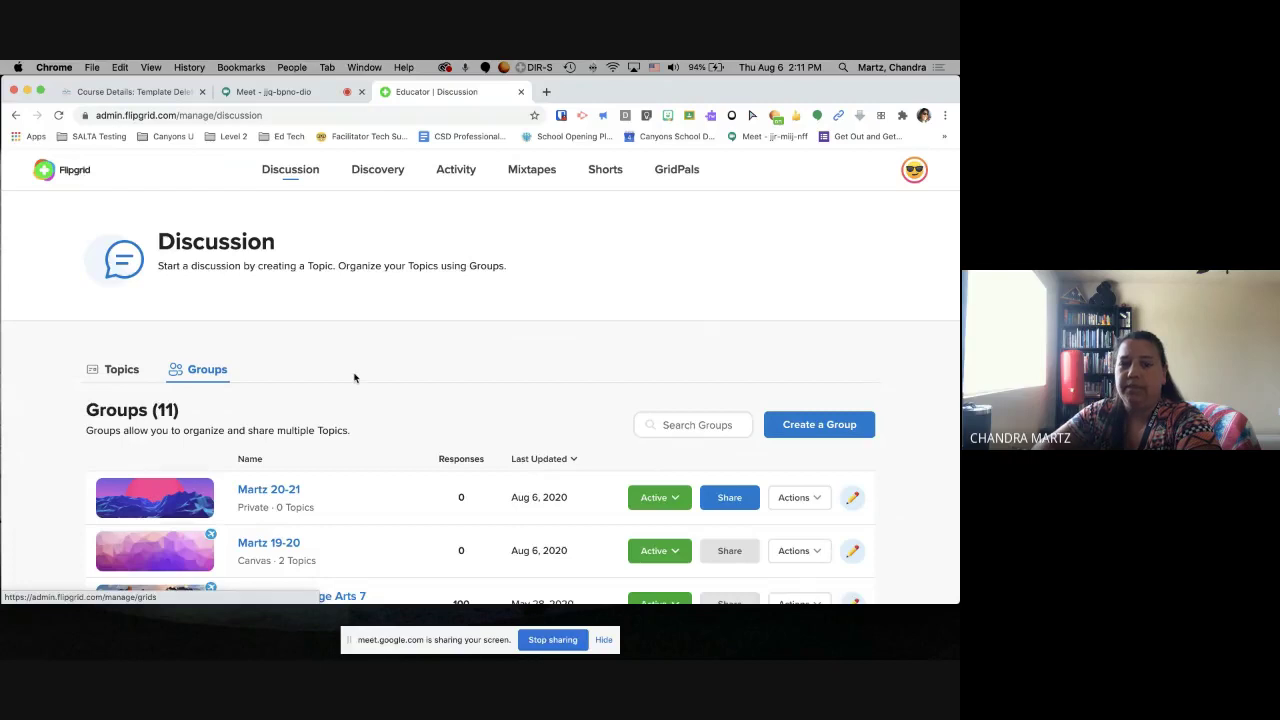
click(914, 171)
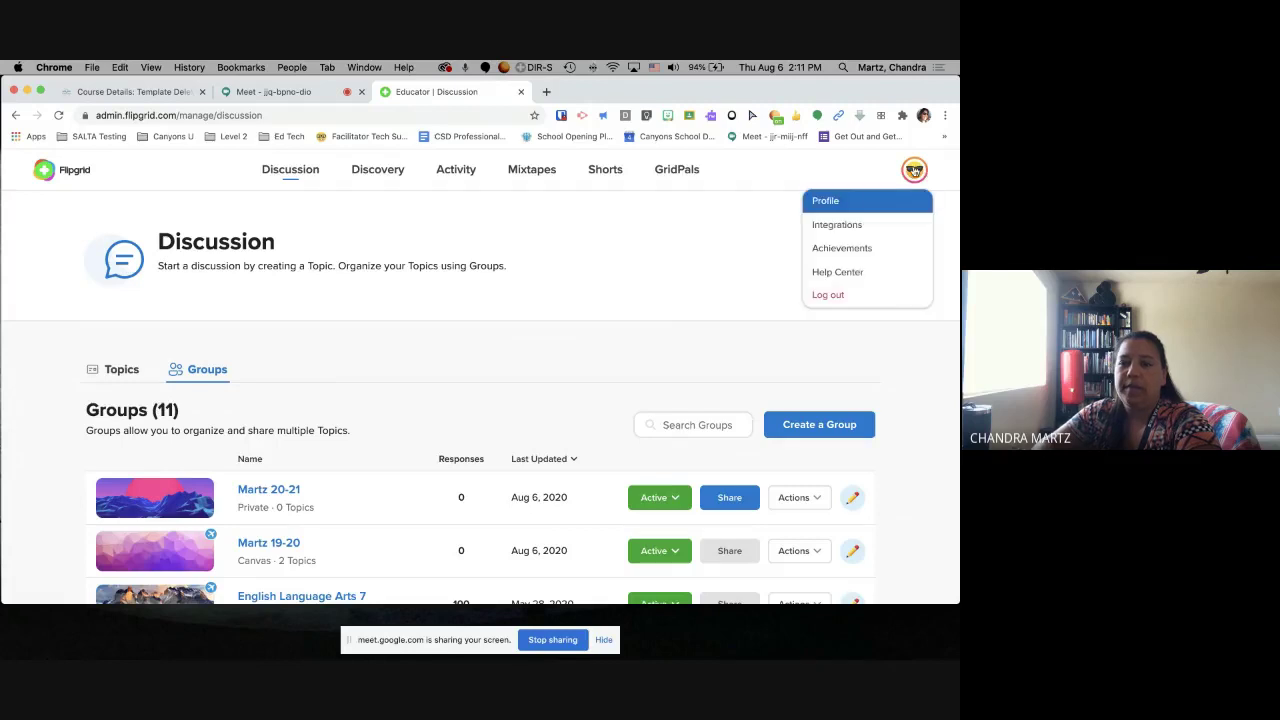
click(814, 230)
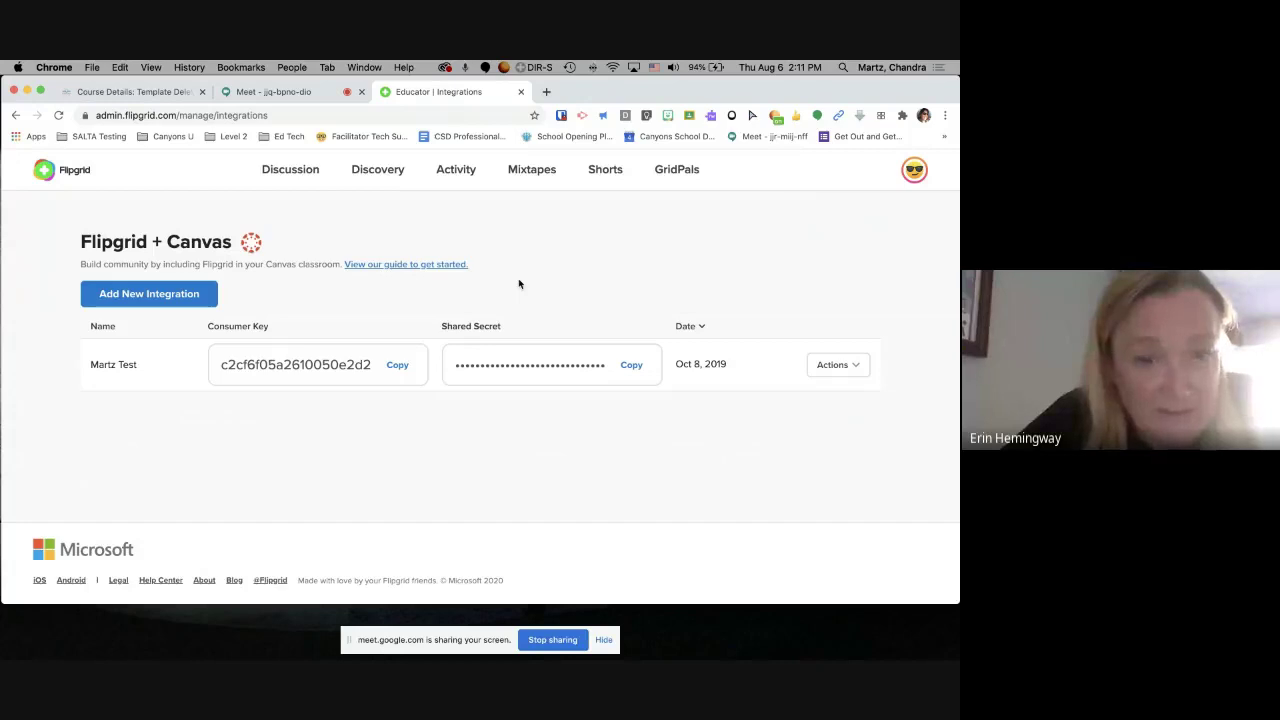
Look through the Flipgrid profile's account settings, including the profile, email and password sections
click(295, 92)
click(418, 92)
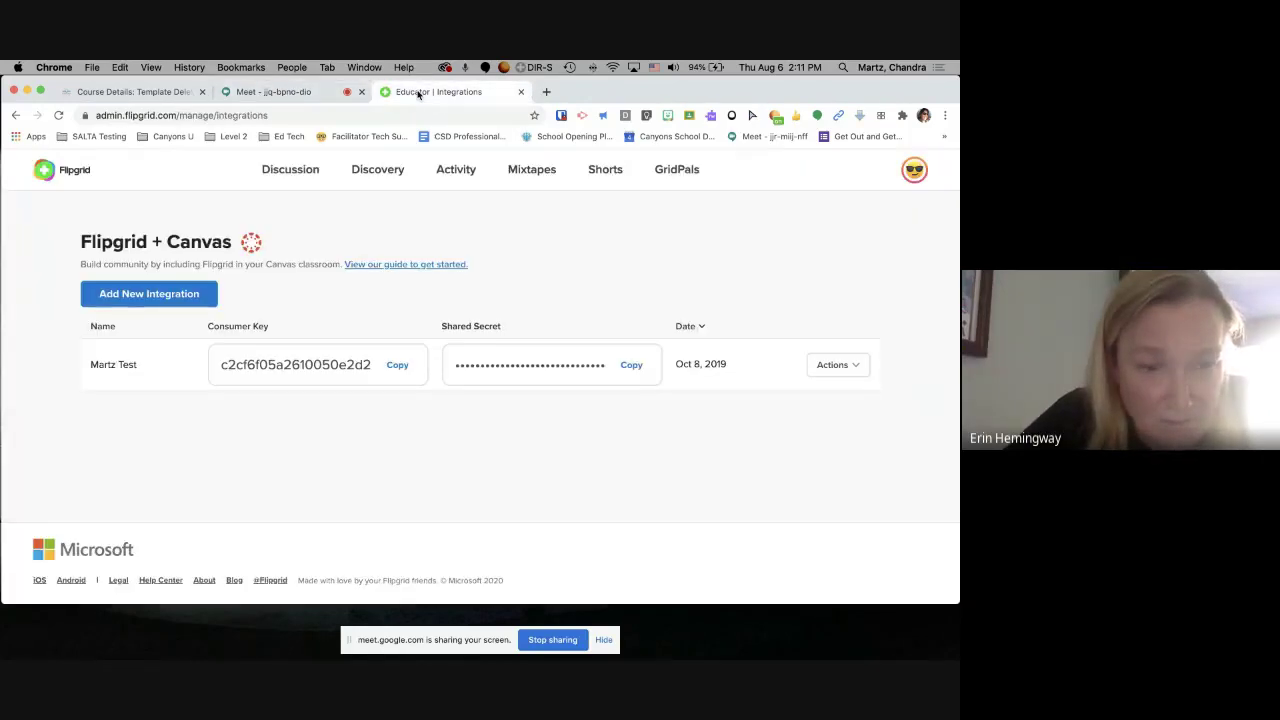
click(910, 174)
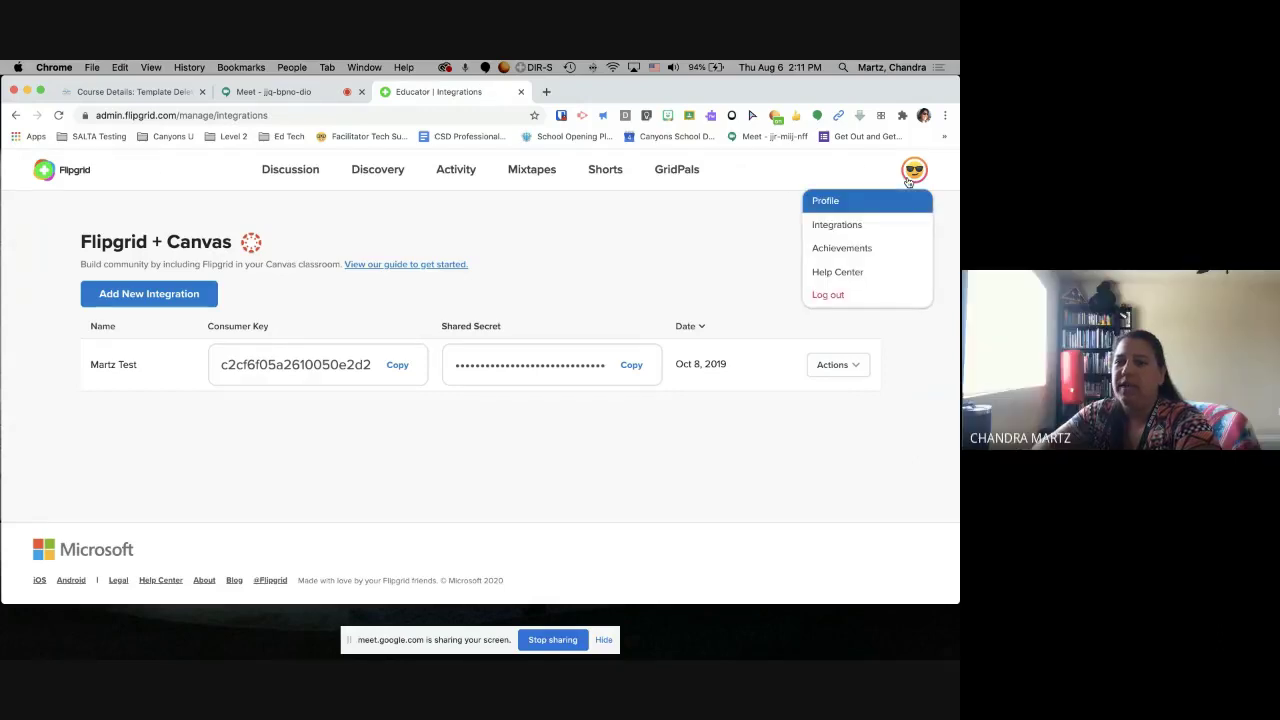
click(825, 201)
scroll(763, 271, down, 1)
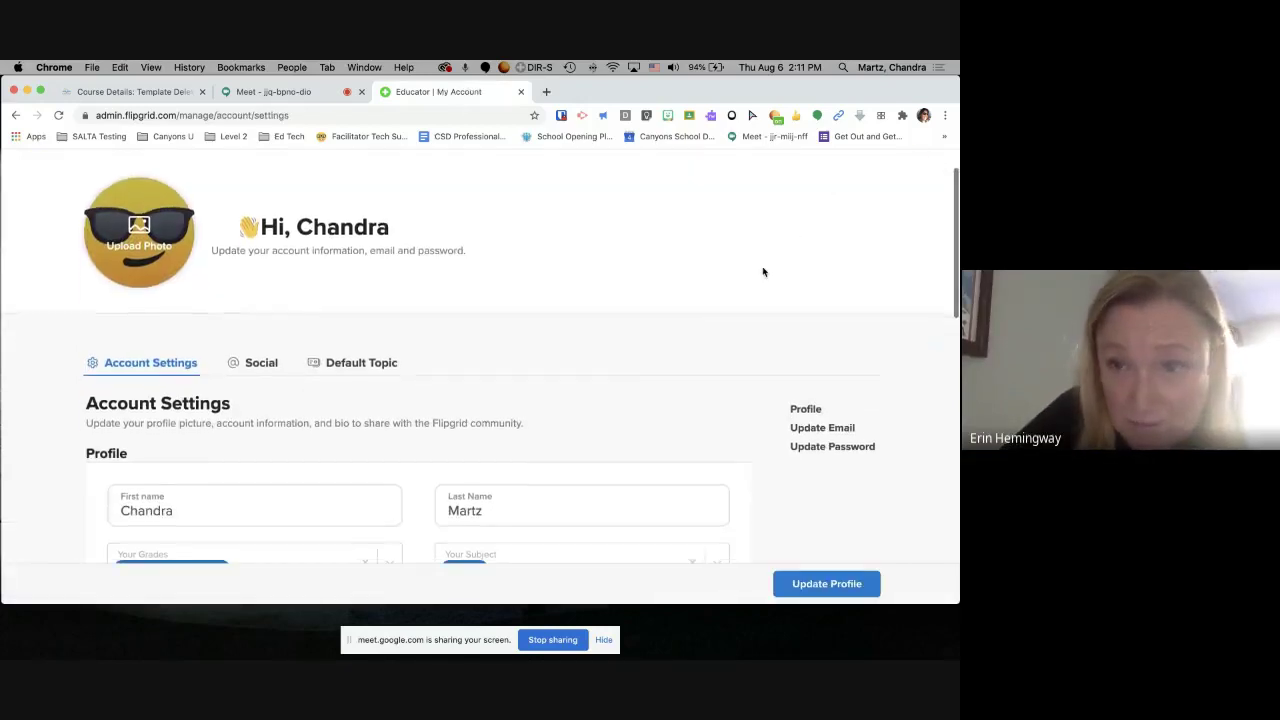
scroll(763, 271, down, 3)
scroll(763, 271, down, 6)
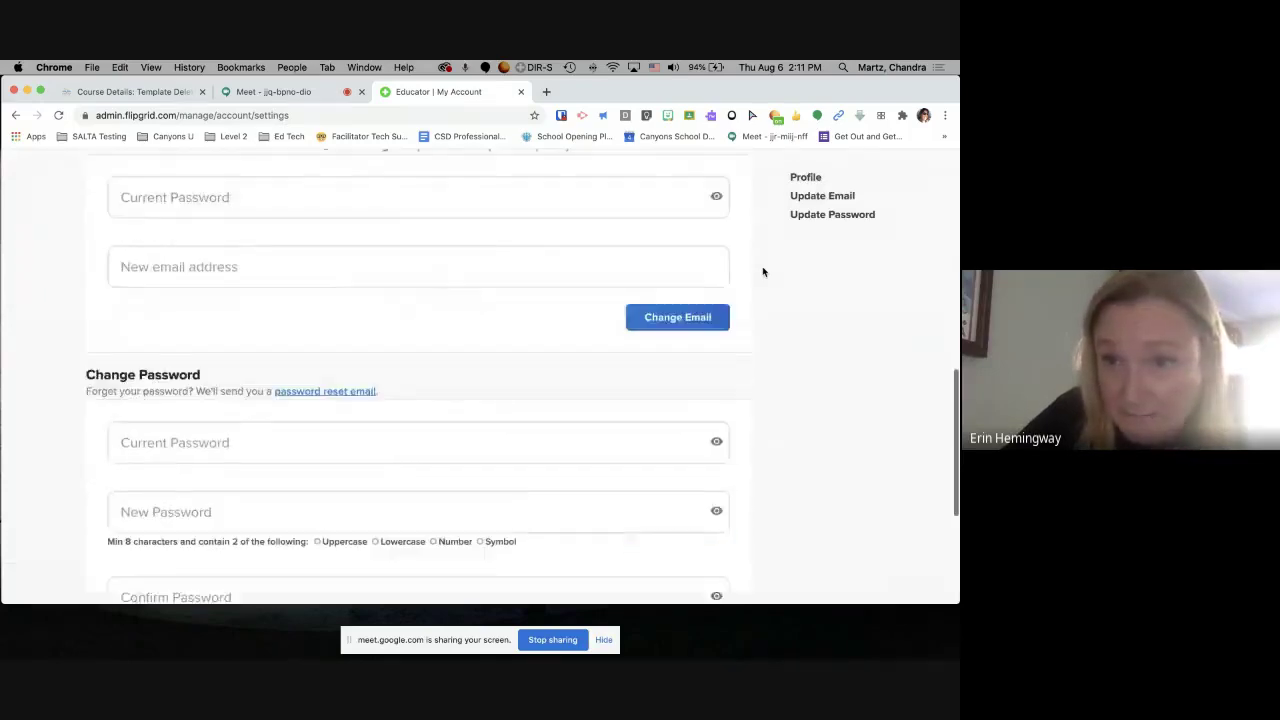
scroll(763, 271, up, 8)
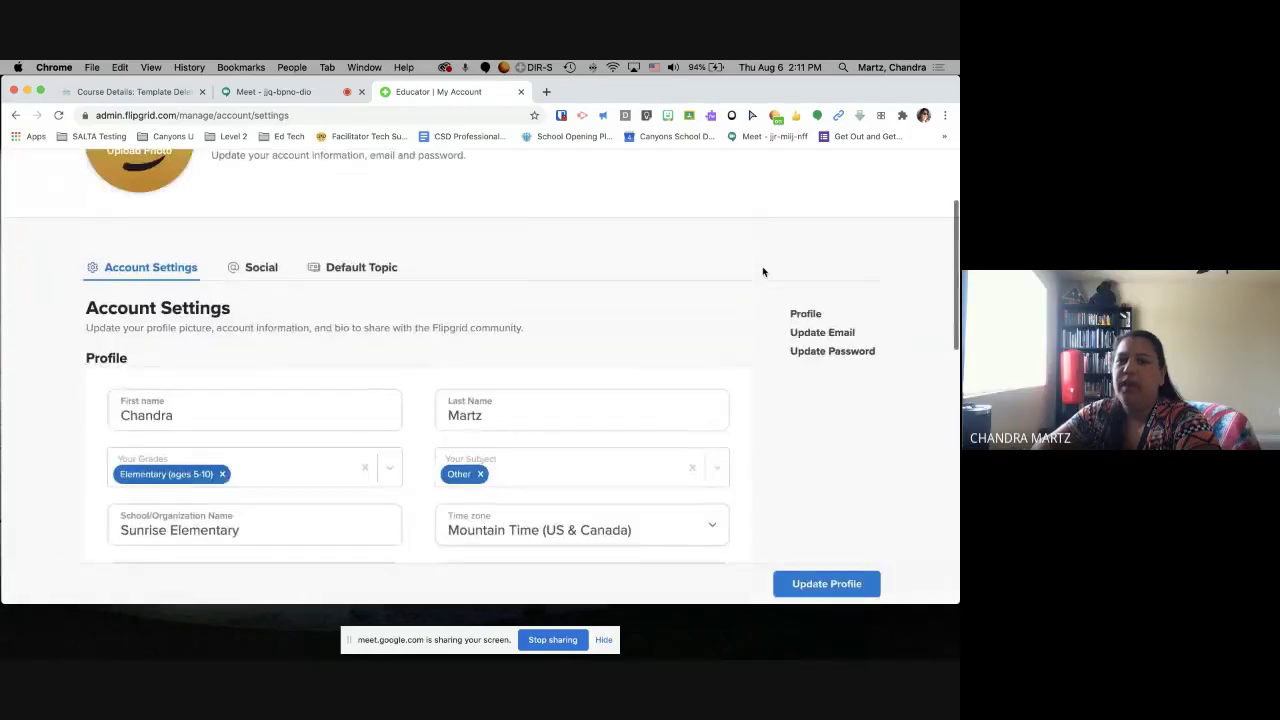
scroll(763, 271, up, 3)
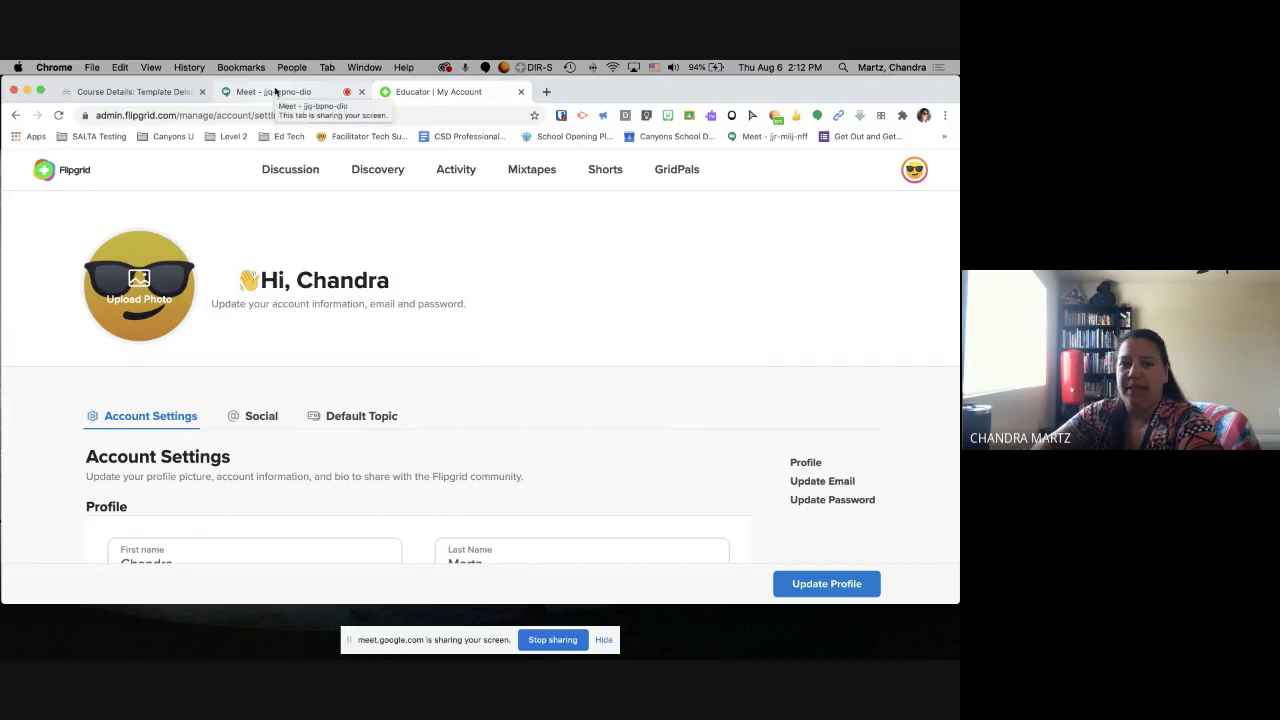
Check the external apps in the Canvas course settings, then return to Flipgrid's Integrations page
click(119, 91)
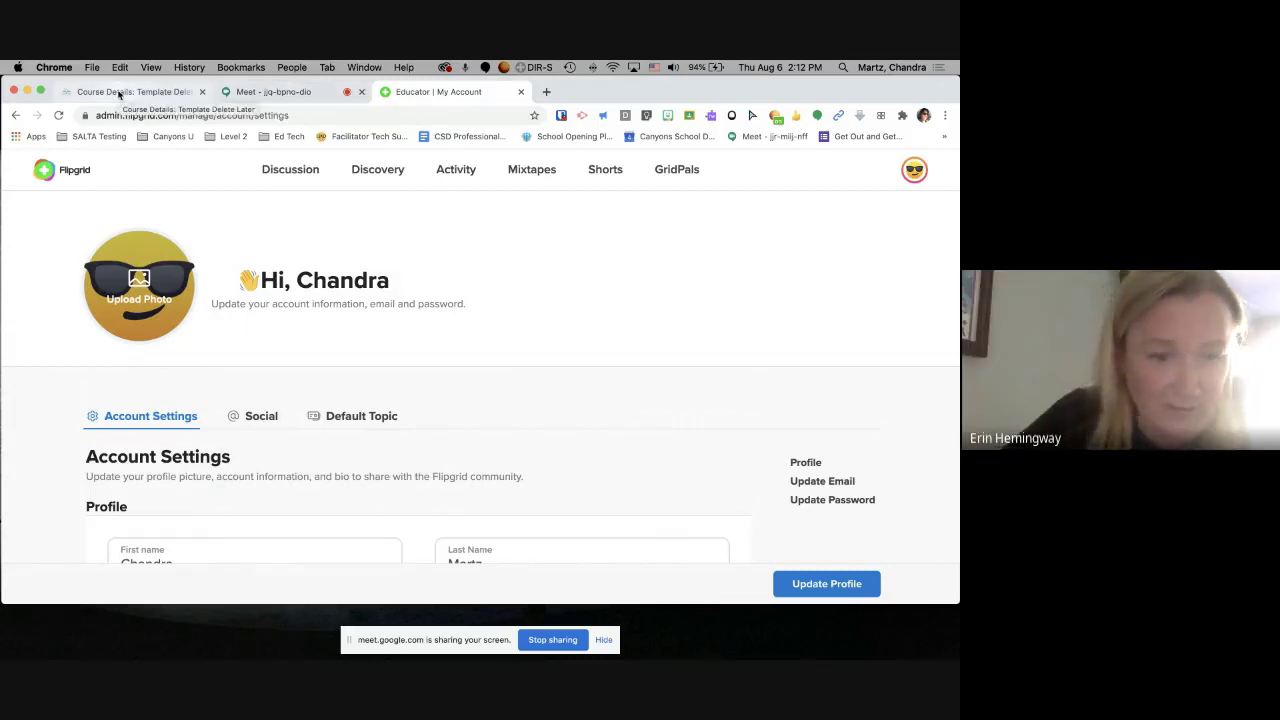
click(435, 91)
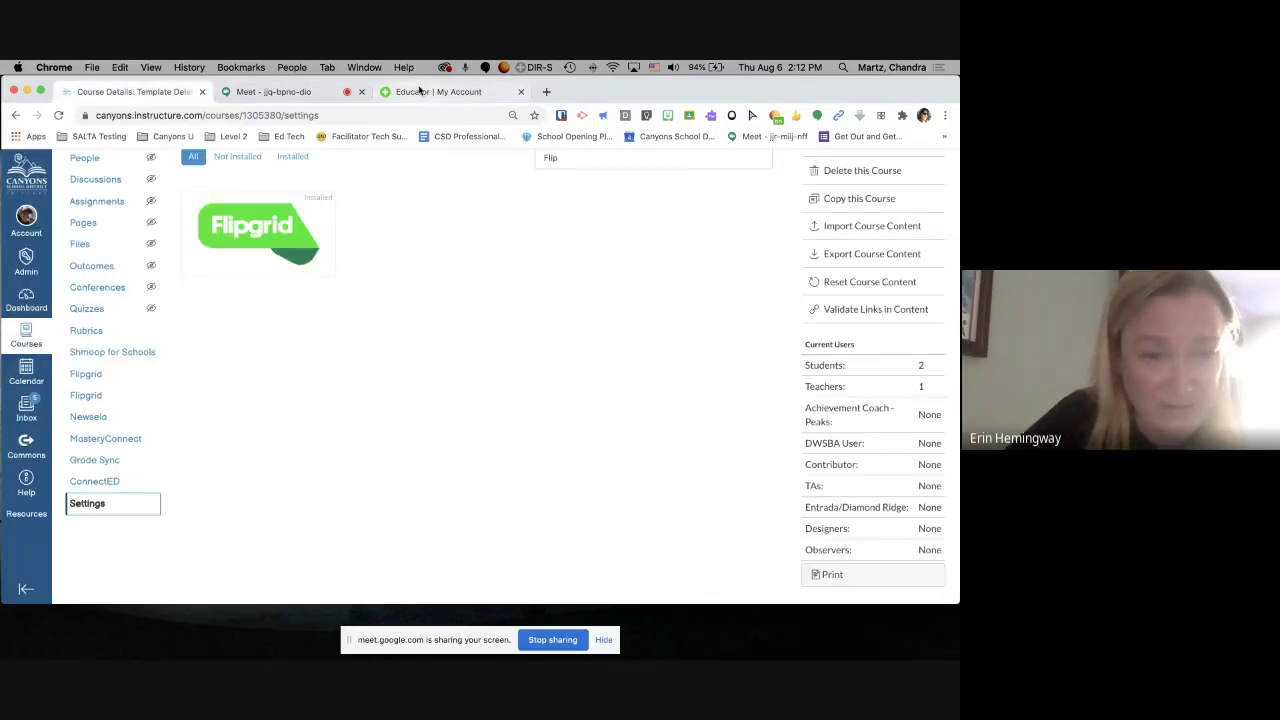
scroll(525, 226, down, 1)
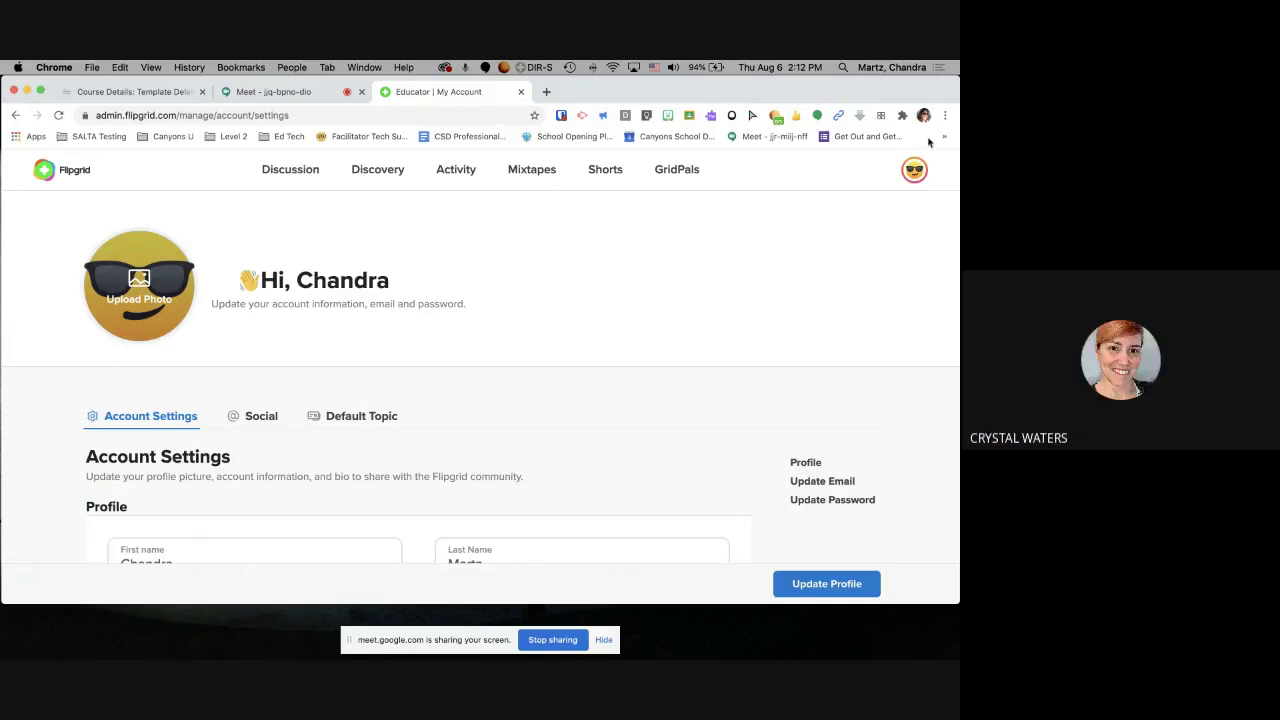
click(915, 170)
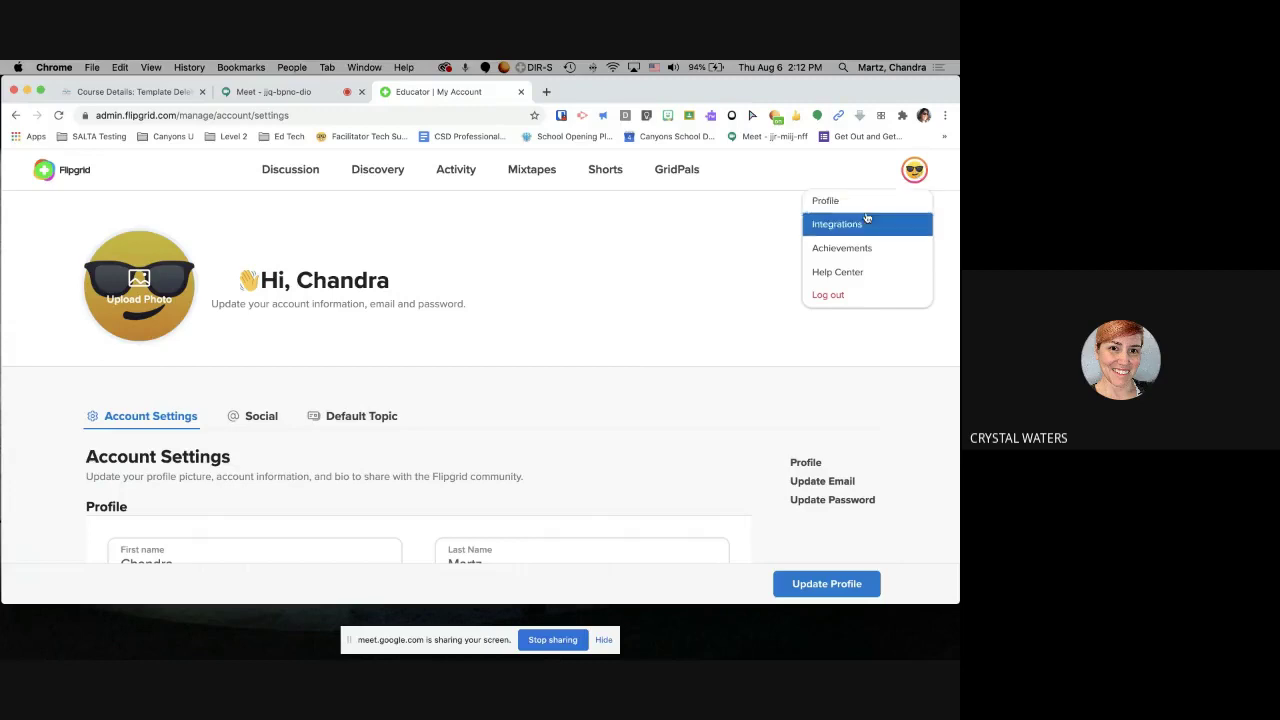
click(833, 224)
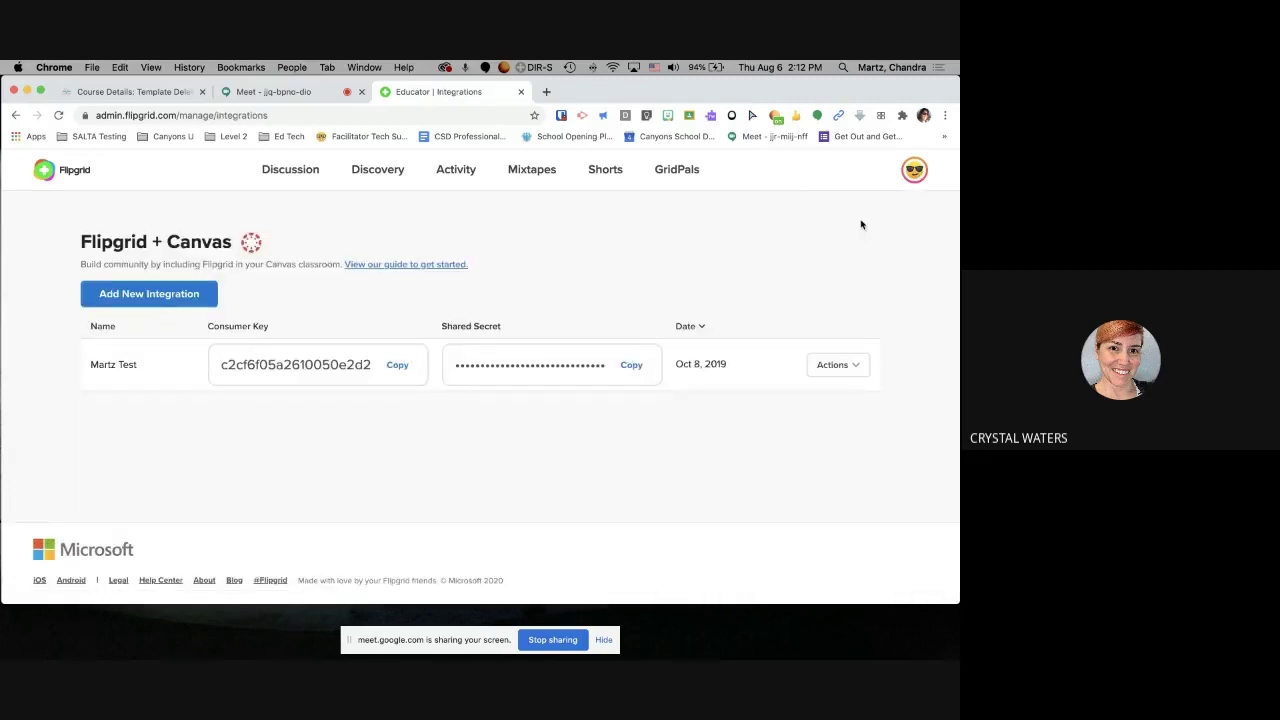
click(113, 299)
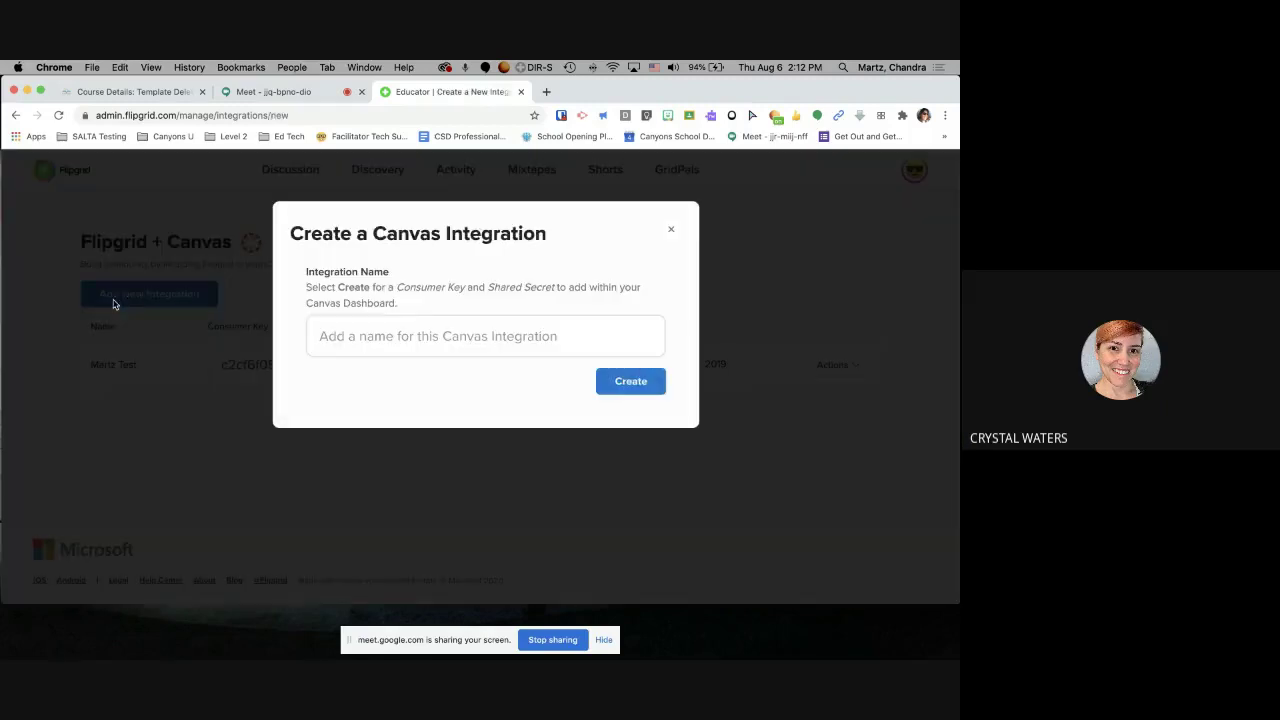
click(336, 336)
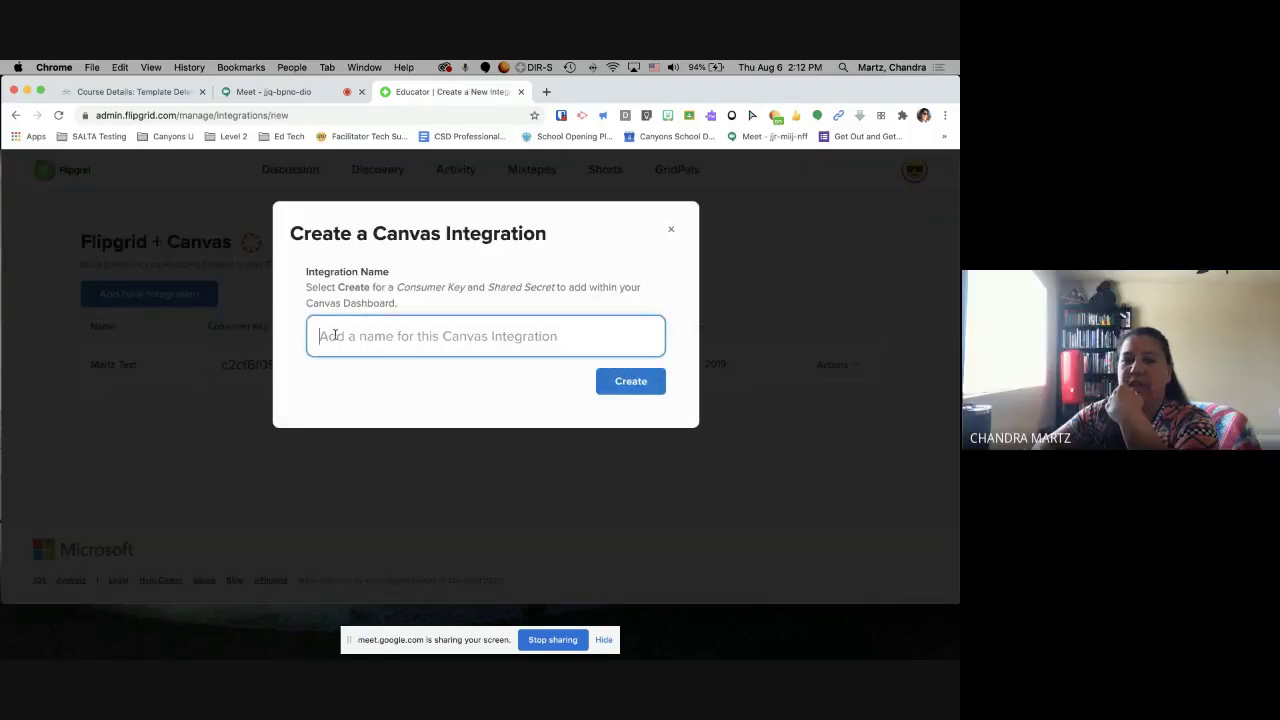
click(671, 229)
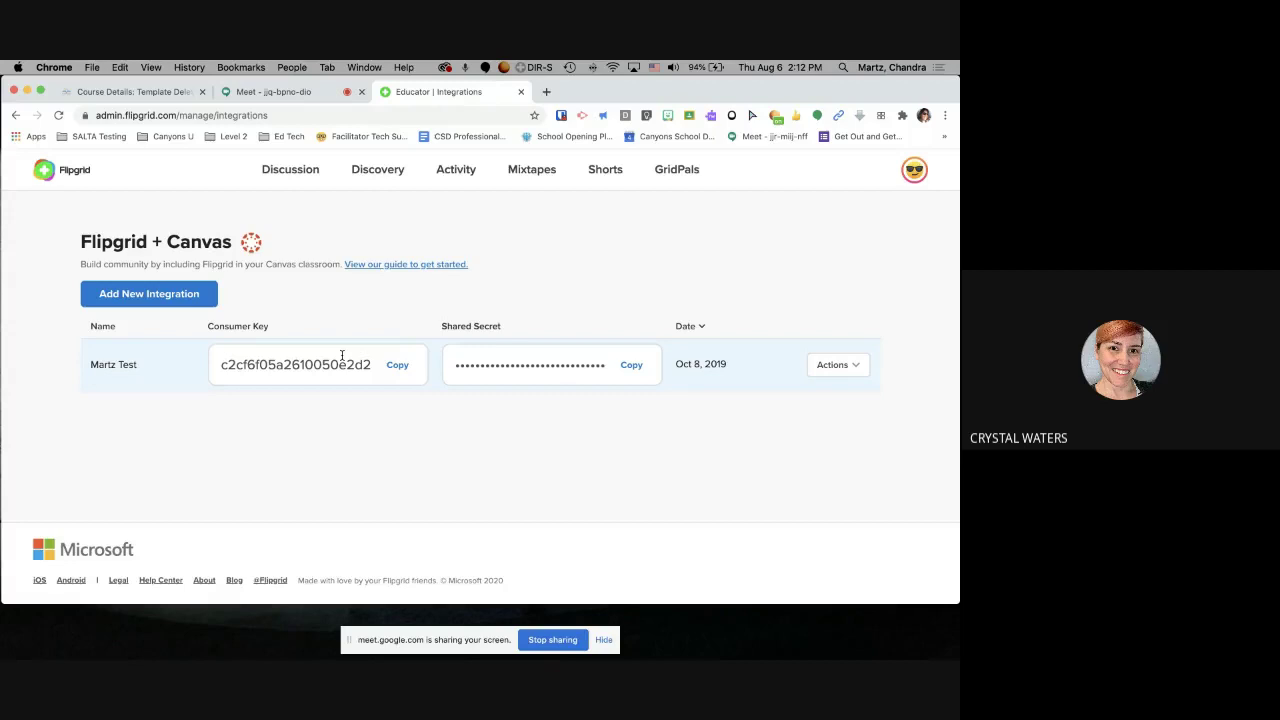
Copy the existing integration's consumer key, switch briefly to the Canvas course and come back to Flipgrid
click(290, 358)
click(395, 365)
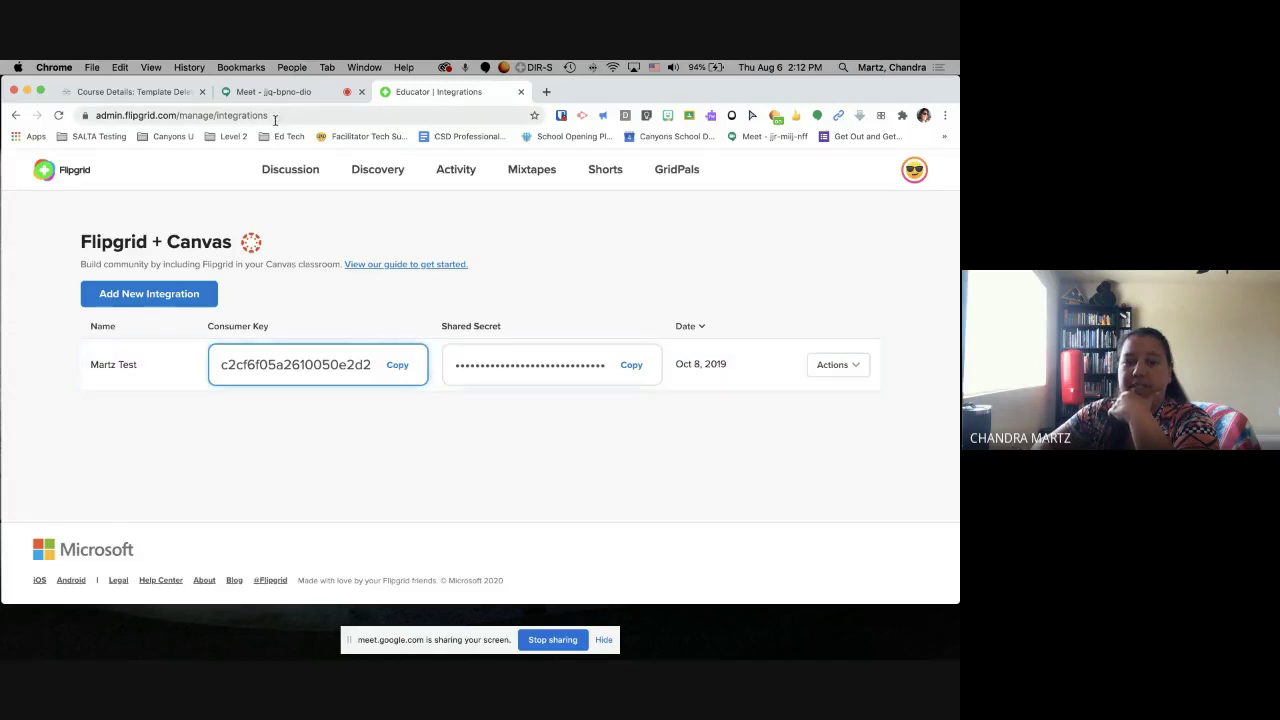
click(164, 94)
click(386, 93)
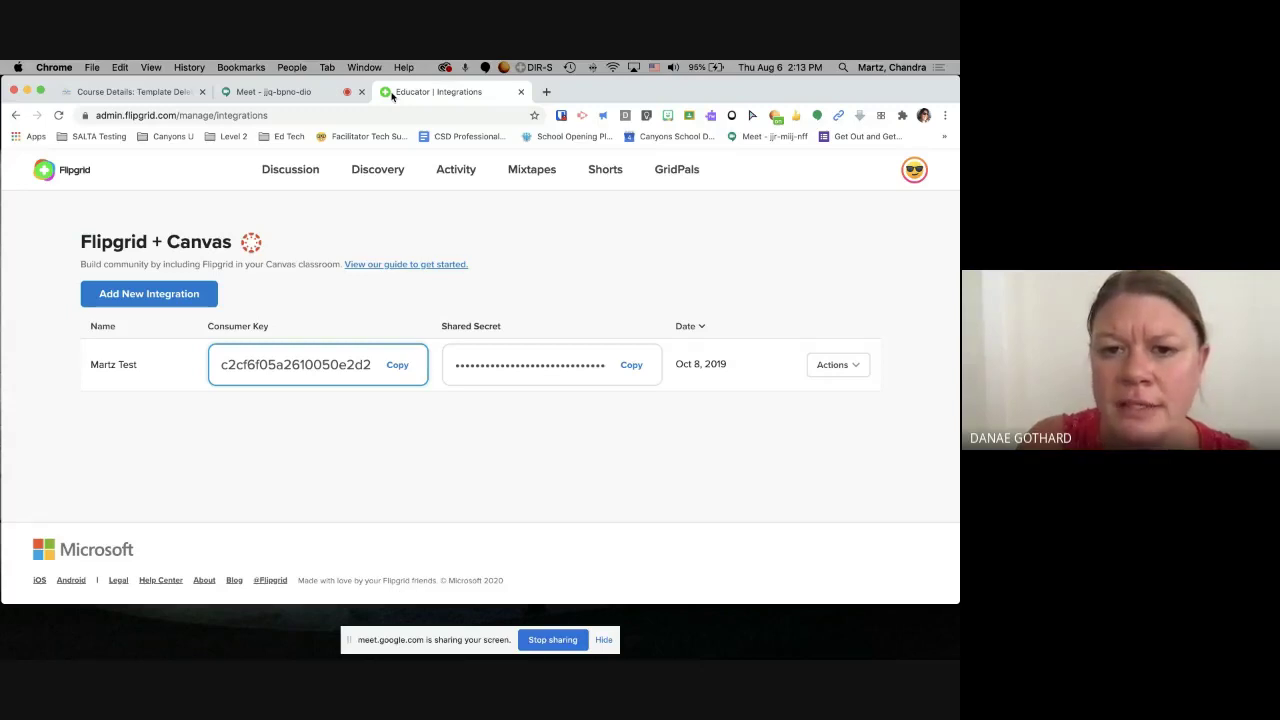
Copy the existing integration's consumer key again and switch to the external apps list in the Canvas course settings
click(915, 171)
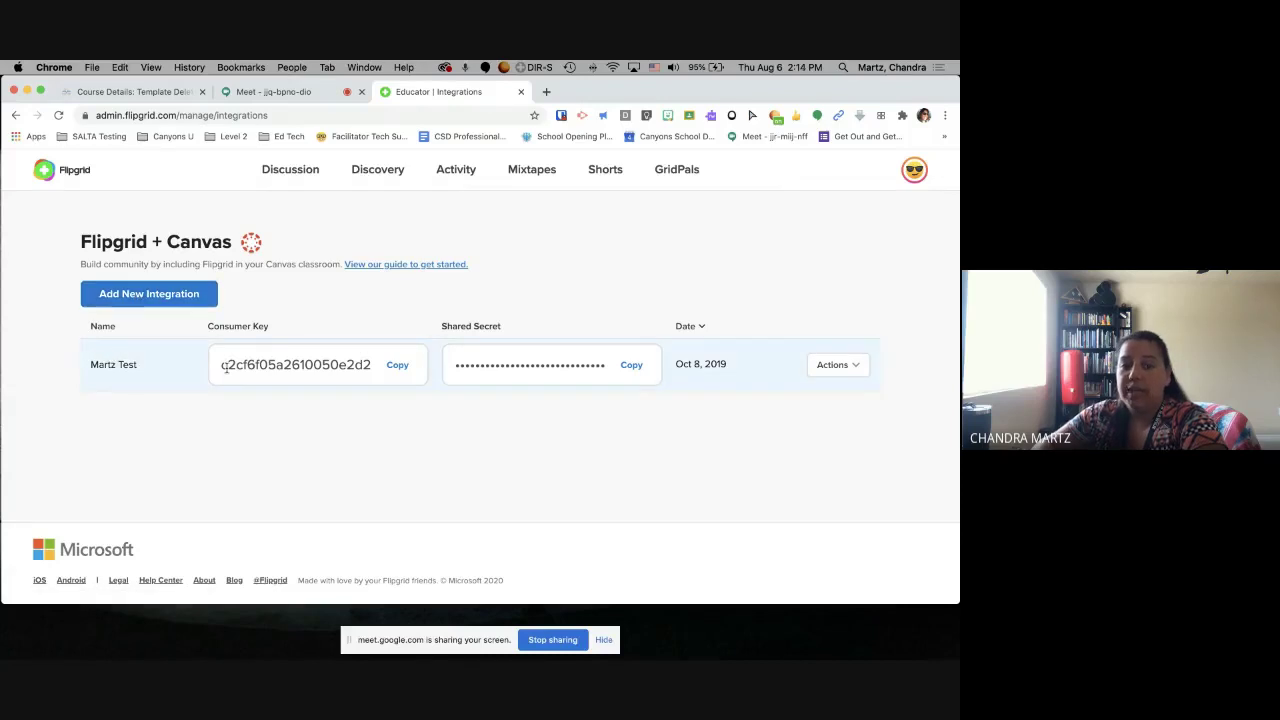
click(398, 370)
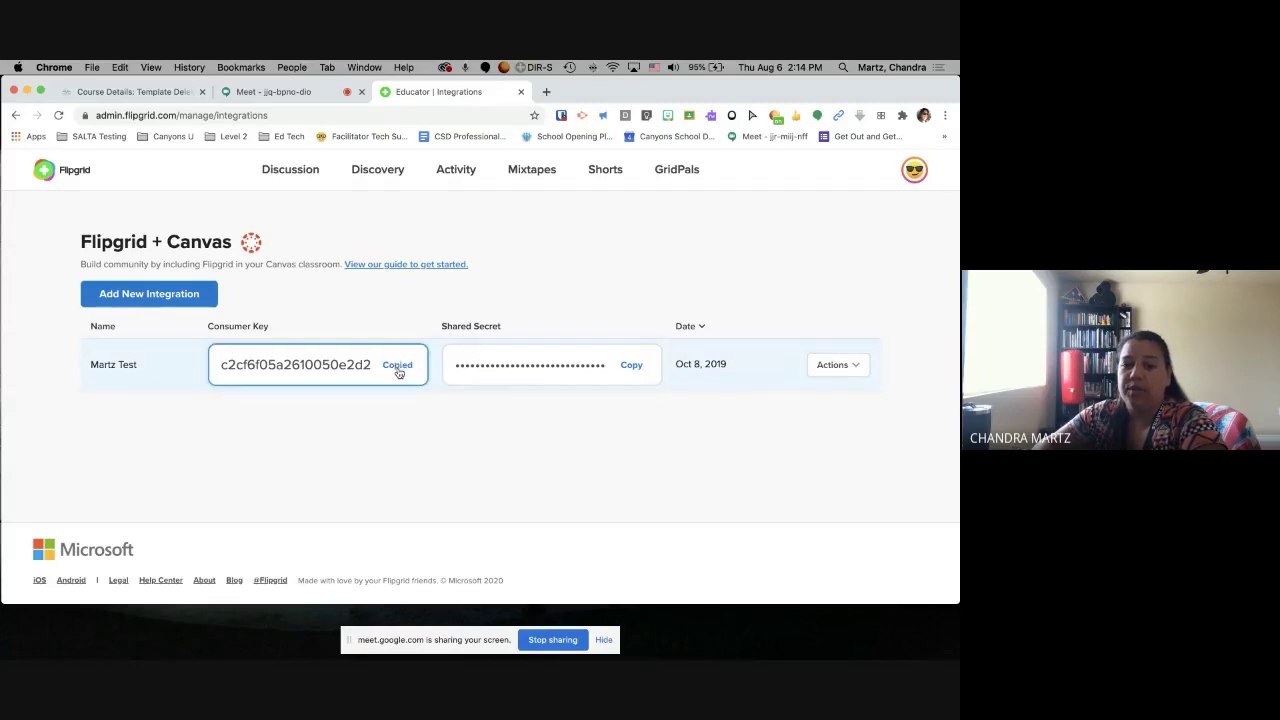
click(110, 96)
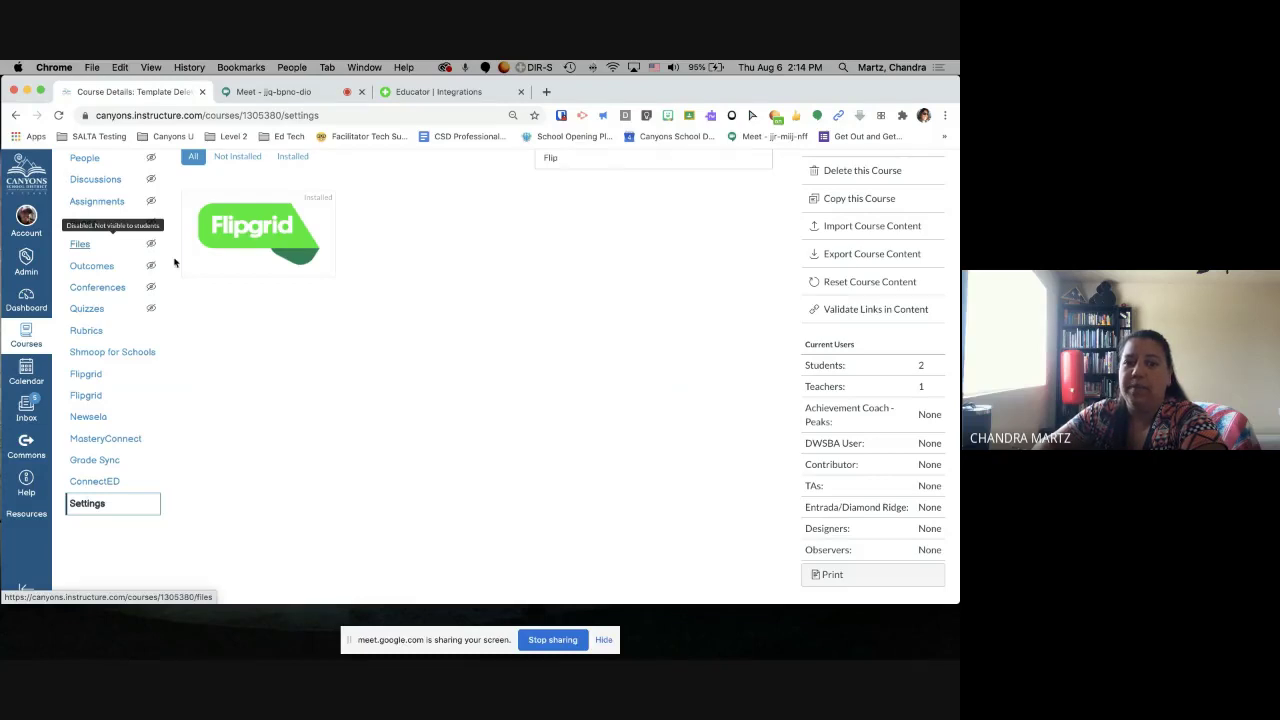
scroll(252, 341, up, 1)
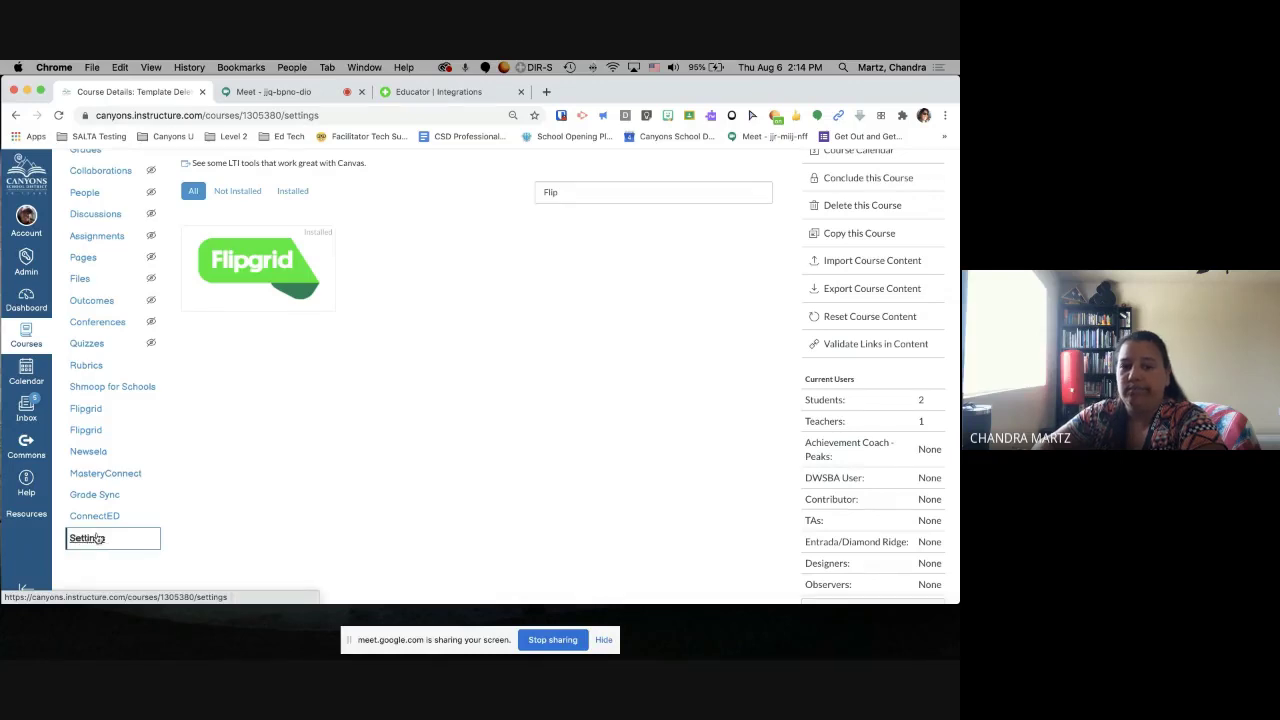
scroll(443, 437, up, 2)
scroll(443, 440, up, 2)
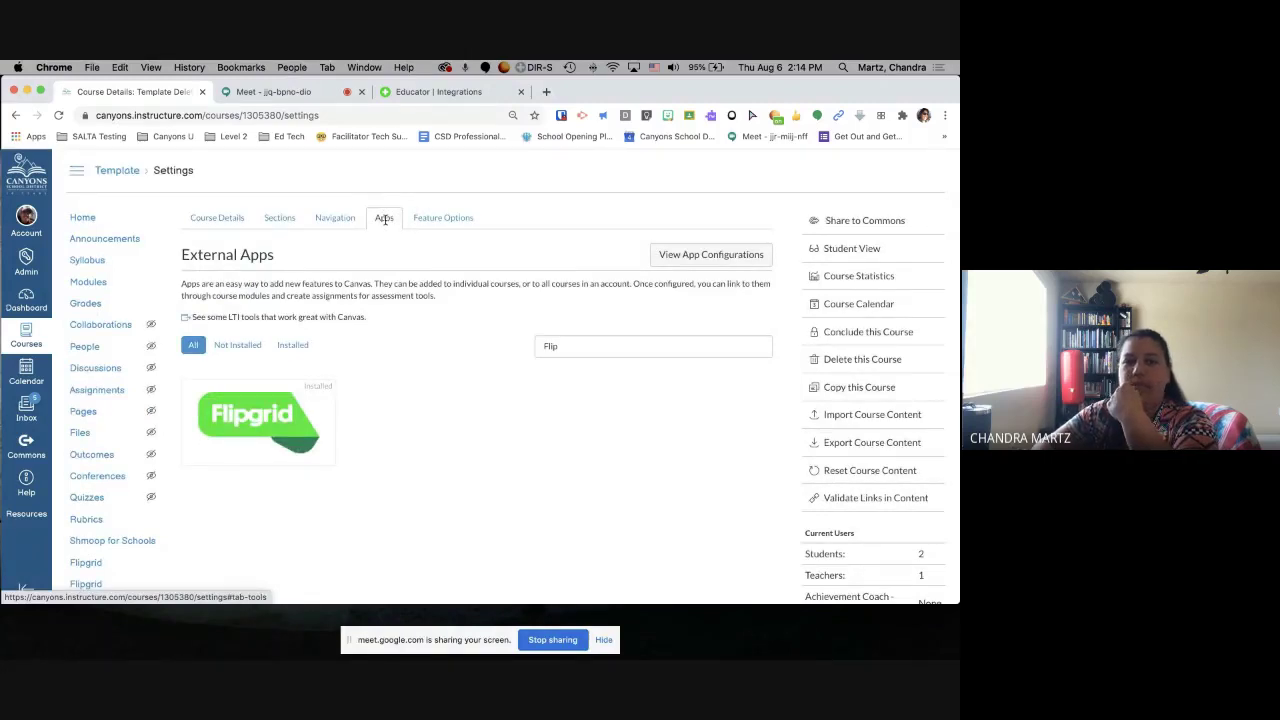
Clear the external apps filter, search the list for "Flip" again and open the Flipgrid app's details
scroll(385, 220, down, 1)
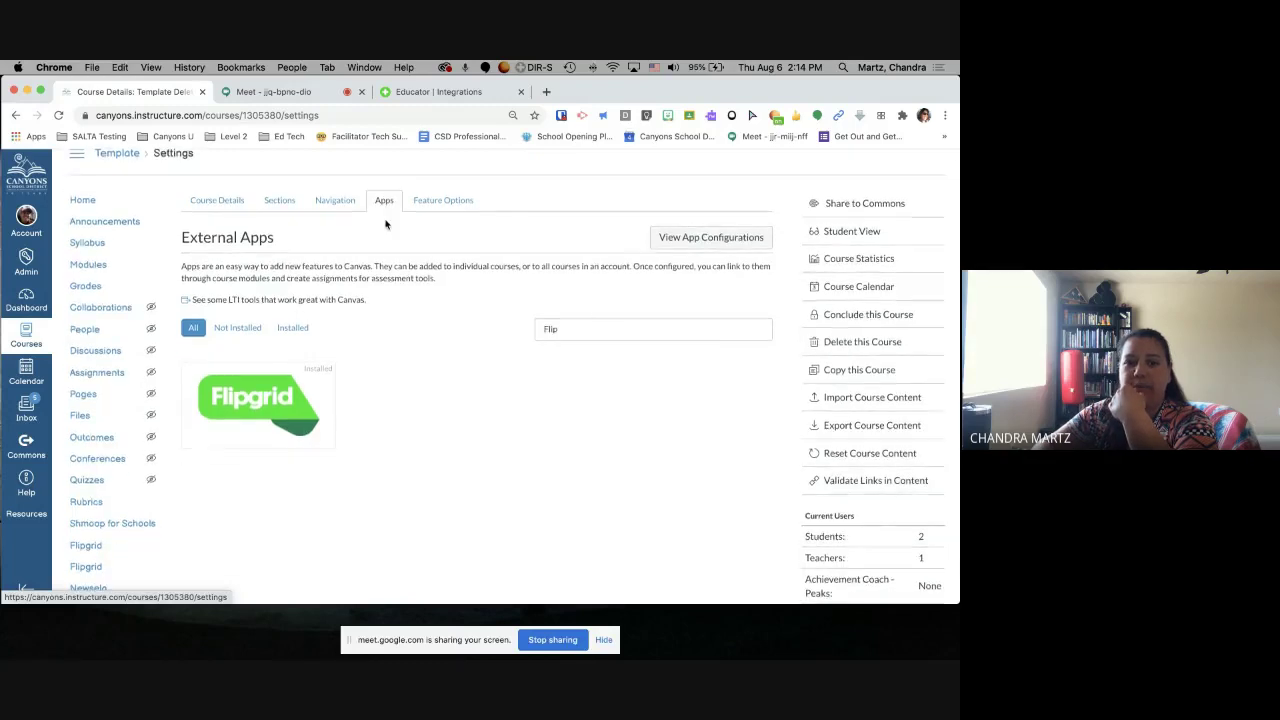
scroll(385, 224, up, 1)
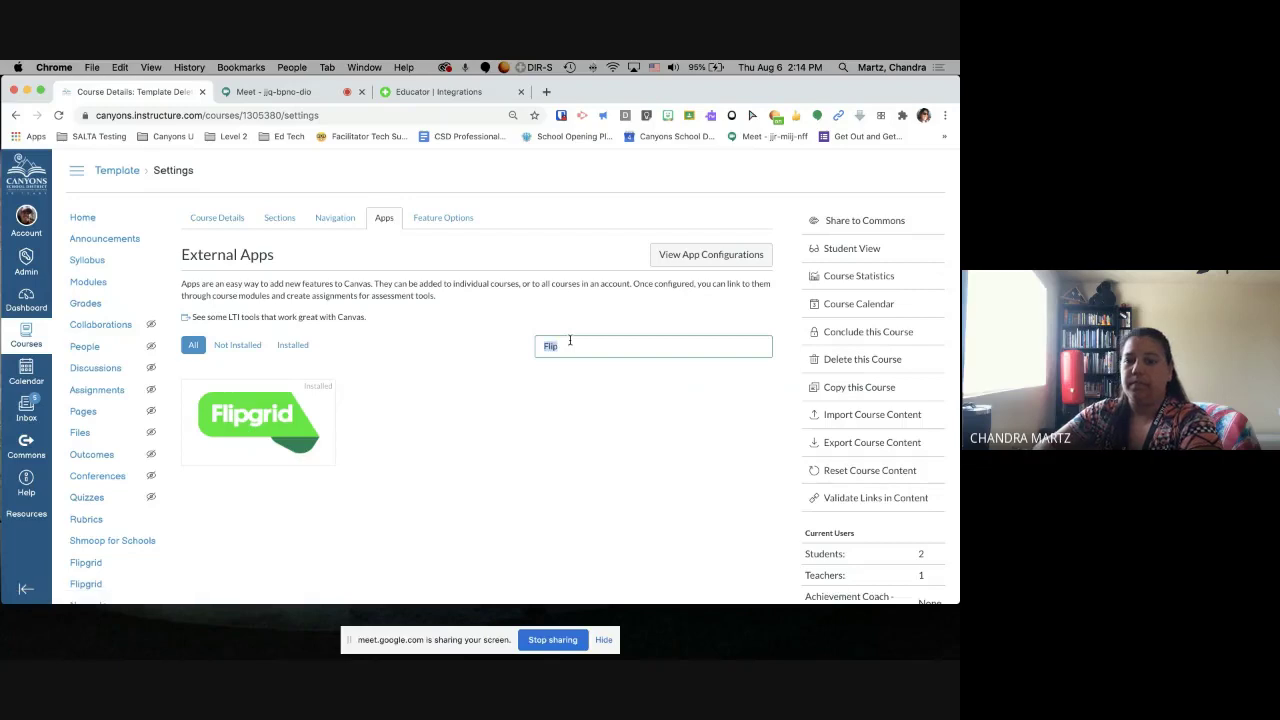
key(BackSpace)
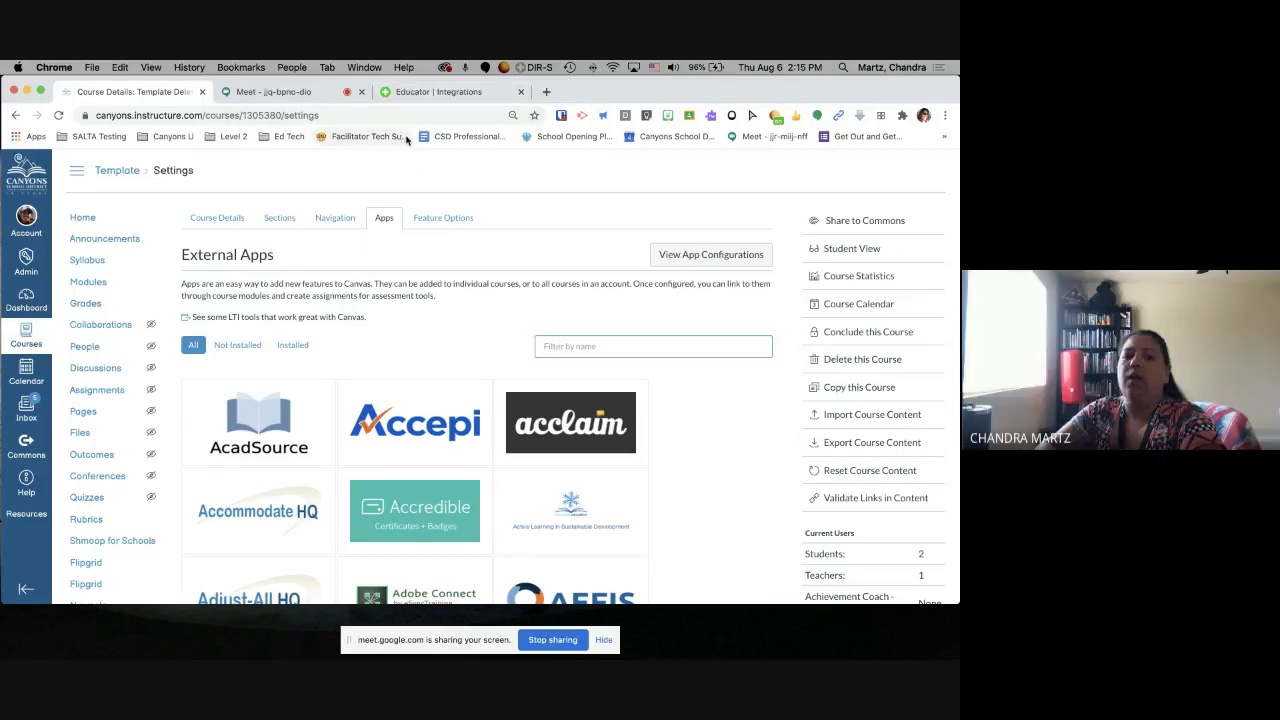
scroll(395, 176, down, 1)
scroll(395, 176, up, 1)
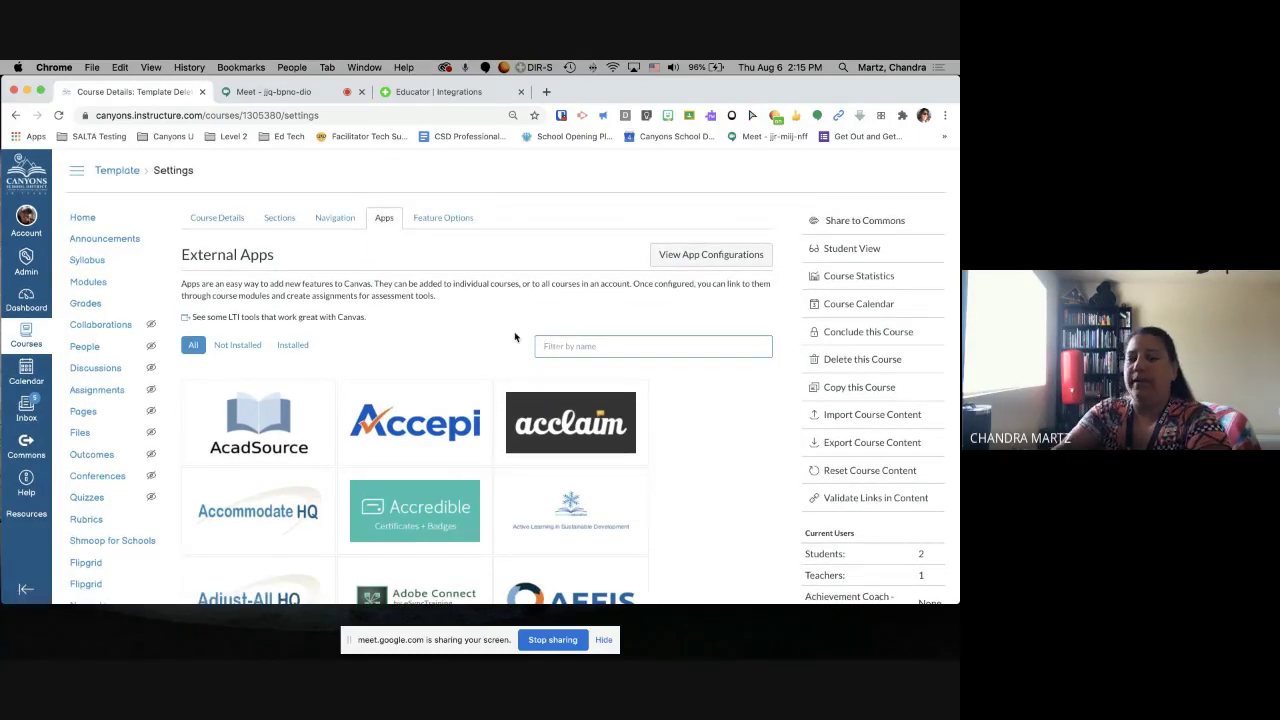
text(Flip)
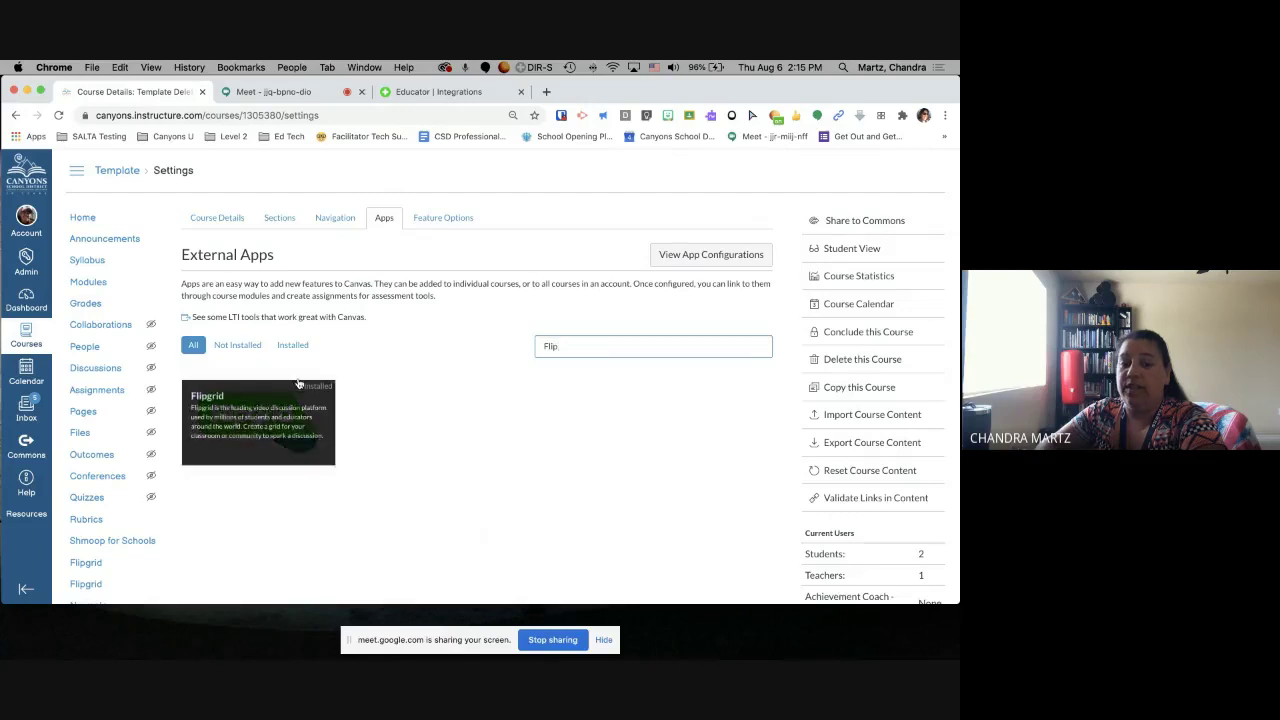
click(244, 418)
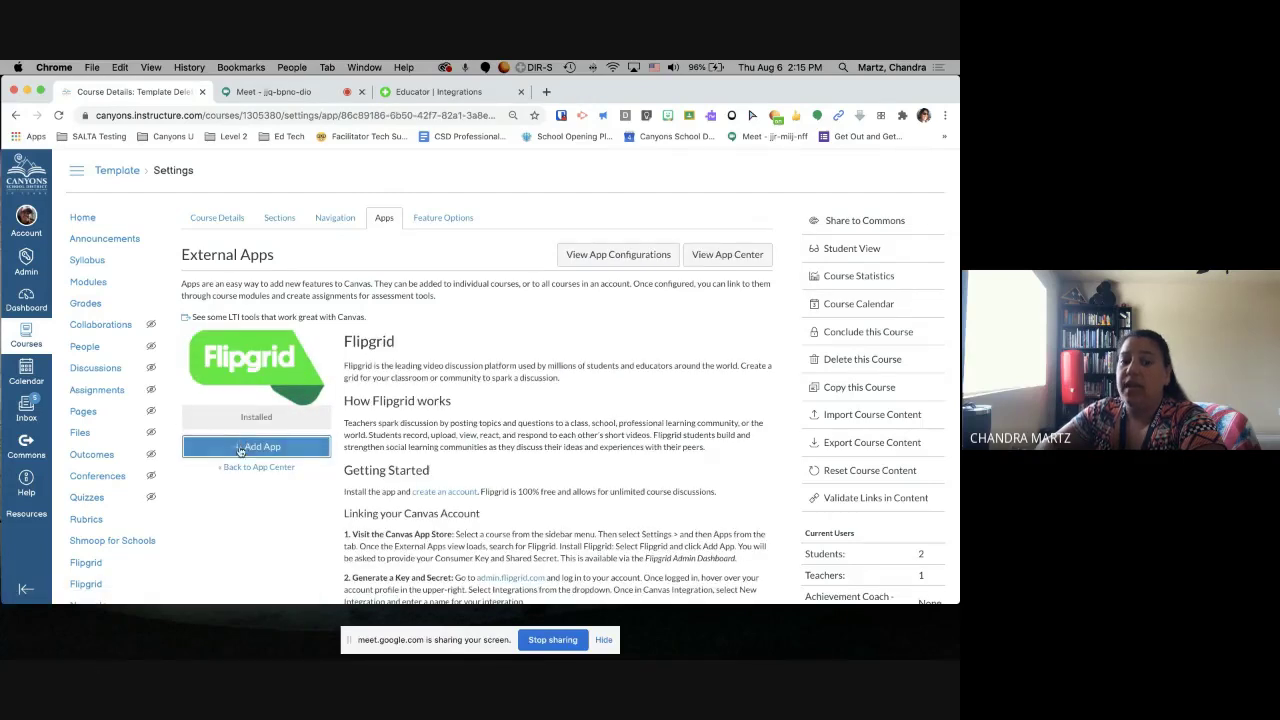
Start adding the Flipgrid app to the course and paste the copied key as its consumer key
click(264, 447)
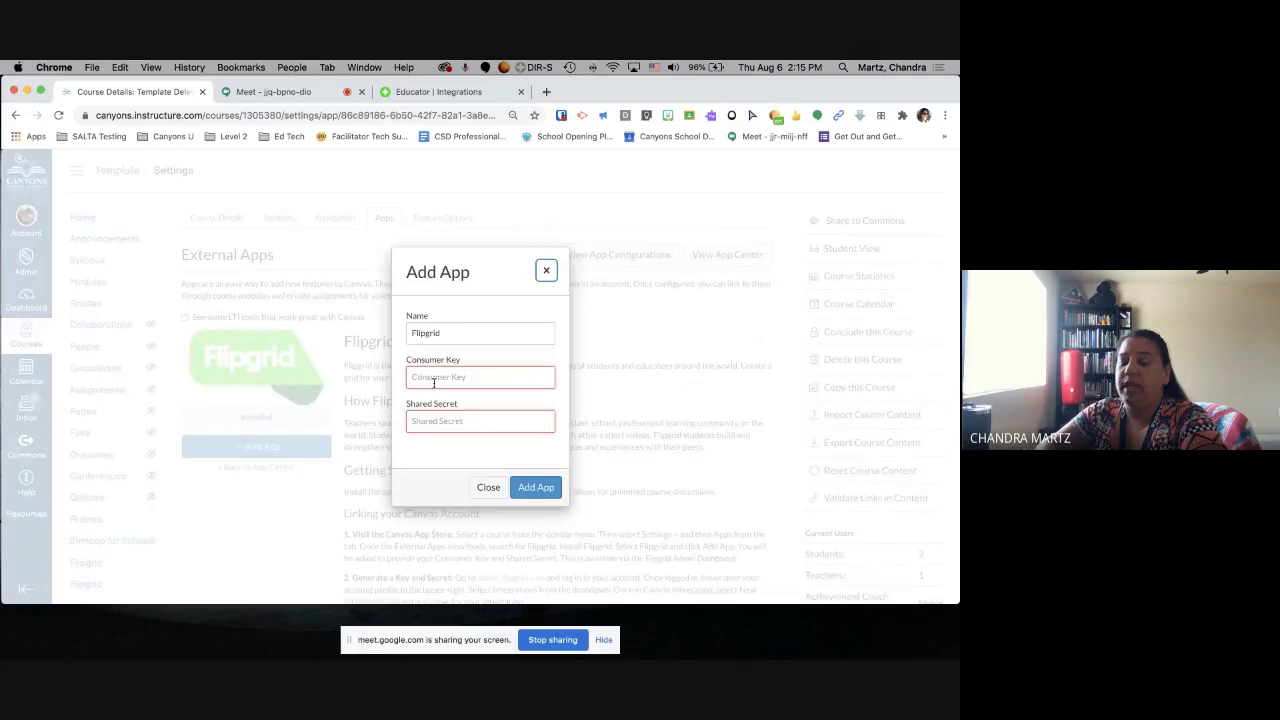
click(432, 376)
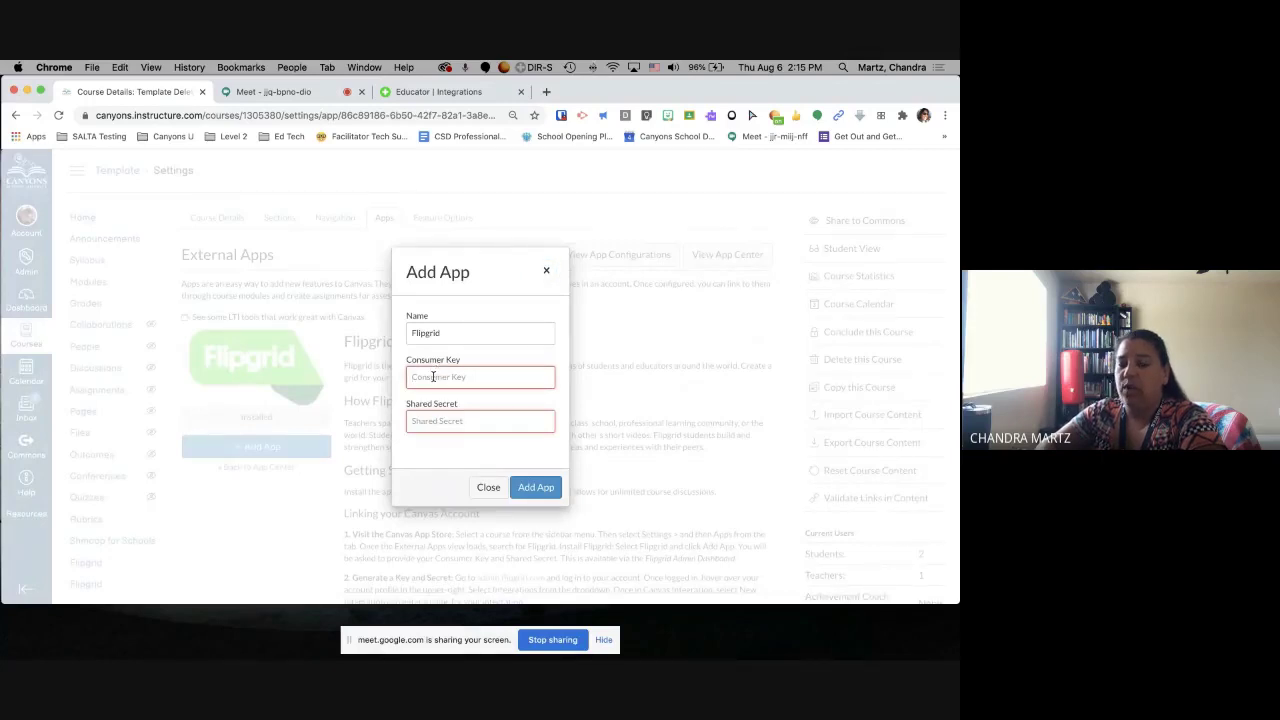
key(super+v)
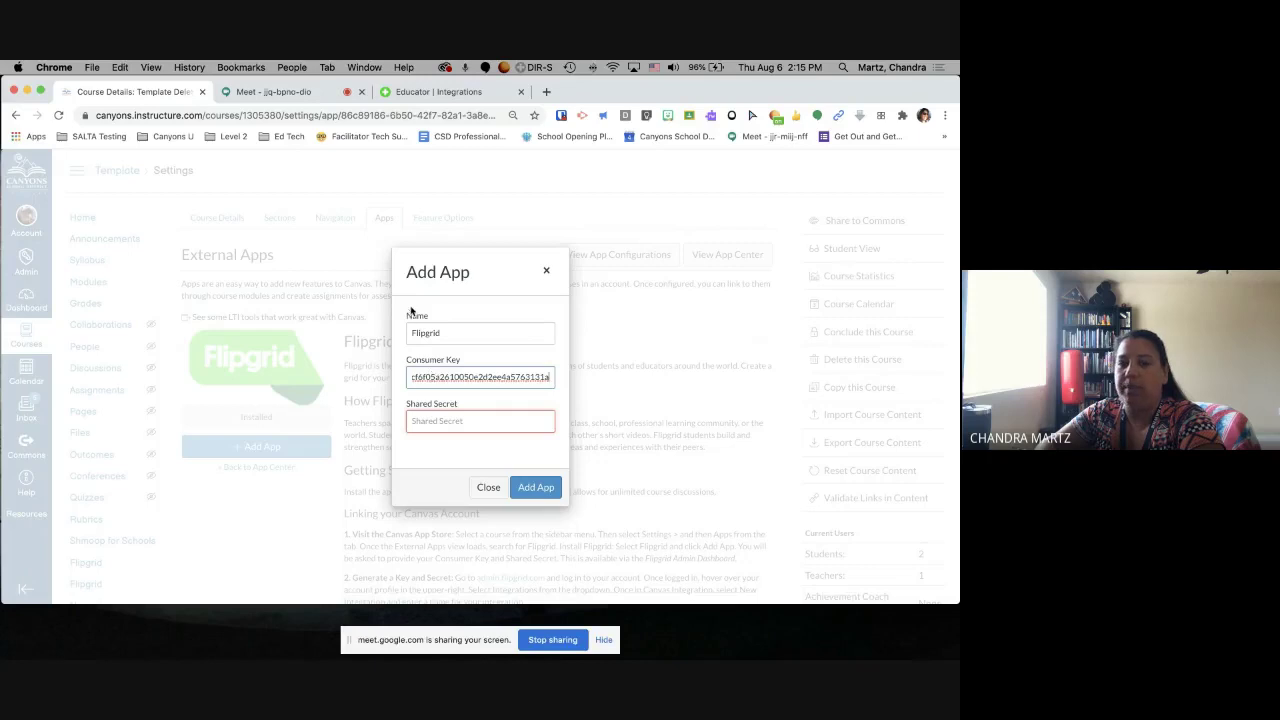
Copy the existing integration's shared secret from Flipgrid and paste it as the shared secret in the Canvas Add App form
click(420, 95)
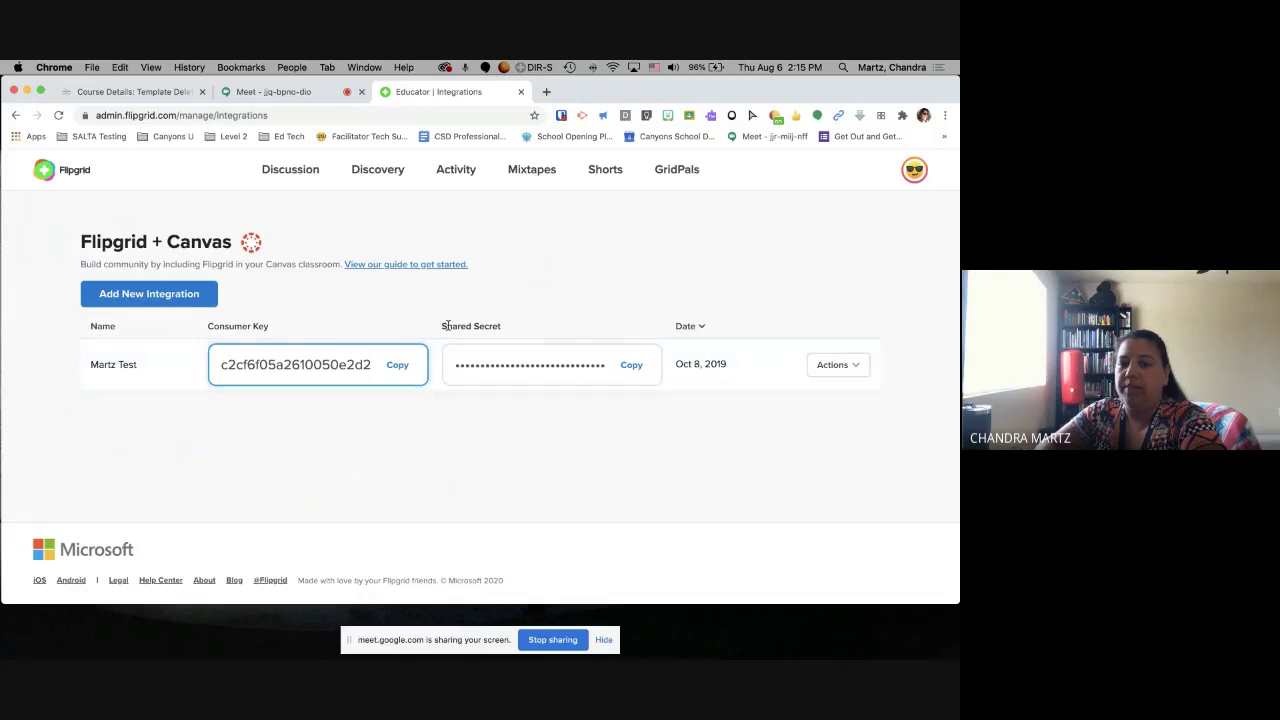
click(631, 365)
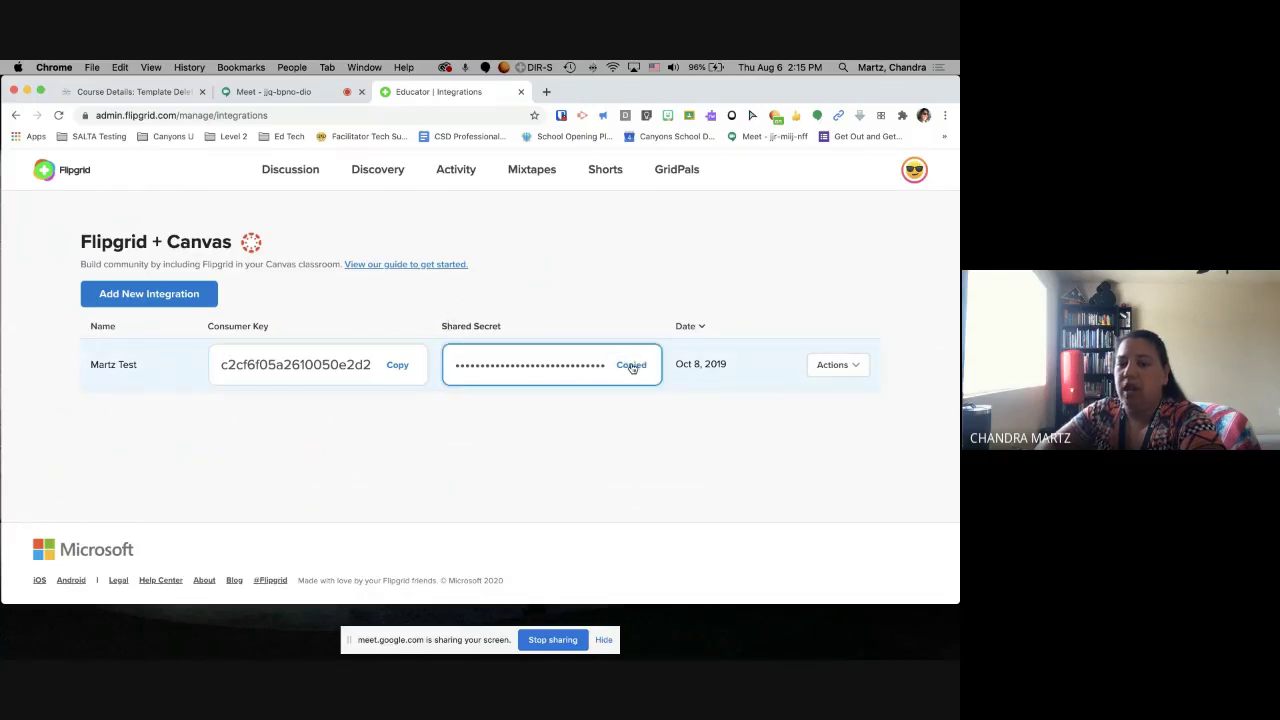
click(163, 97)
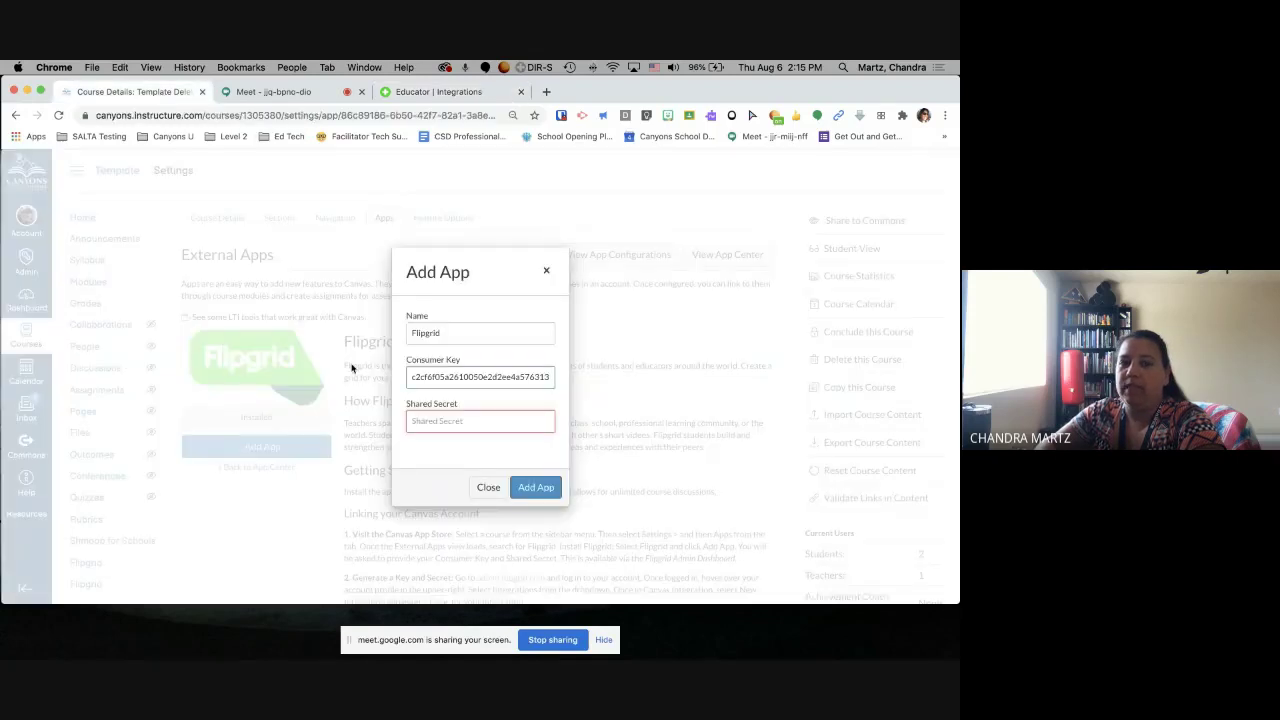
click(429, 420)
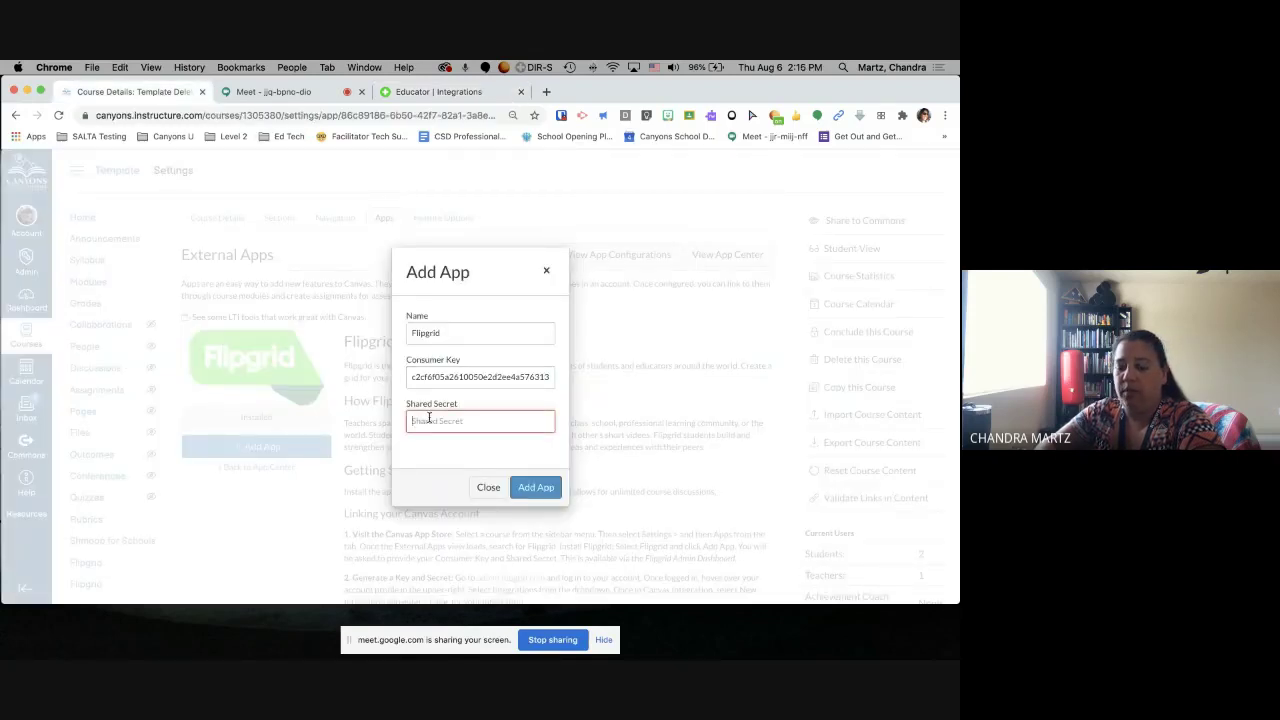
key(super+v)
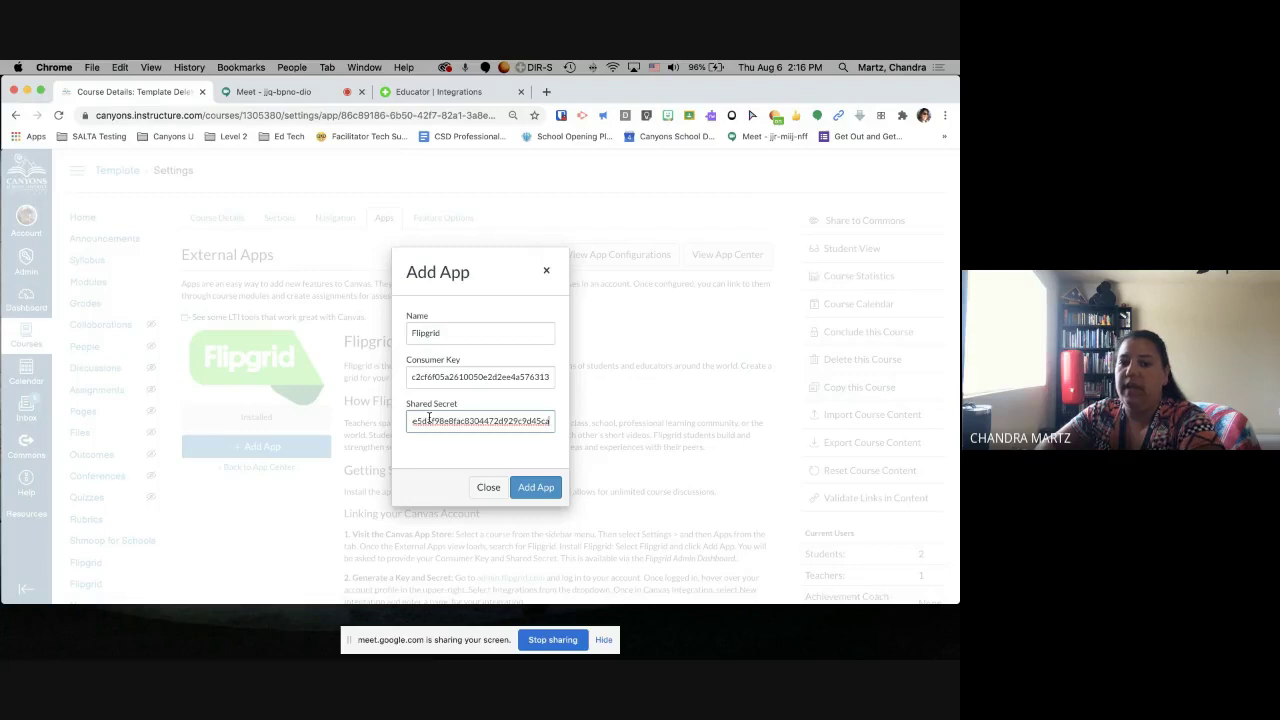
click(464, 455)
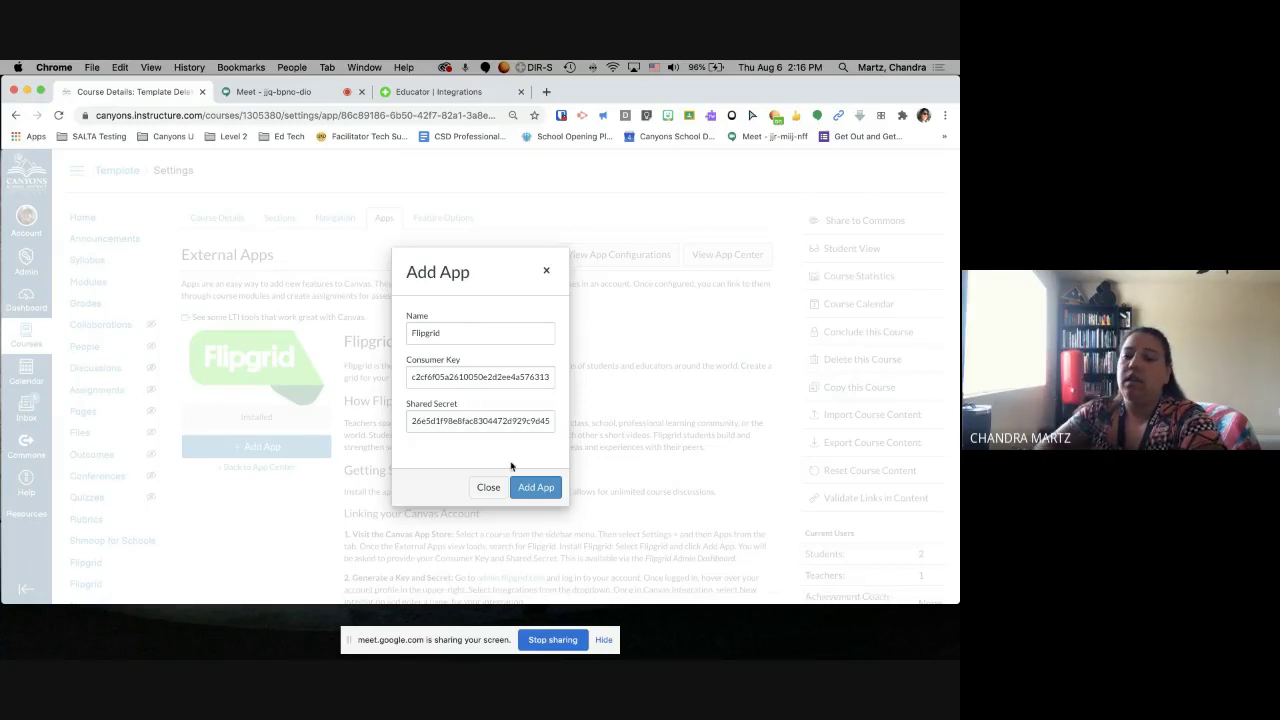
Close the Add App form for Flipgrid without installing the app again
click(531, 485)
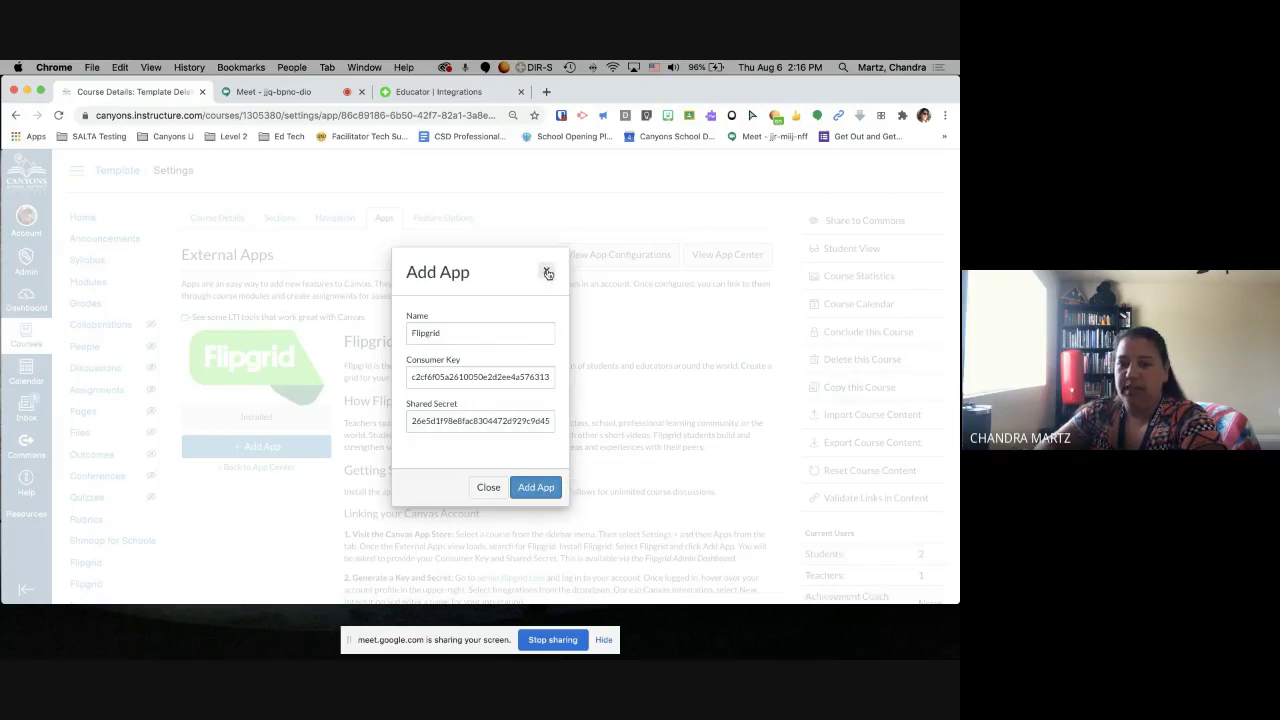
click(547, 273)
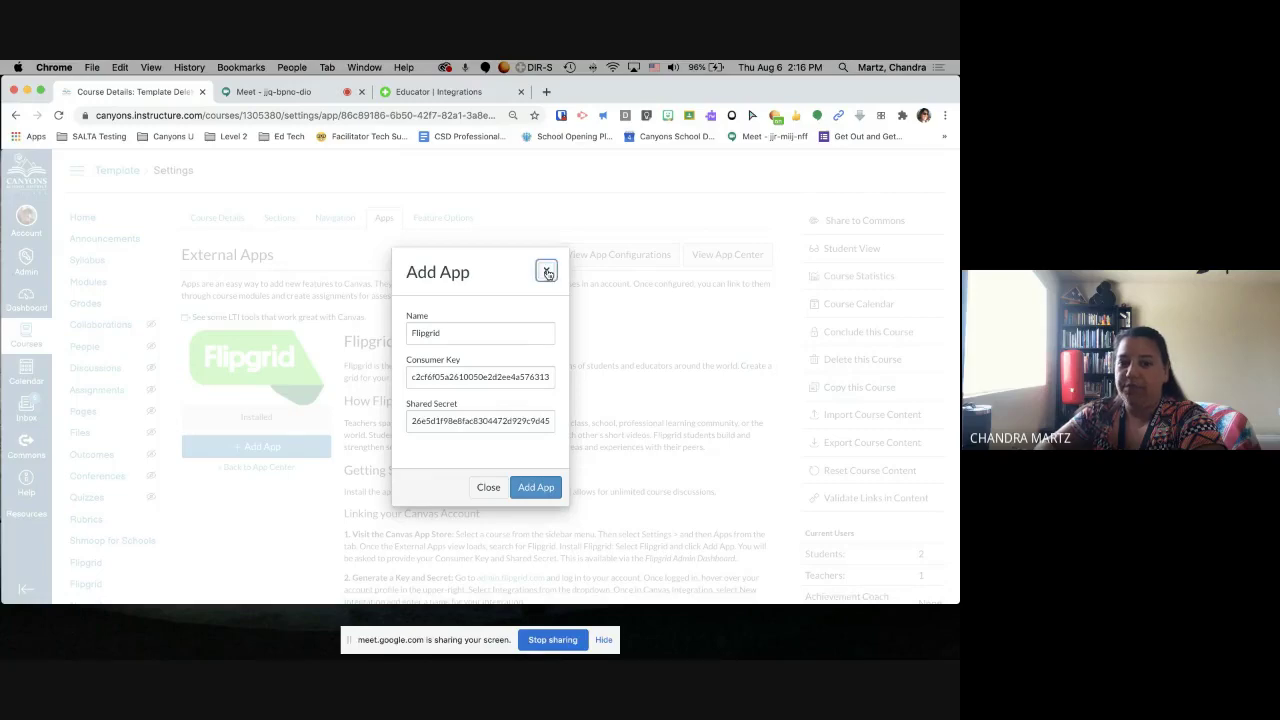
click(547, 273)
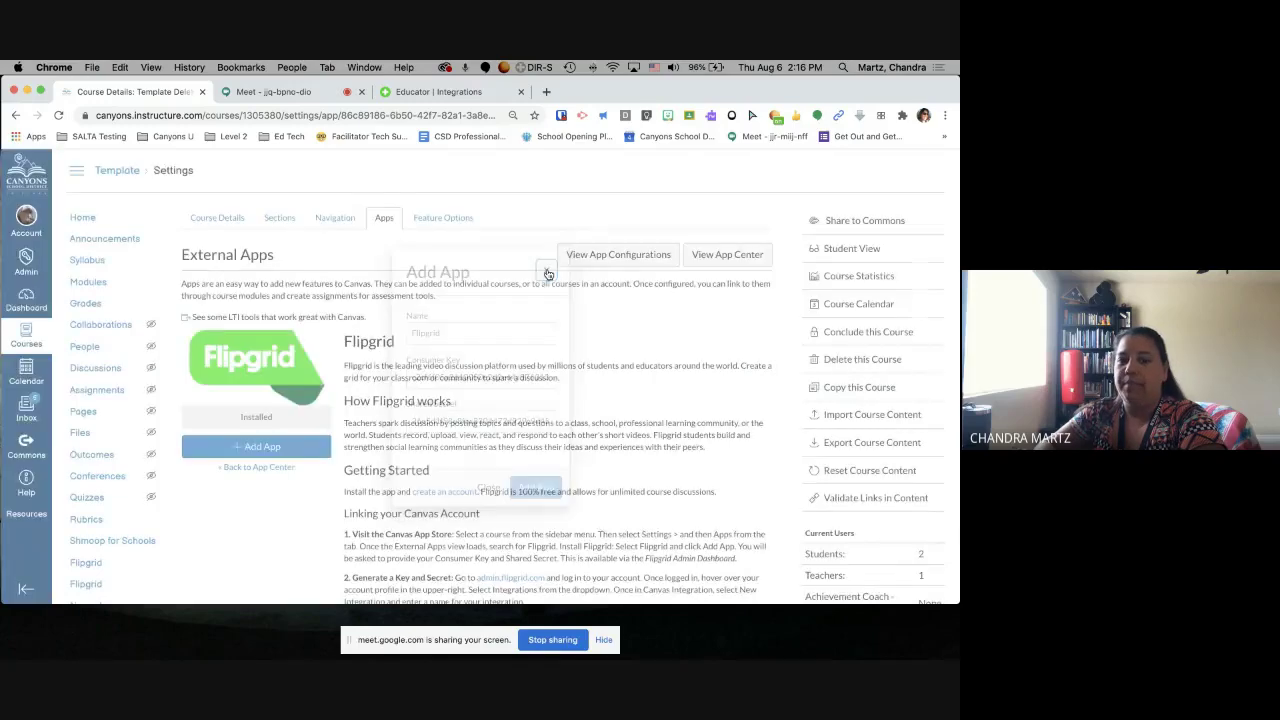
Examine the Flipgrid links in the course menu and the visible and hidden items in the course's Navigation settings
scroll(300, 450, down, 1)
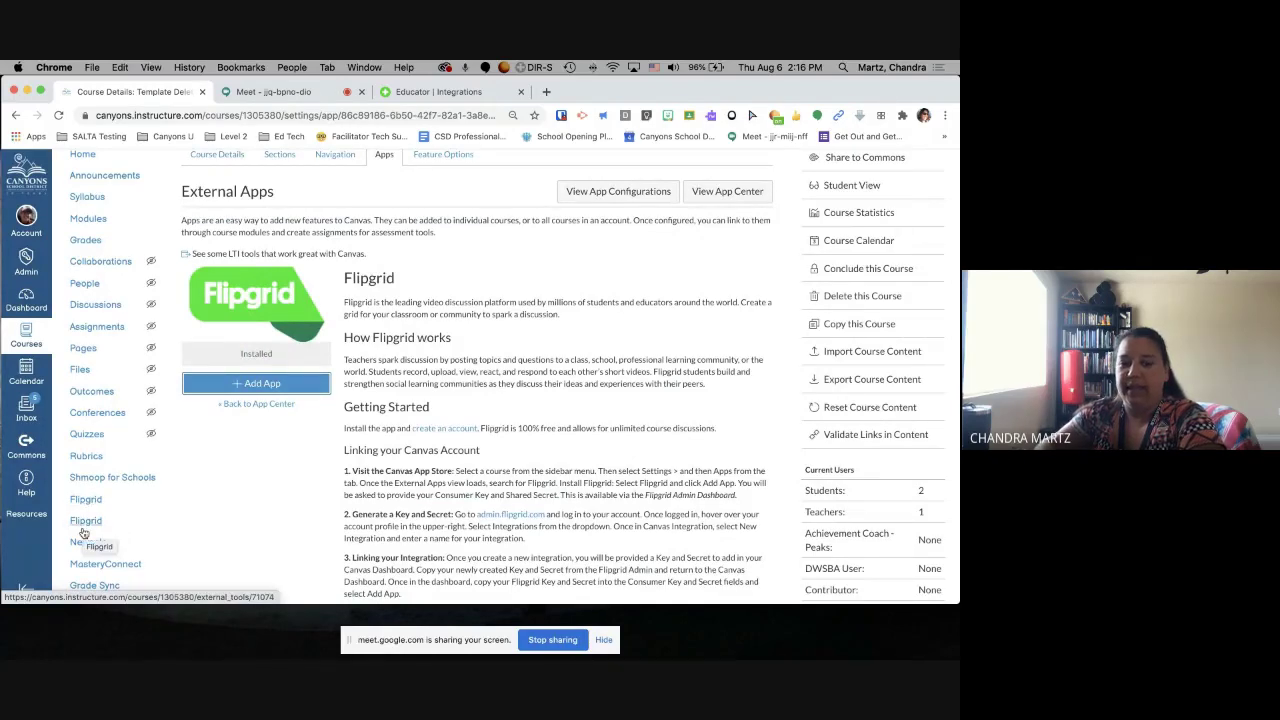
scroll(84, 533, up, 2)
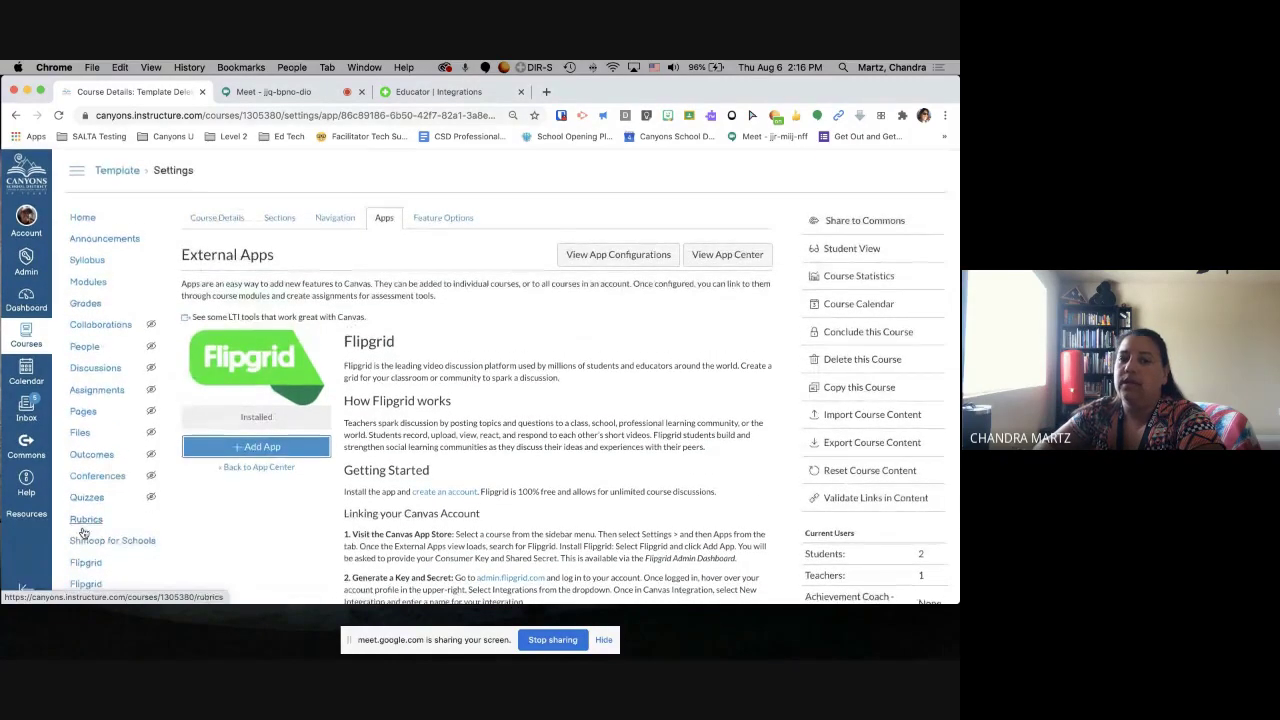
click(334, 219)
scroll(304, 280, down, 1)
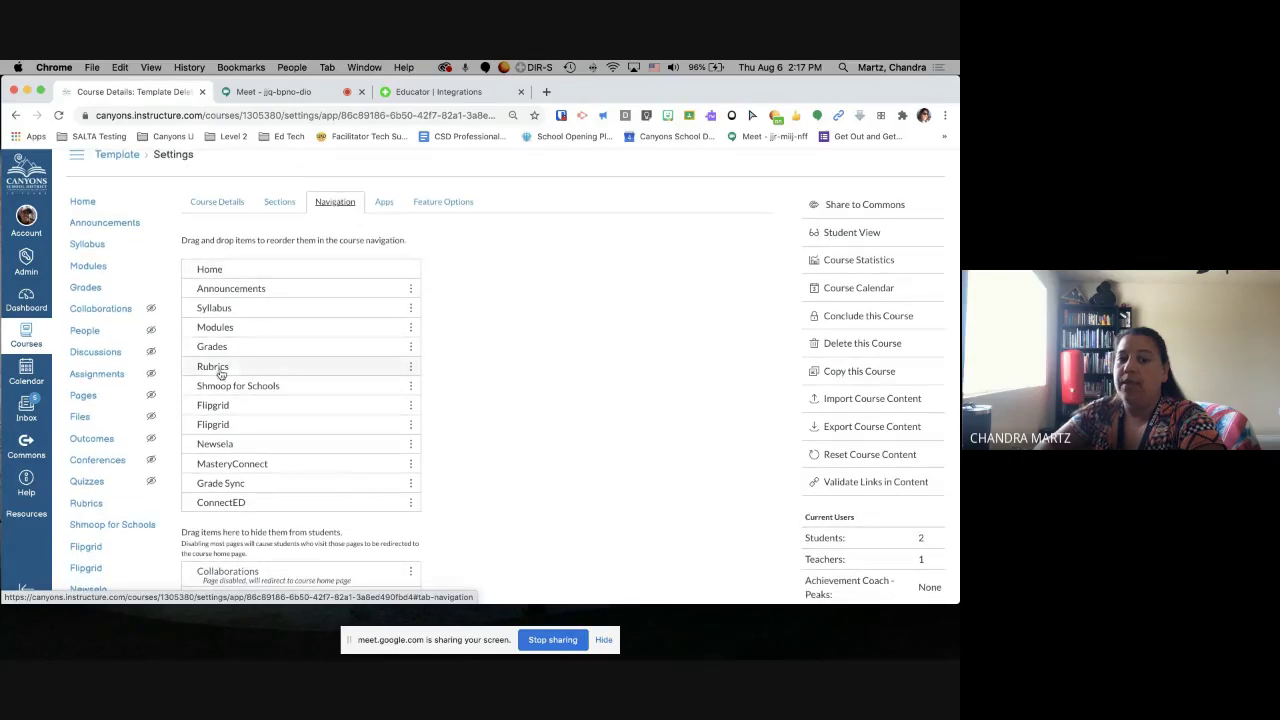
scroll(201, 505, down, 3)
scroll(201, 510, down, 1)
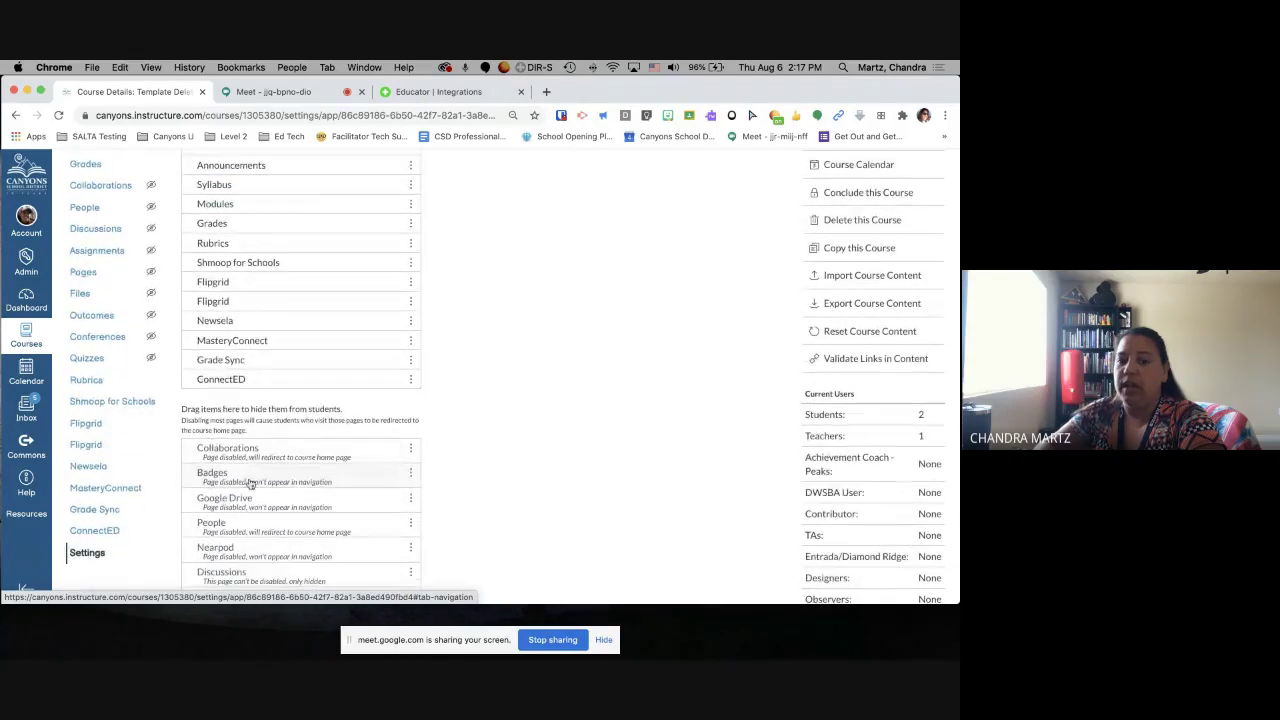
scroll(225, 467, up, 3)
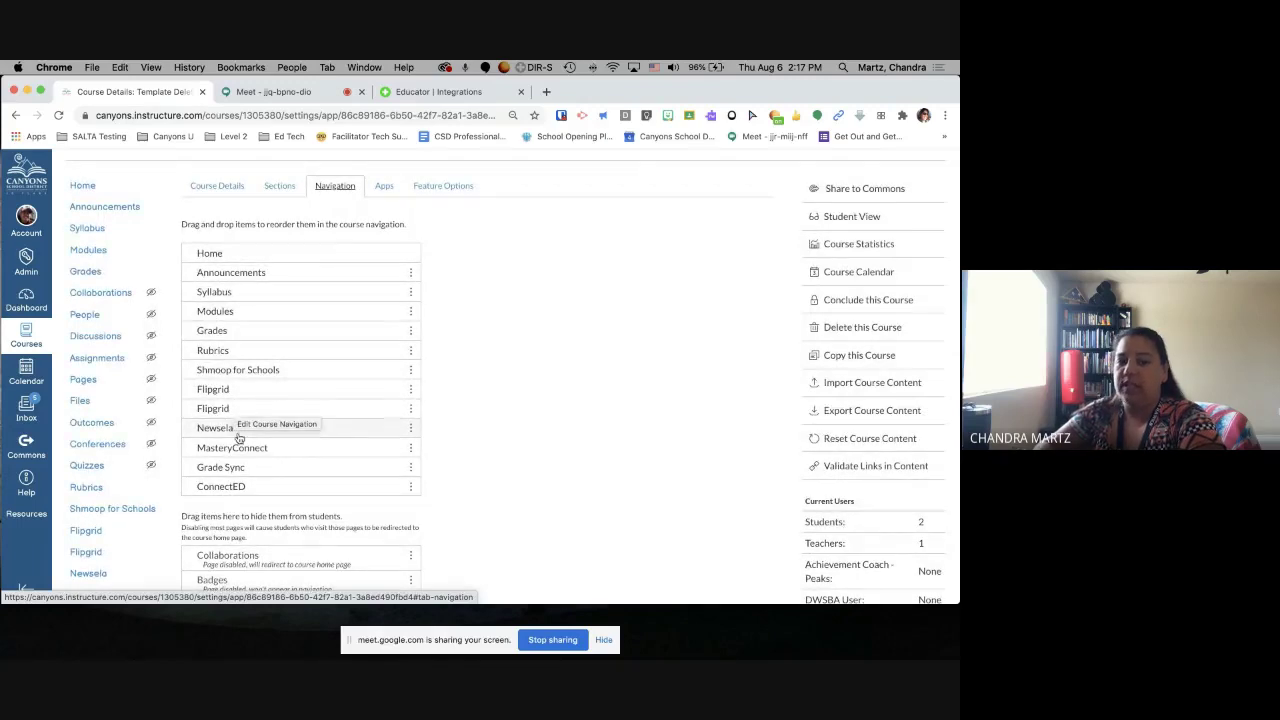
scroll(239, 430, down, 1)
scroll(239, 438, down, 2)
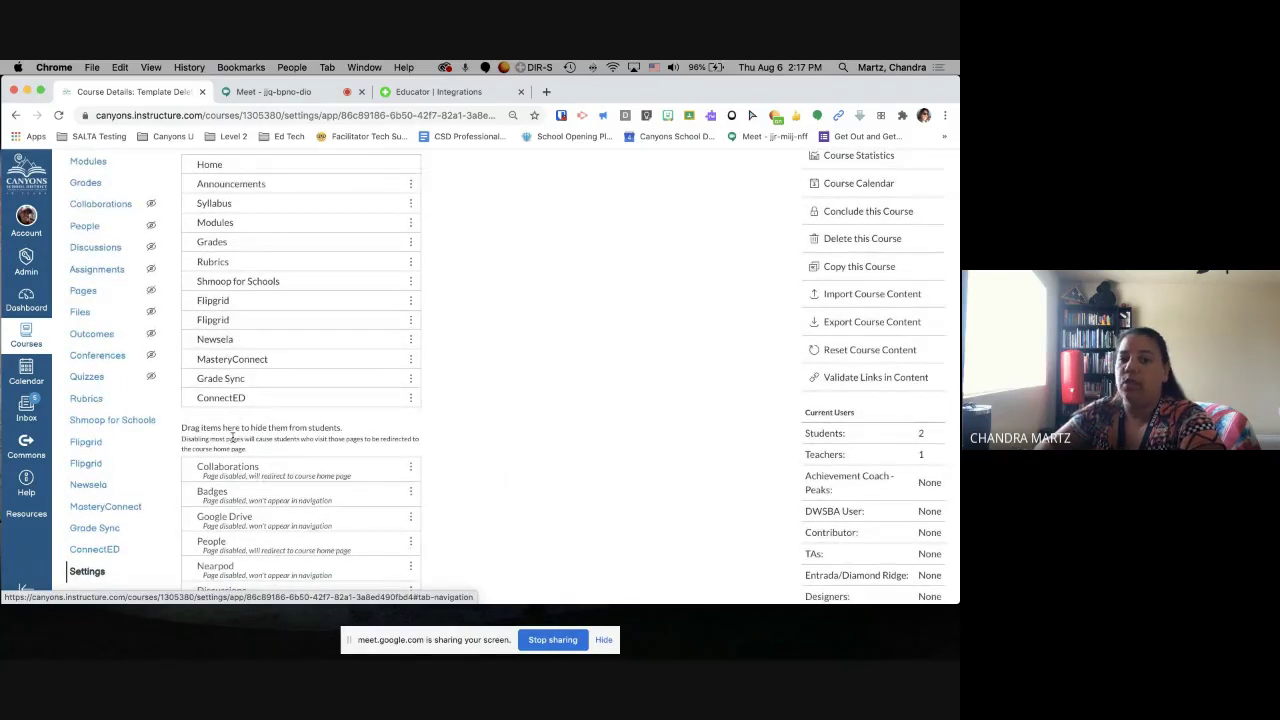
scroll(226, 489, down, 1)
scroll(226, 489, down, 1)
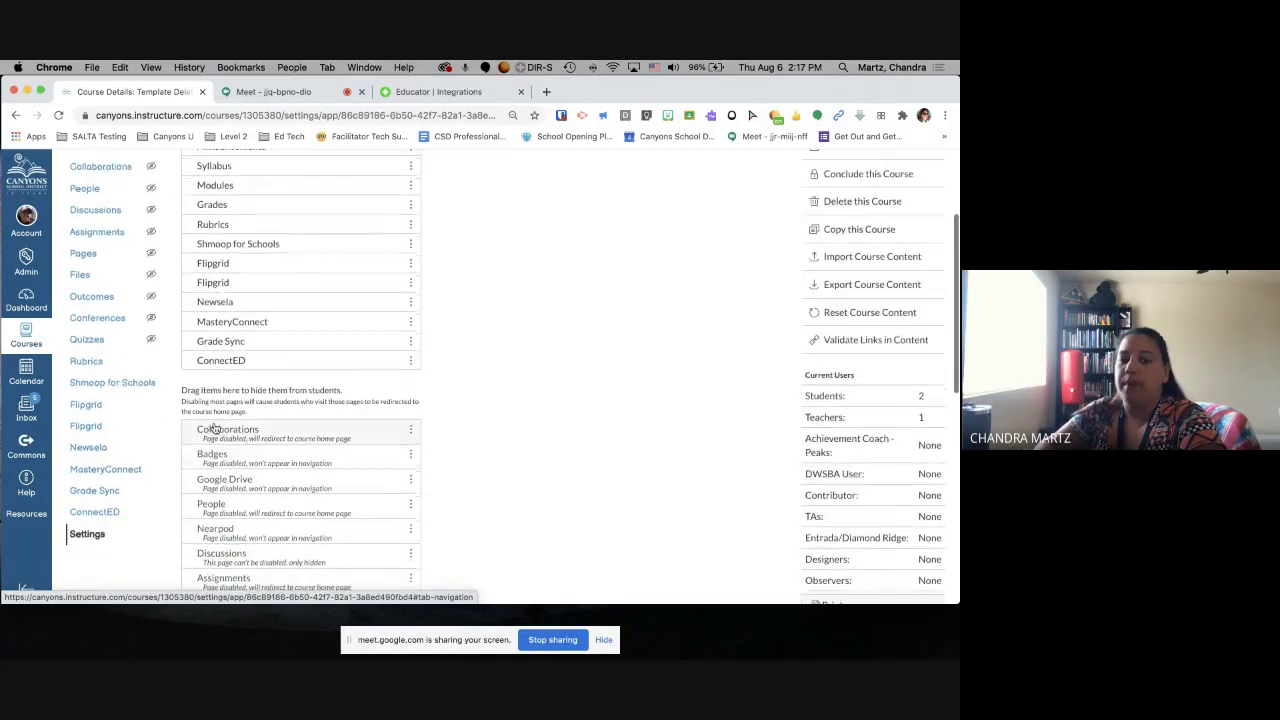
Keep the second Flipgrid item in place among the visible navigation items and save the course navigation
mouse_move(207, 282)
mouse_down()
mouse_move(209, 410)
mouse_move(225, 280)
mouse_up()
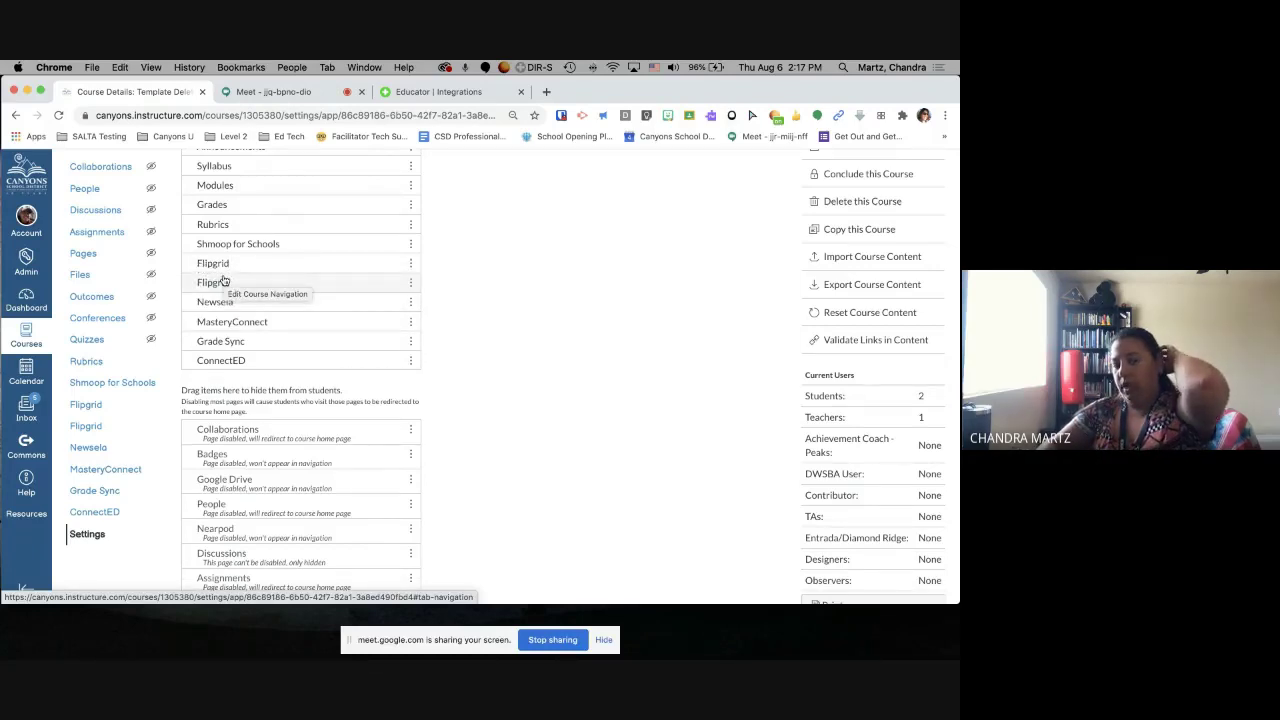
scroll(447, 264, down, 10)
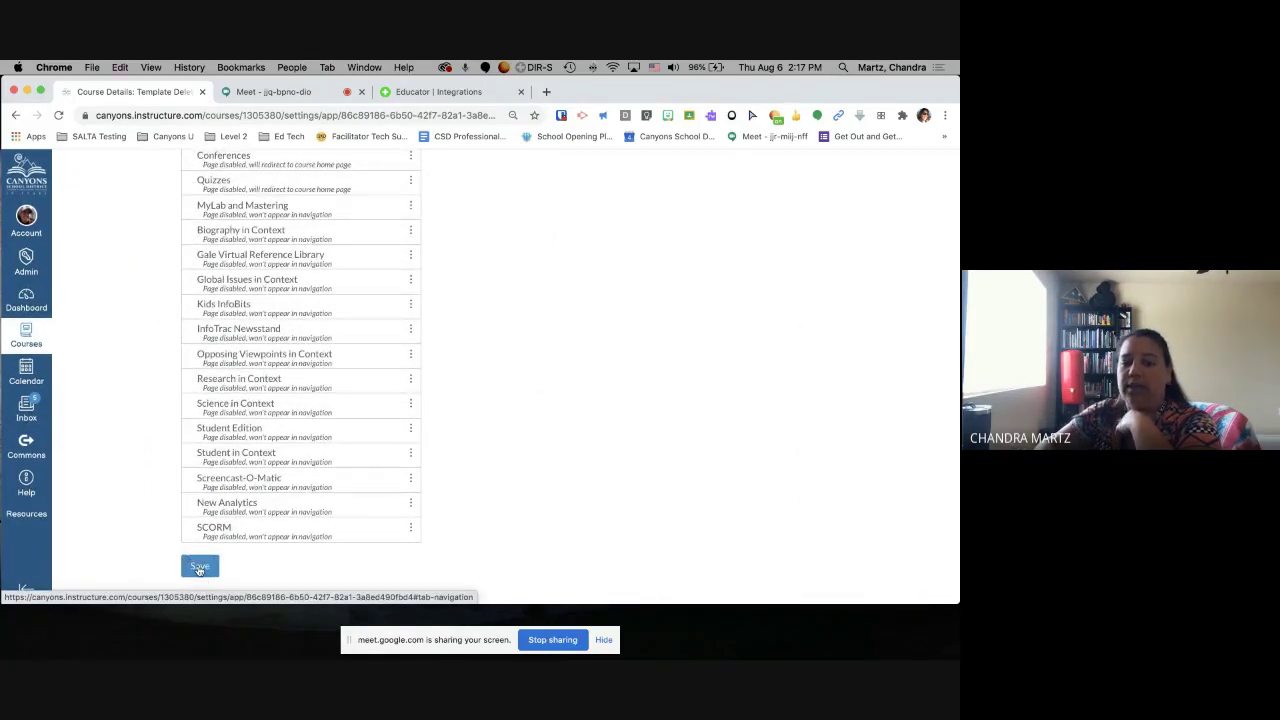
click(199, 567)
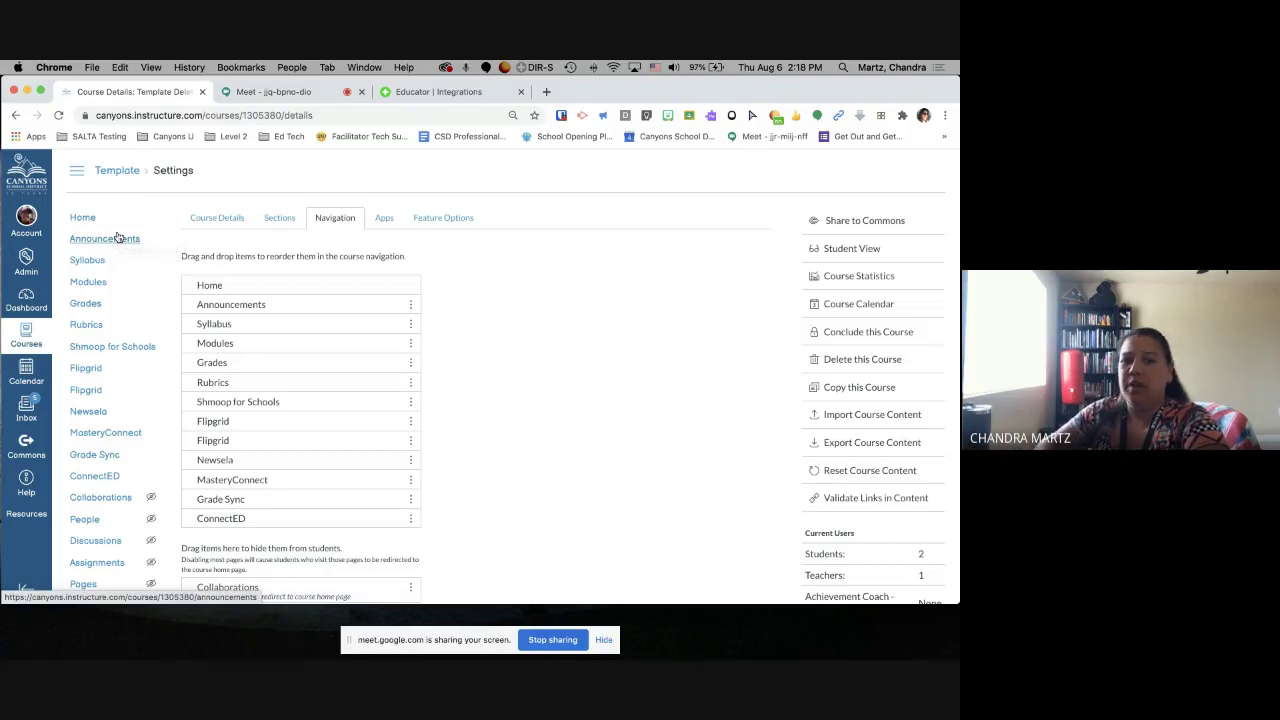
Create an assignment named New Flipgrid Assignment in the Canvas LTI Examples module and move it to the top of that module
click(88, 285)
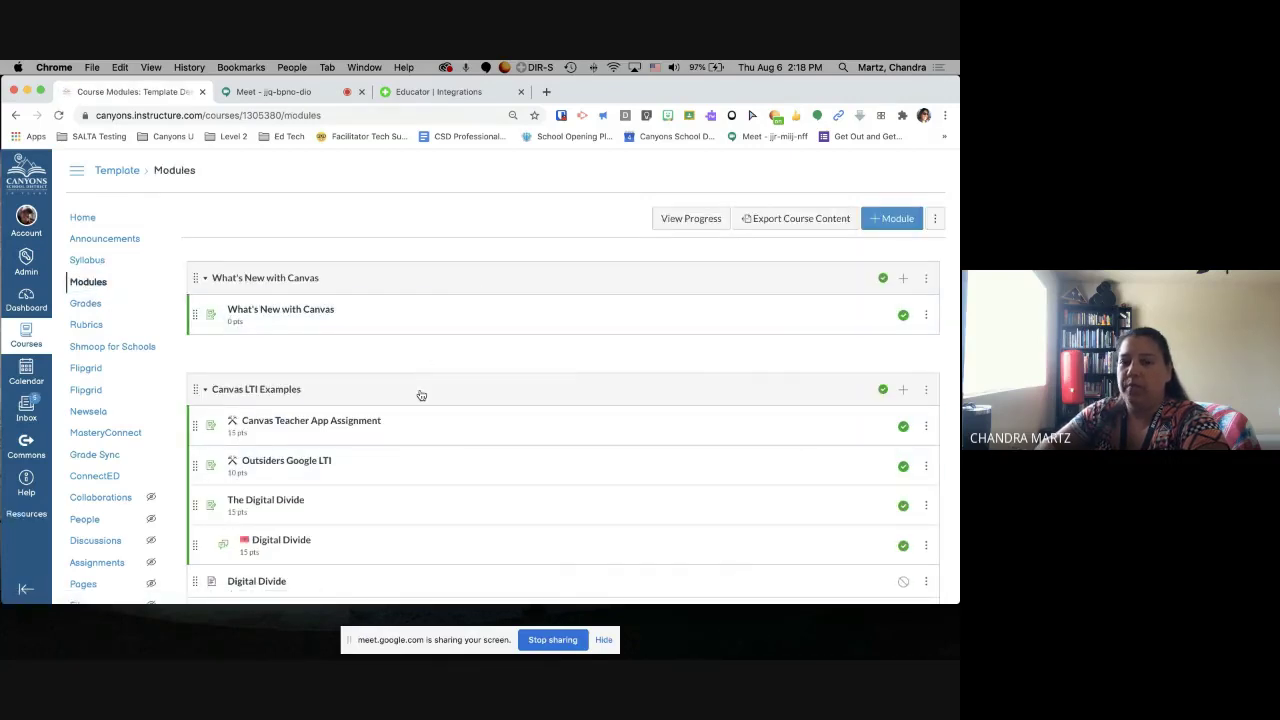
scroll(421, 396, down, 2)
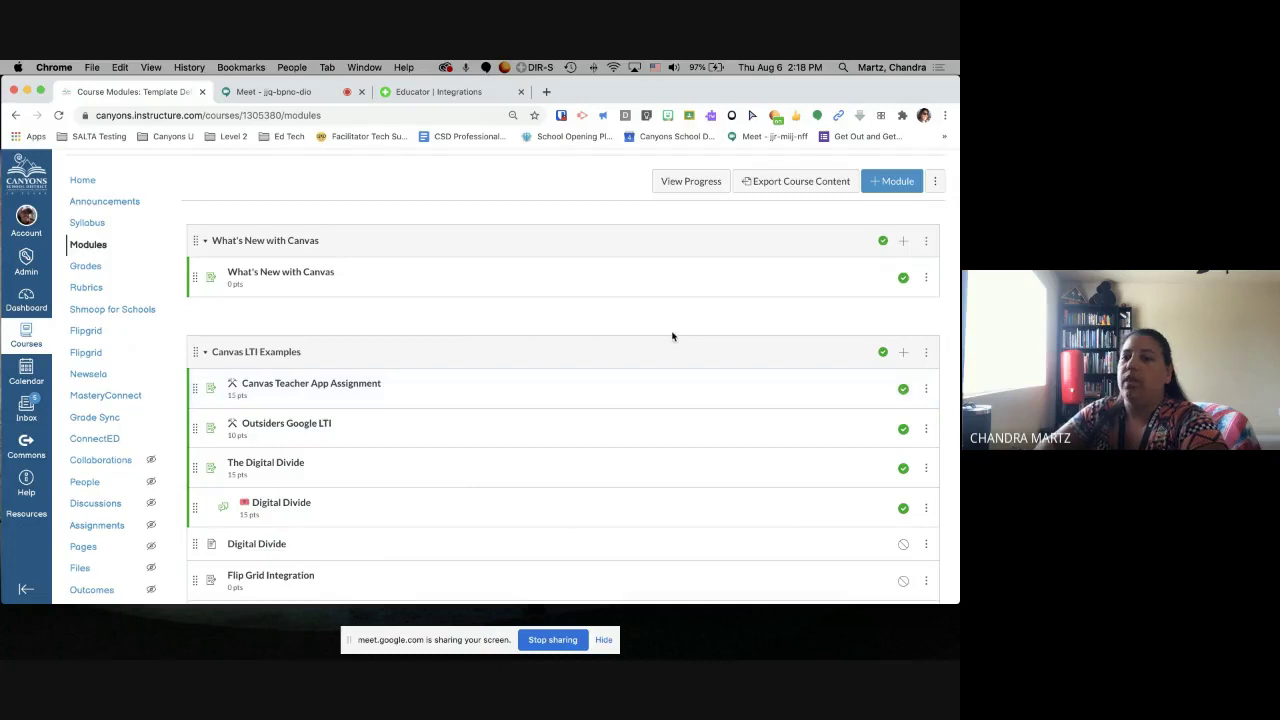
click(904, 354)
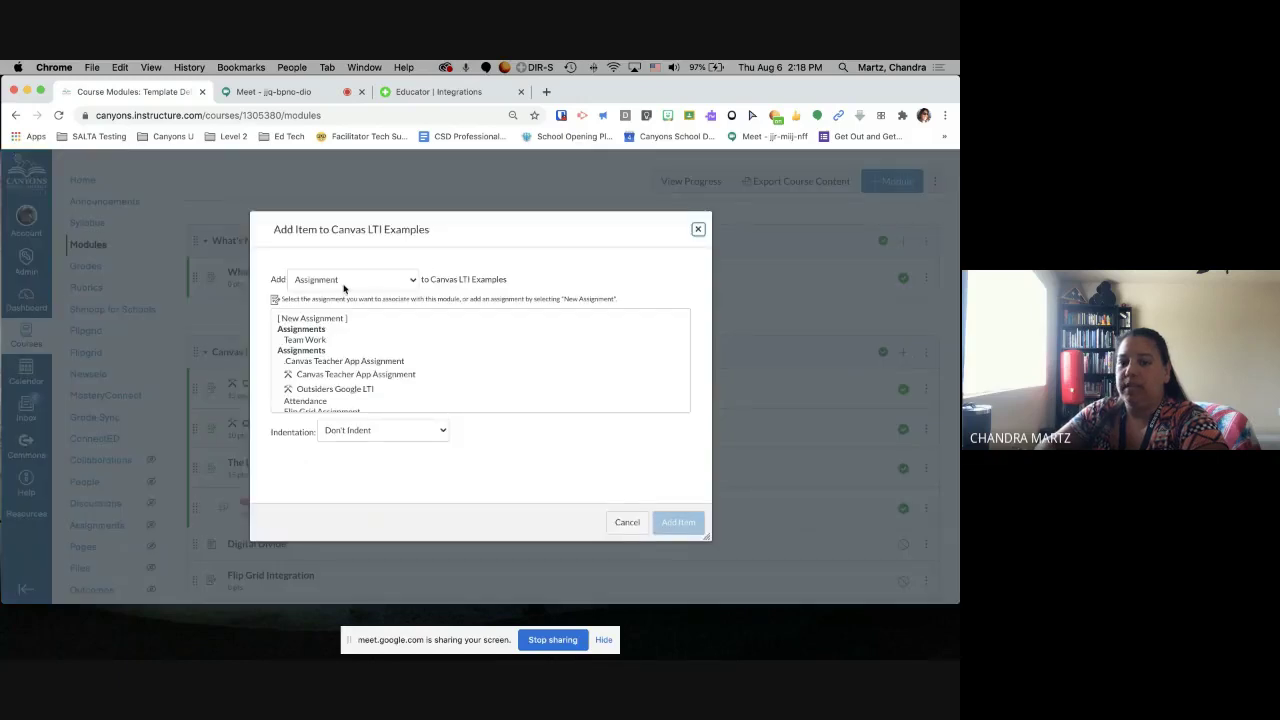
click(336, 319)
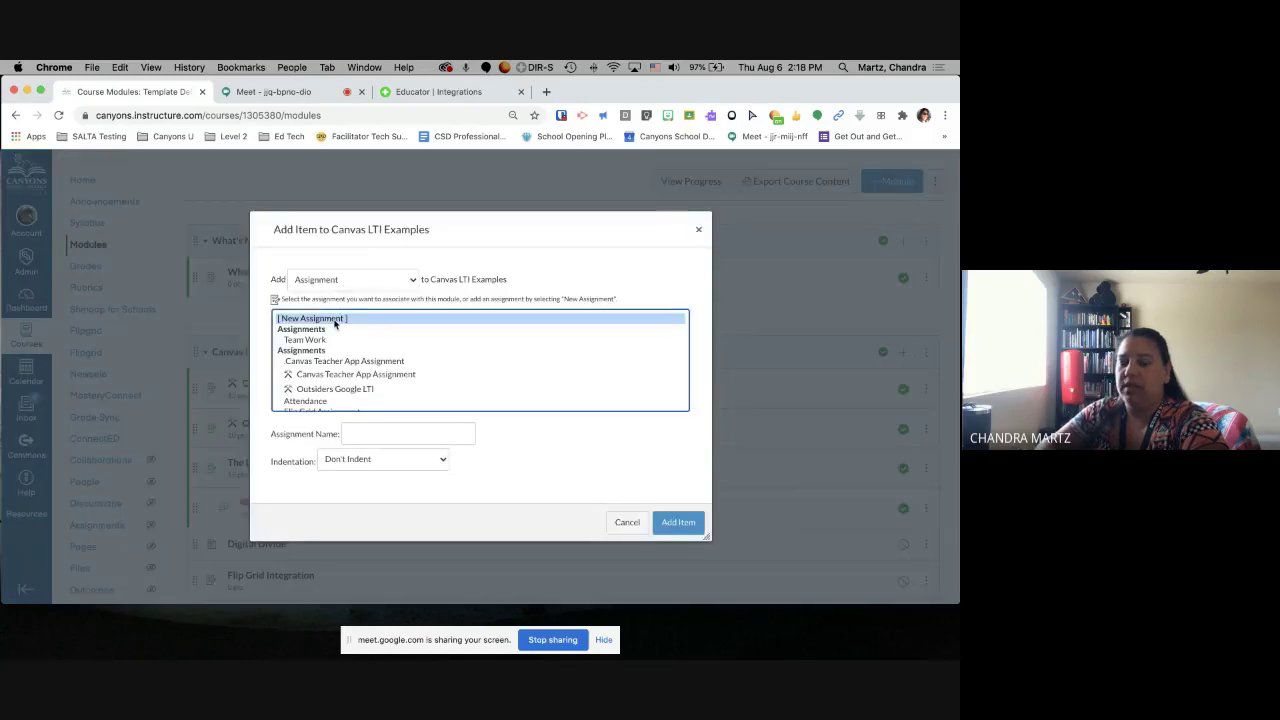
click(387, 425)
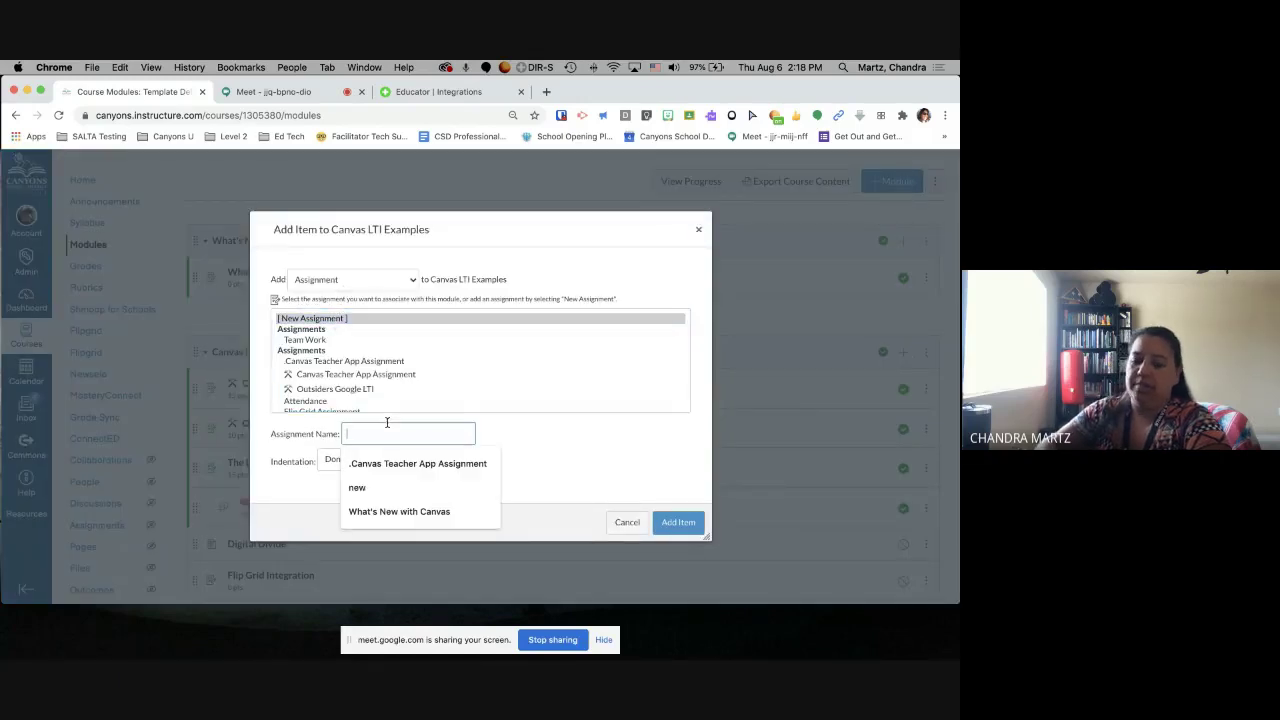
text(Ne)
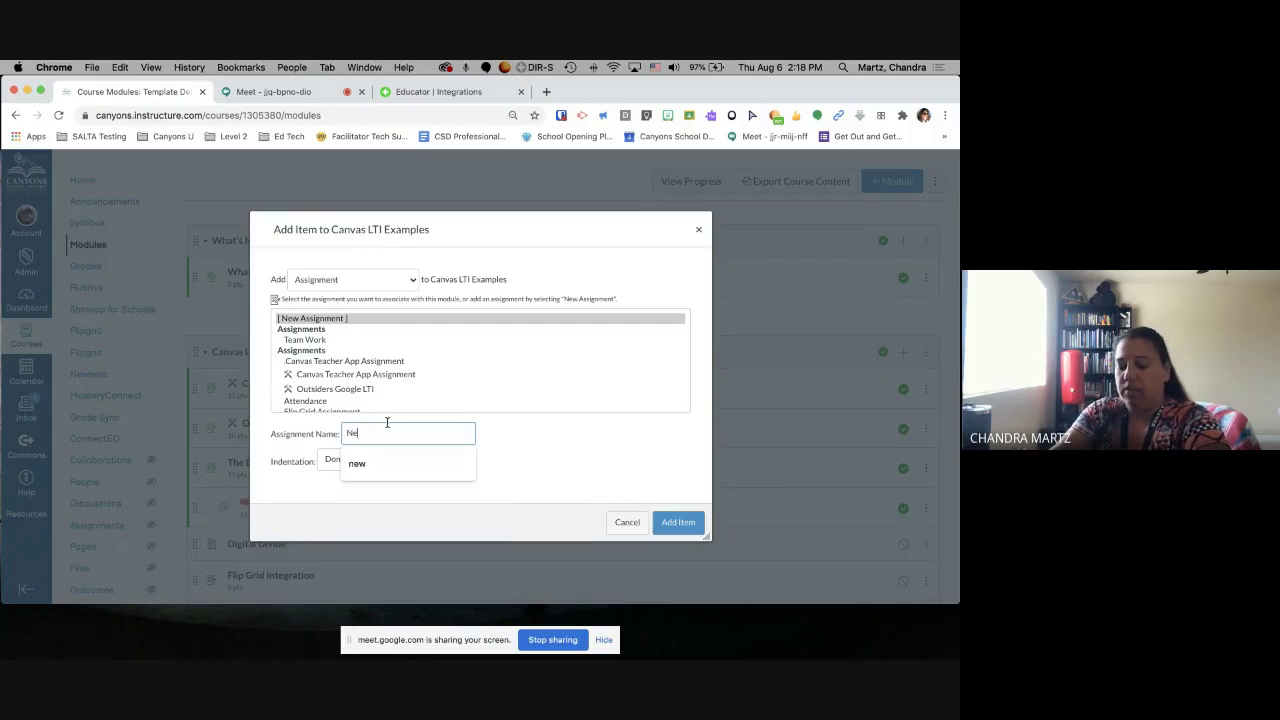
text(w Flipgrid Assignment)
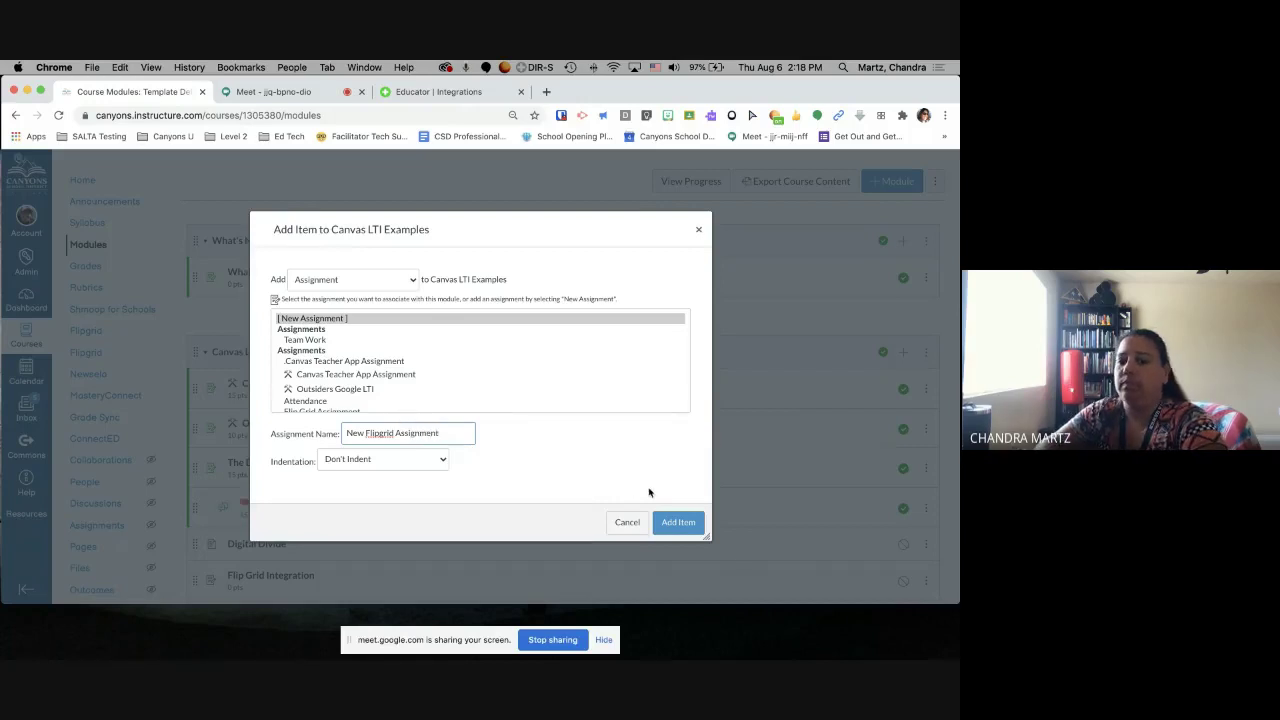
click(680, 523)
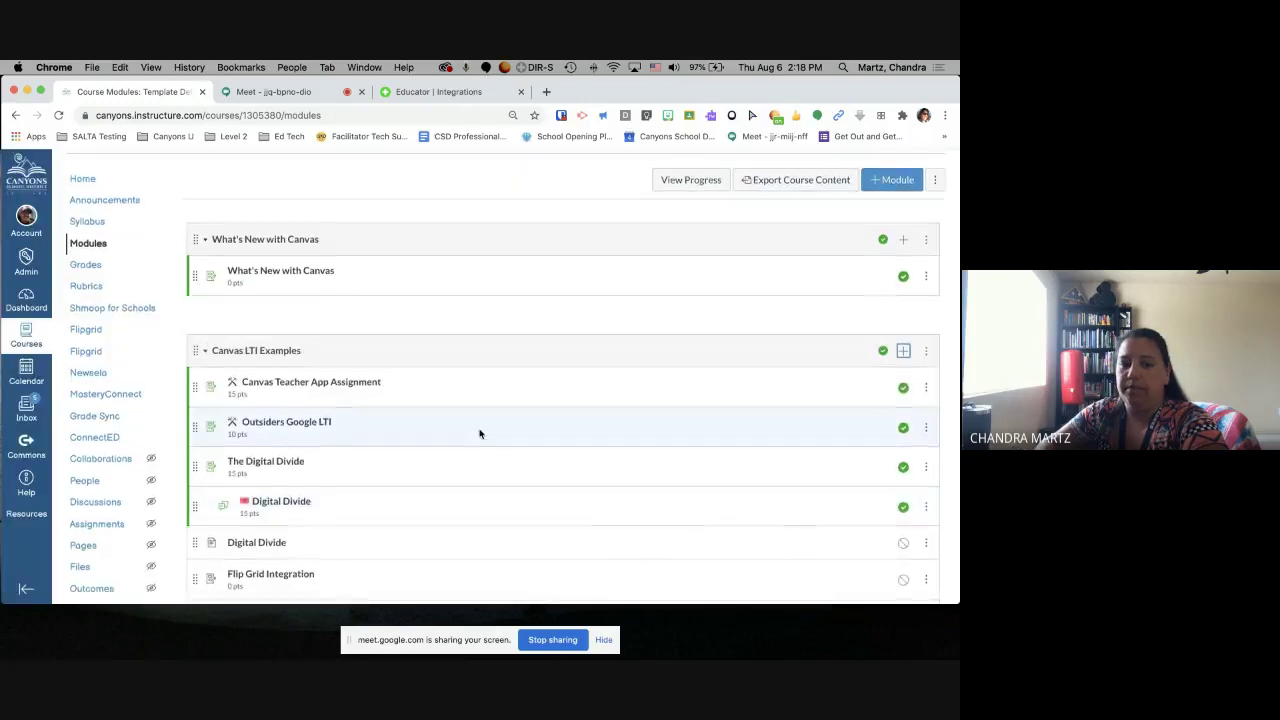
scroll(480, 431, down, 5)
drag(195, 505, 210, 318)
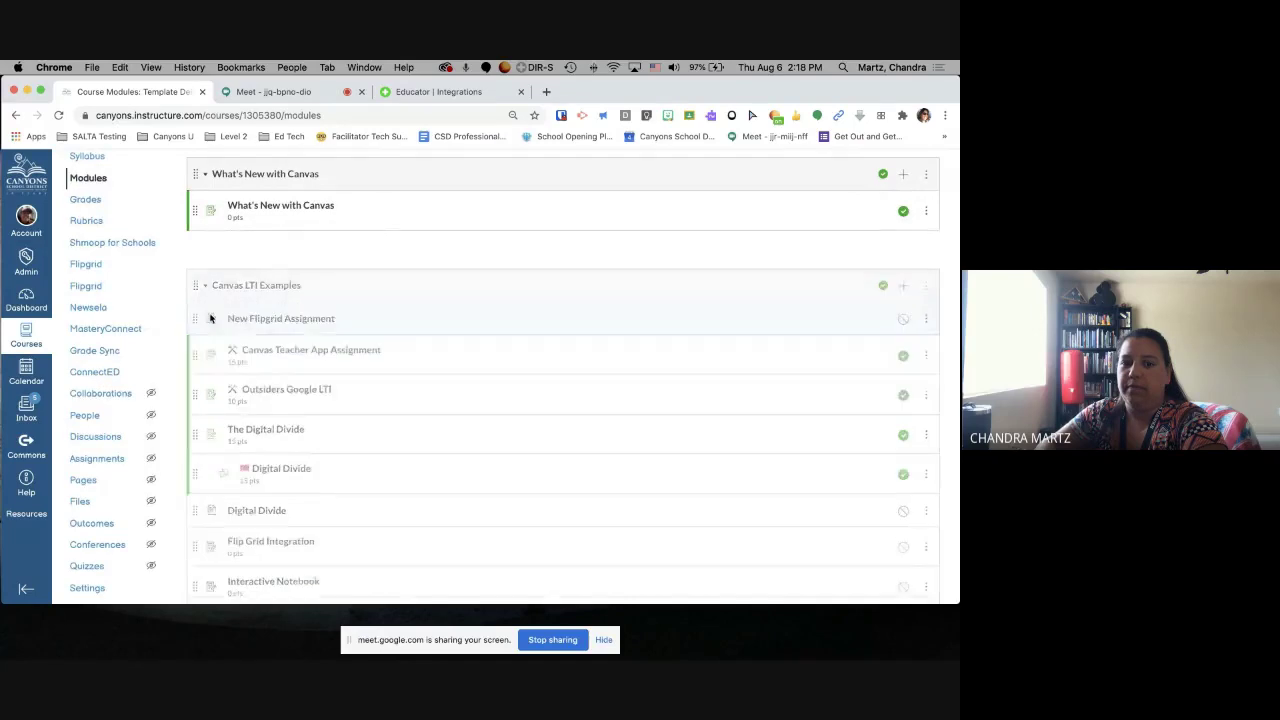
Open New Flipgrid Assignment for editing and enter the description "Complete the Flipgrid Assignment below."
click(299, 320)
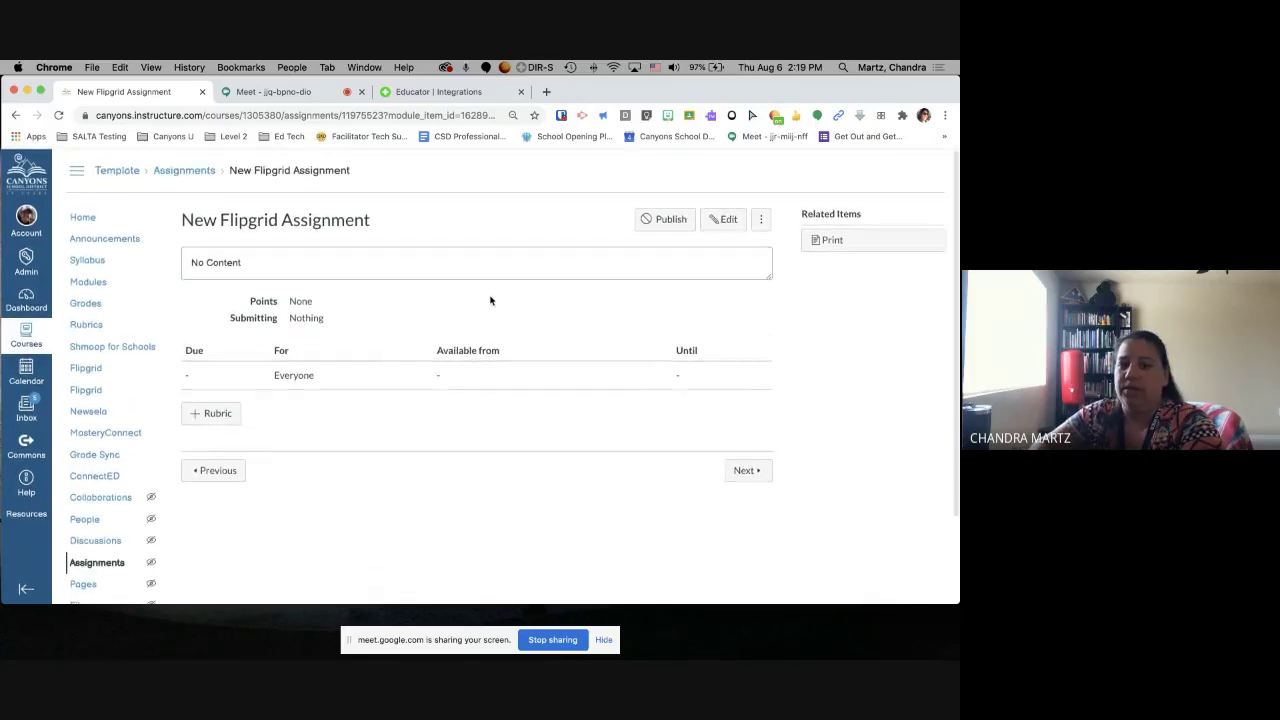
click(723, 222)
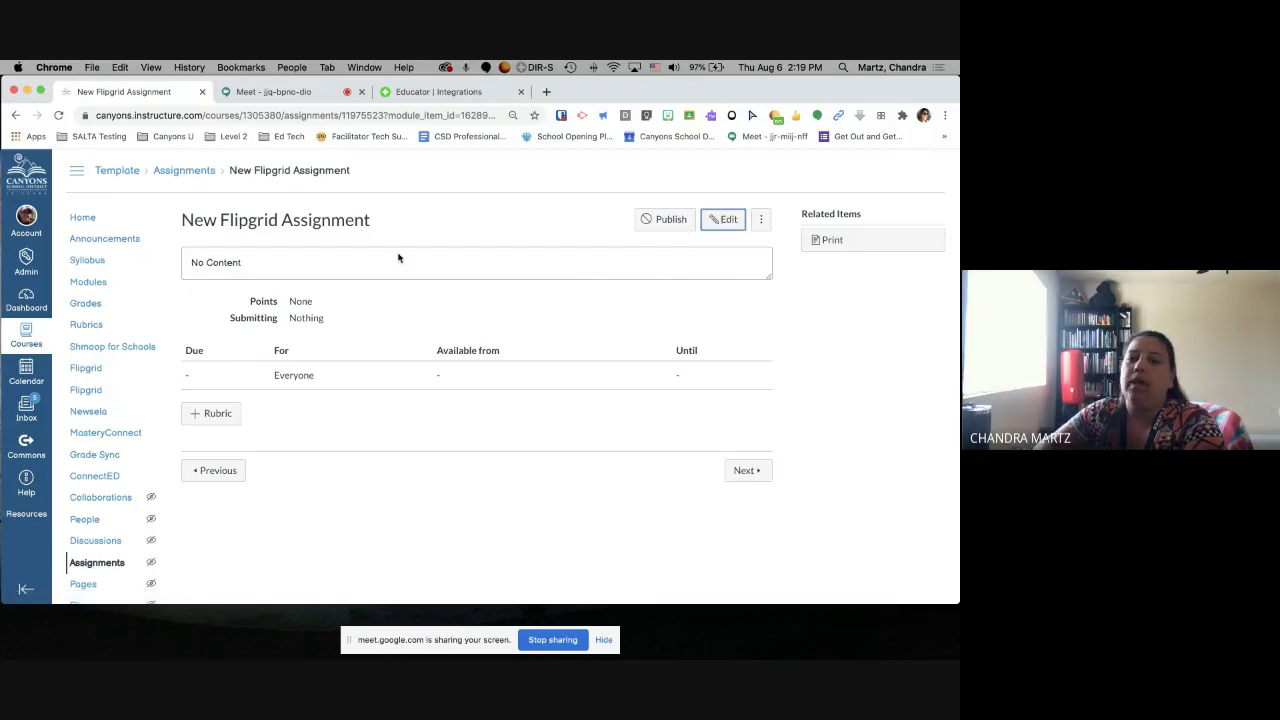
click(718, 229)
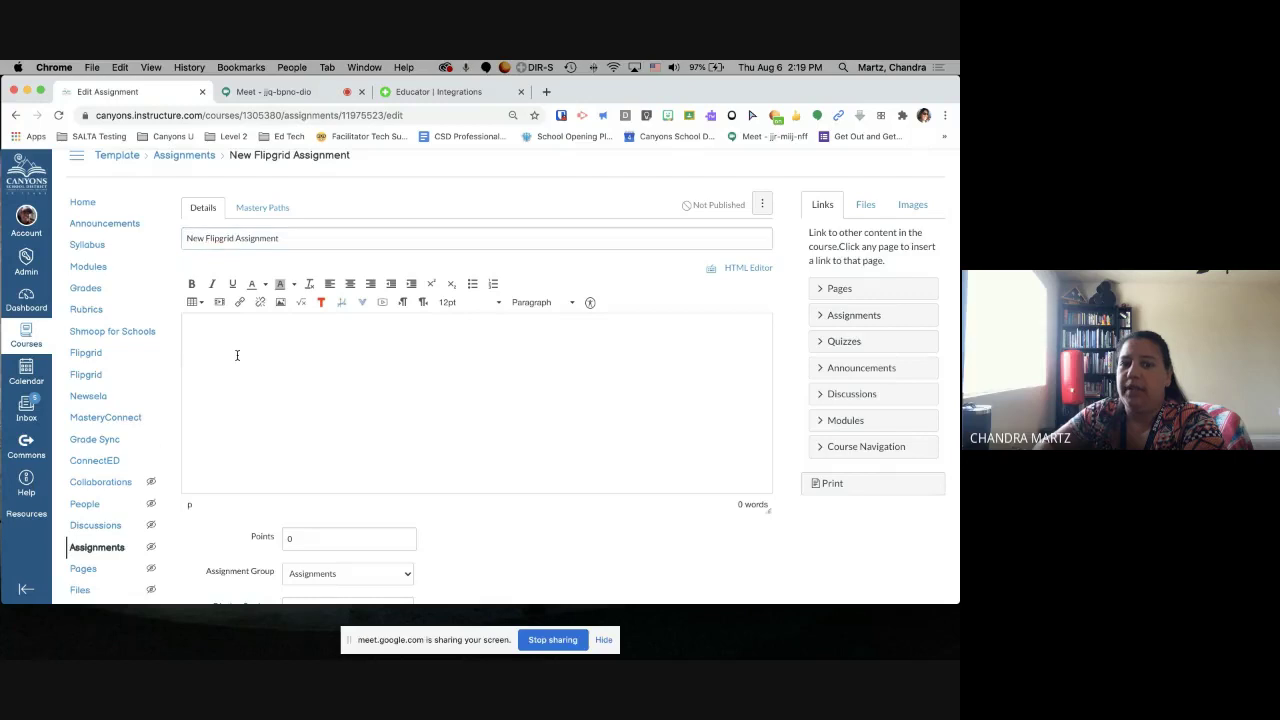
scroll(237, 355, down, 1)
scroll(237, 355, up, 1)
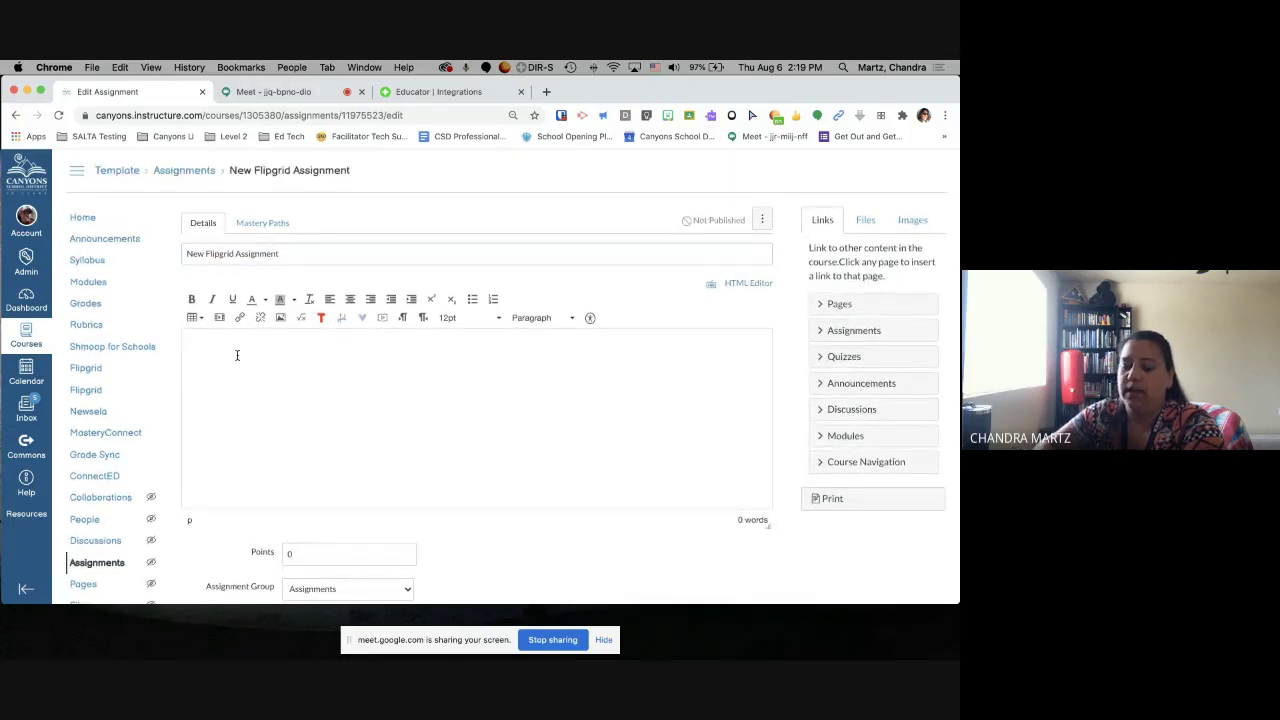
text(omplete)
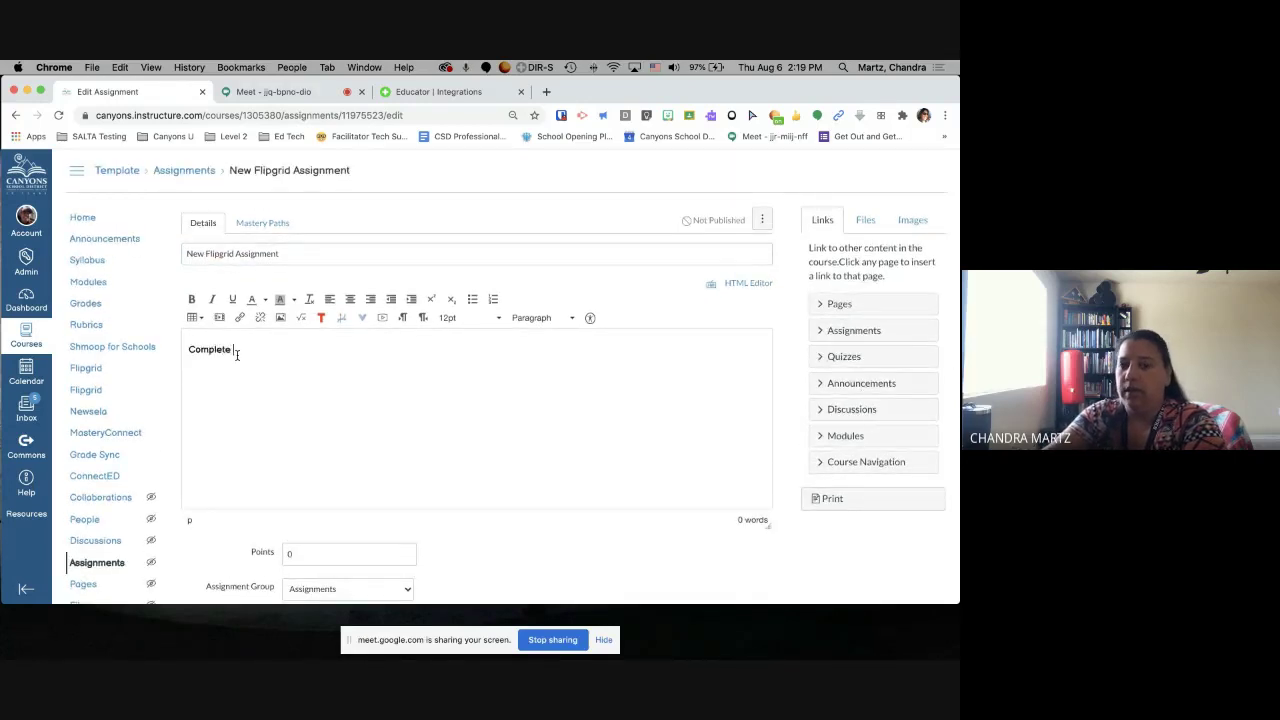
text( the Flipgrid )
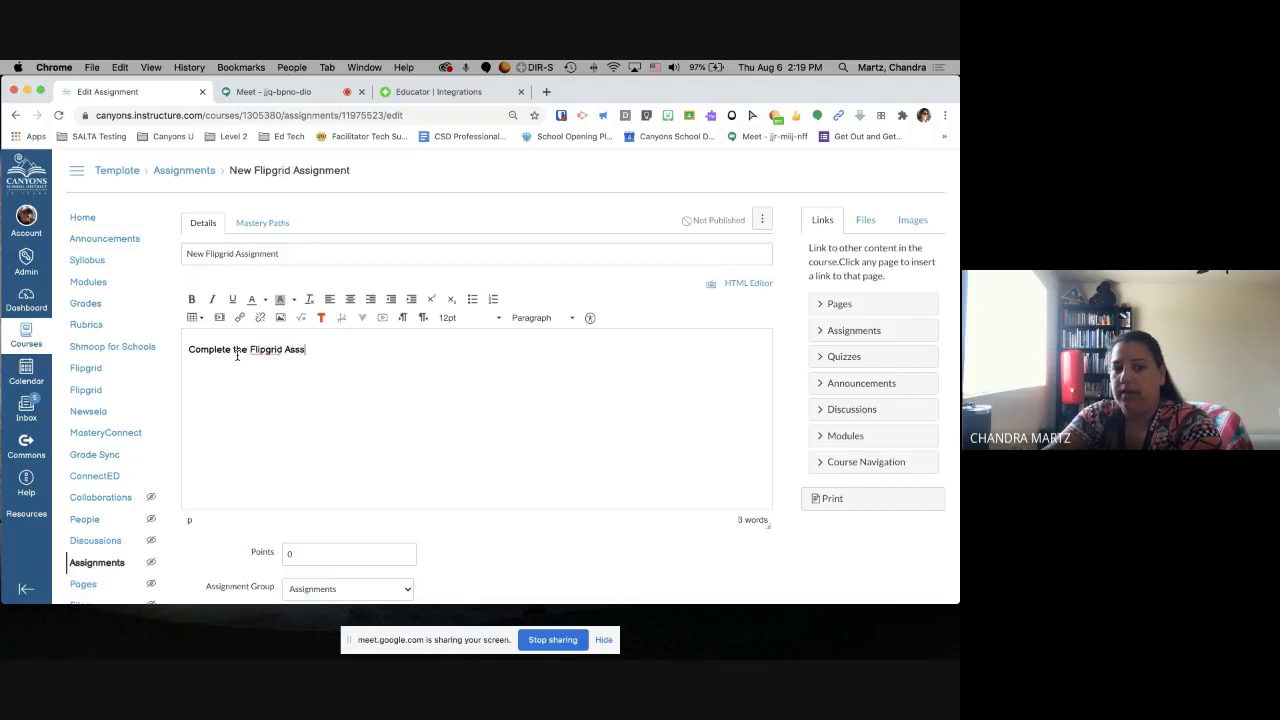
text(Assignment below.)
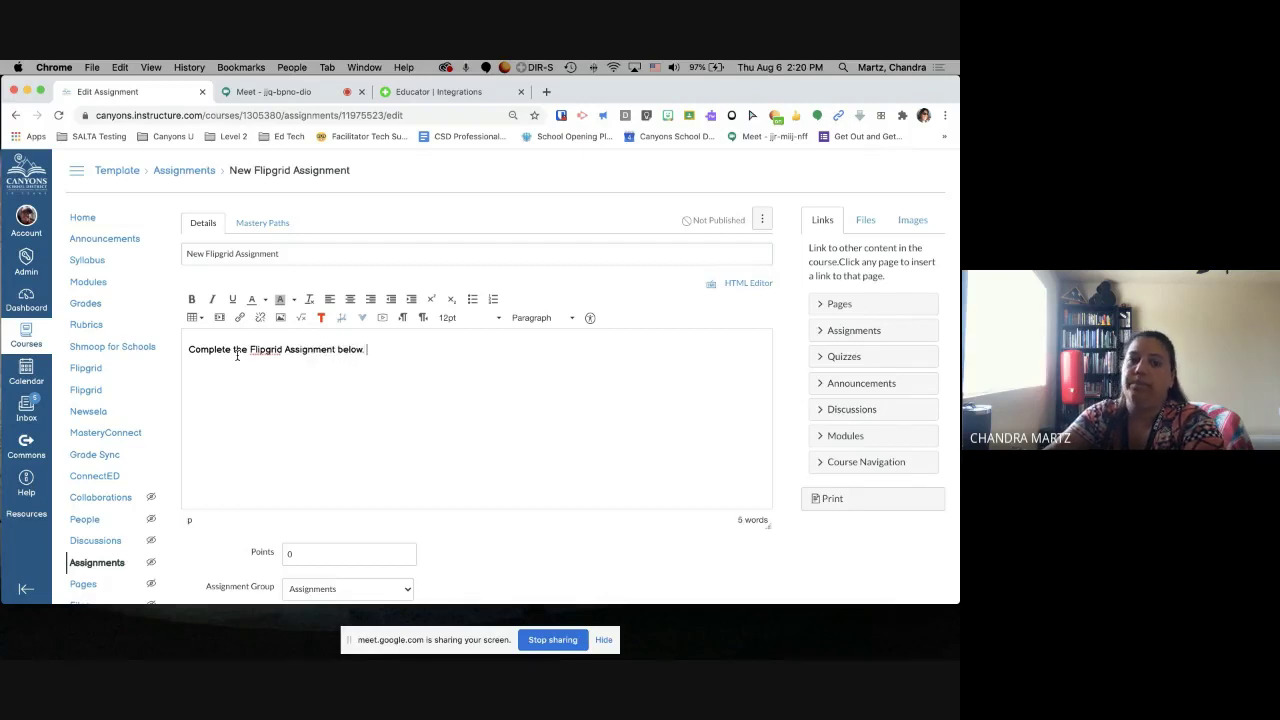
Set the assignment's points to 10
scroll(400, 375, down, 2)
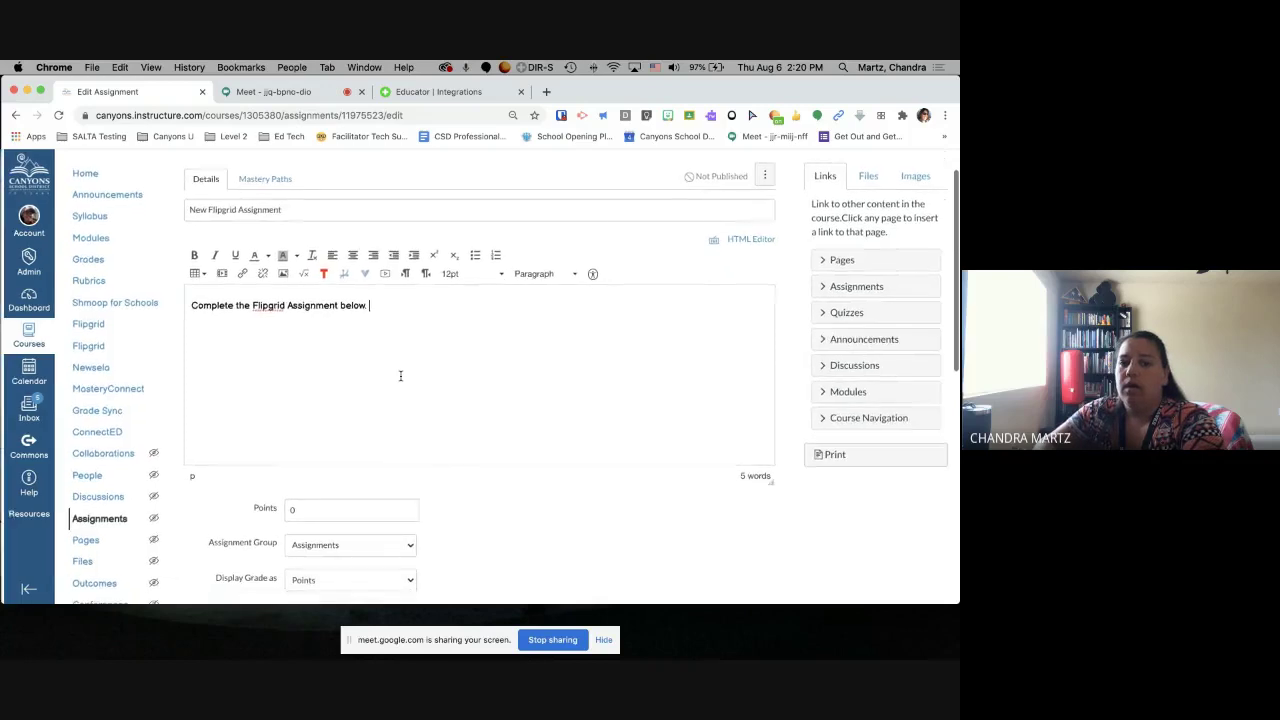
scroll(400, 375, down, 8)
click(289, 321)
text(1)
scroll(549, 382, down, 5)
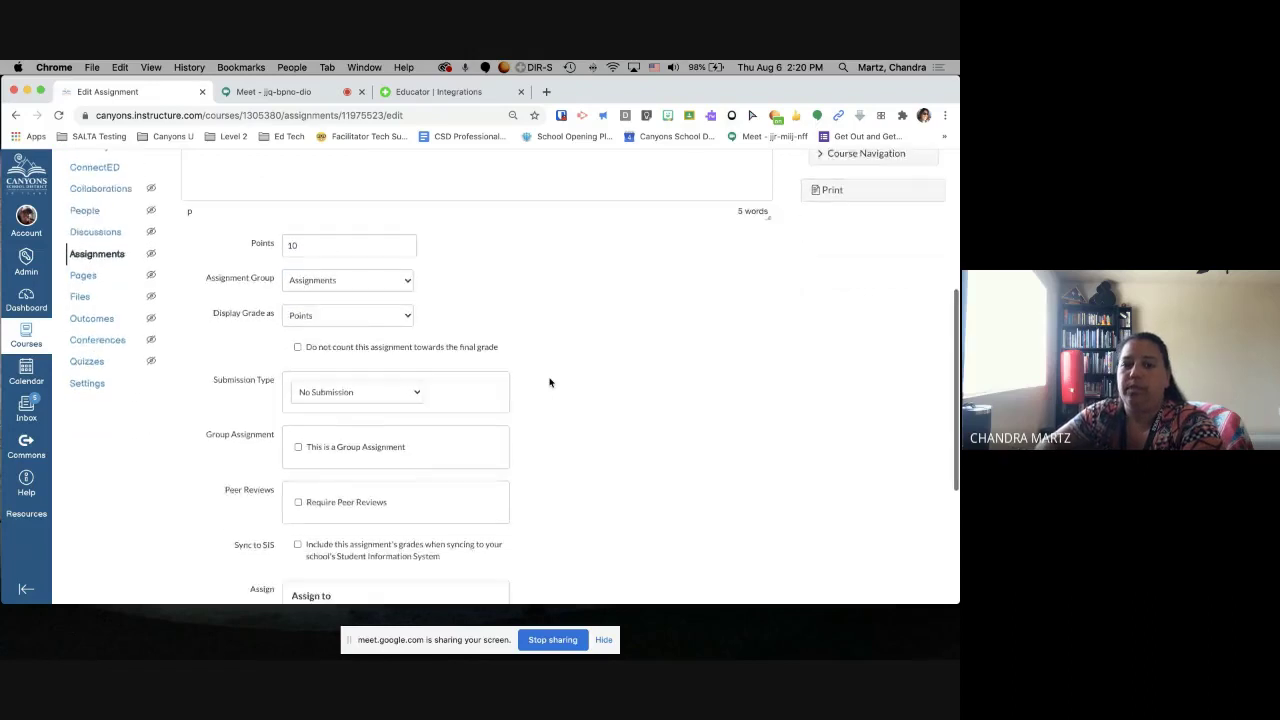
Set the submission type to External Tool and choose the second Flipgrid entry as the tool
scroll(549, 382, down, 1)
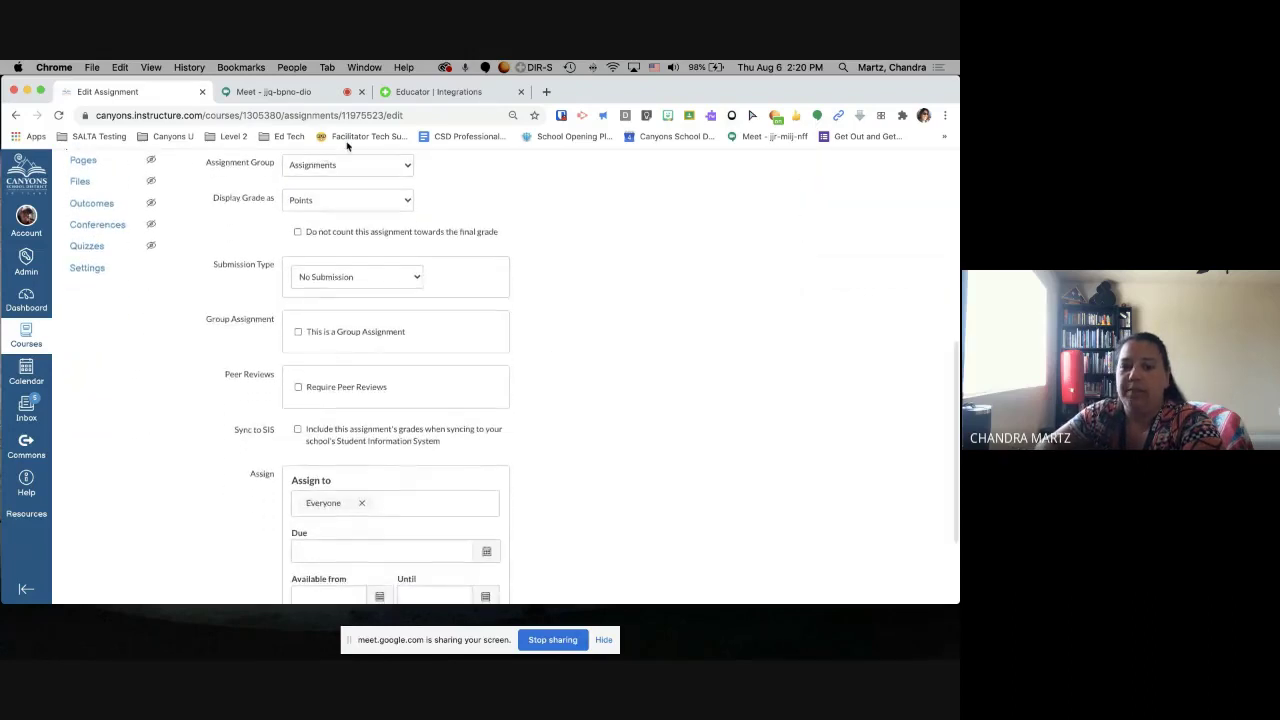
click(343, 280)
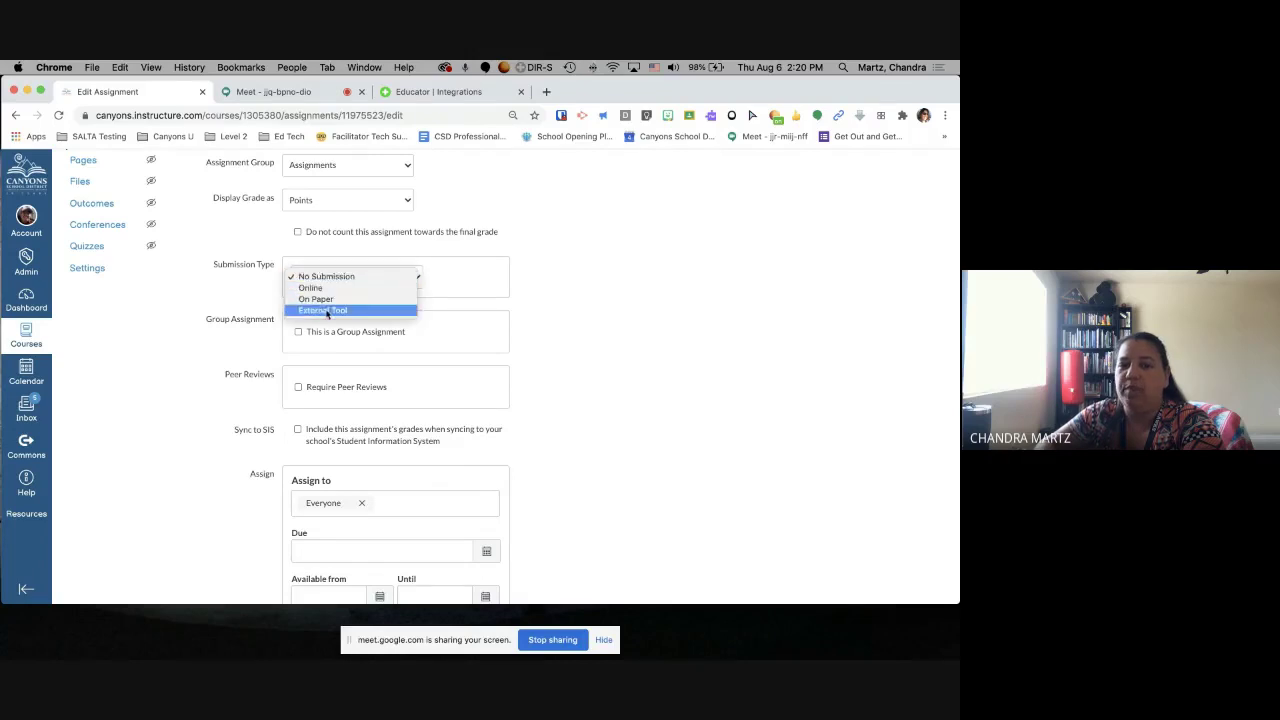
click(341, 311)
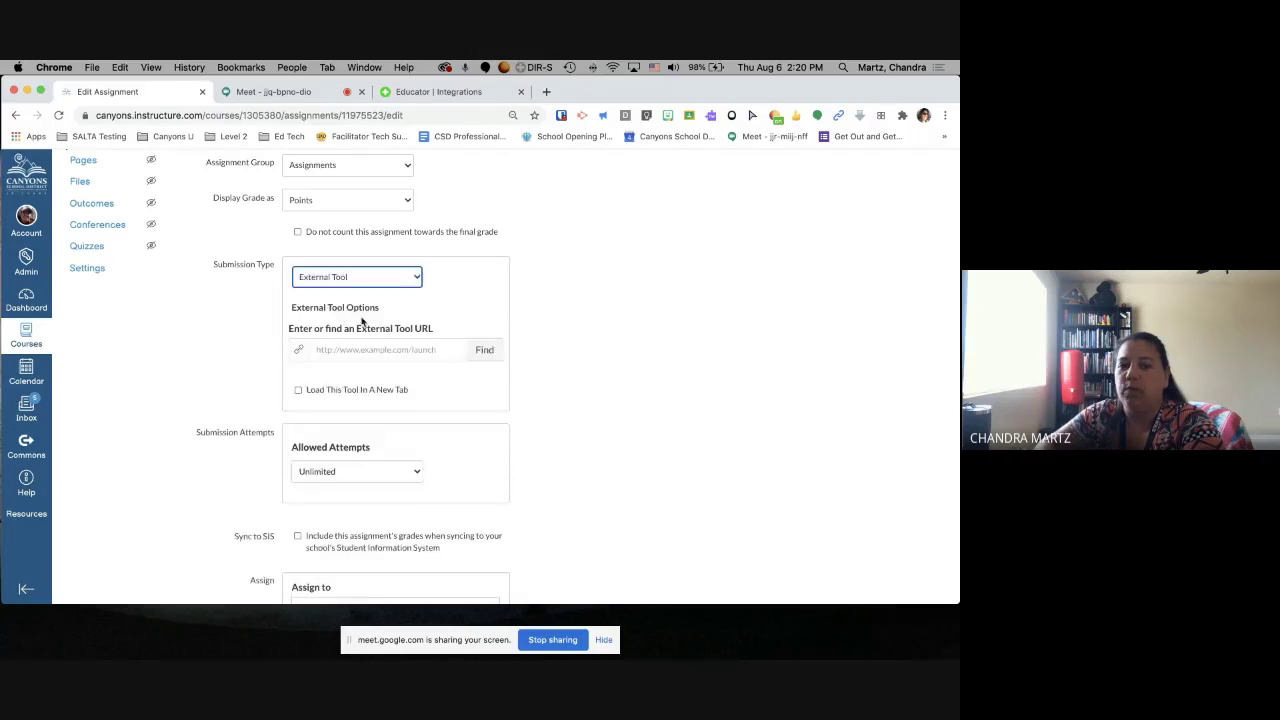
click(486, 351)
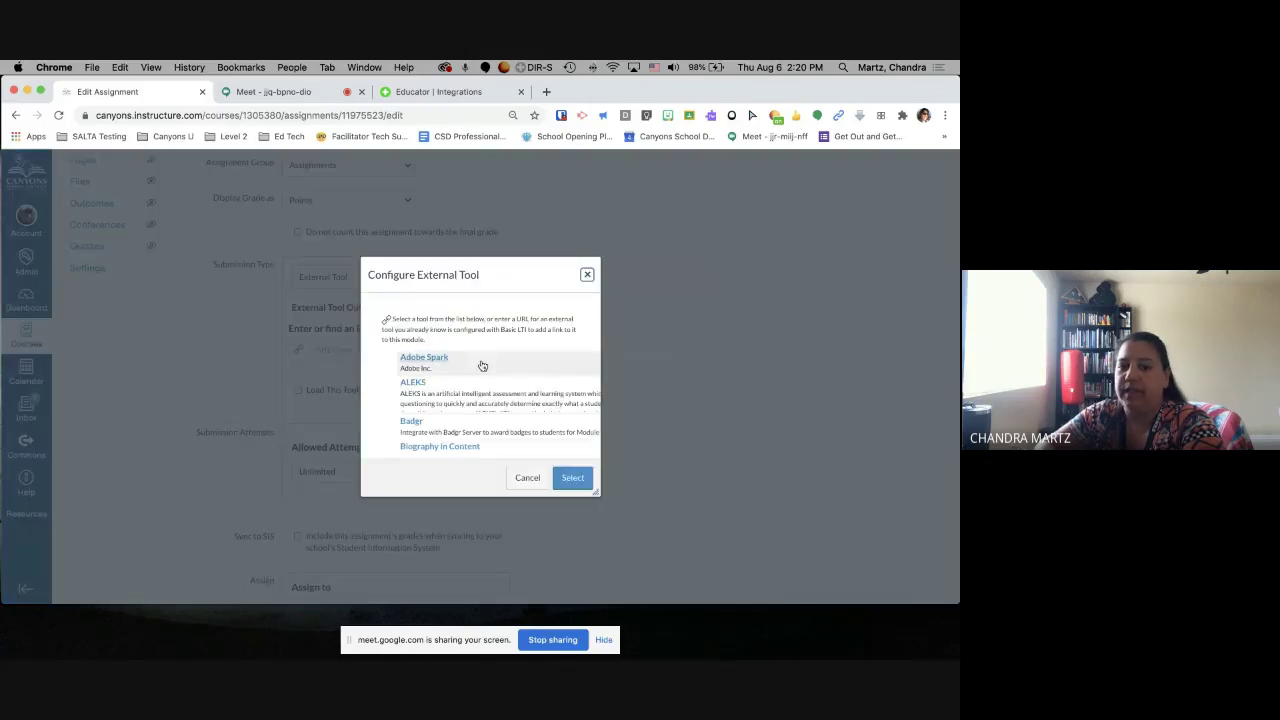
scroll(481, 369, down, 3)
scroll(481, 369, down, 5)
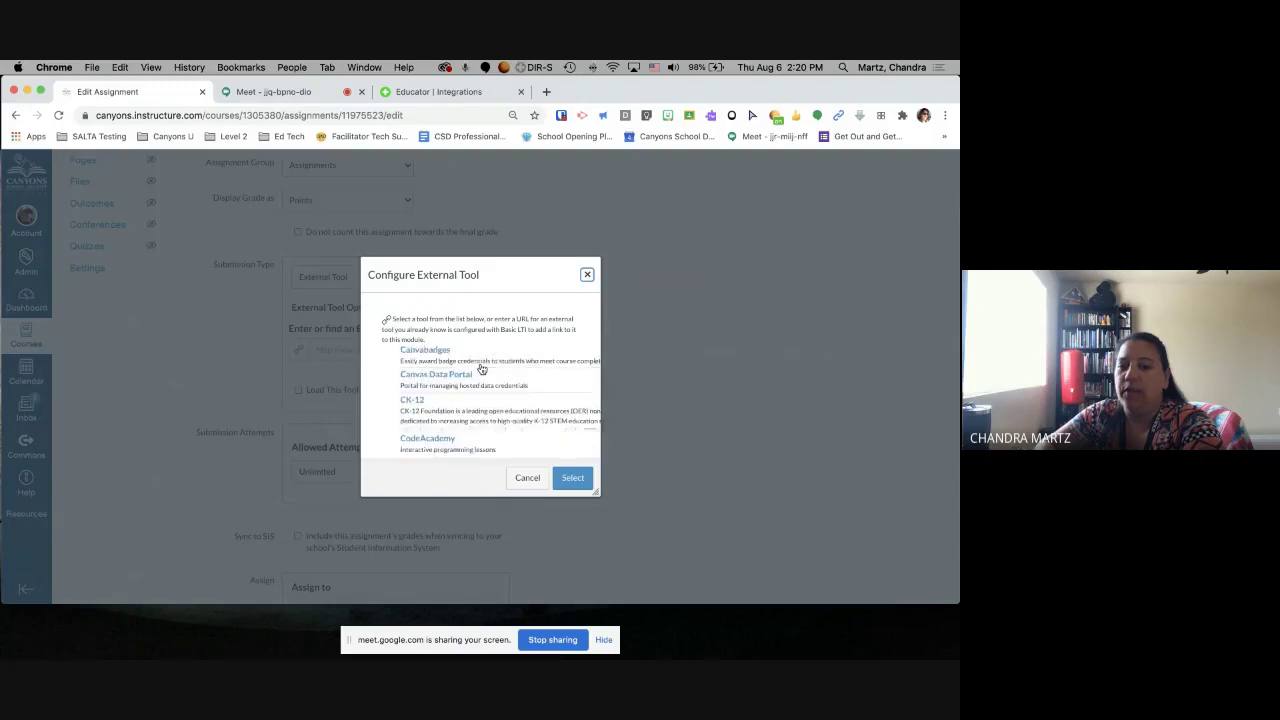
scroll(481, 369, down, 2)
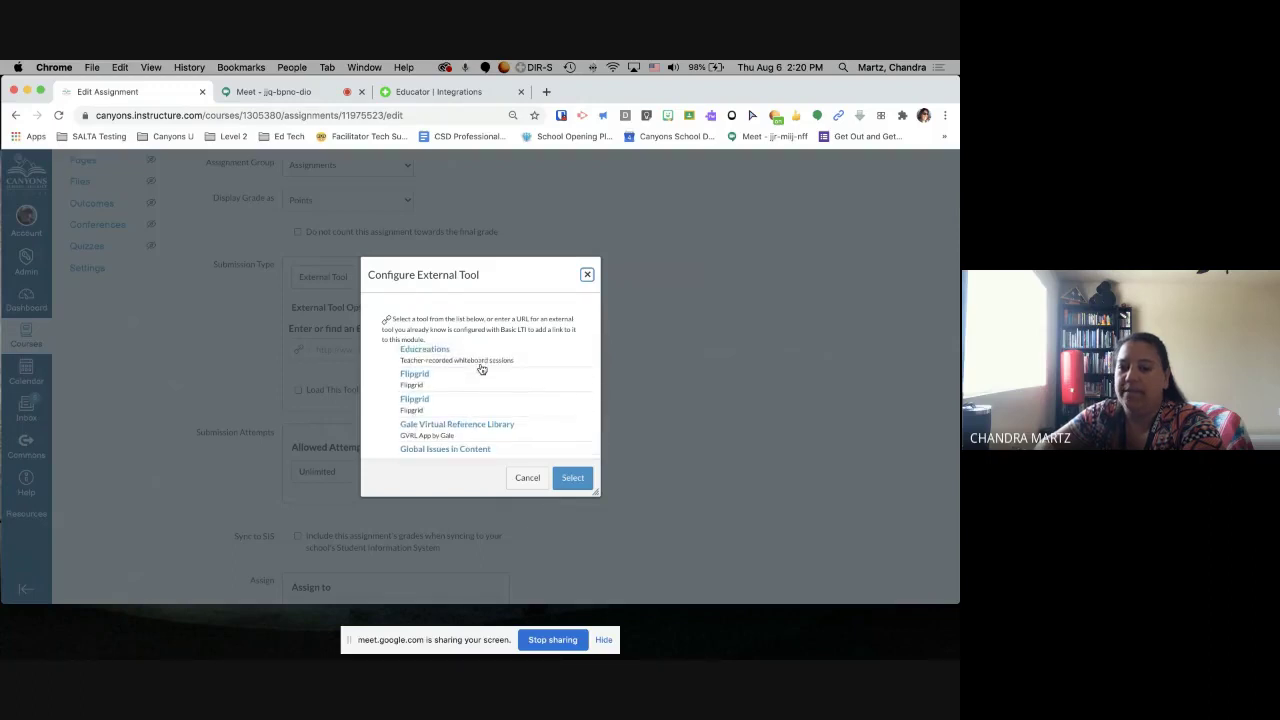
click(412, 401)
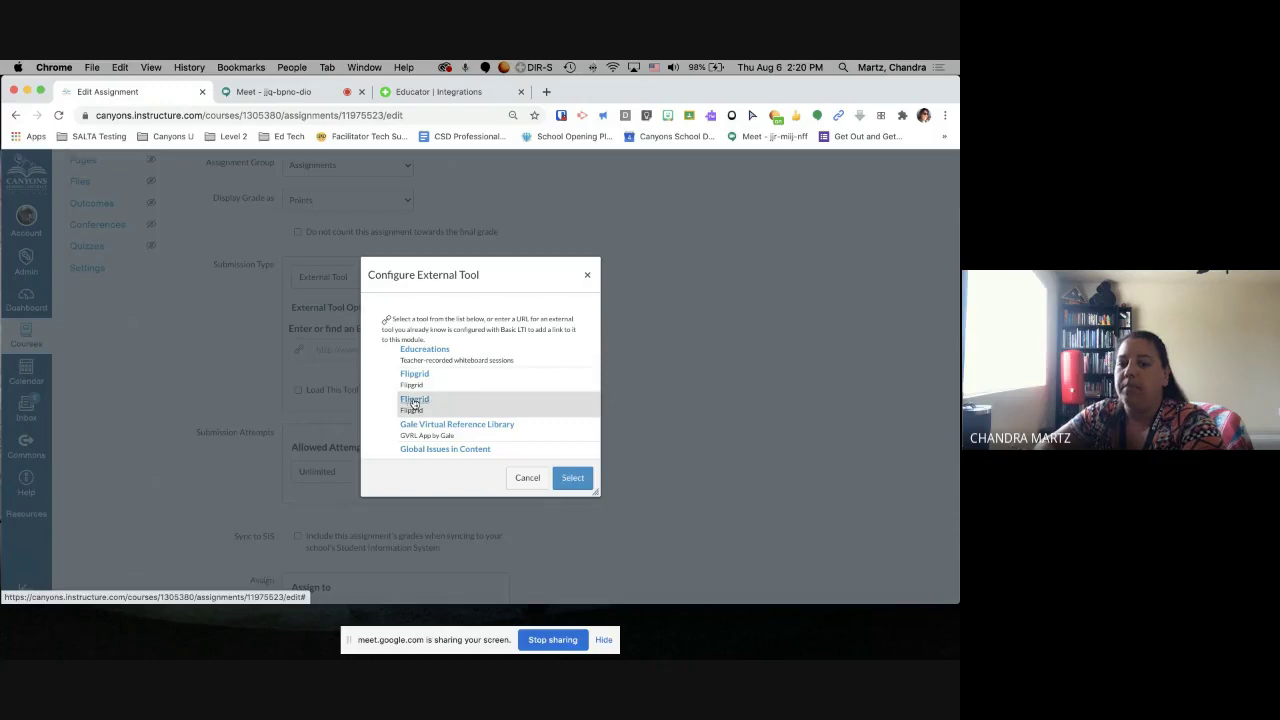
click(578, 480)
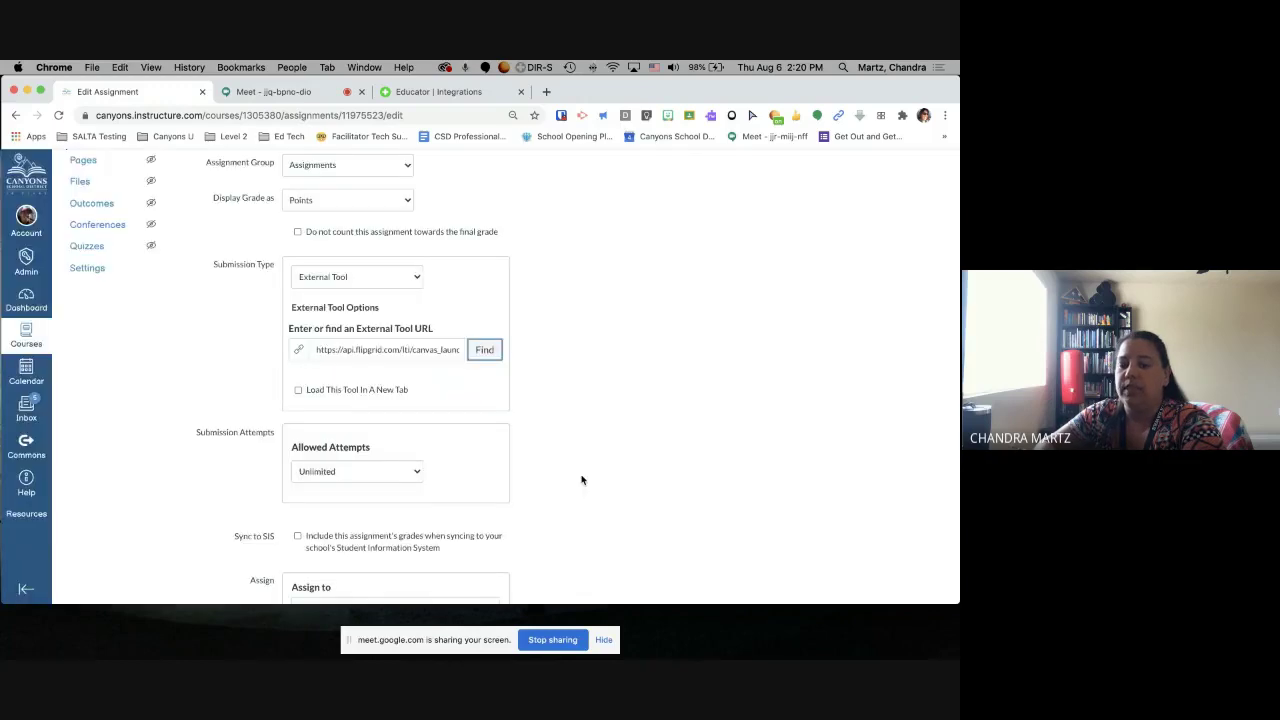
Save the assignment without publishing it and look over the Flipgrid topic embedded in its page
scroll(564, 370, down, 3)
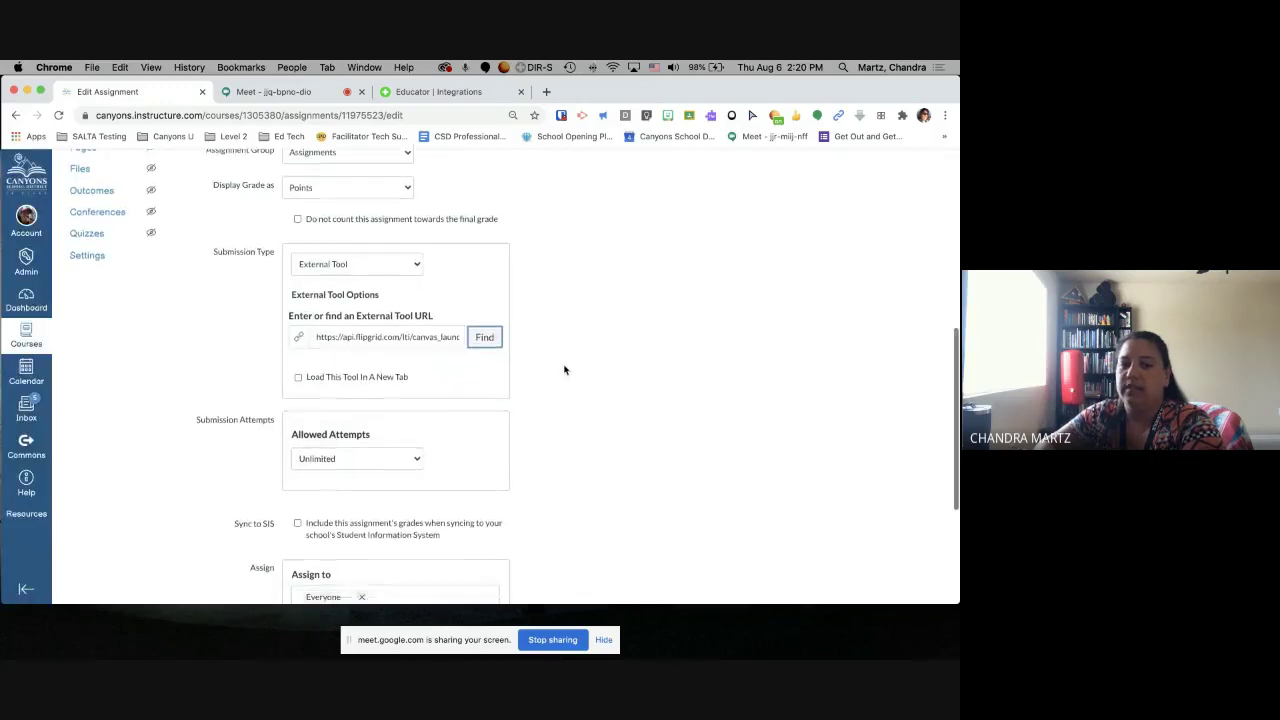
scroll(564, 370, down, 1)
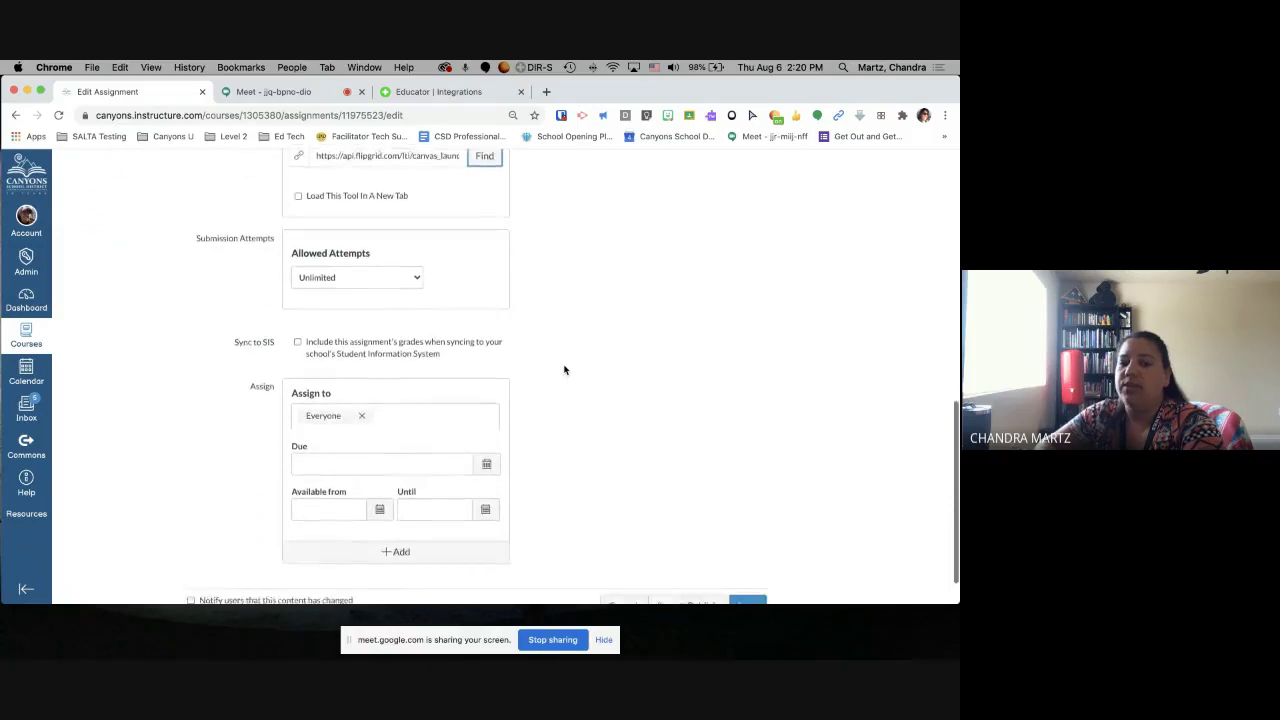
scroll(383, 397, down, 1)
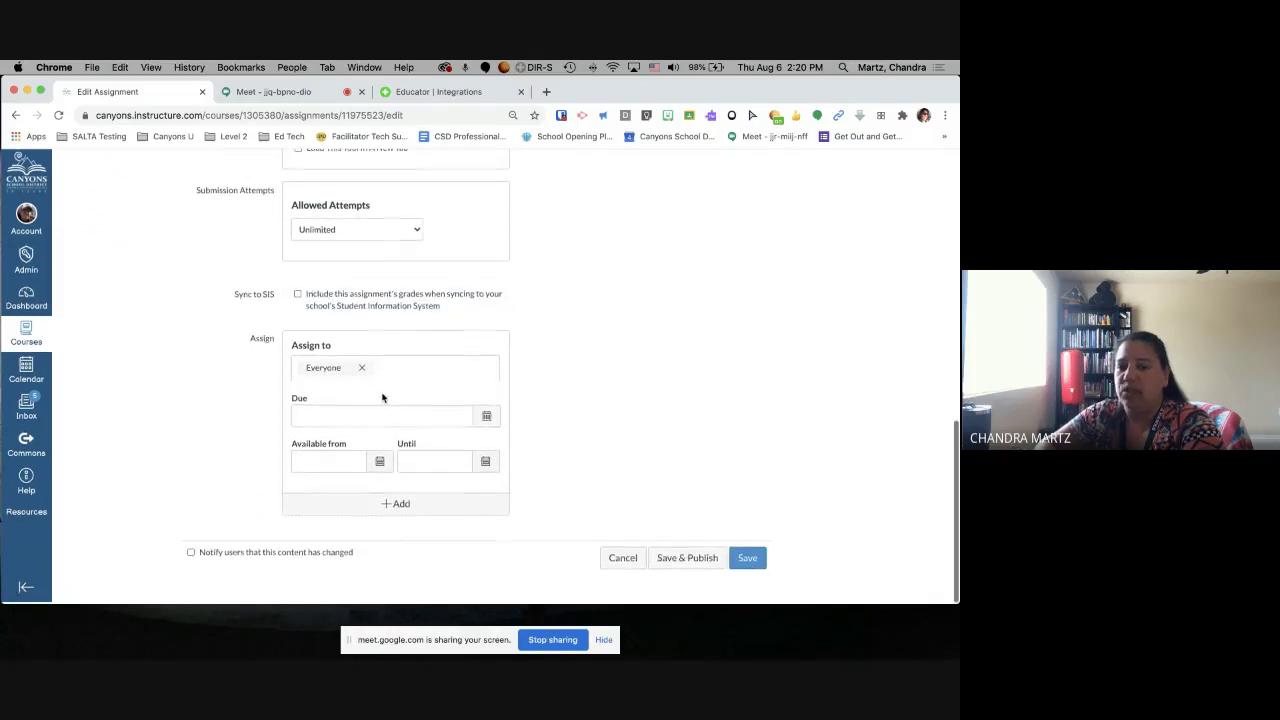
click(744, 567)
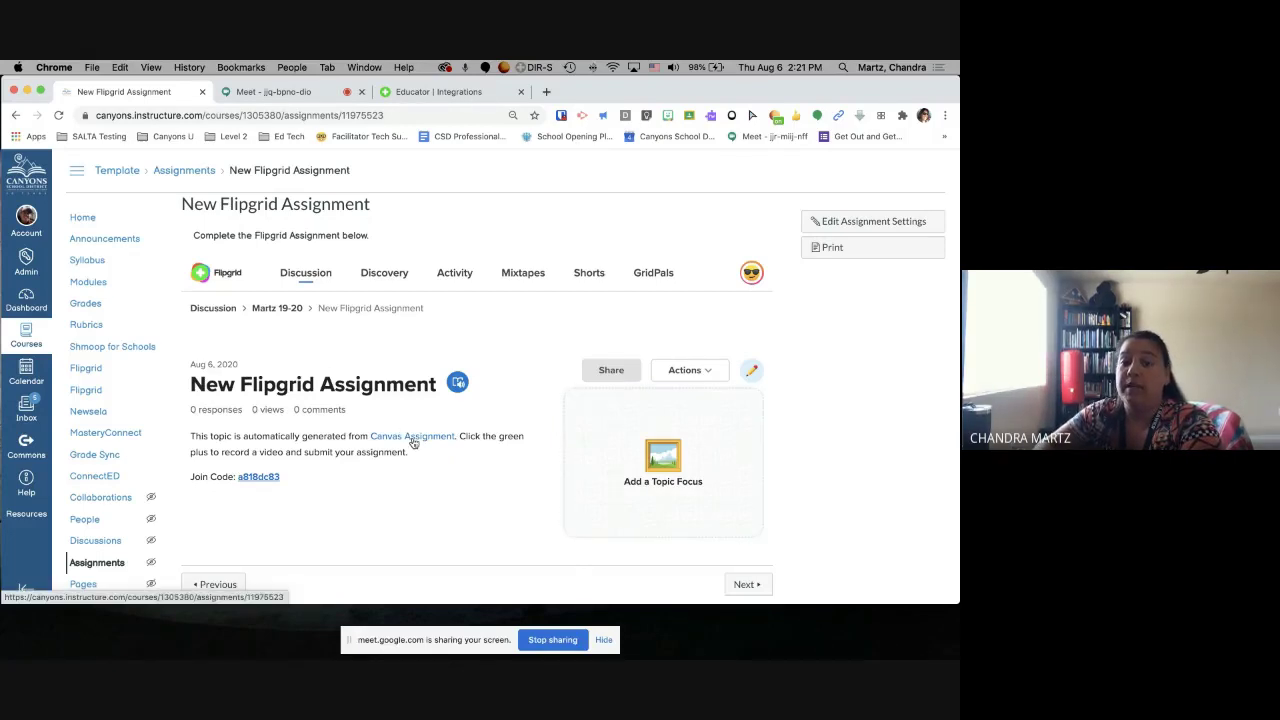
scroll(413, 443, down, 2)
scroll(413, 443, up, 1)
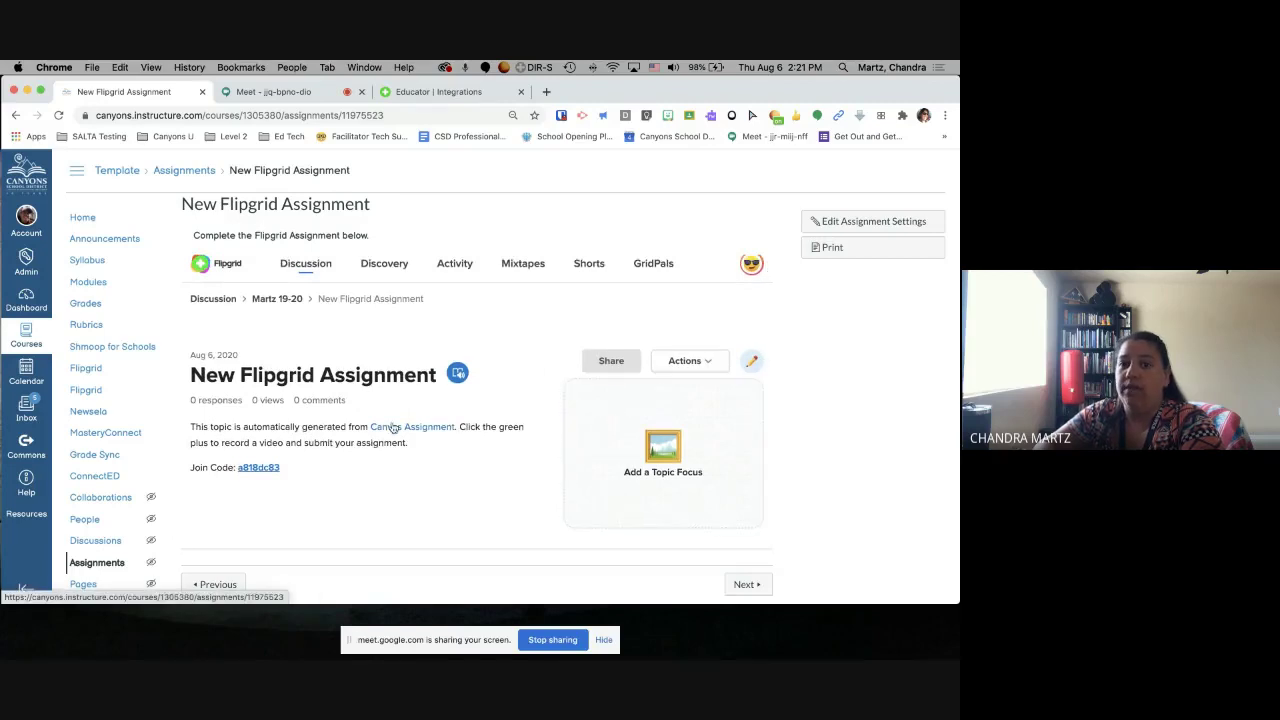
Switch to the Flipgrid site and open the New Flipgrid Assignment topic in the 19-20 Canvas group
click(420, 92)
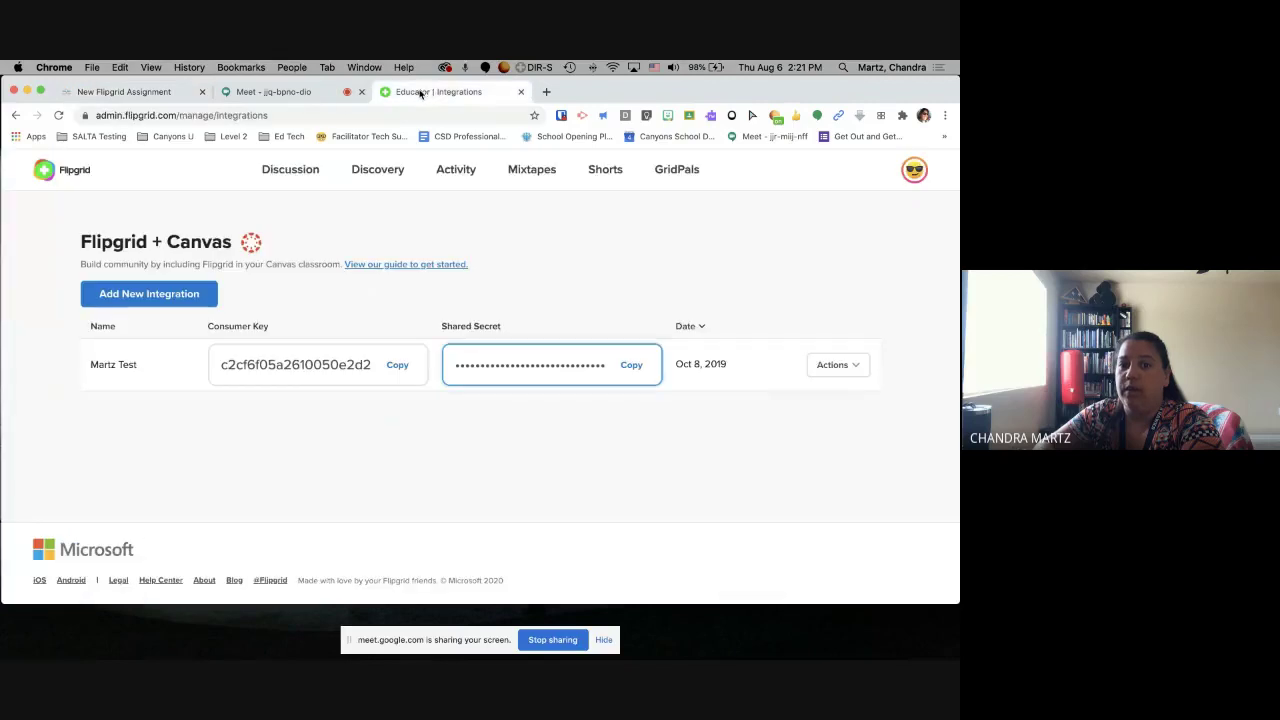
click(70, 170)
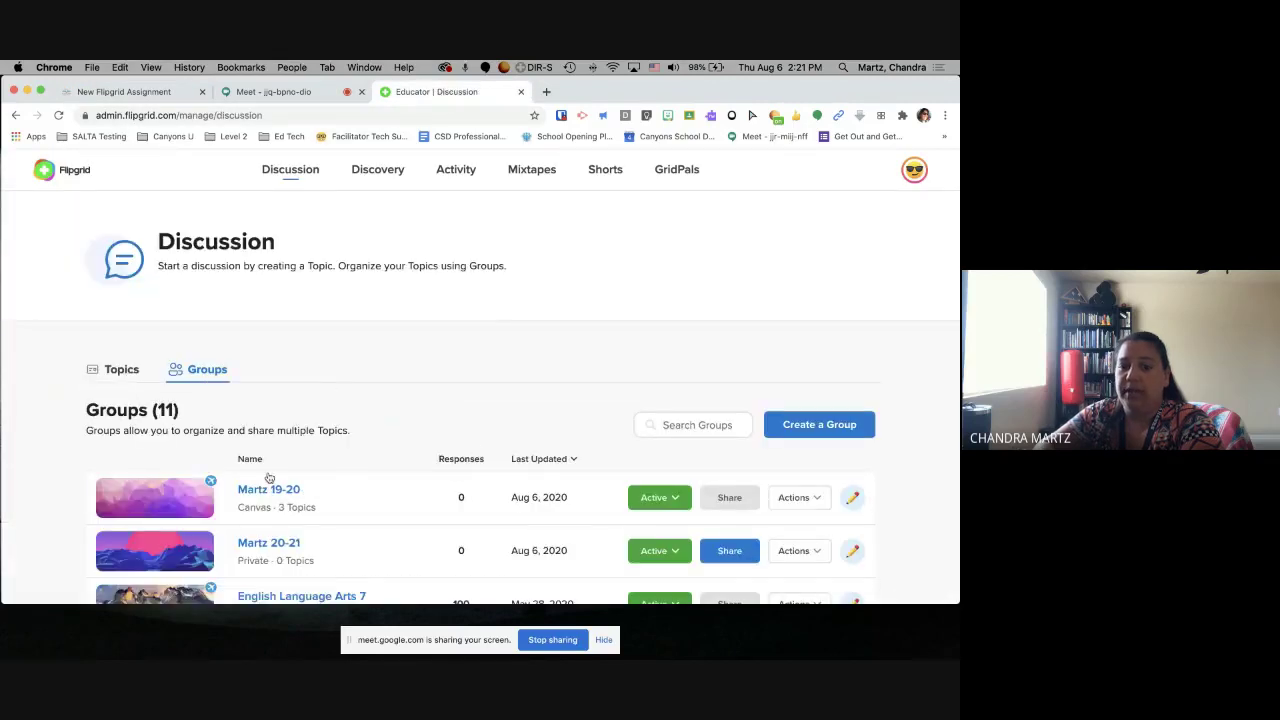
click(245, 490)
scroll(430, 358, down, 2)
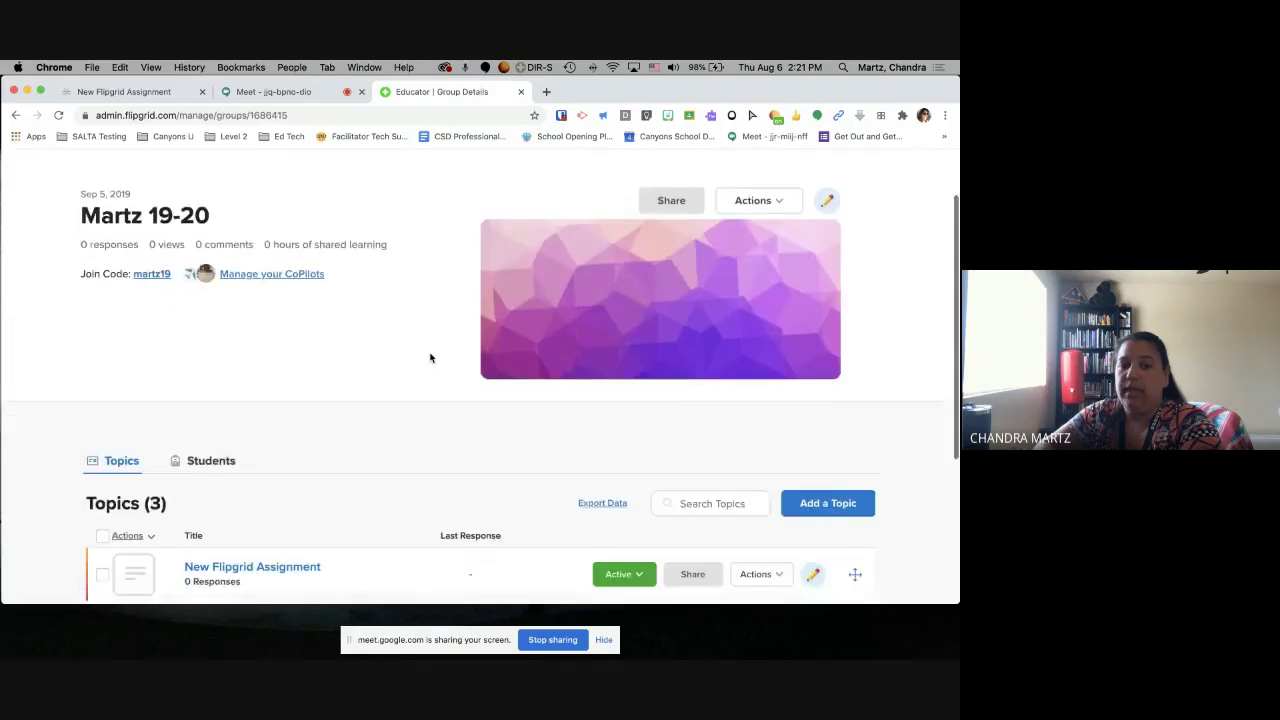
scroll(430, 358, down, 3)
click(228, 328)
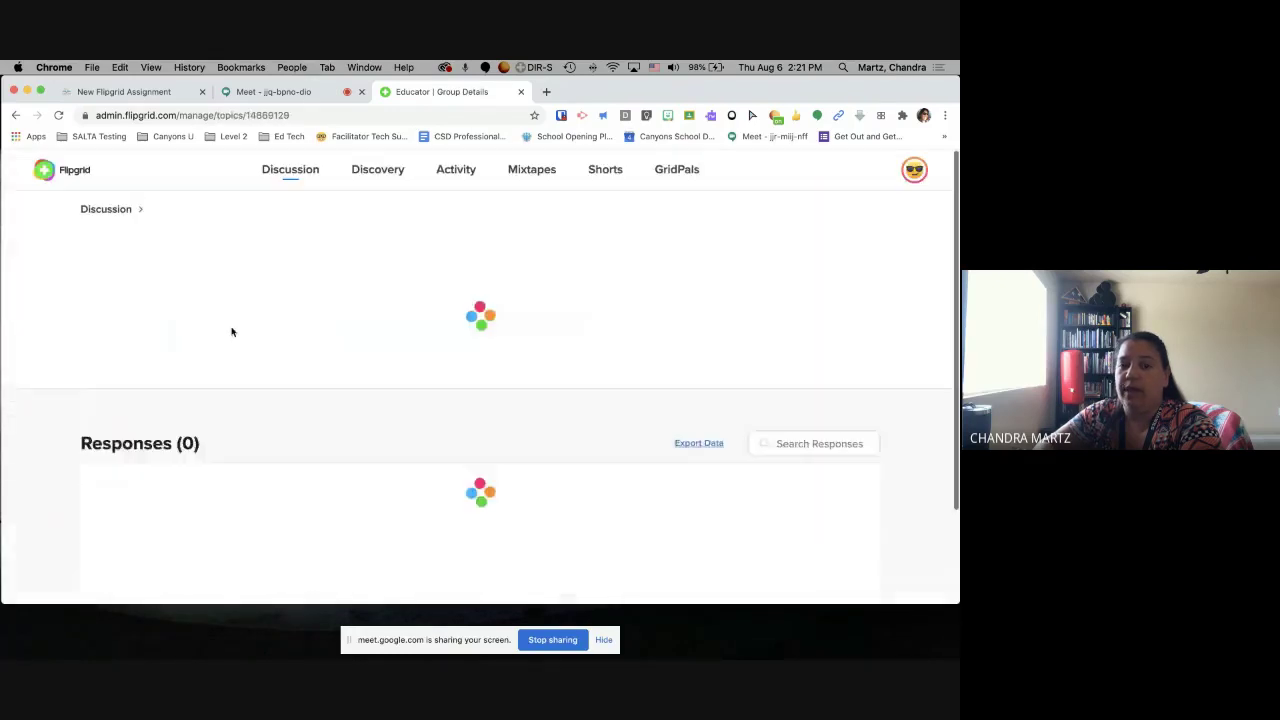
Return to the Canvas assignment page and open the embedded New Flipgrid Assignment topic for editing
click(130, 91)
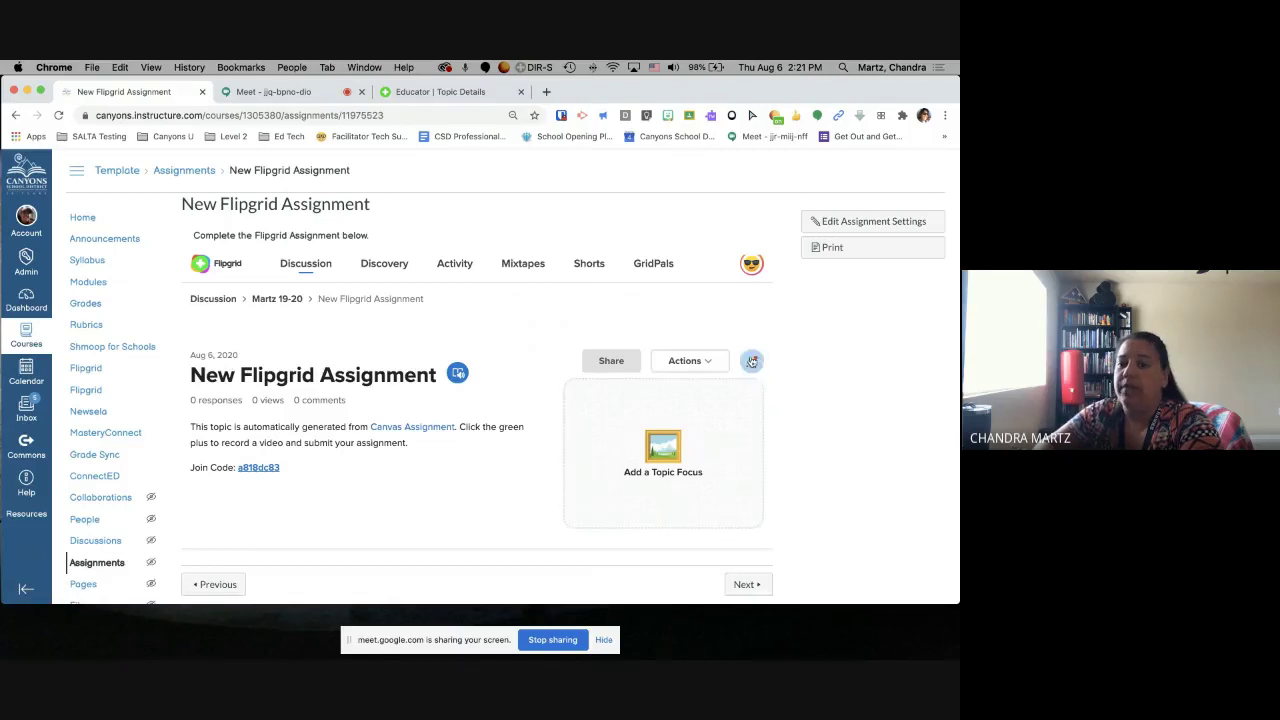
right_click(753, 367)
click(830, 306)
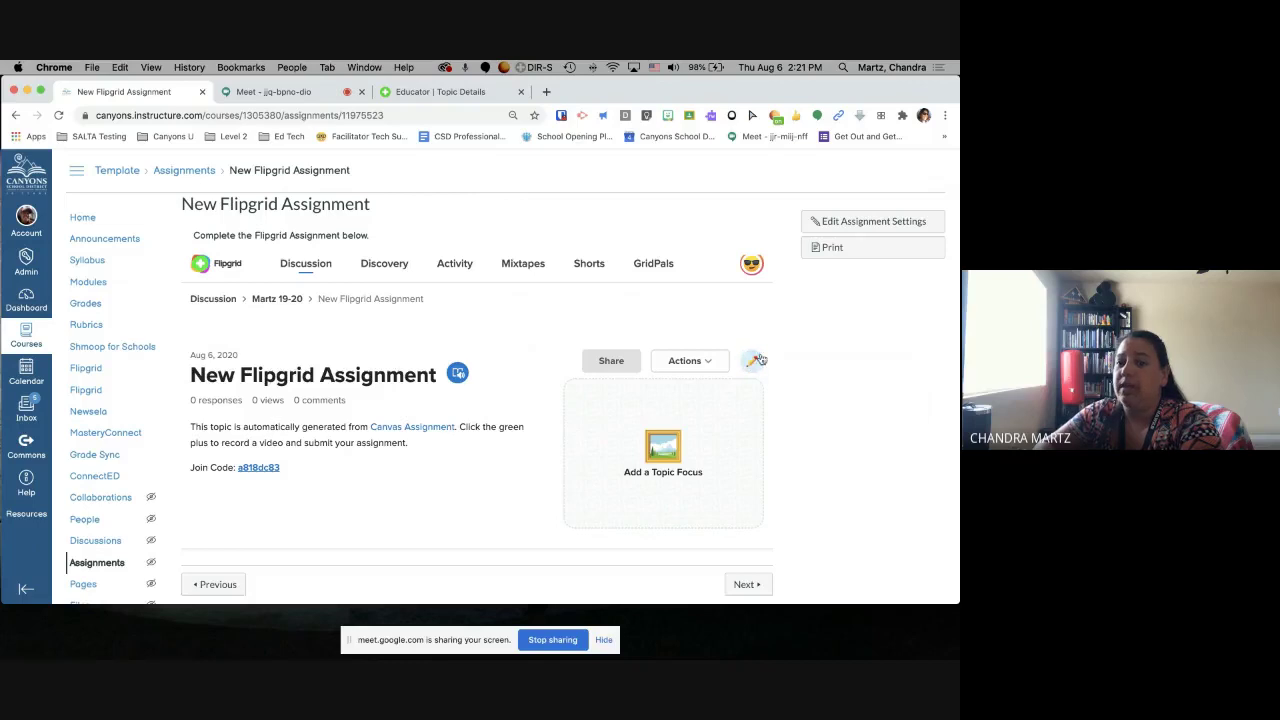
click(751, 364)
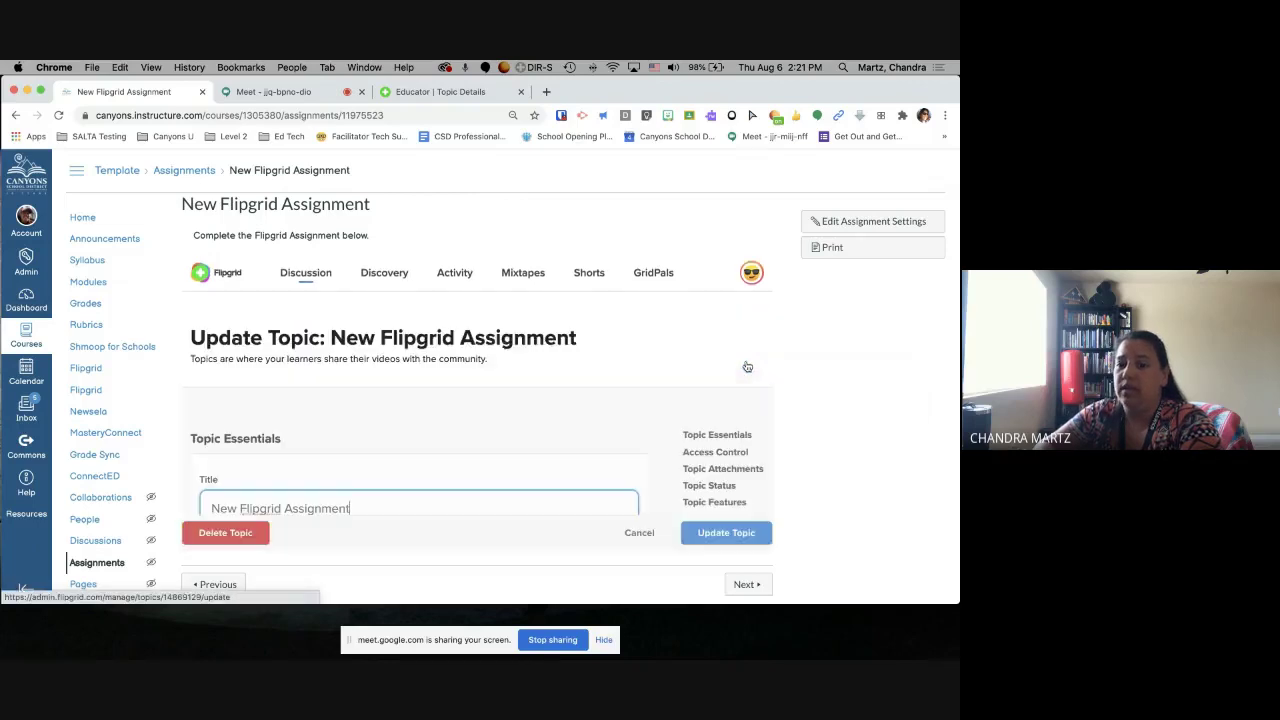
Replace the topic's title with "Compare and Contrast"
scroll(654, 329, down, 2)
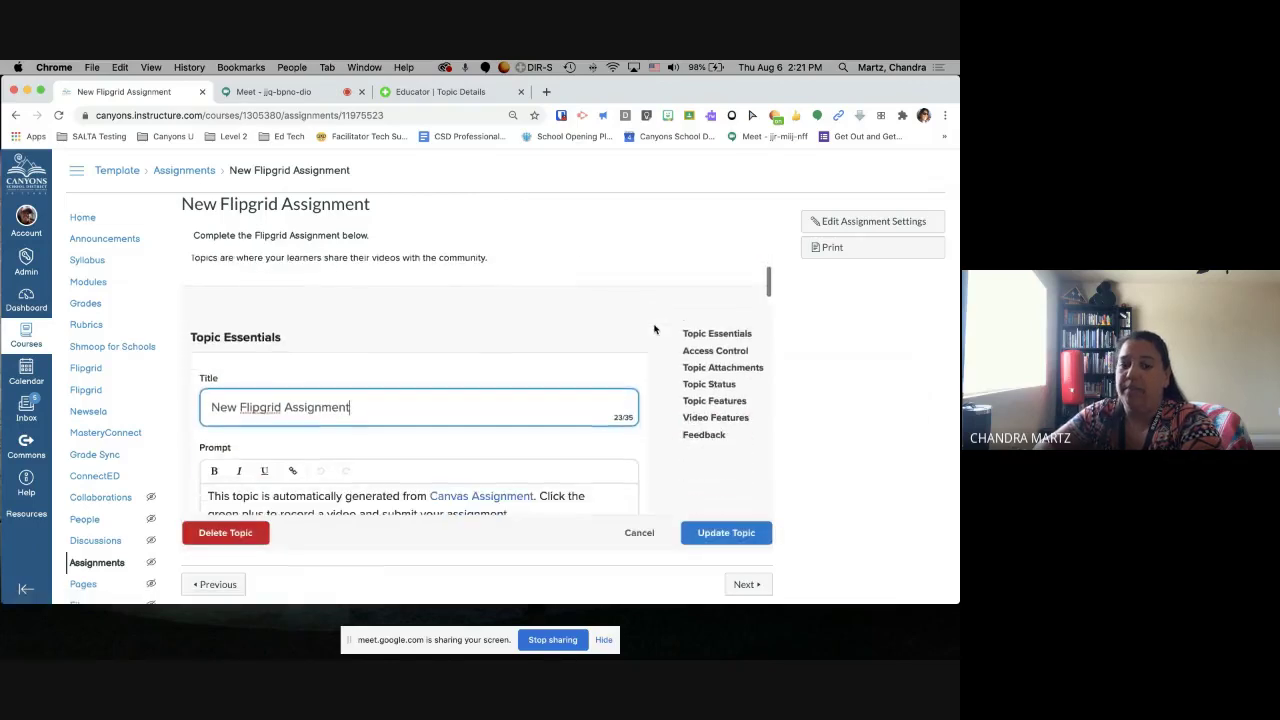
scroll(318, 392, down, 1)
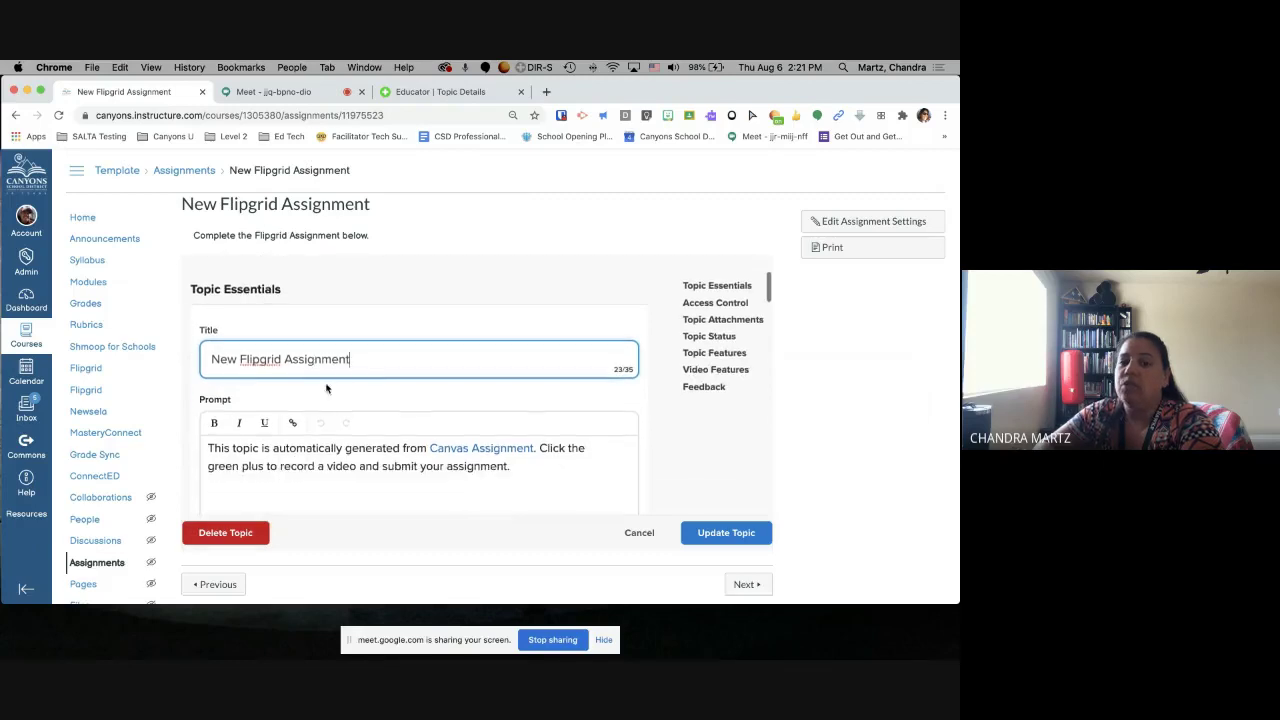
drag(359, 358, 235, 344)
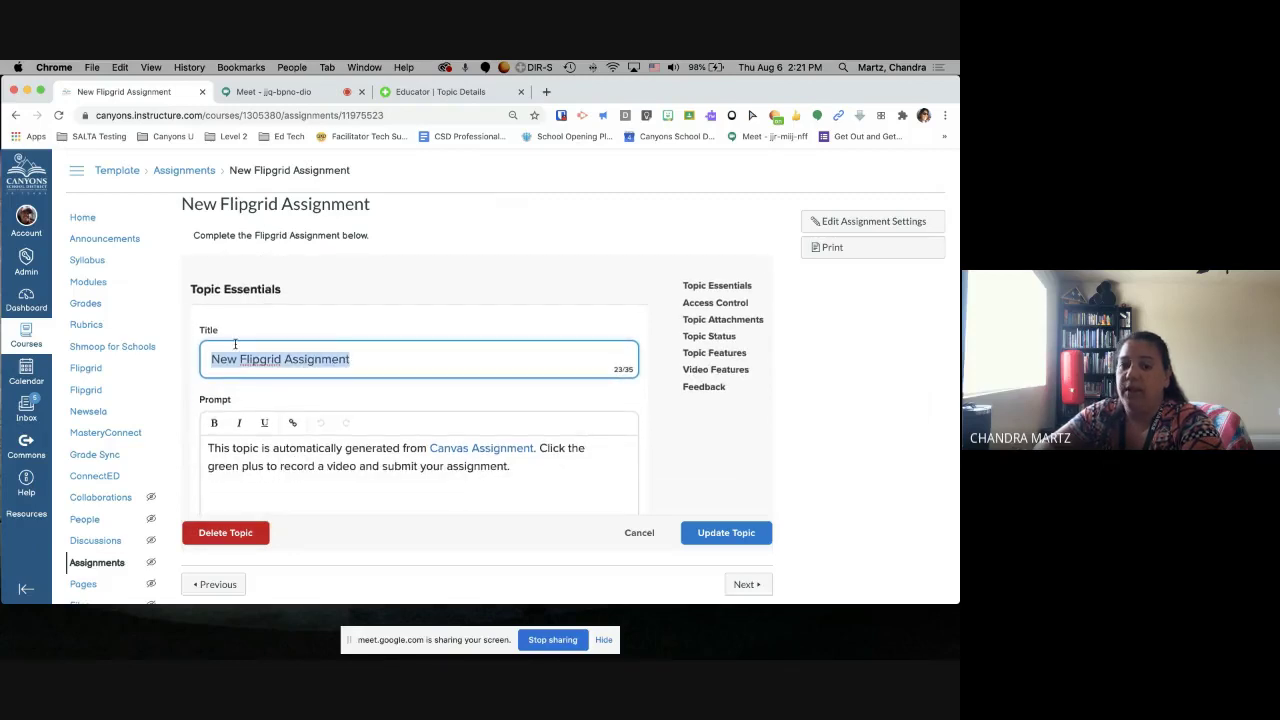
text(Ca)
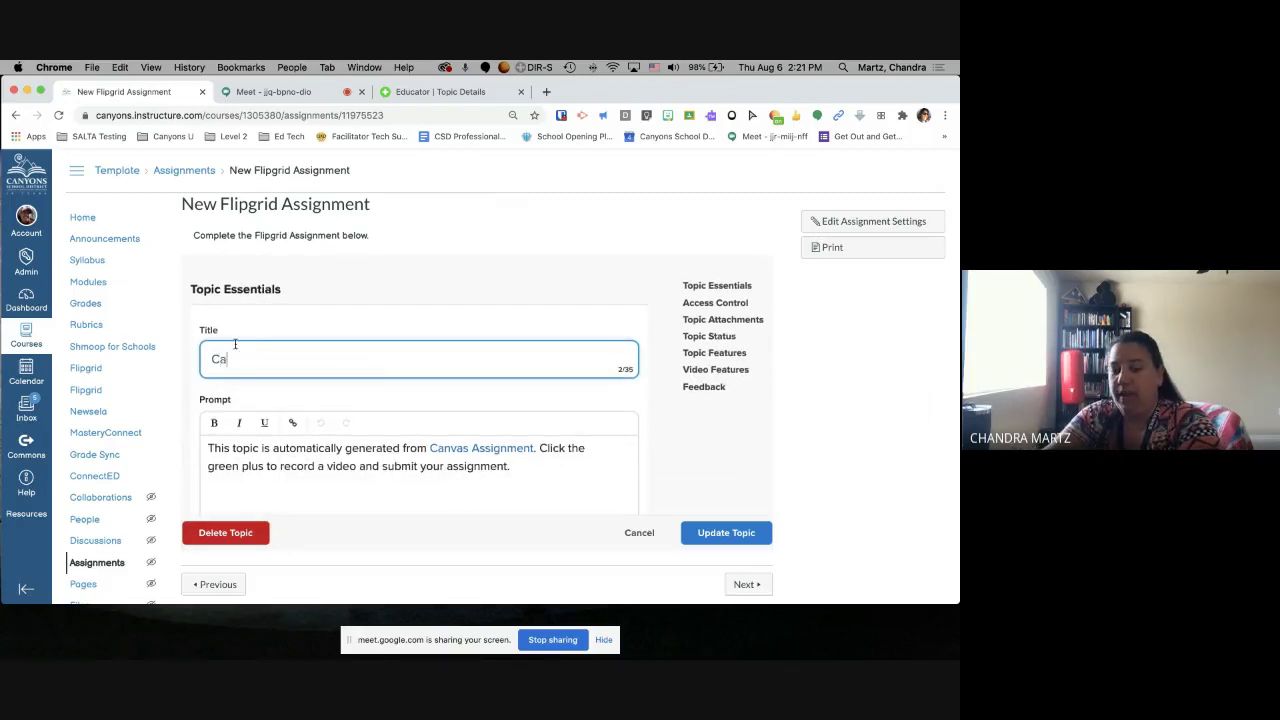
text(ompare)
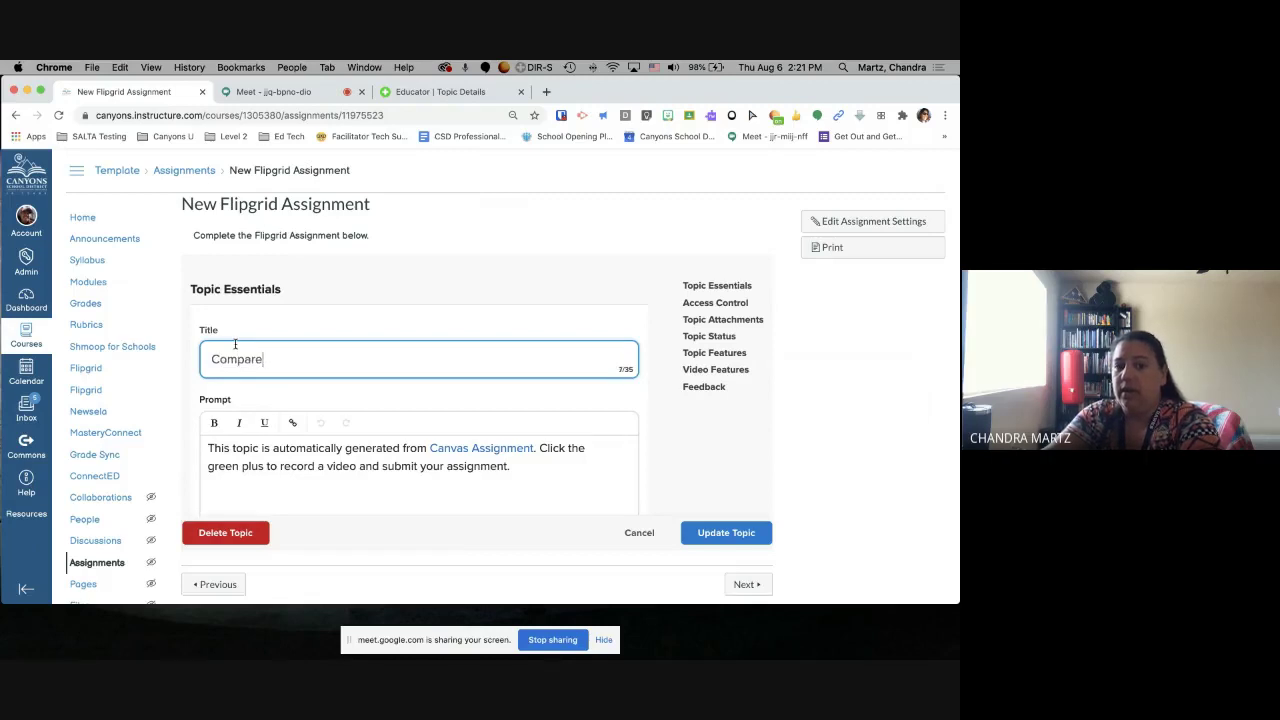
text( and Contrast)
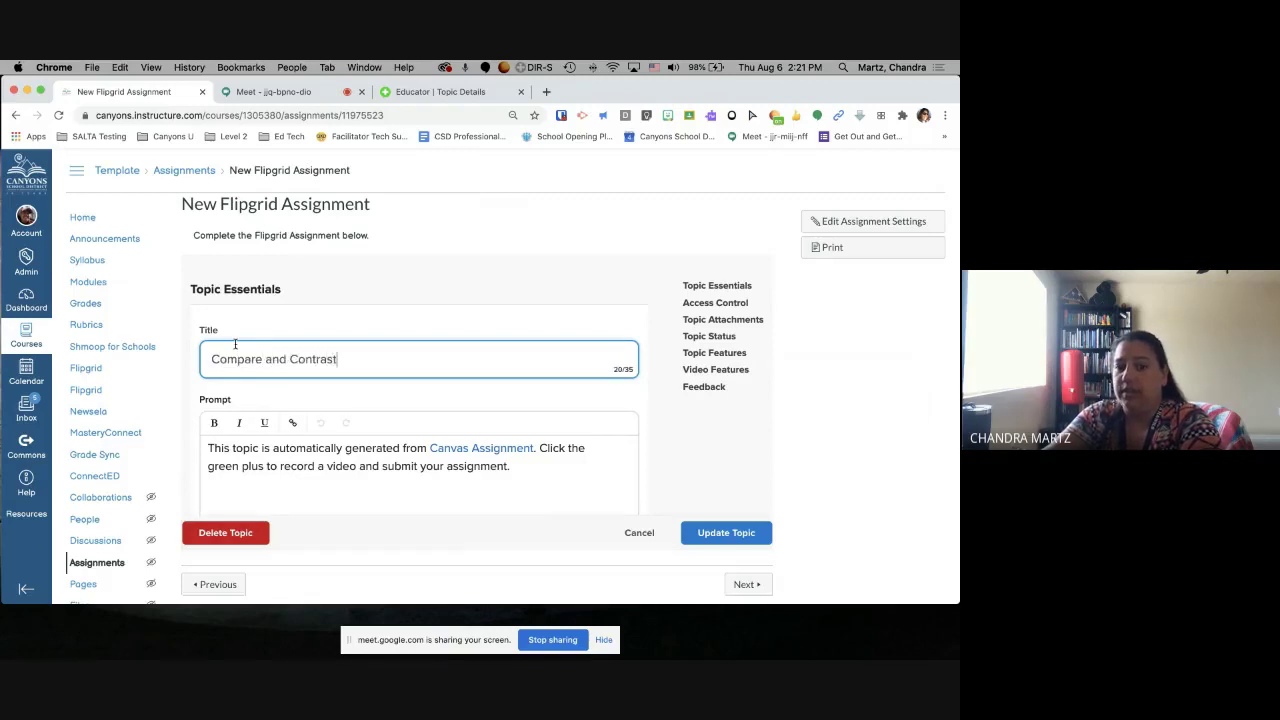
text( the North and)
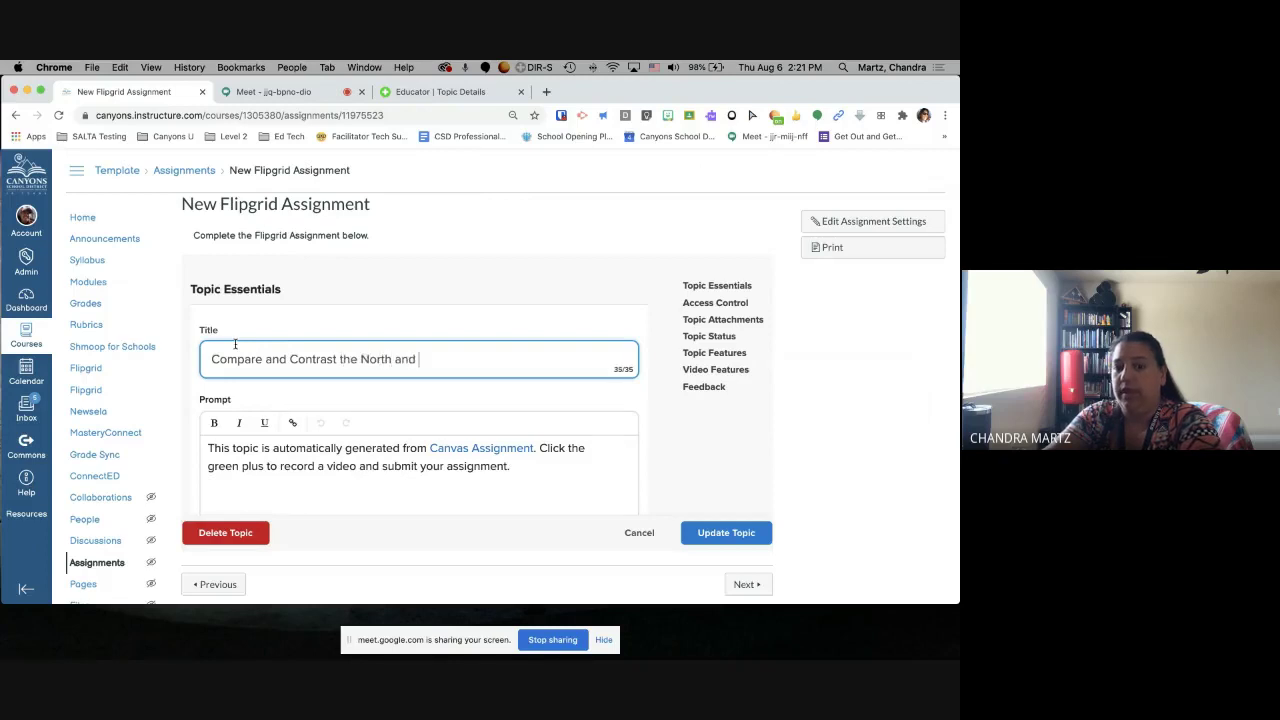
key(BackSpace)
key(BackSpace)
key(BackSpace)
key(BackSpace)
key(BackSpace)
key(BackSpace)
key(BackSpace)
key(BackSpace)
key(BackSpace)
key(BackSpace)
key(BackSpace)
key(BackSpace)
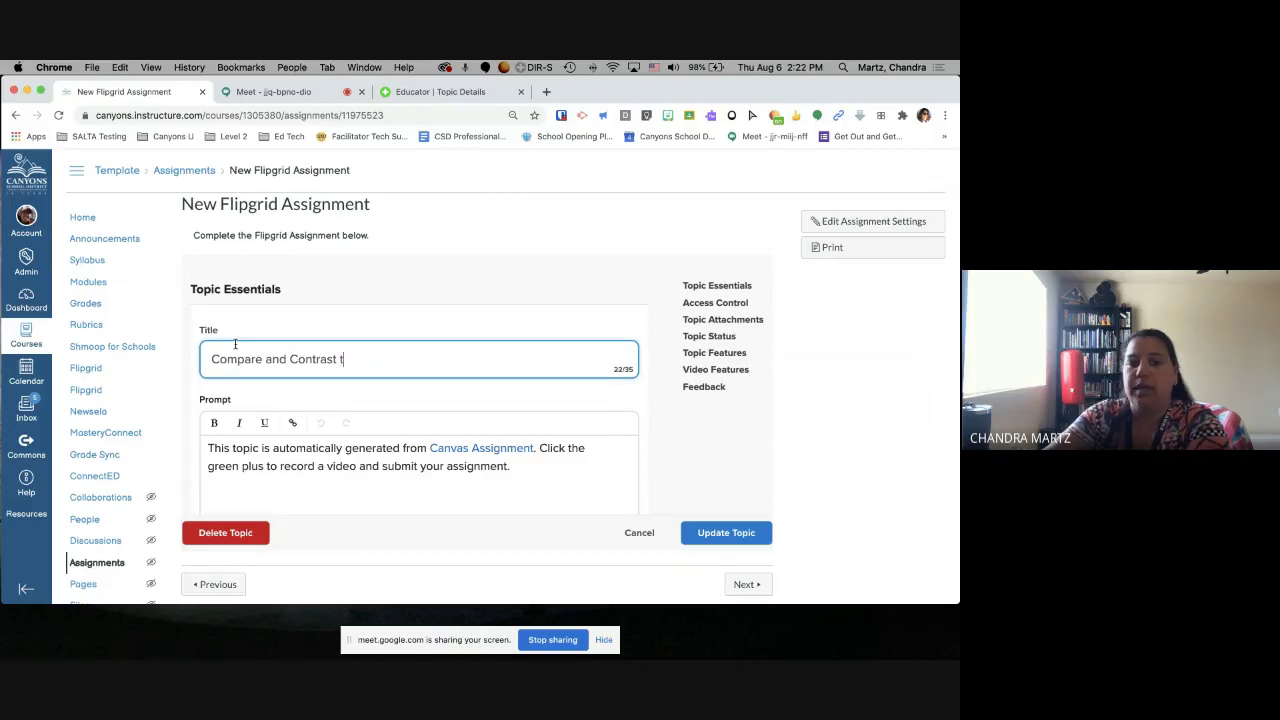
click(343, 318)
Insert two blank lines above the automatically generated text in the topic's prompt
scroll(341, 318, down, 2)
scroll(341, 318, down, 1)
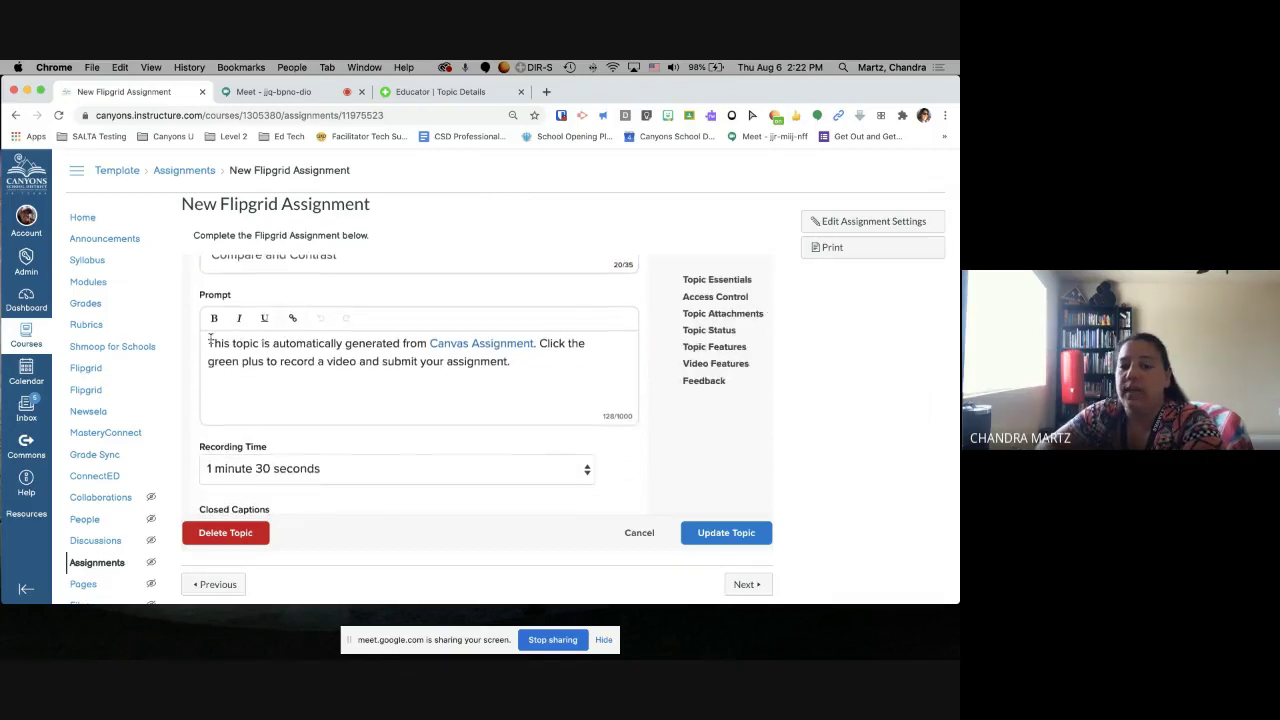
scroll(205, 342, down, 1)
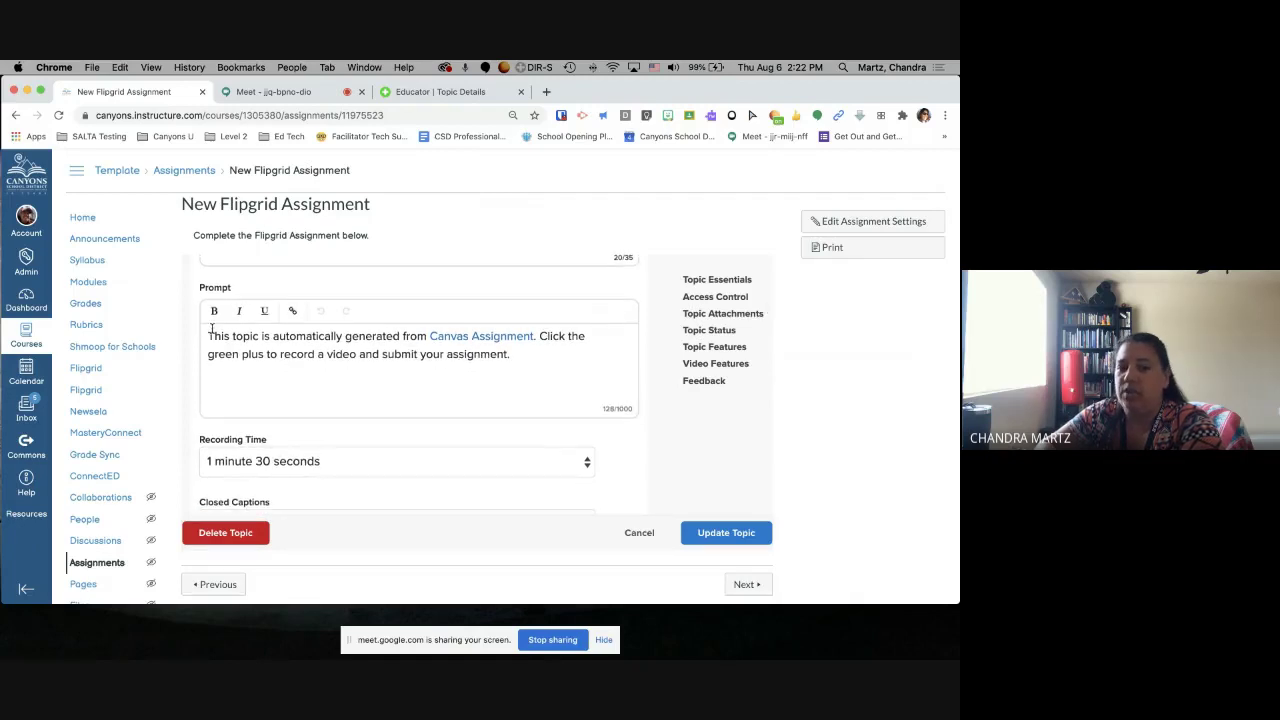
drag(210, 330, 537, 360)
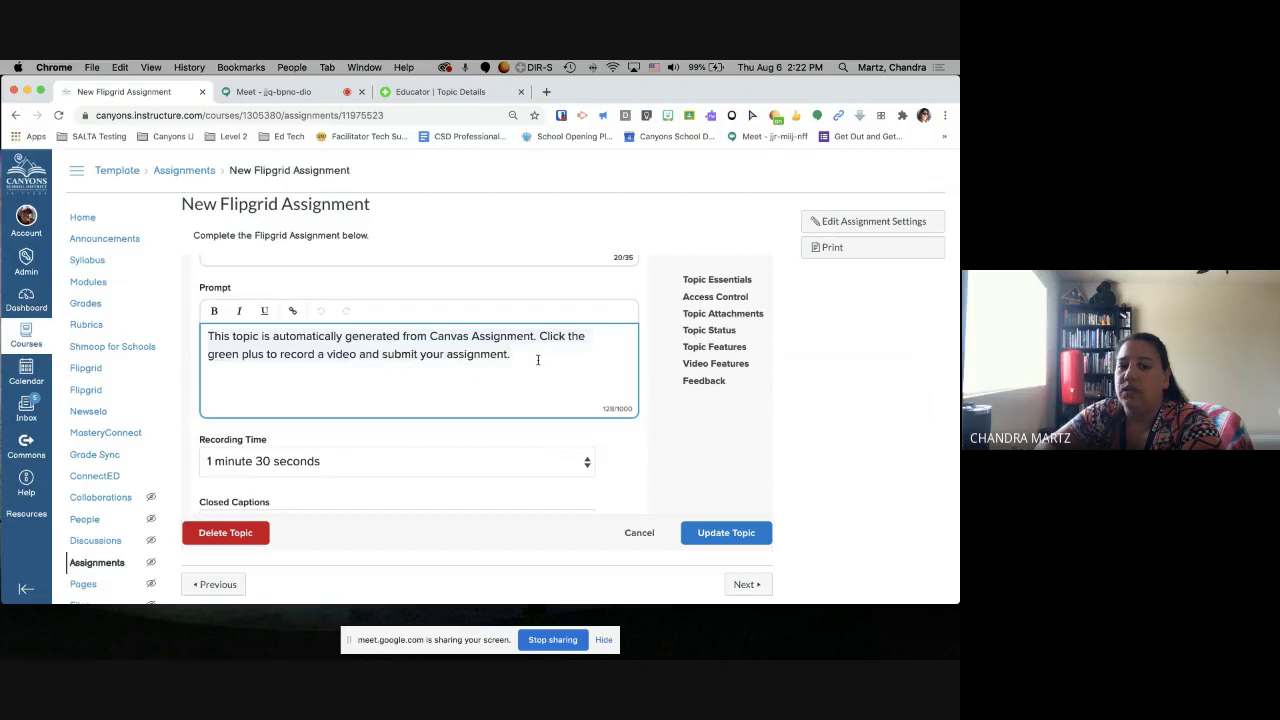
click(538, 362)
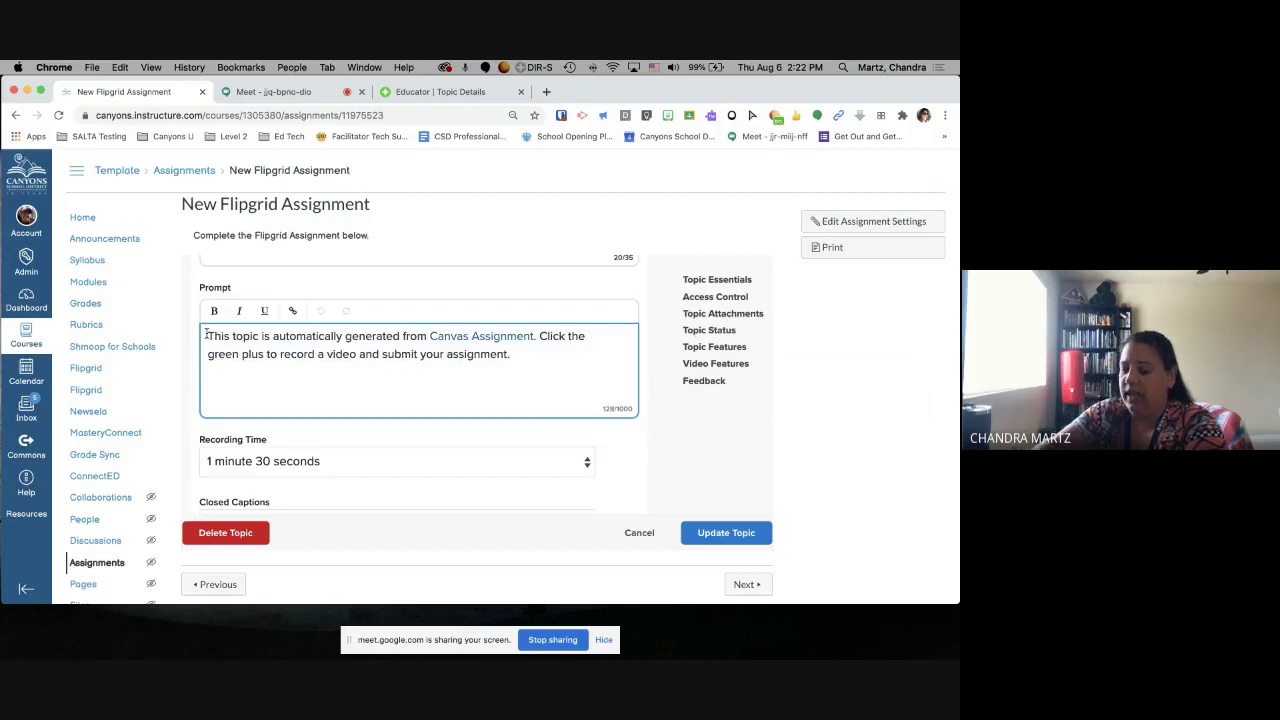
key(Return)
key(Return)
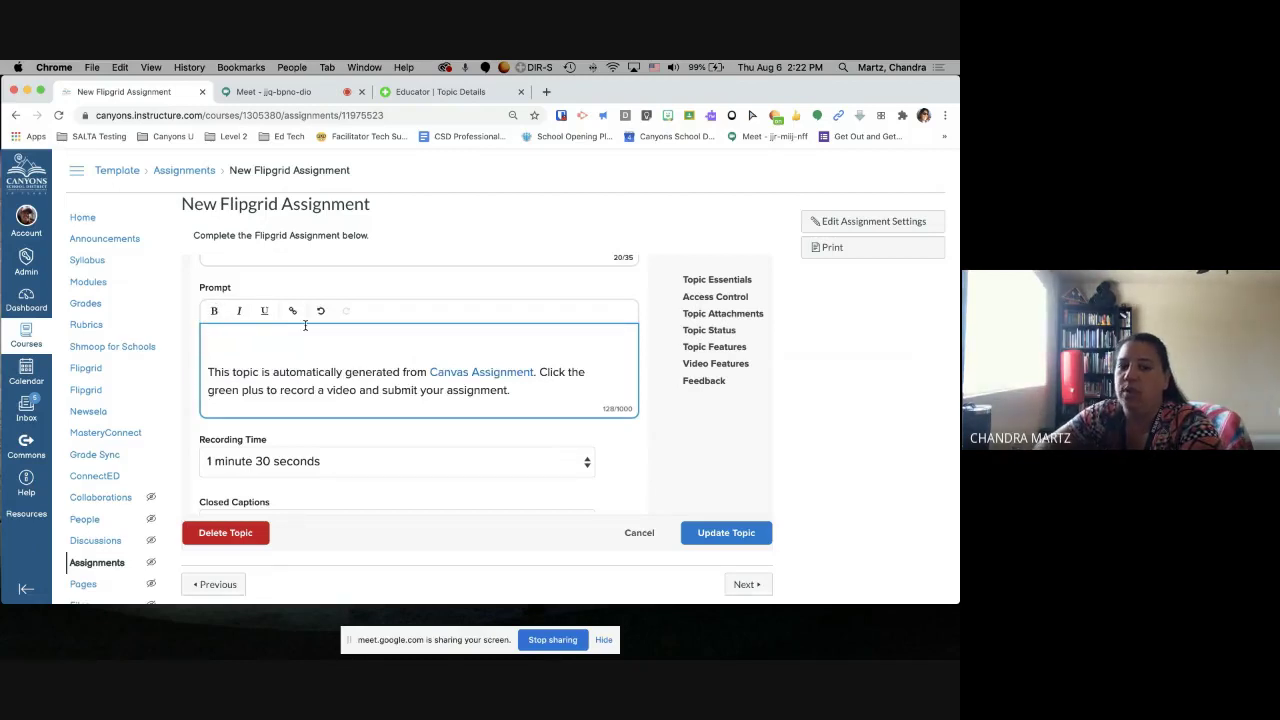
drag(540, 372, 550, 384)
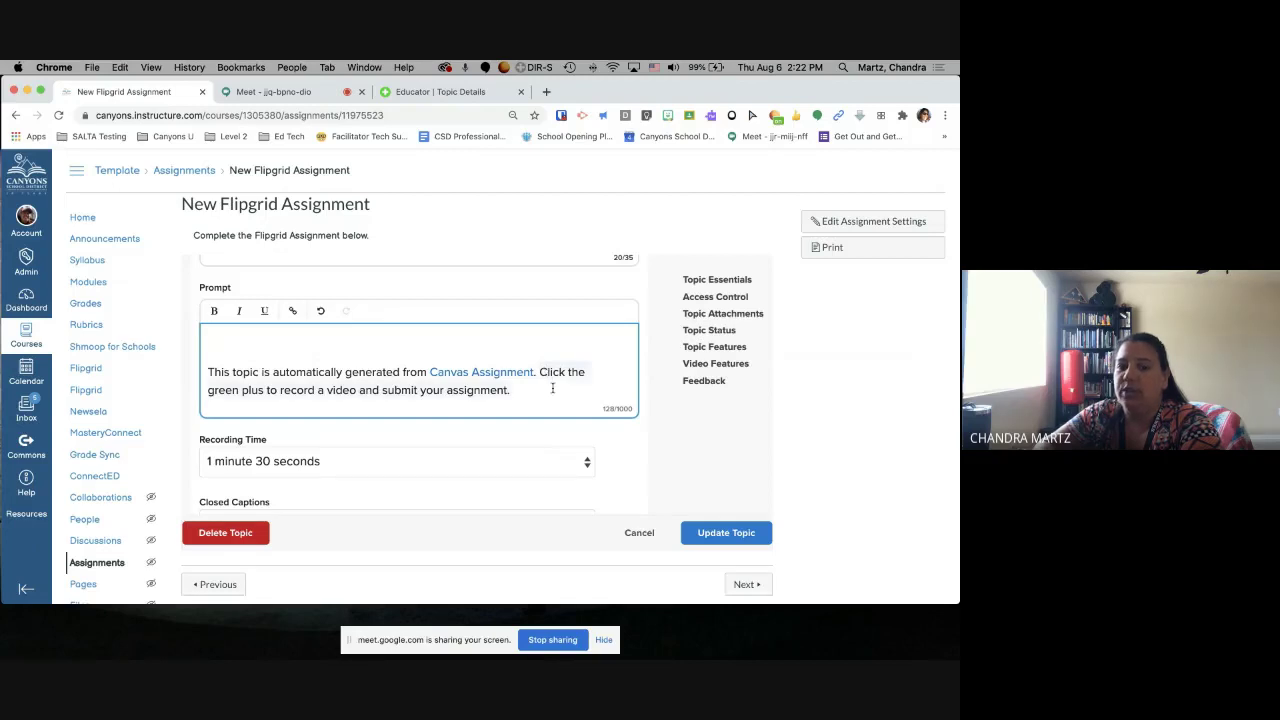
Look over the available recording time lengths for the topic without changing the selection
scroll(555, 402, down, 3)
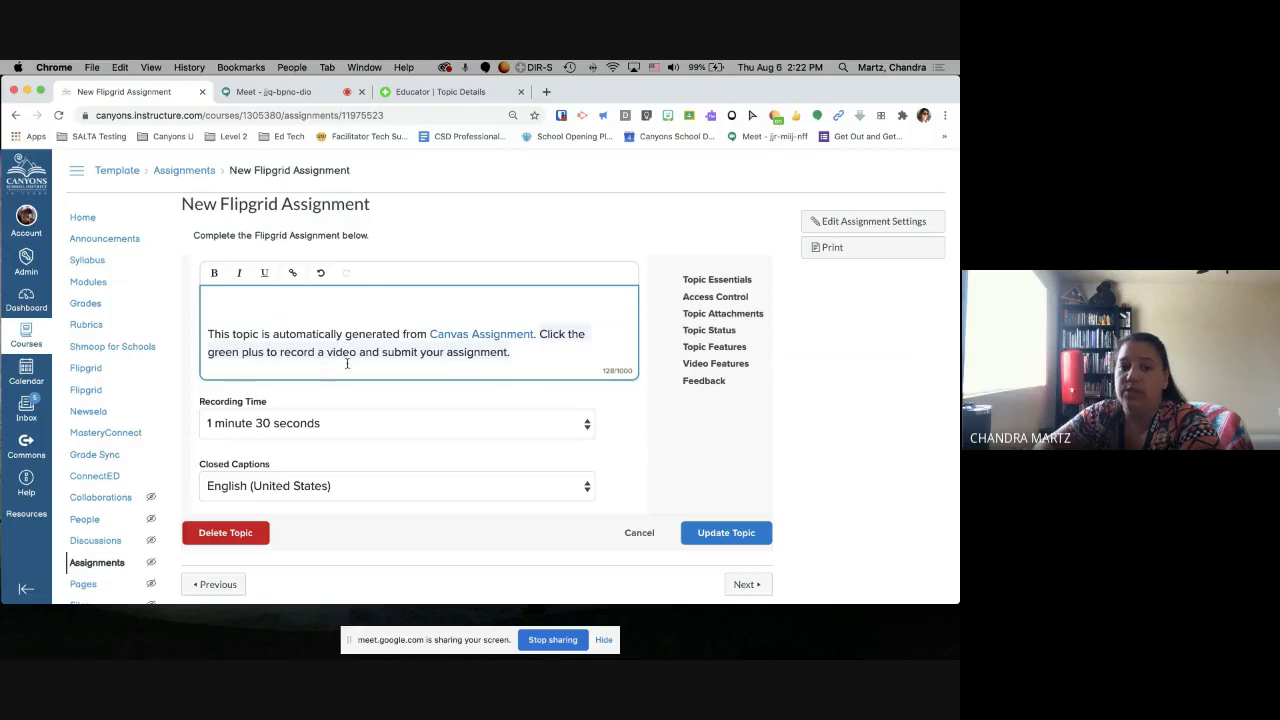
scroll(328, 358, down, 1)
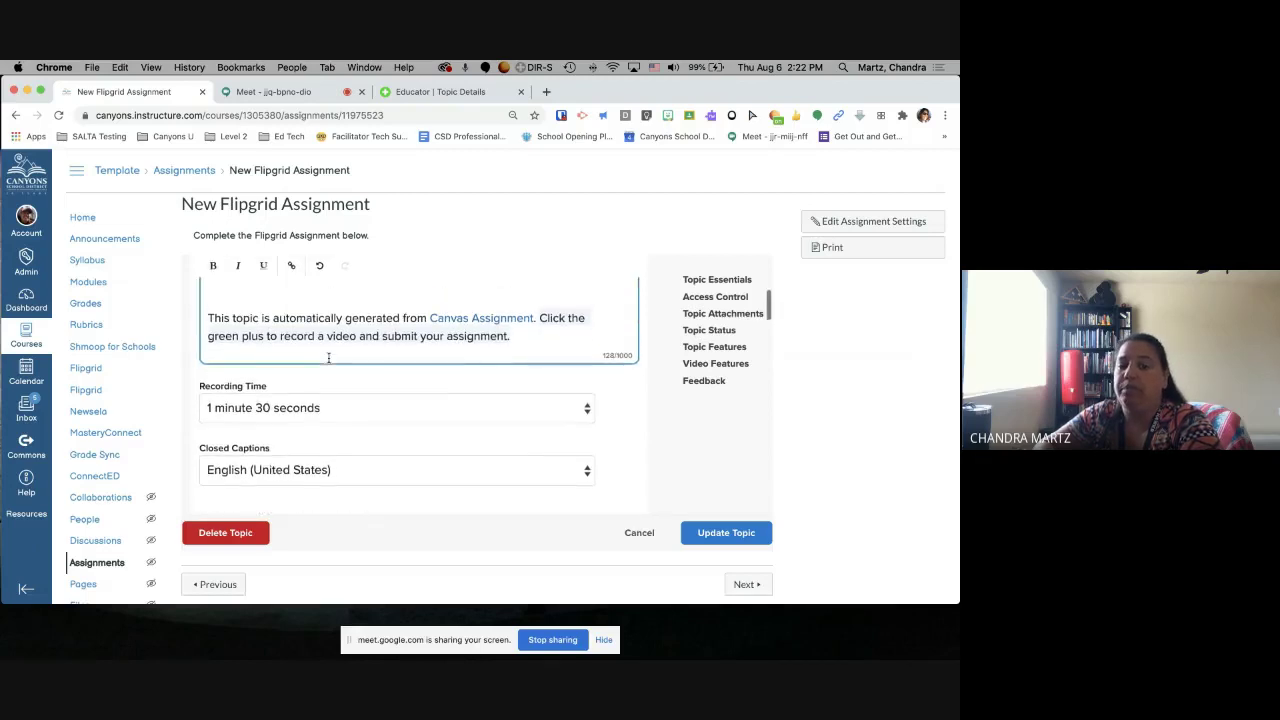
scroll(507, 384, down, 2)
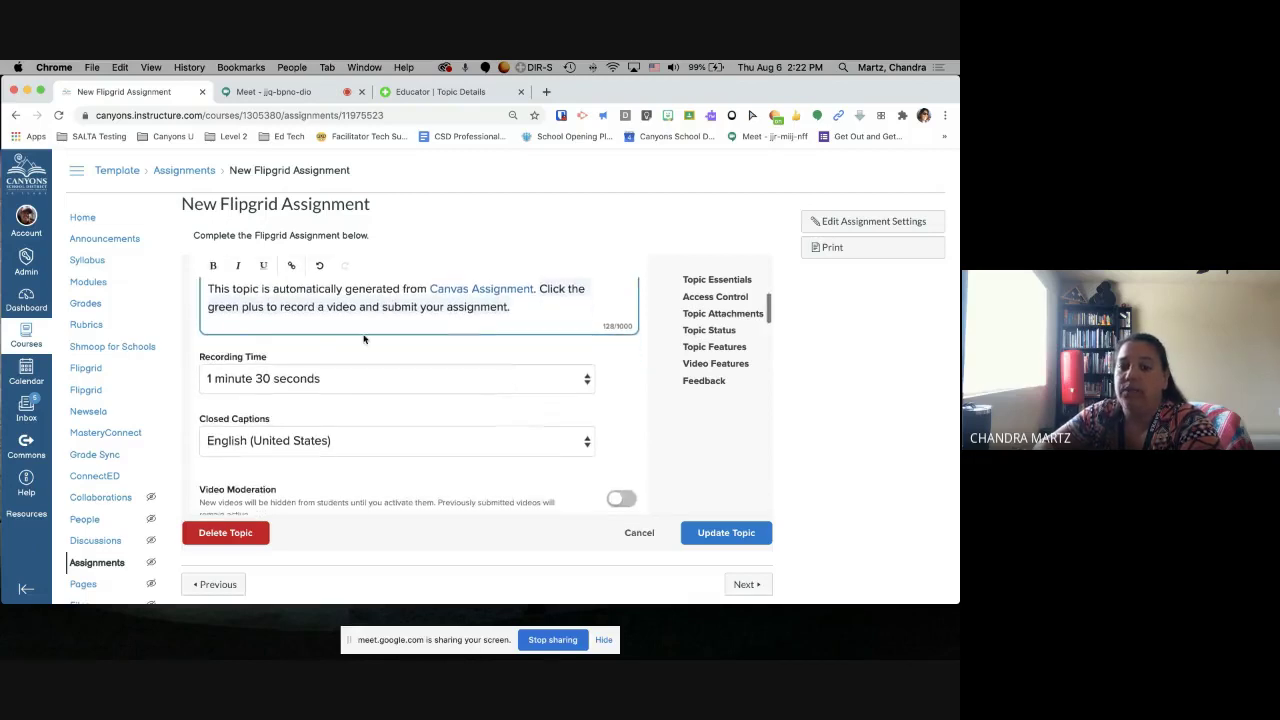
click(336, 382)
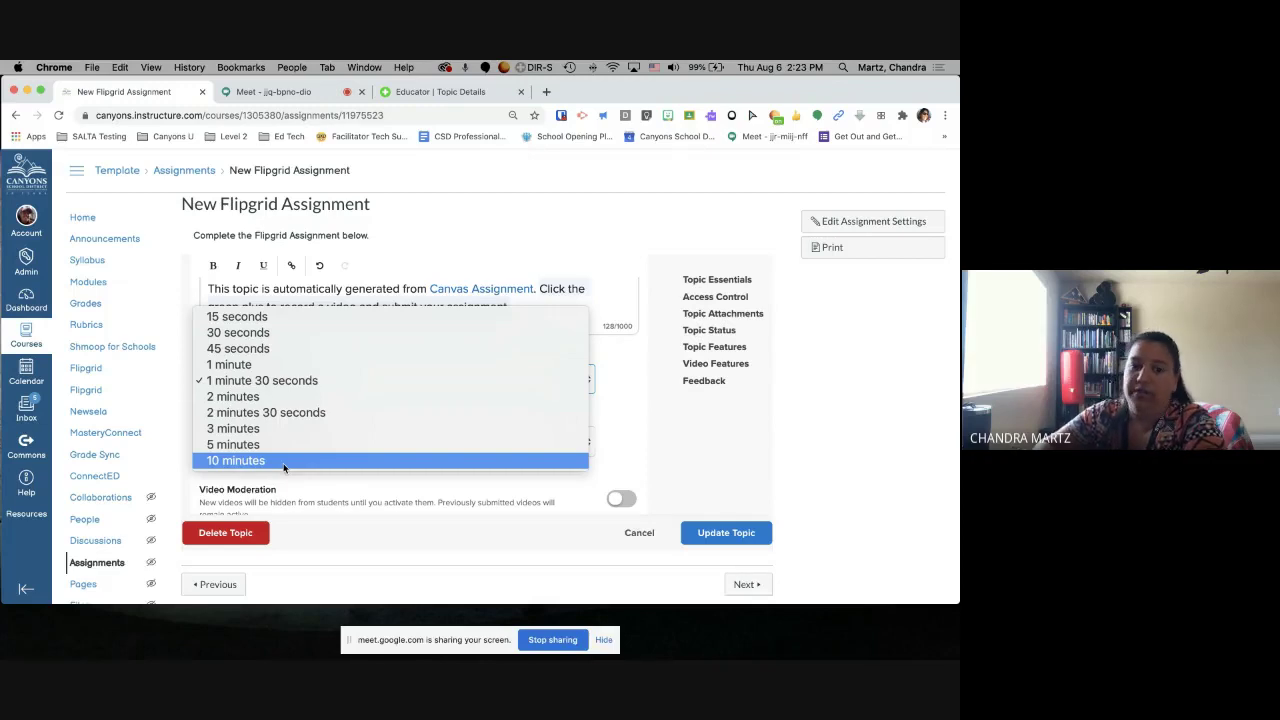
click(632, 419)
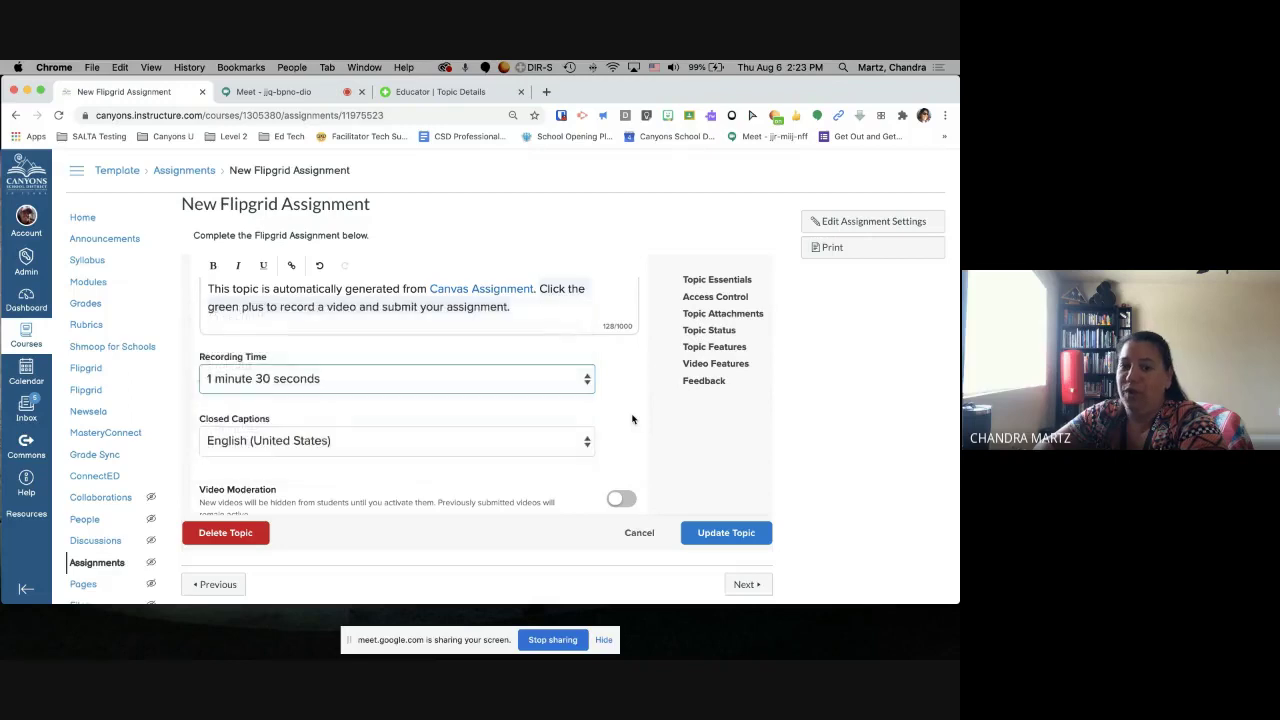
Add the first grinning-face emoji as the topic's media resource
scroll(388, 366, down, 2)
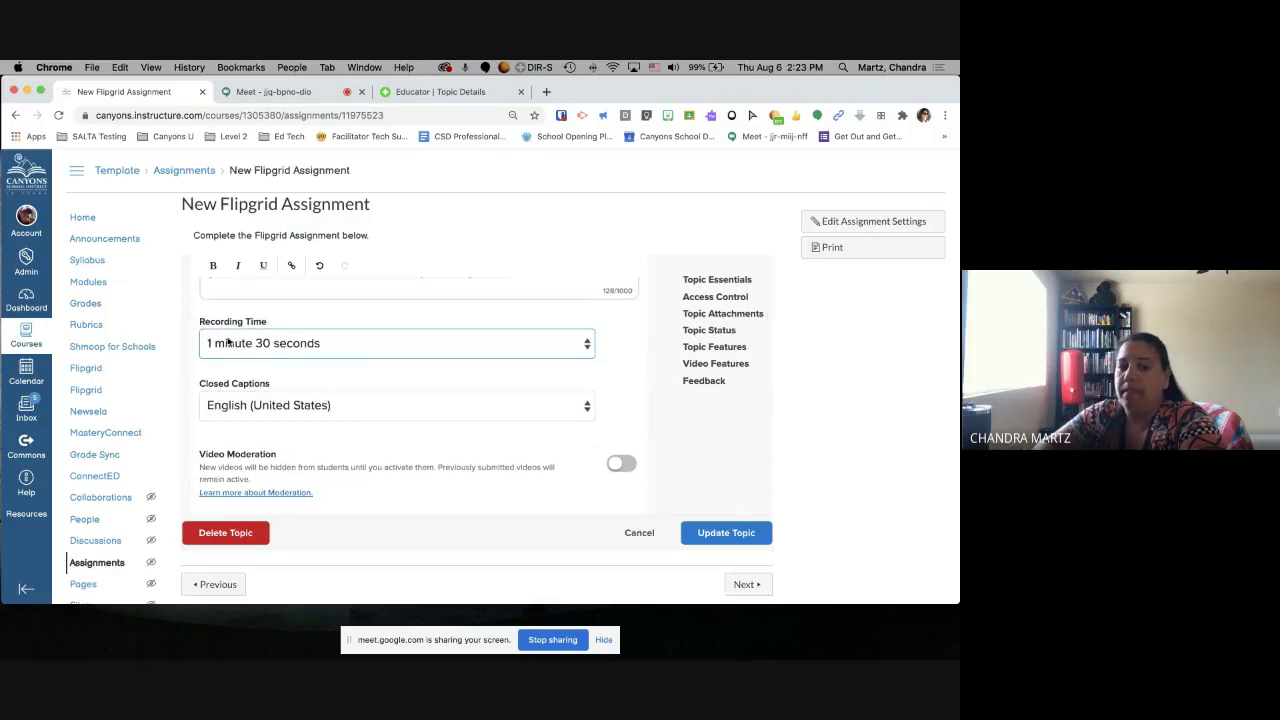
scroll(285, 348, down, 3)
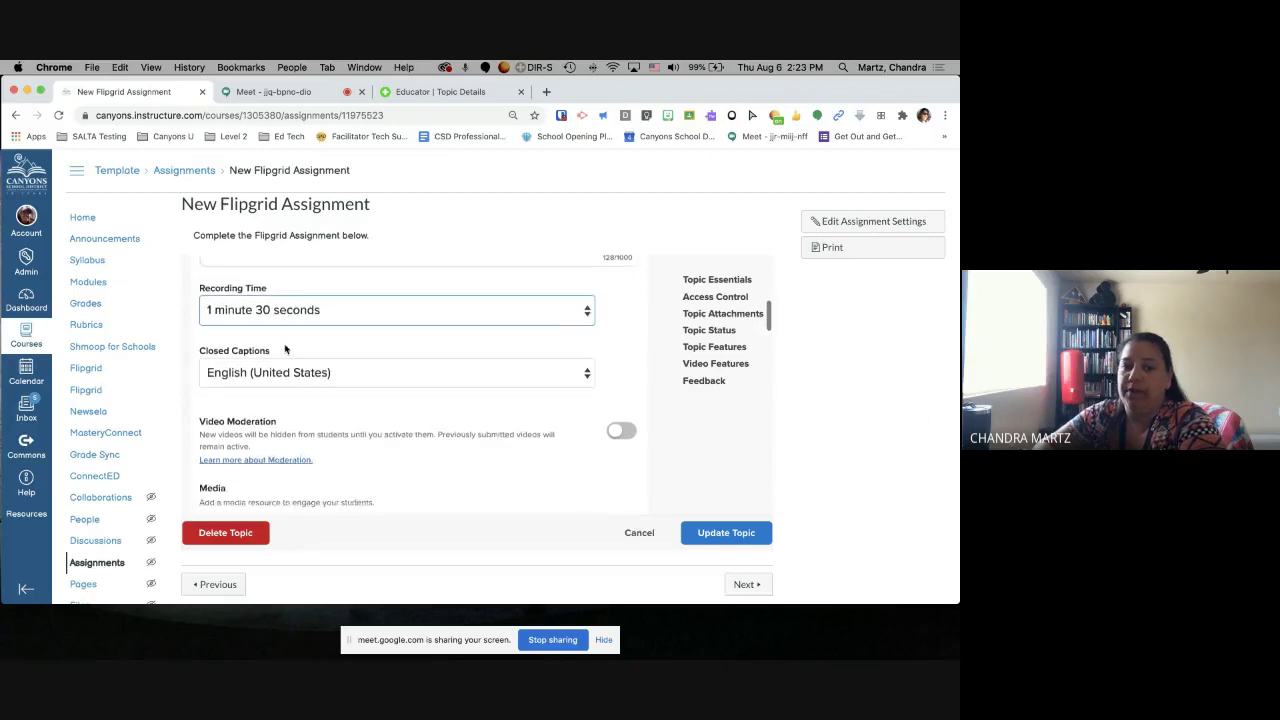
scroll(285, 350, down, 1)
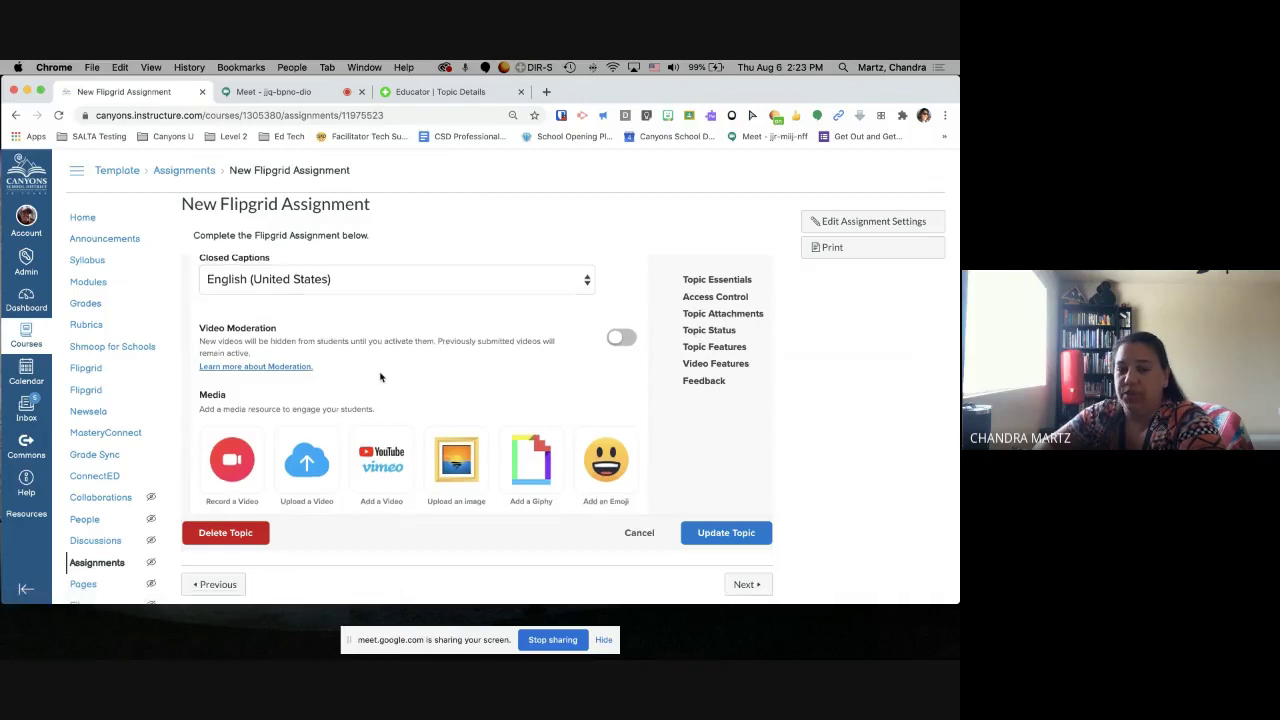
scroll(380, 377, down, 1)
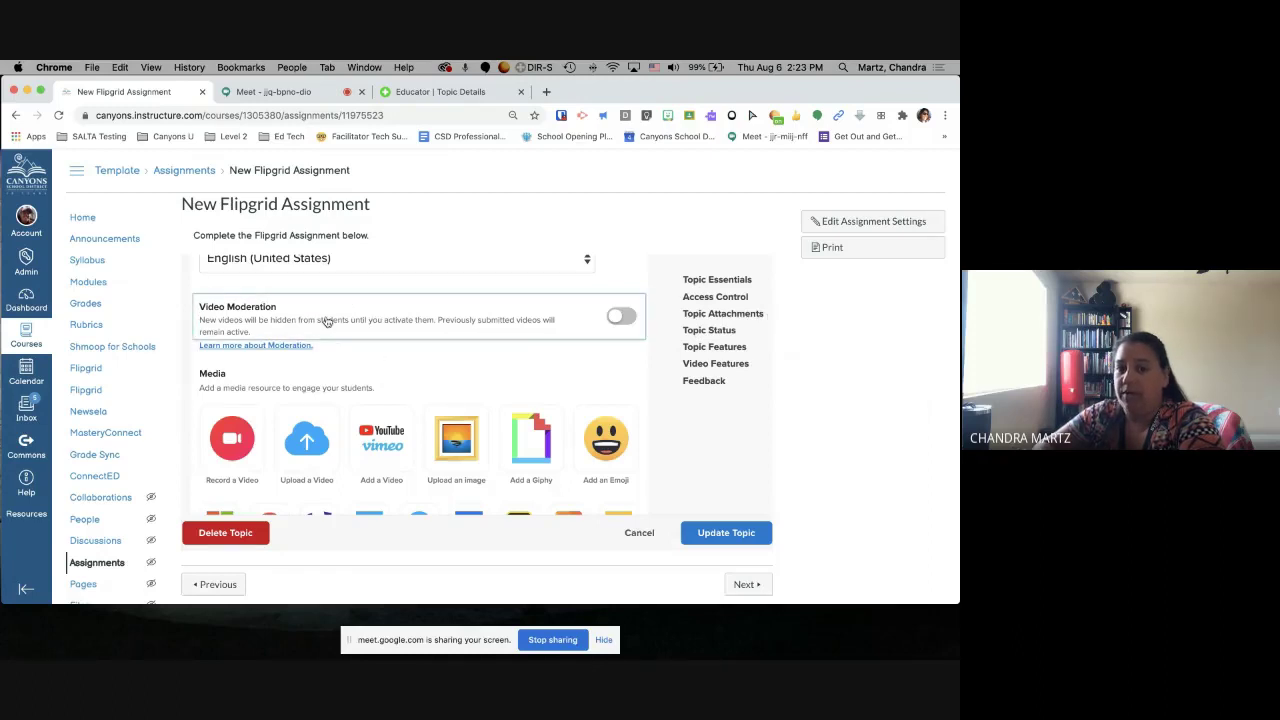
scroll(326, 321, down, 3)
scroll(326, 321, down, 2)
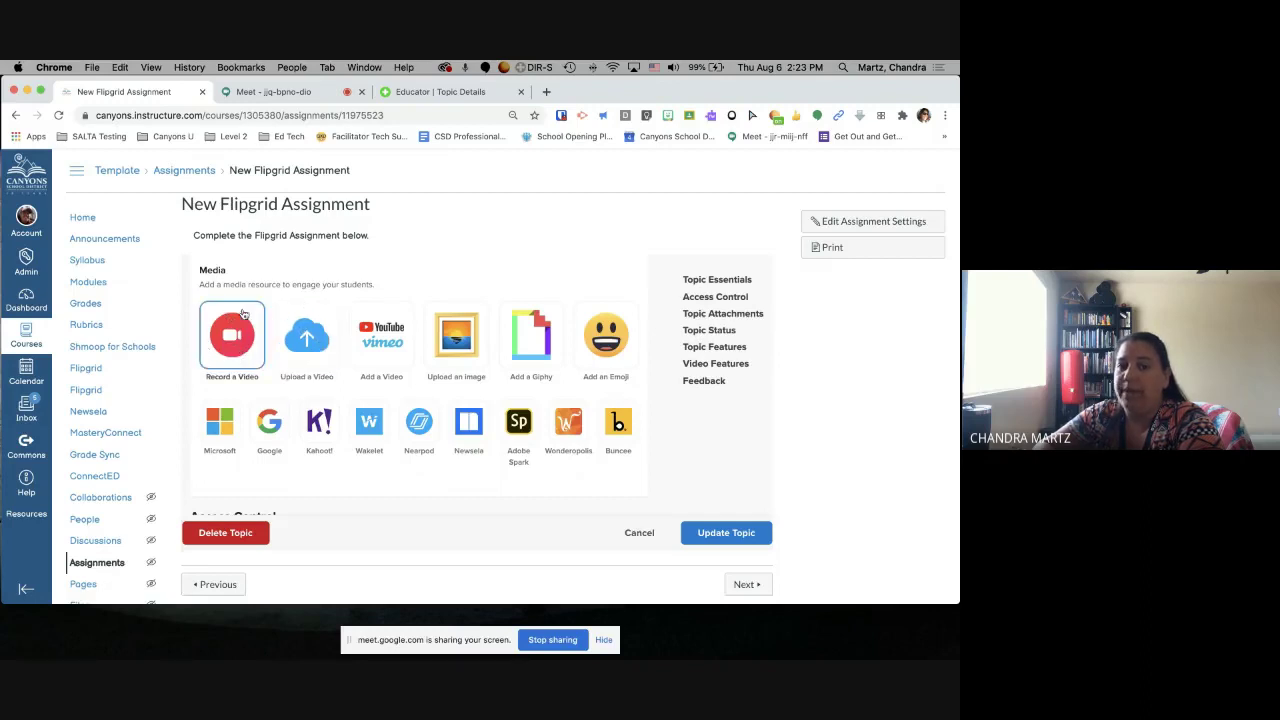
scroll(228, 338, down, 1)
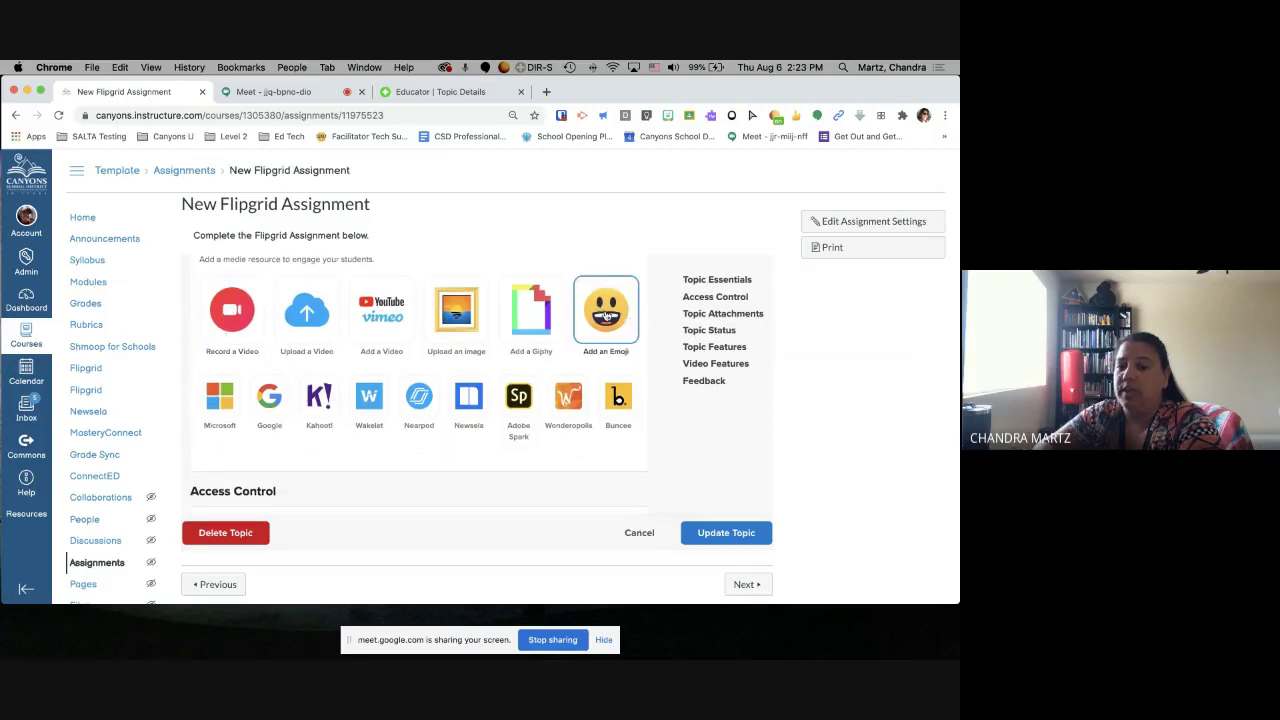
click(606, 316)
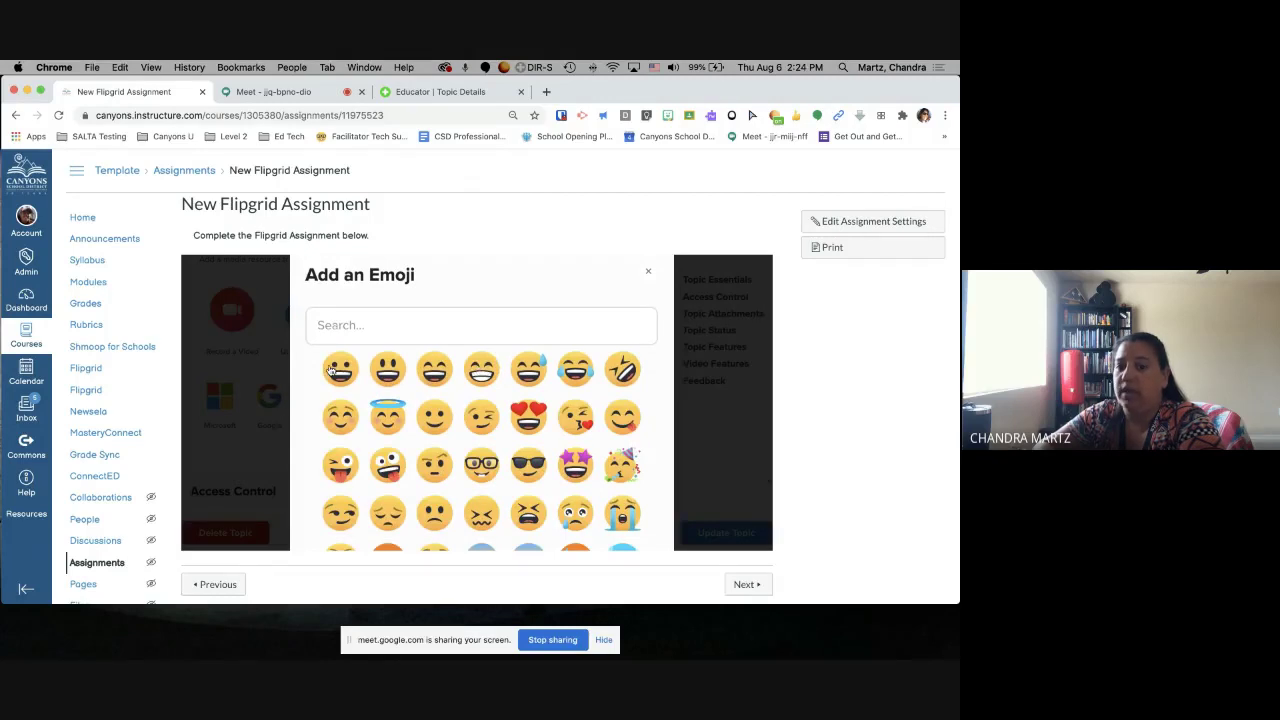
click(331, 370)
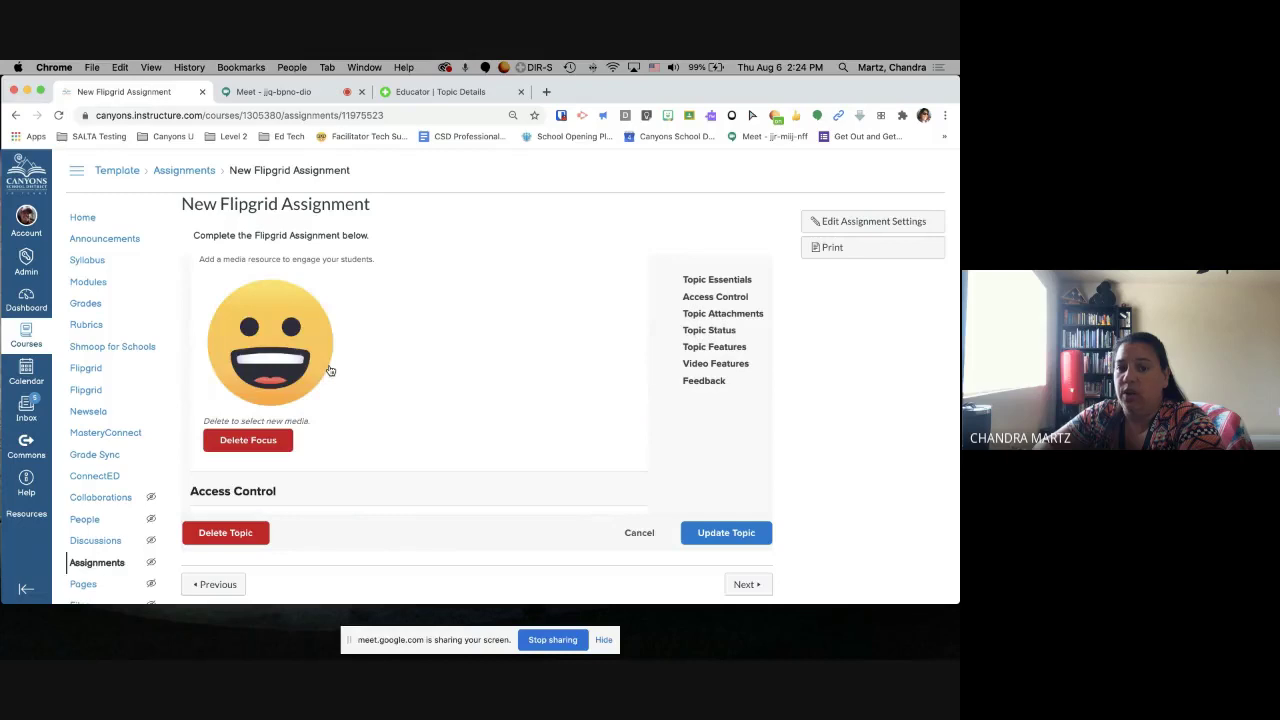
Look over the topic's Access Control settings and the link and title fields for Topic Attachments
scroll(476, 358, down, 3)
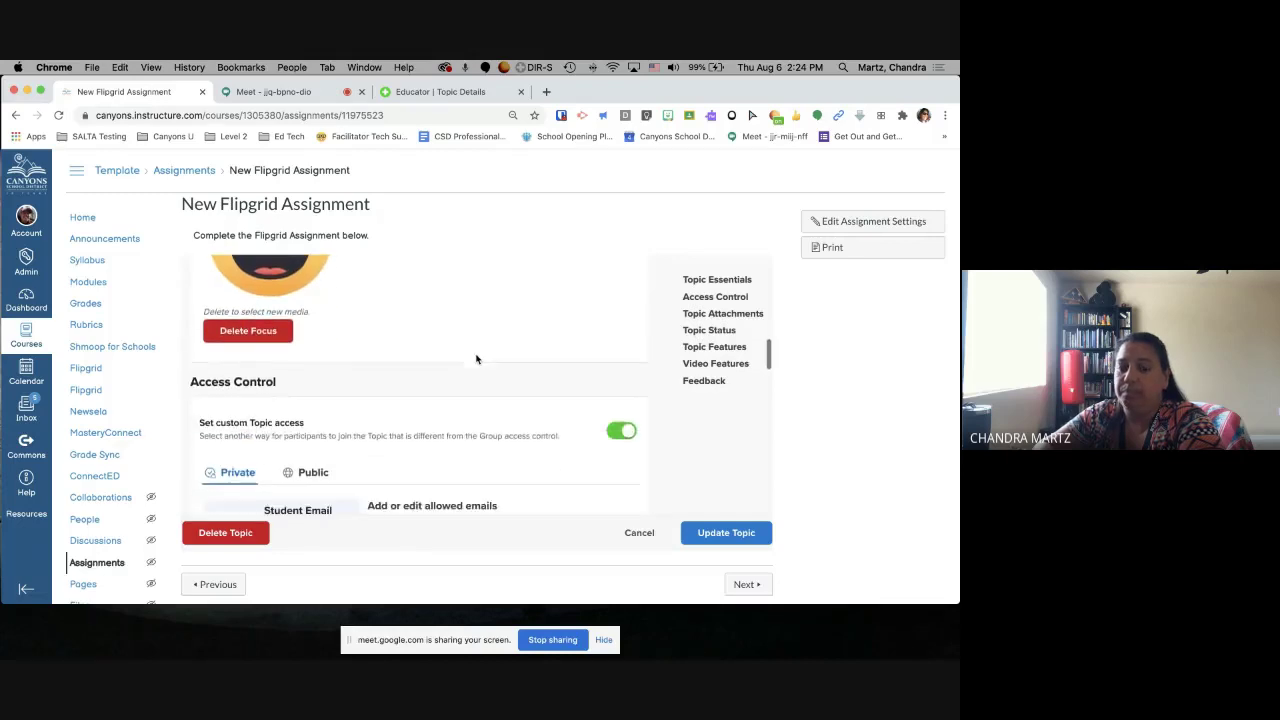
scroll(476, 358, down, 2)
scroll(420, 345, down, 1)
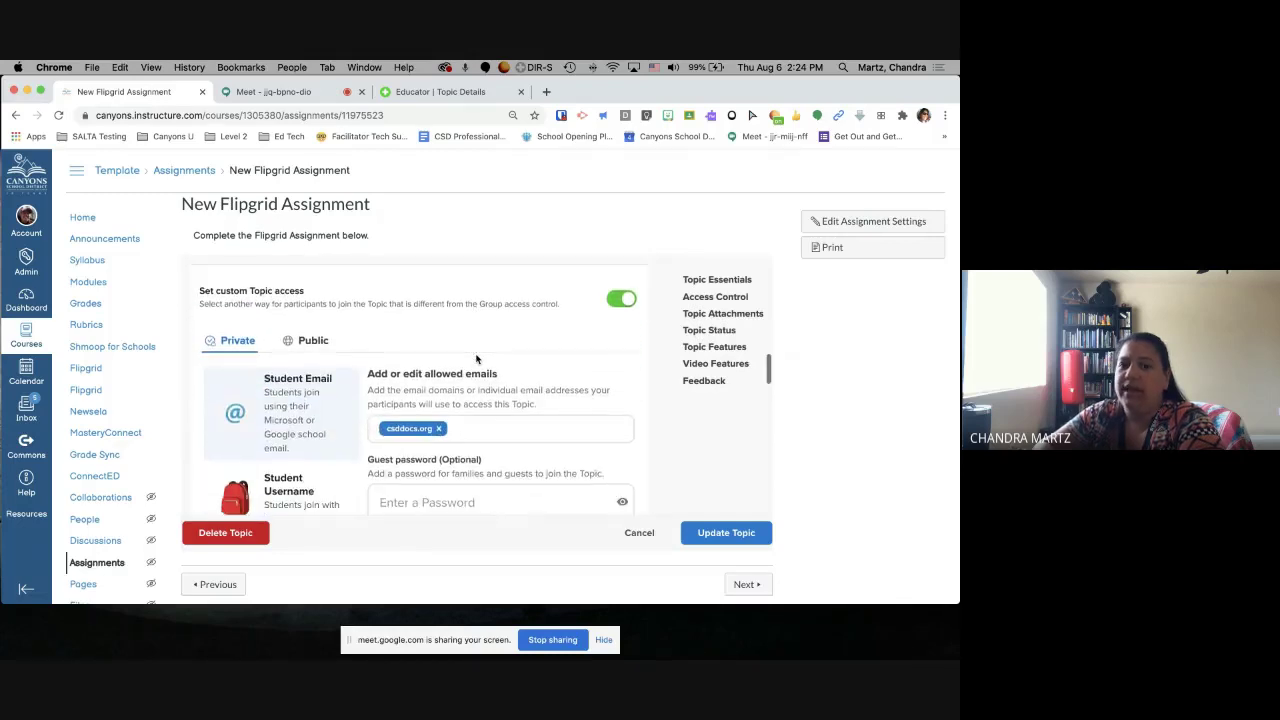
scroll(223, 369, down, 2)
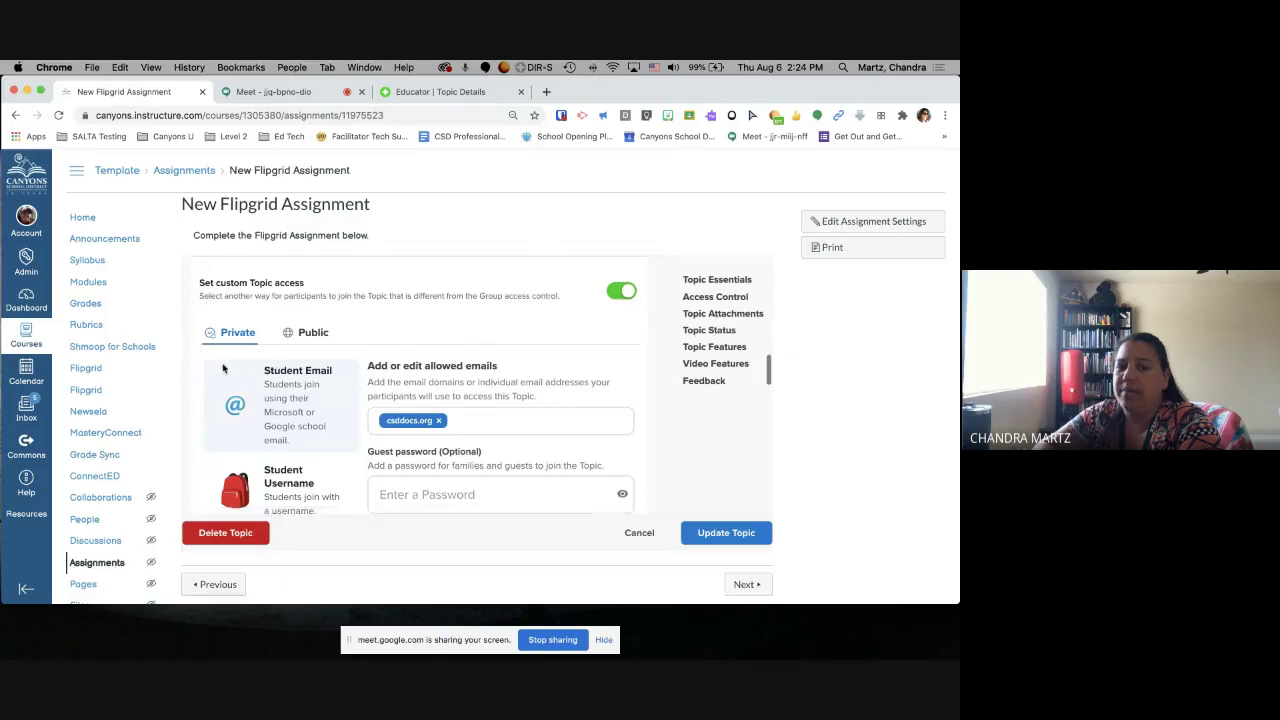
scroll(223, 369, down, 4)
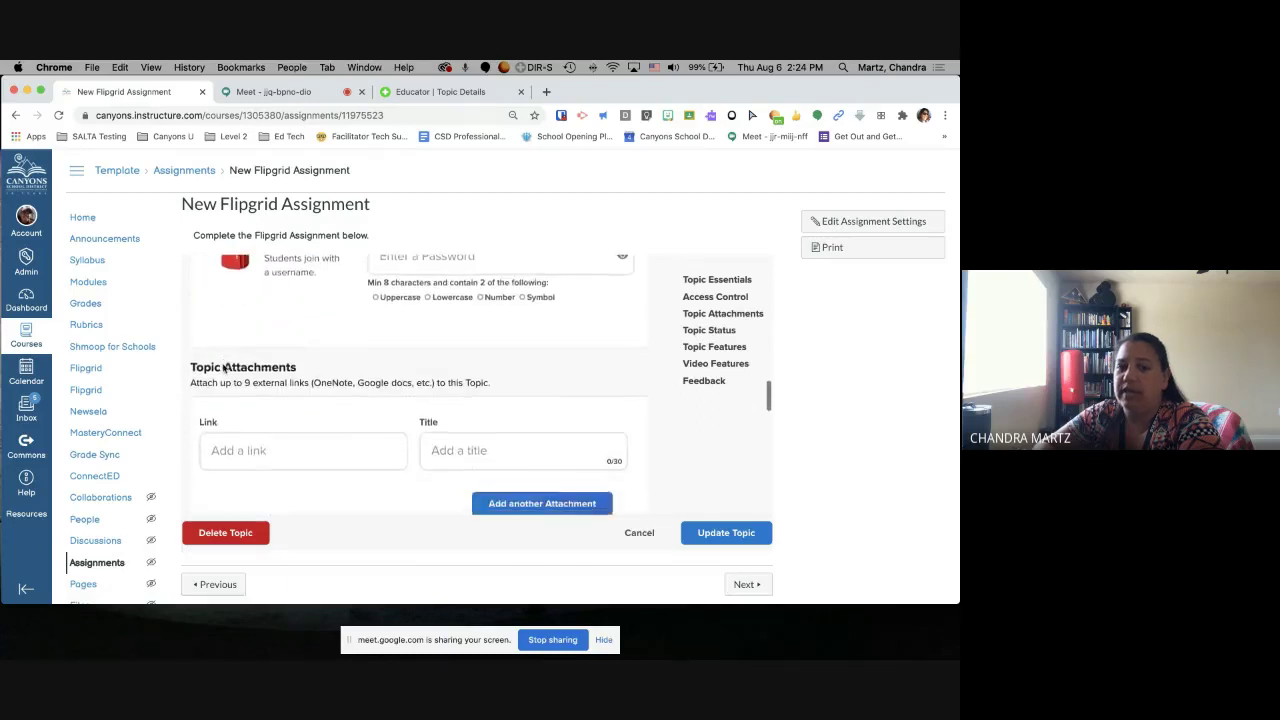
scroll(223, 369, down, 1)
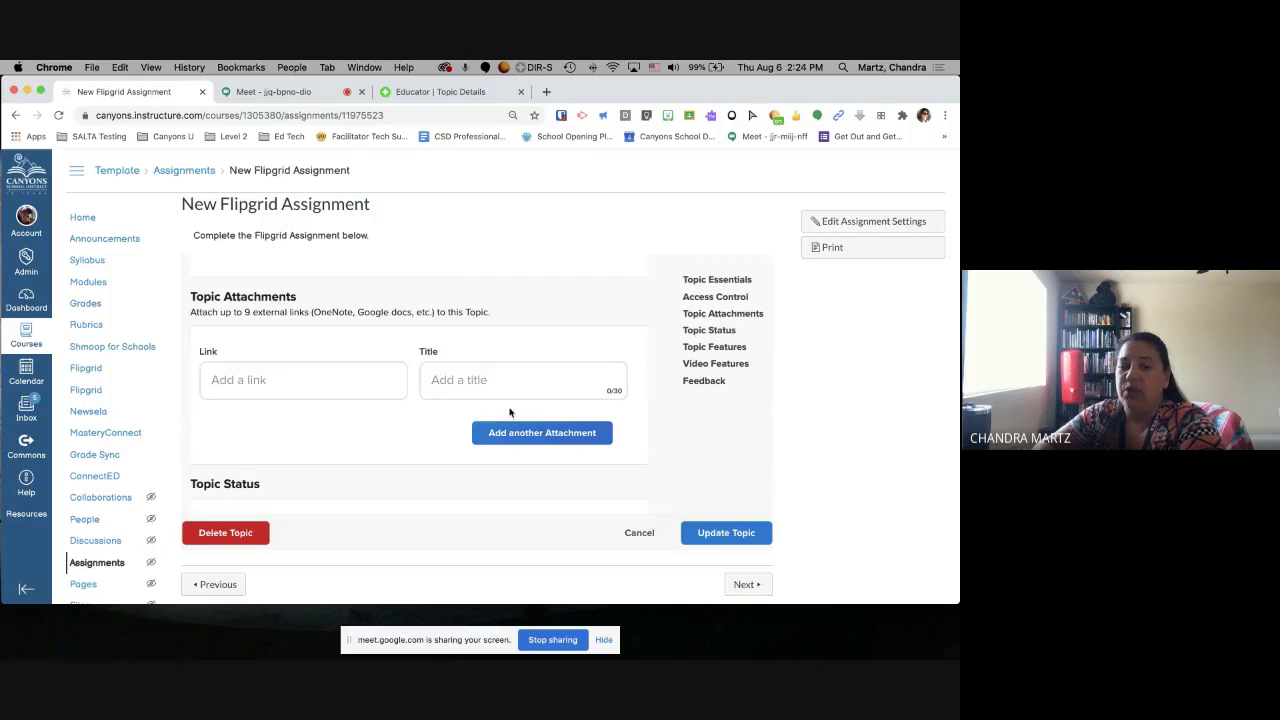
scroll(509, 412, down, 2)
Delete the grinning-face emoji from the topic's media resource
scroll(509, 412, up, 10)
scroll(509, 412, up, 5)
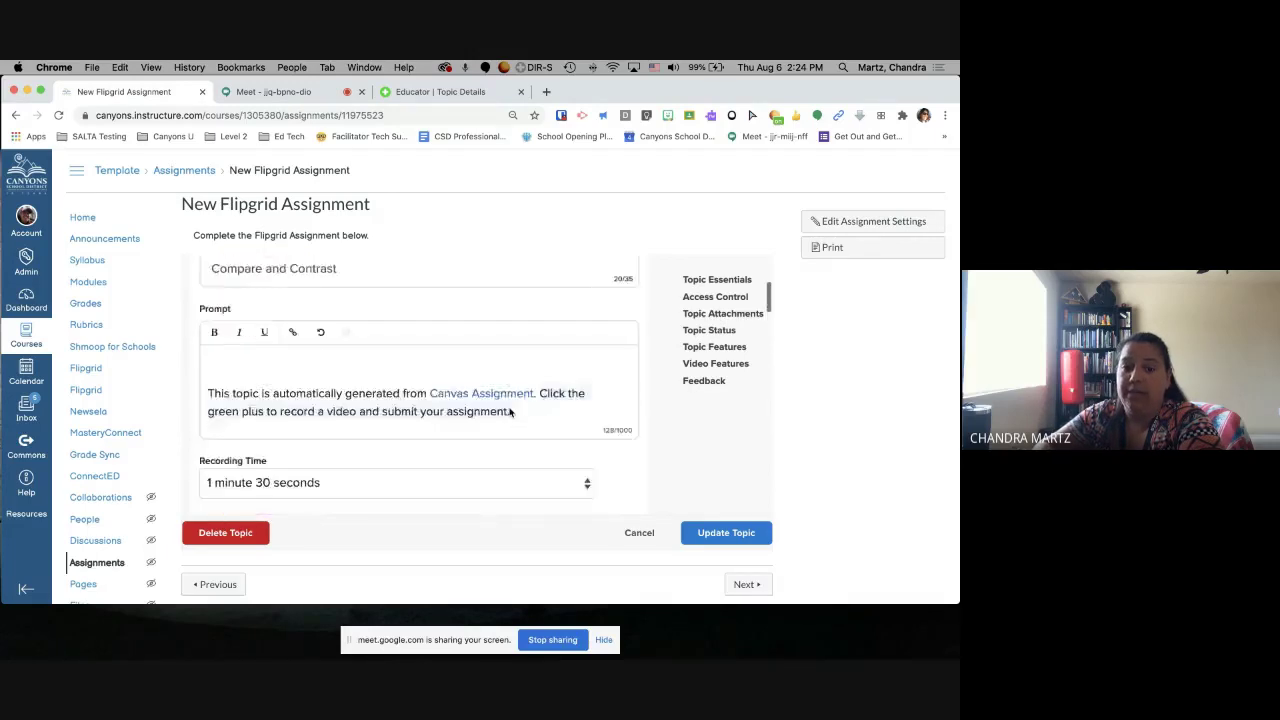
scroll(509, 412, down, 6)
scroll(509, 412, up, 3)
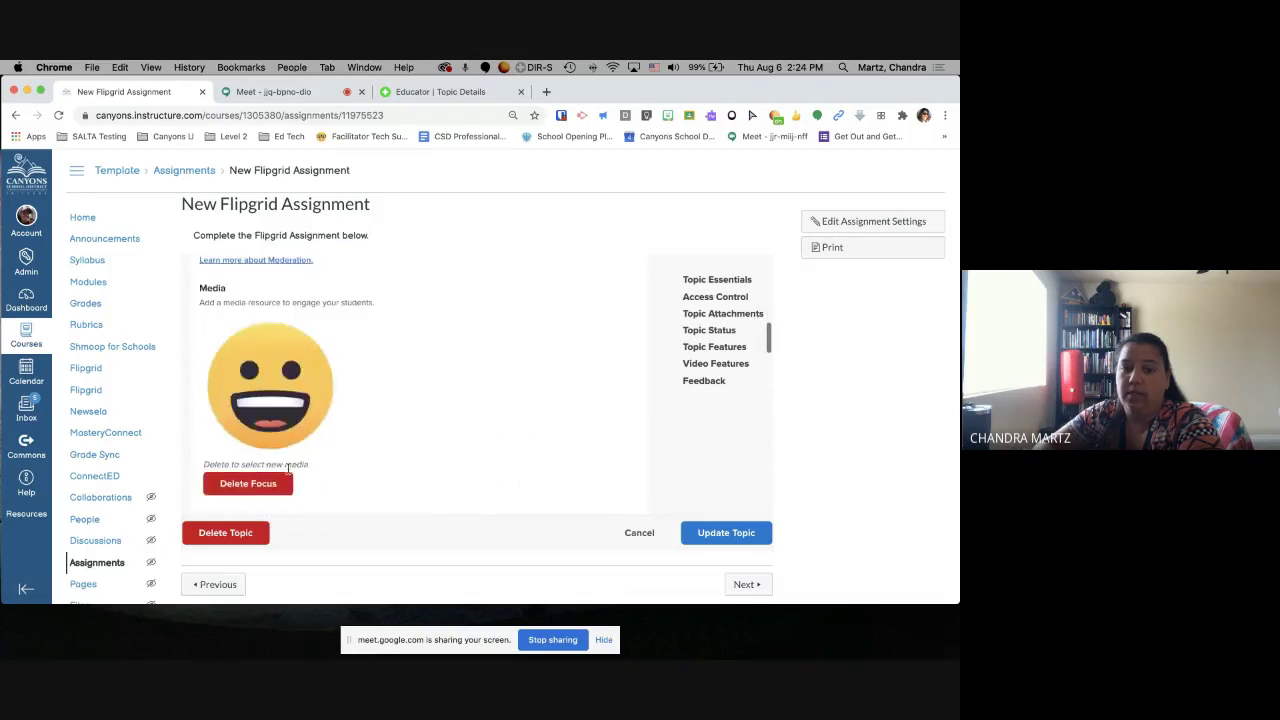
click(248, 484)
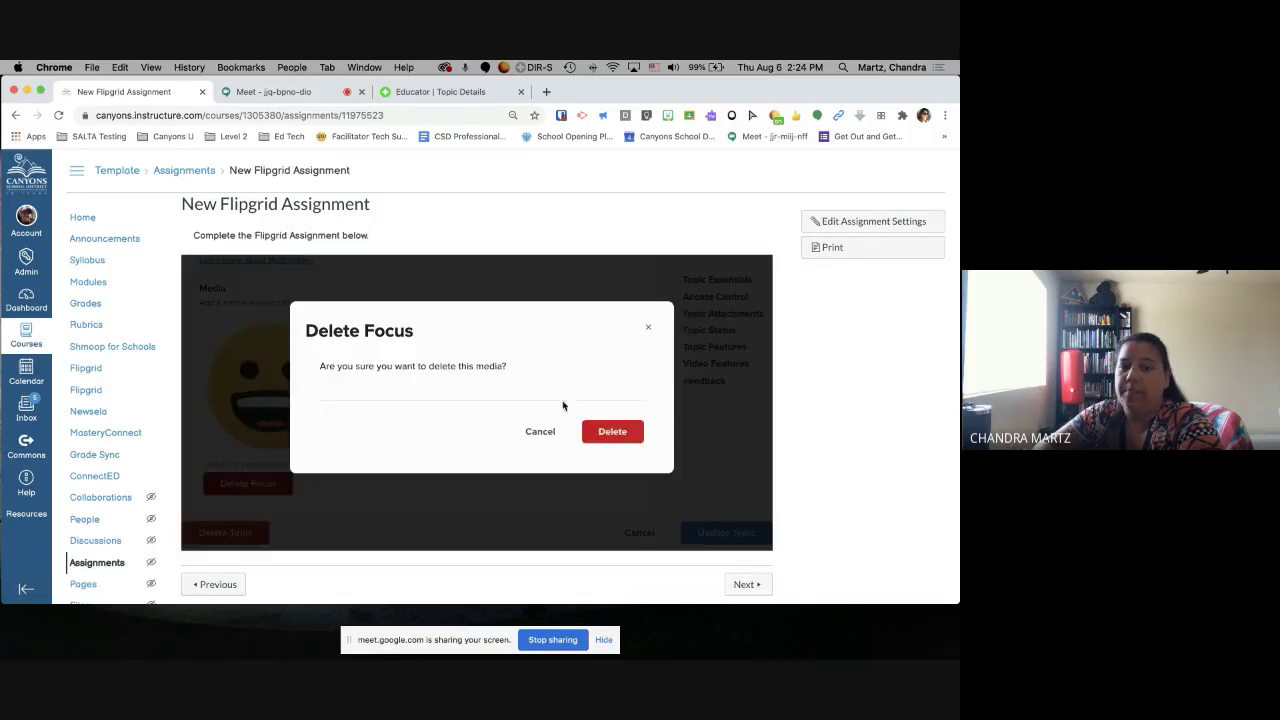
click(625, 435)
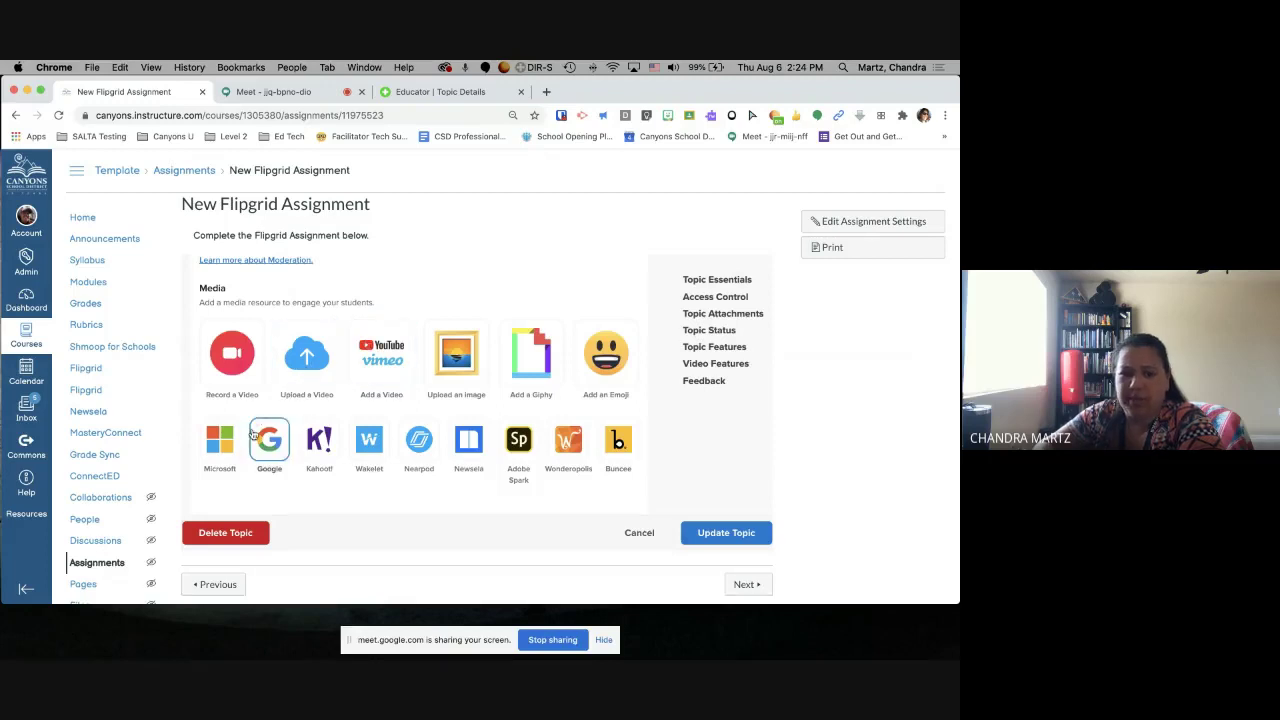
Review the topic's status, scheduled dates, notification, download and follower settings
scroll(278, 441, down, 3)
scroll(278, 441, down, 10)
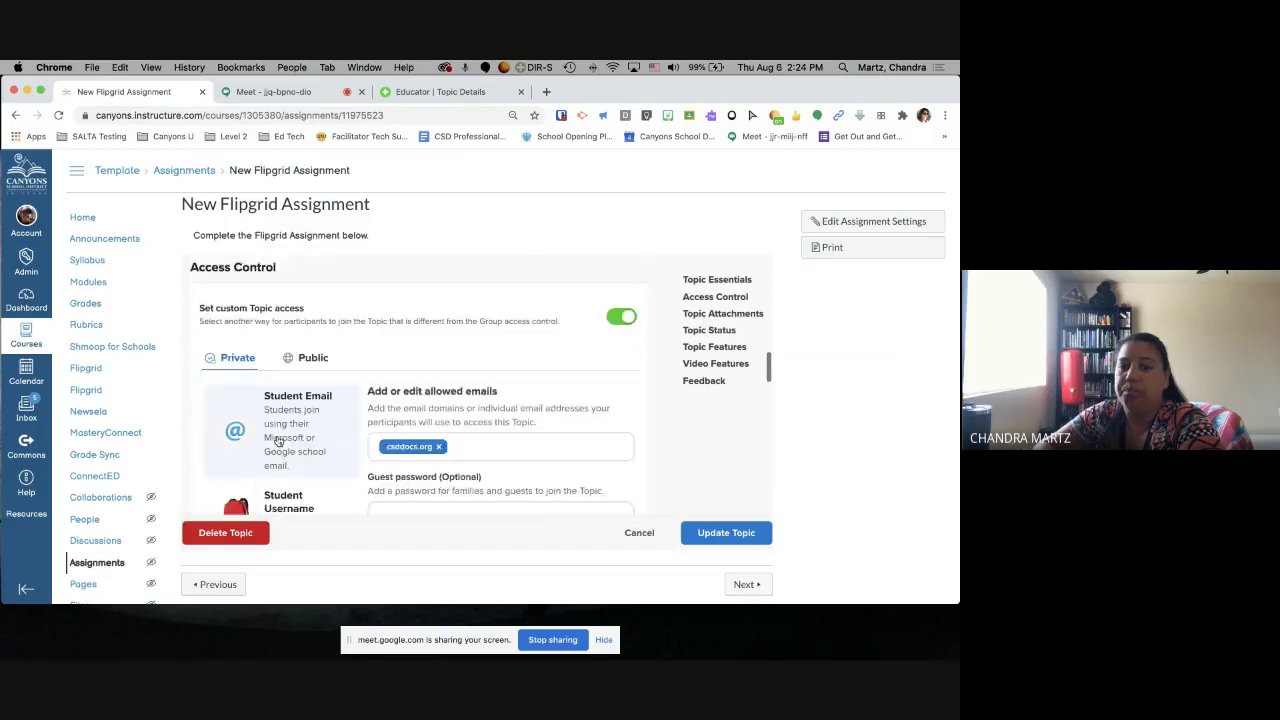
scroll(278, 441, down, 5)
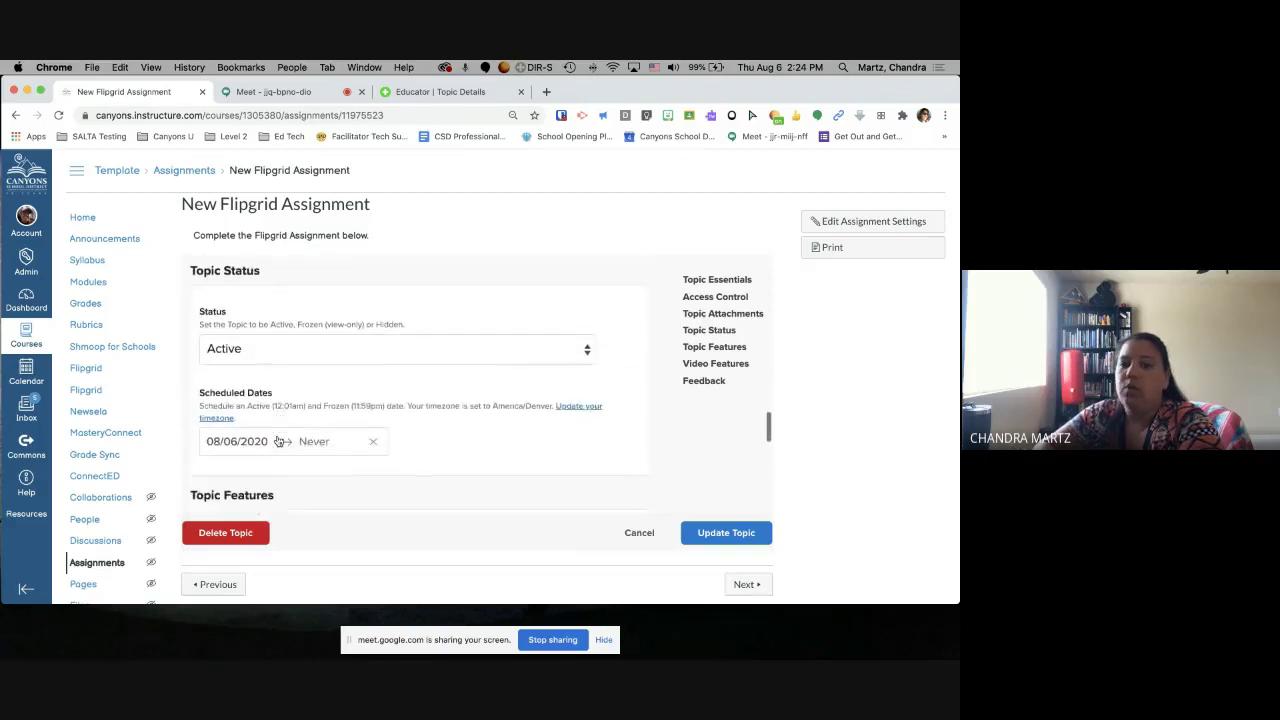
scroll(278, 441, down, 2)
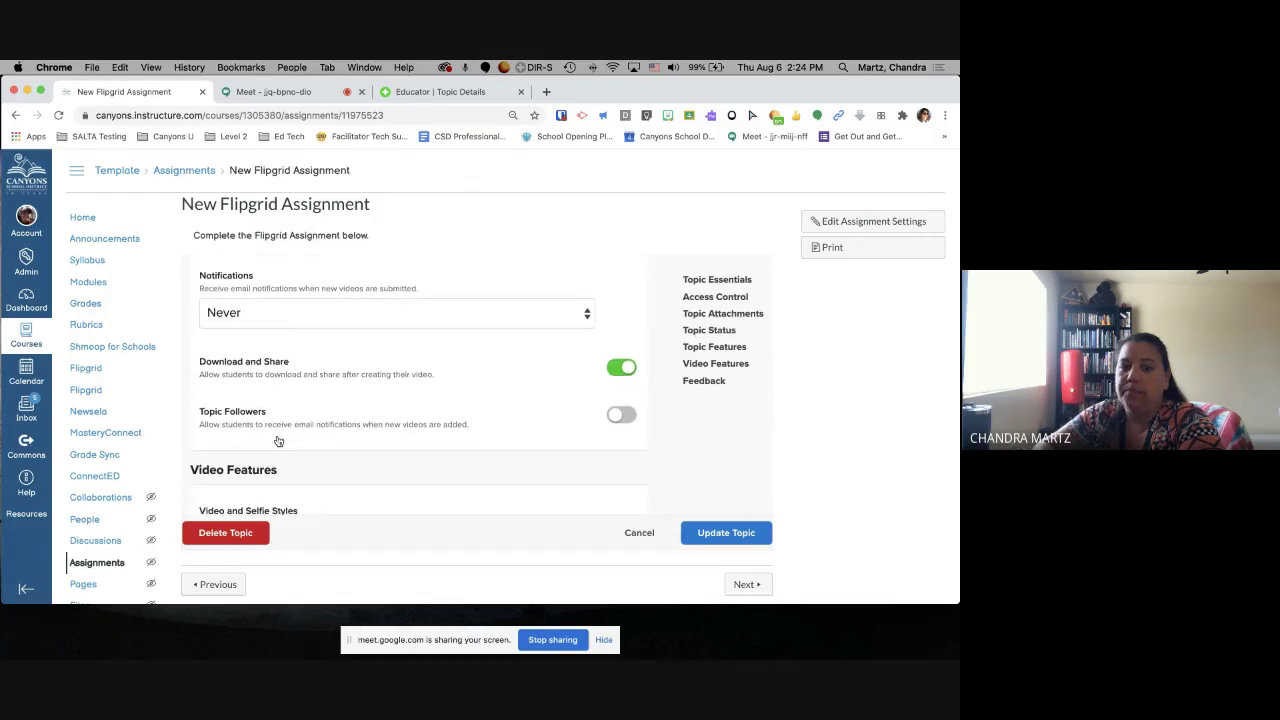
scroll(278, 441, up, 1)
scroll(278, 441, down, 3)
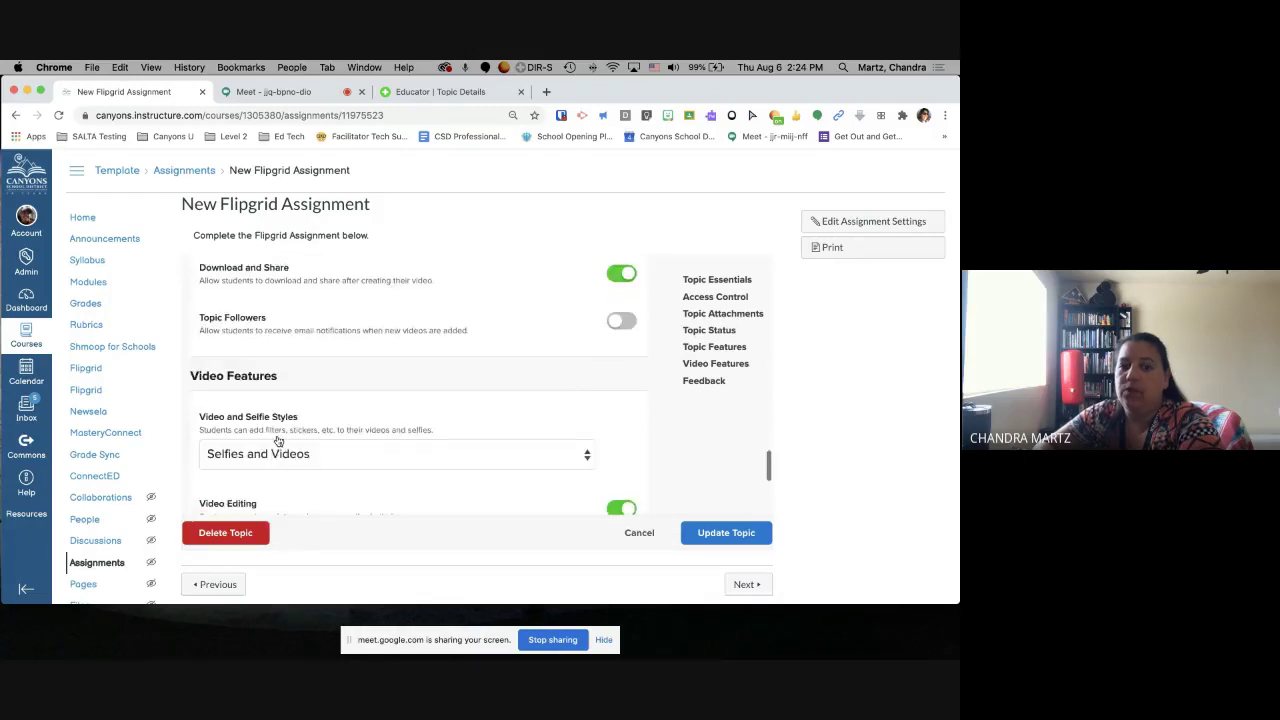
Examine the Video Features options, from selfie styles and video editing to comments, attachment links, view count, likes and sticky notes
scroll(278, 441, down, 2)
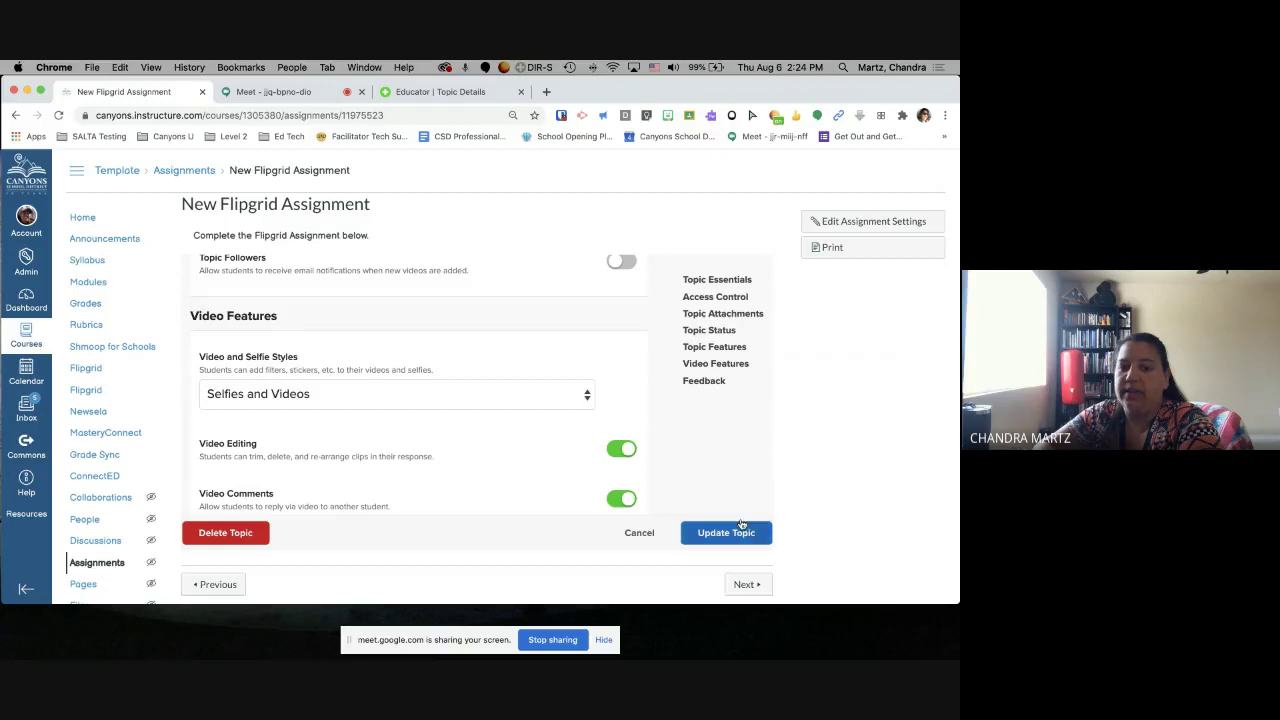
scroll(465, 402, down, 1)
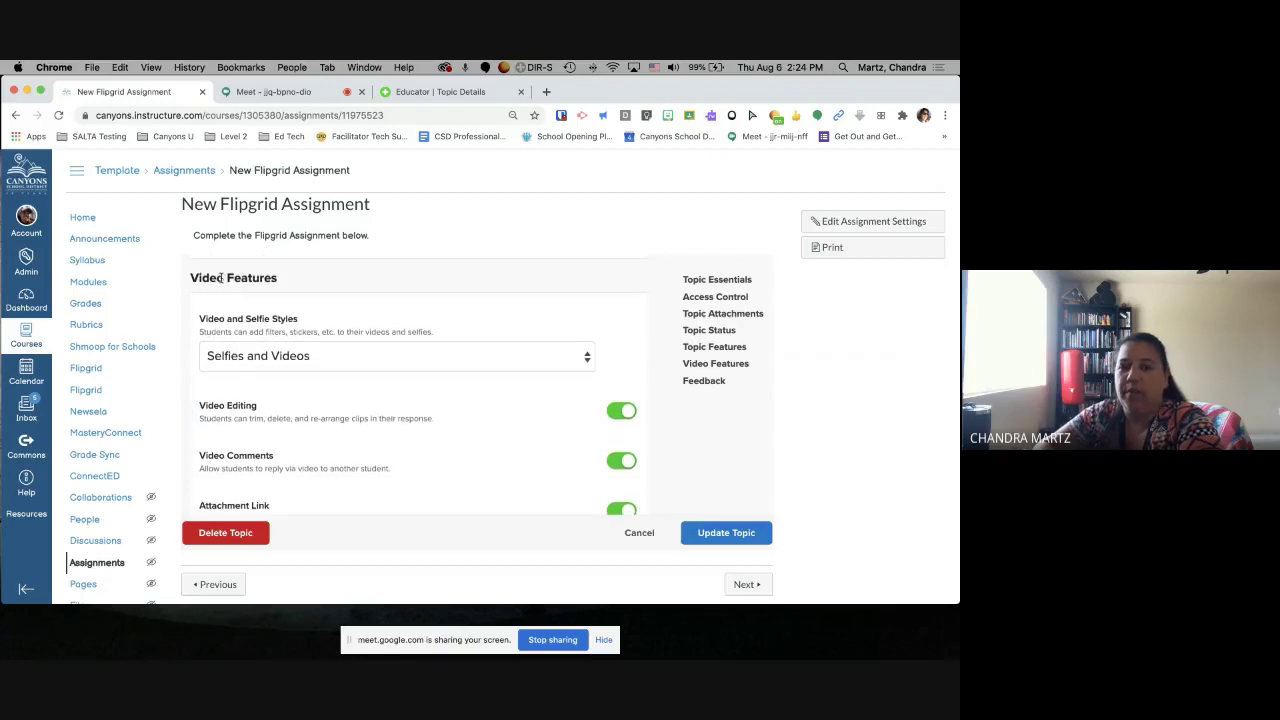
drag(190, 278, 295, 282)
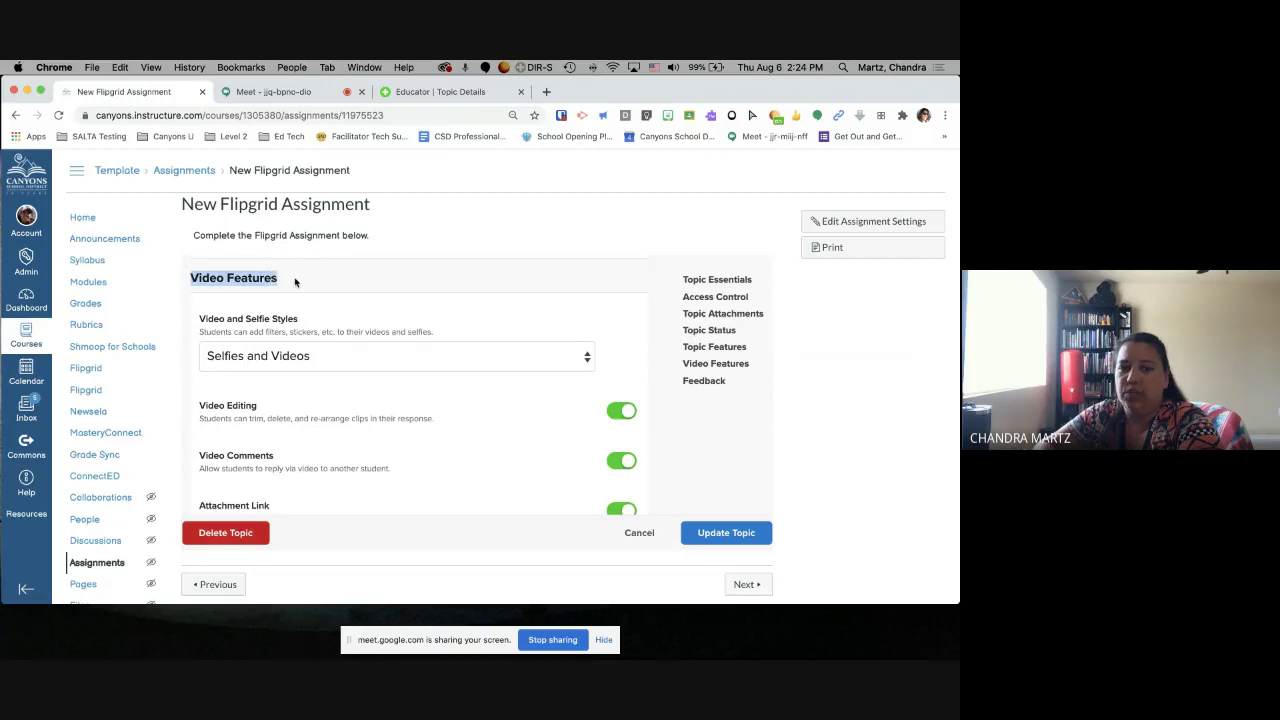
scroll(291, 403, down, 1)
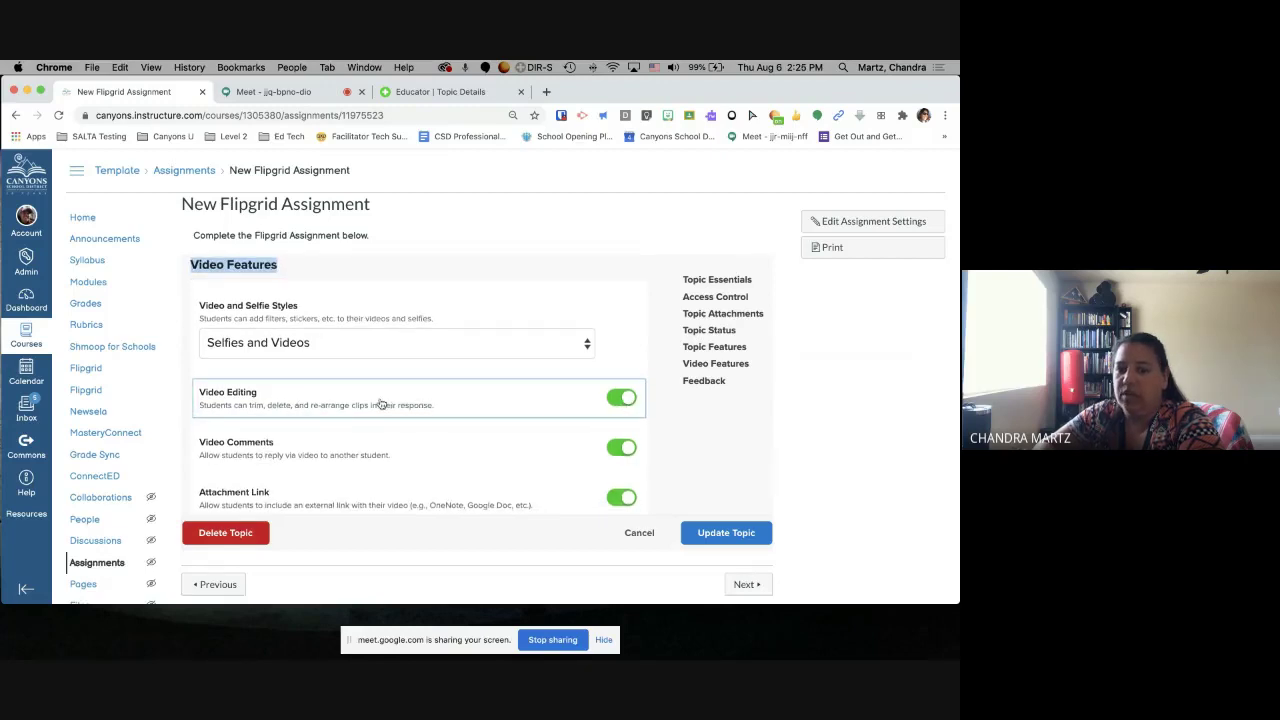
scroll(380, 403, down, 2)
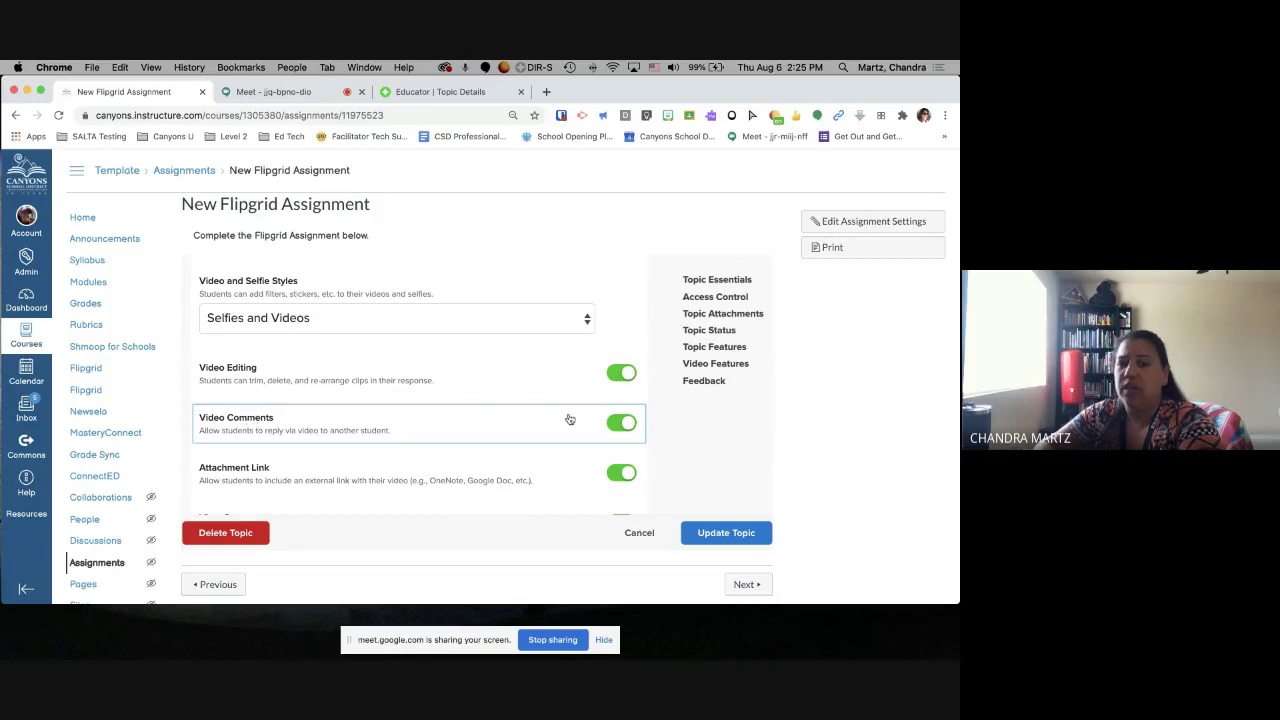
scroll(462, 410, down, 3)
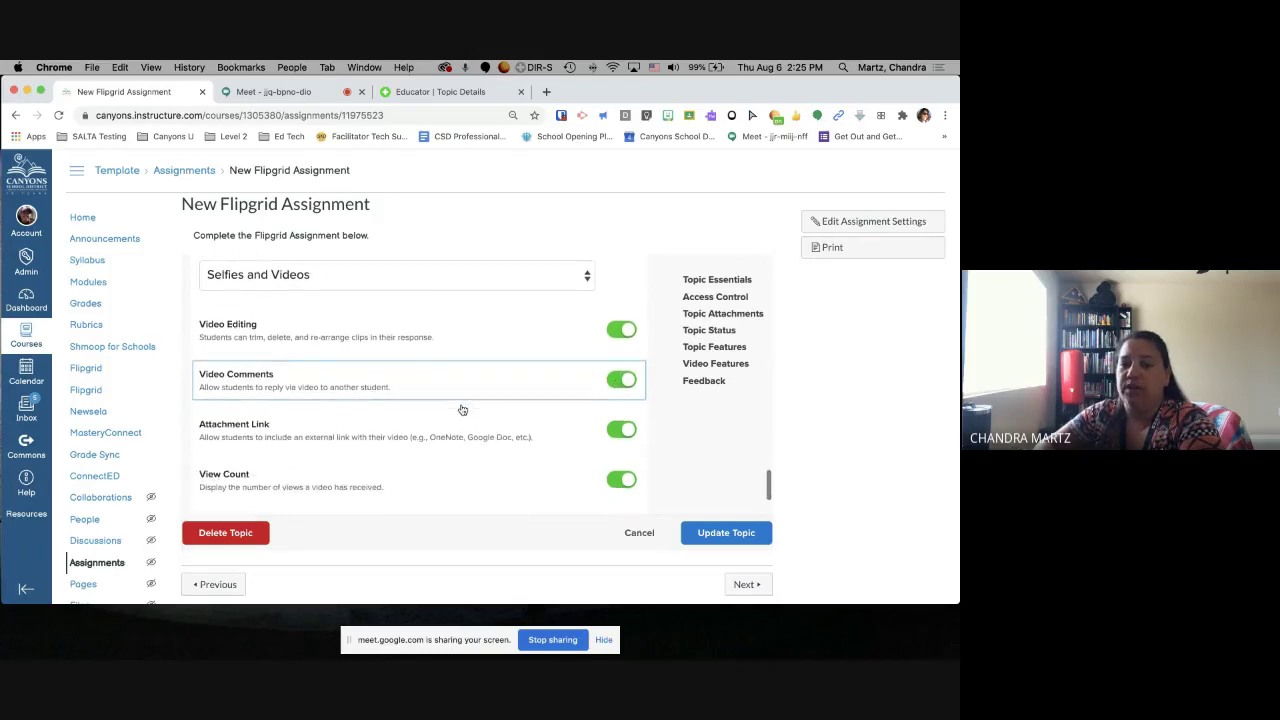
scroll(462, 410, down, 2)
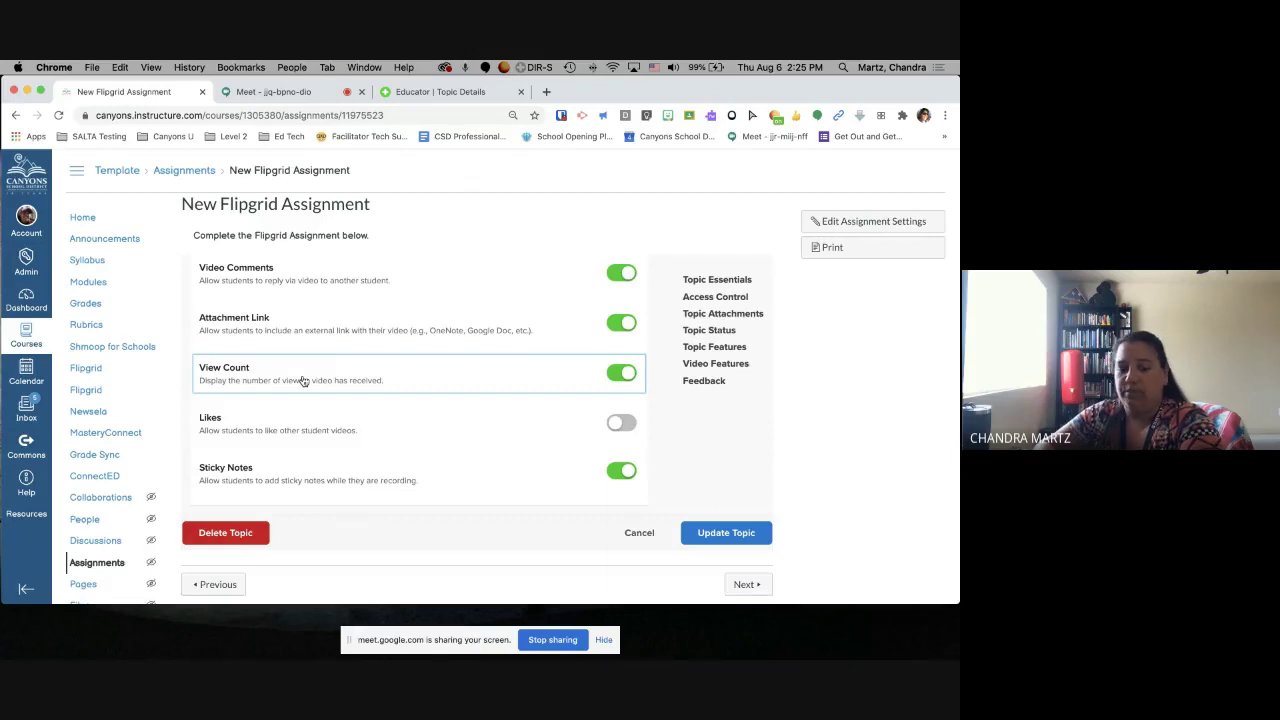
scroll(303, 381, down, 1)
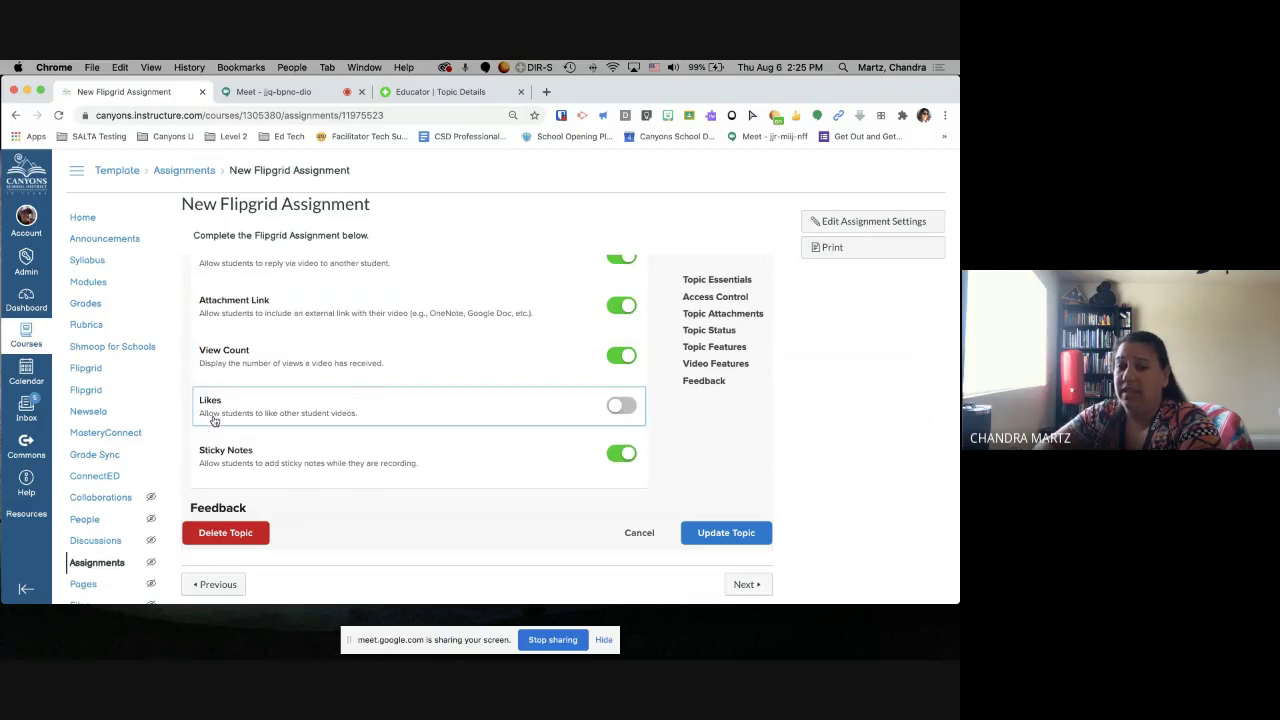
scroll(213, 421, down, 1)
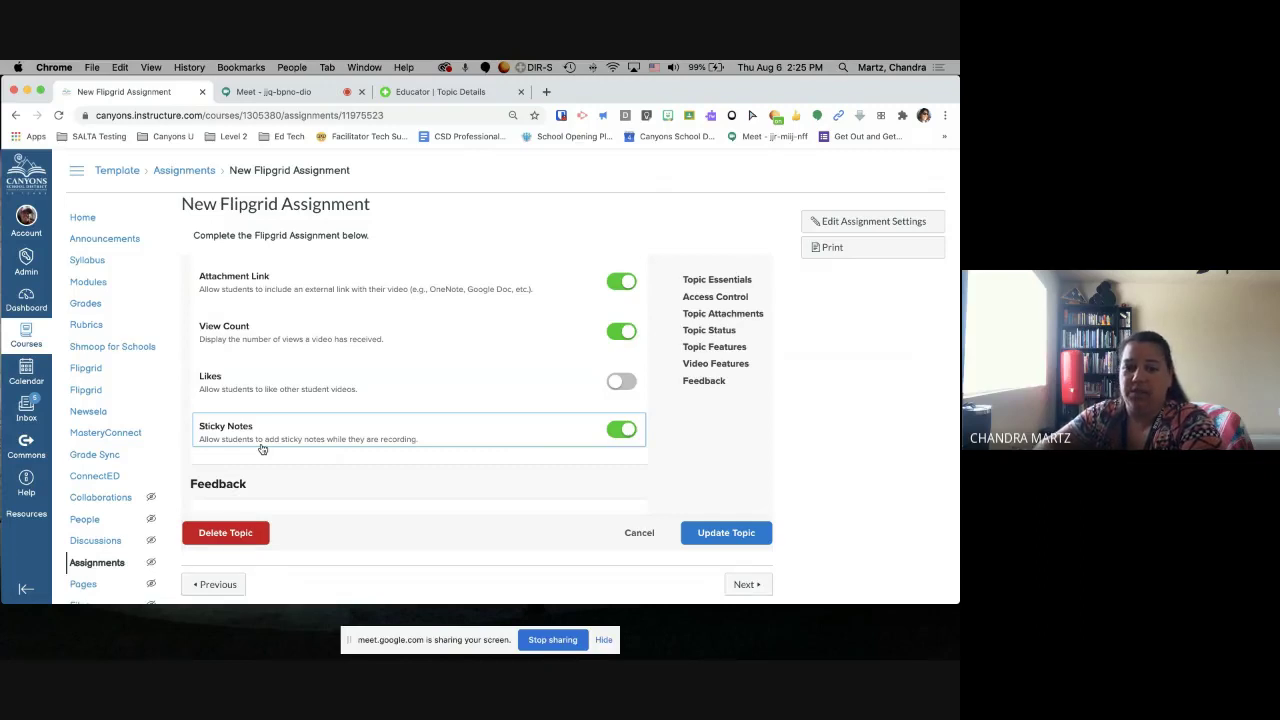
scroll(262, 449, down, 1)
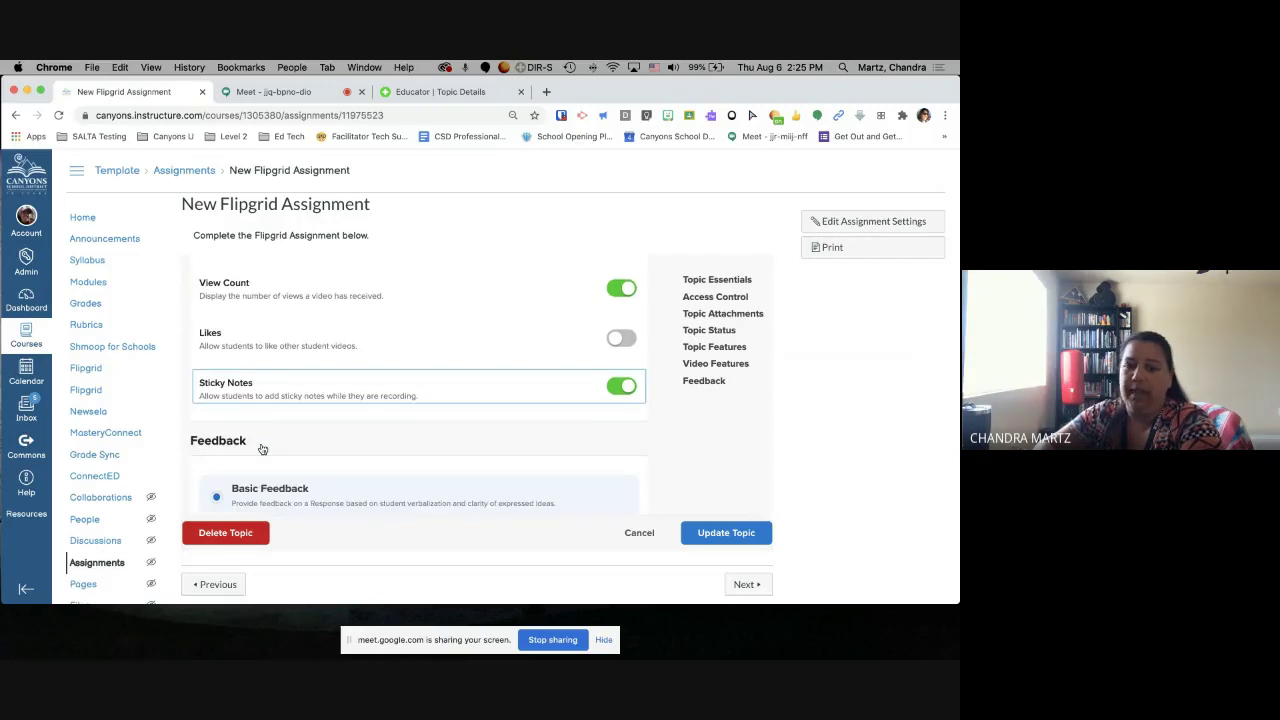
Examine the topic's Basic and Custom Feedback options, including the Ideas and Performance criteria
scroll(262, 449, down, 1)
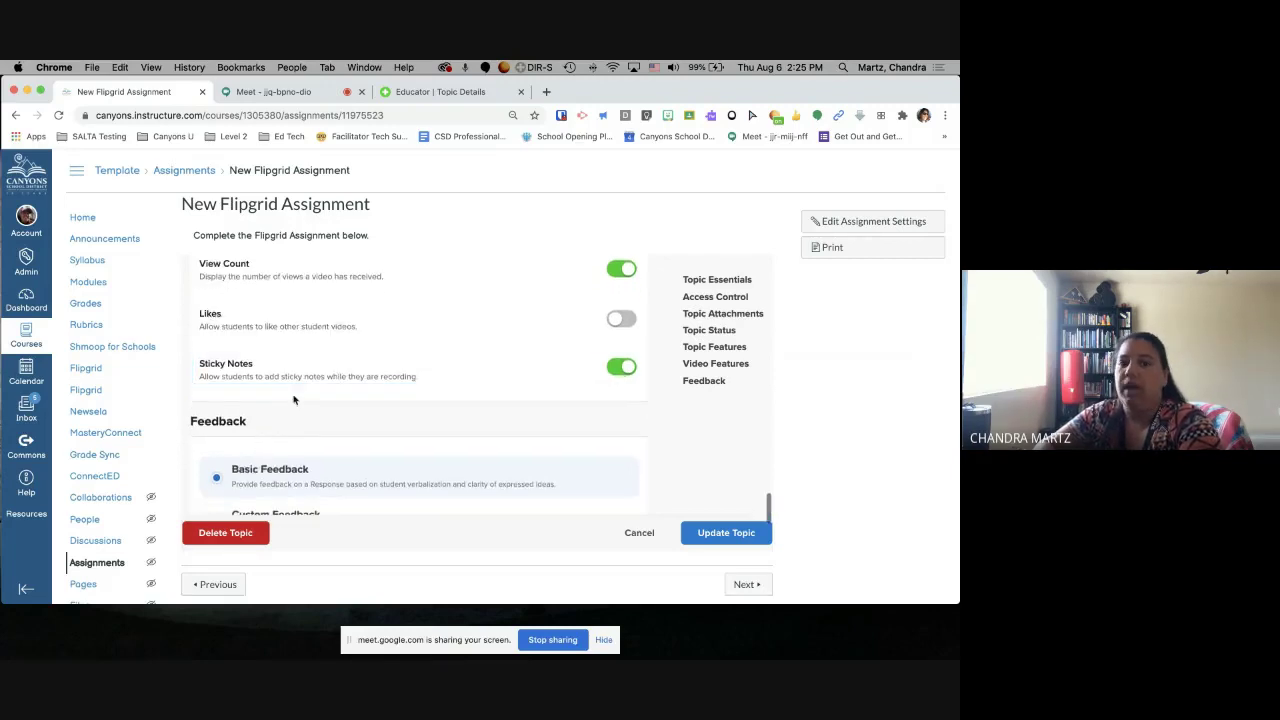
scroll(309, 382, down, 2)
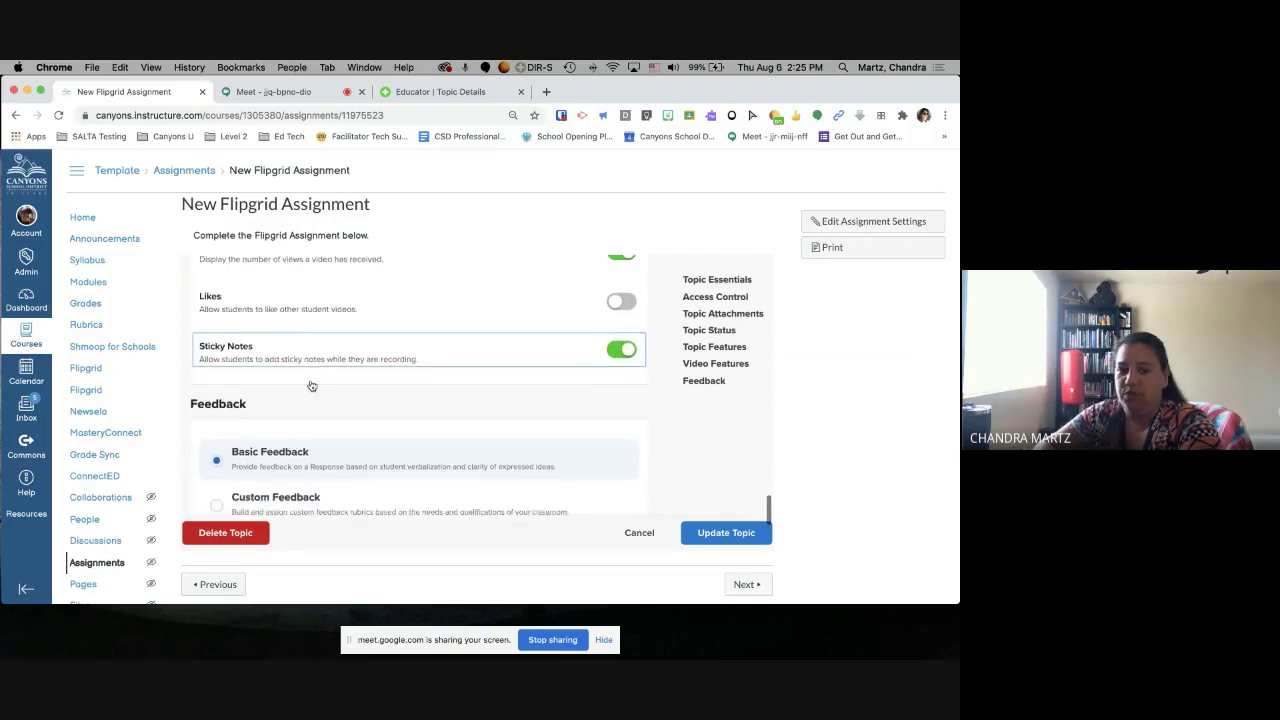
scroll(311, 385, down, 1)
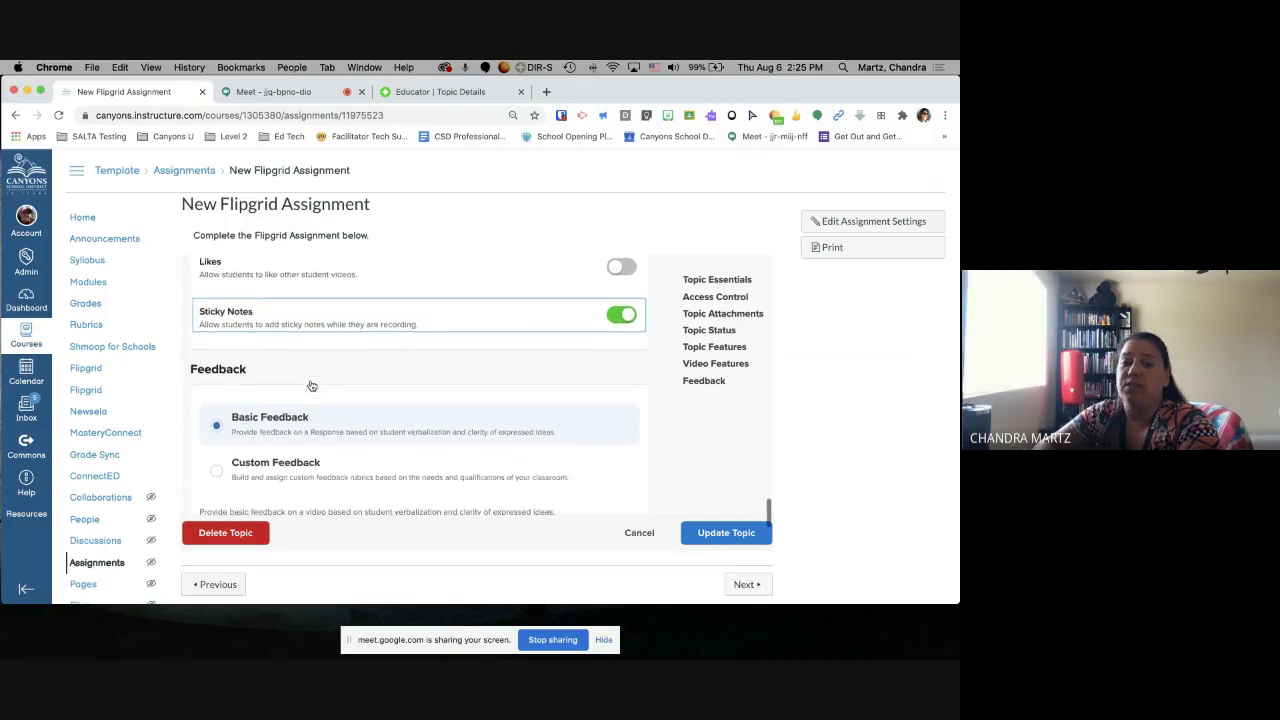
scroll(311, 385, down, 3)
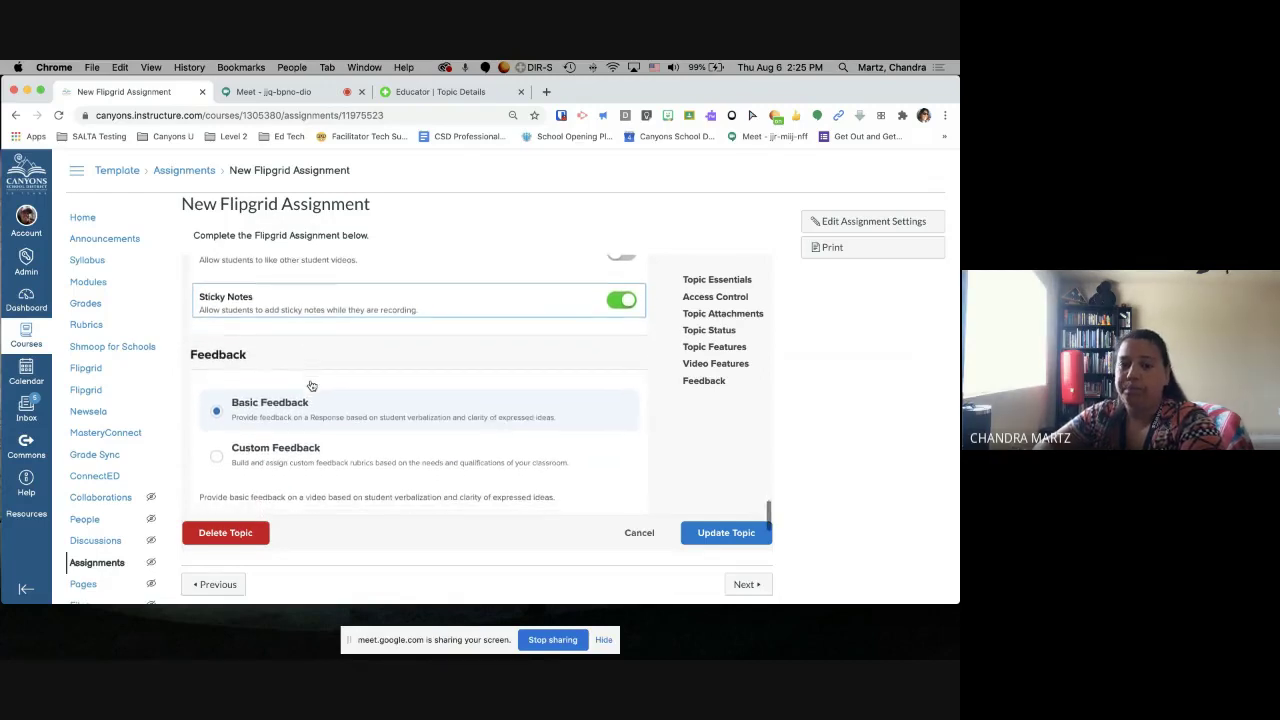
scroll(311, 385, down, 2)
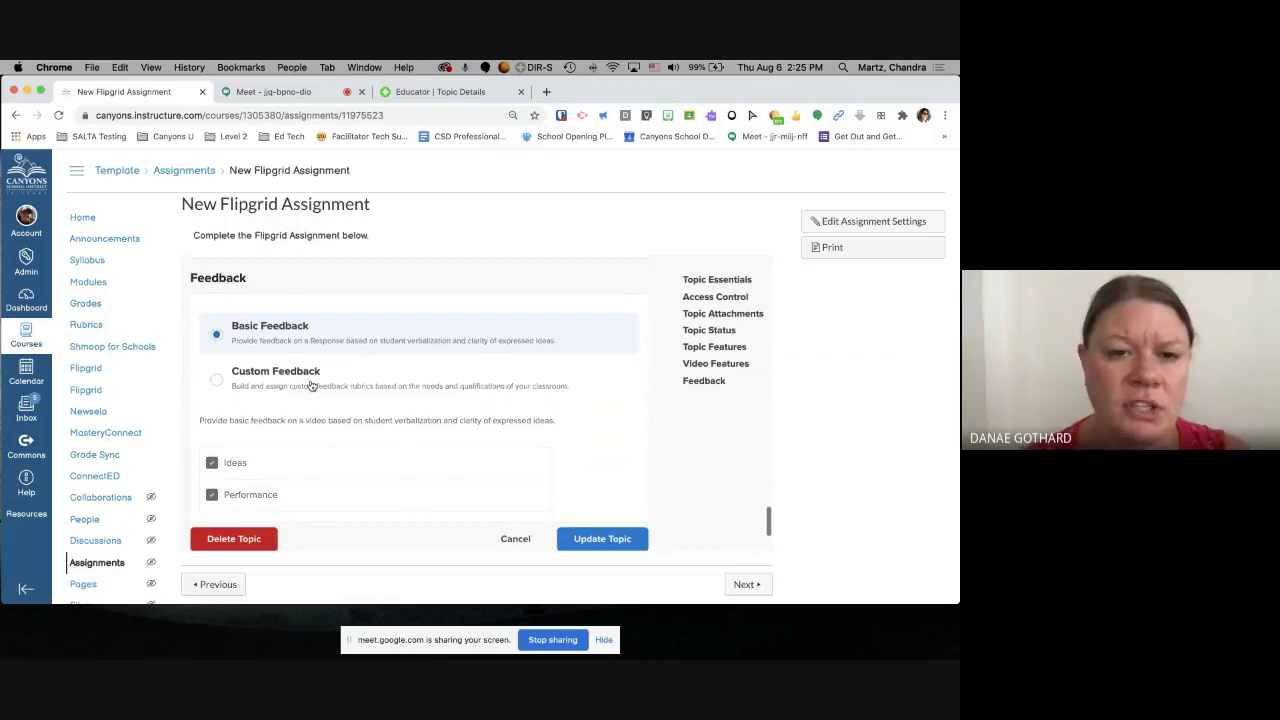
scroll(311, 385, down, 1)
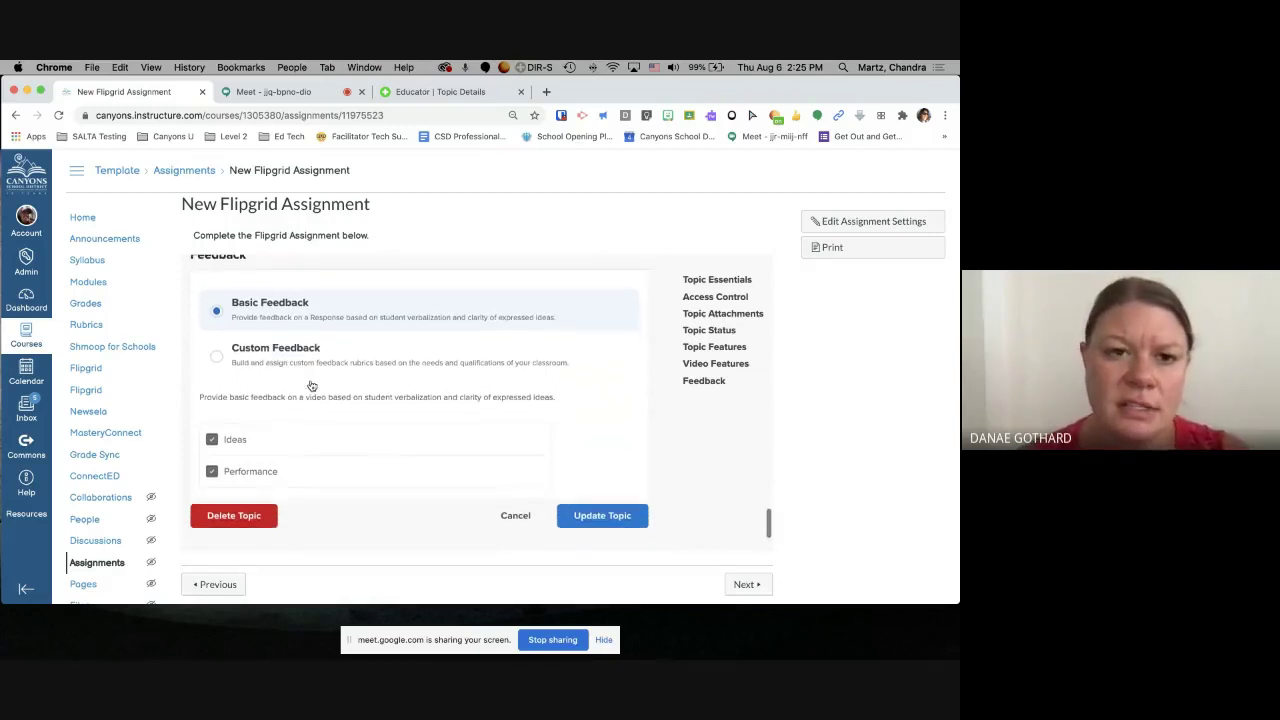
scroll(311, 385, up, 1)
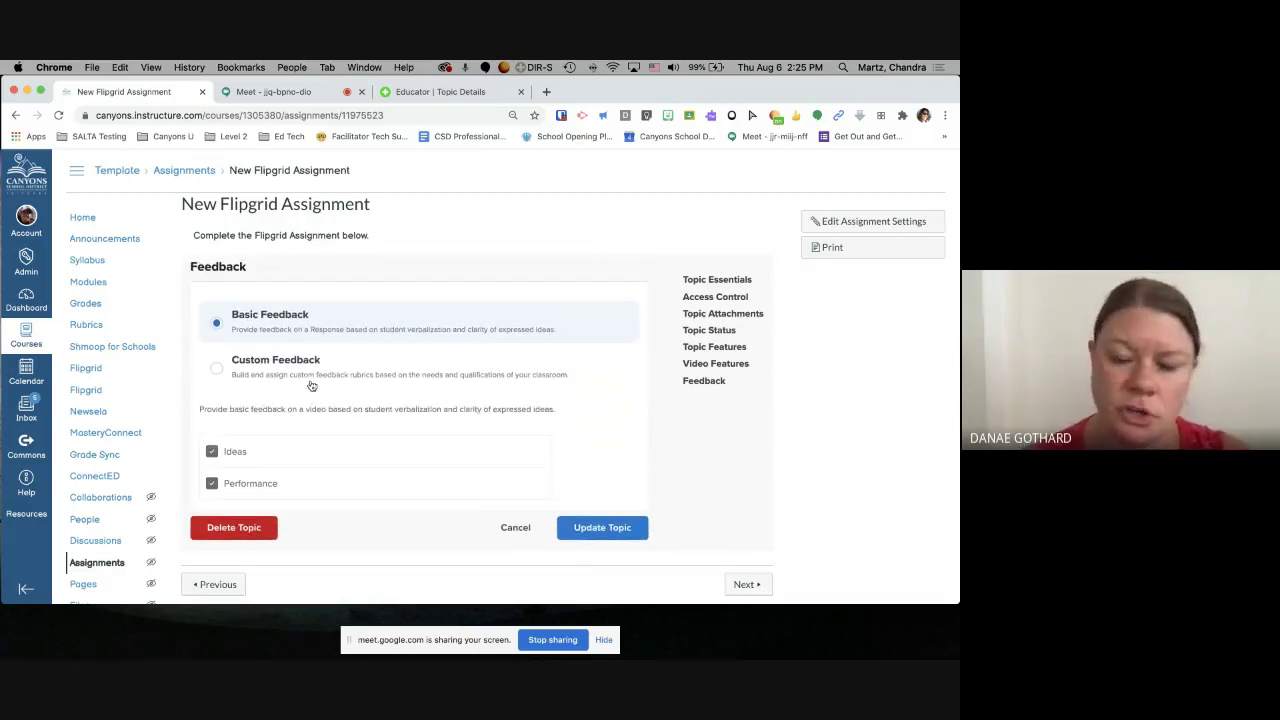
scroll(311, 385, down, 1)
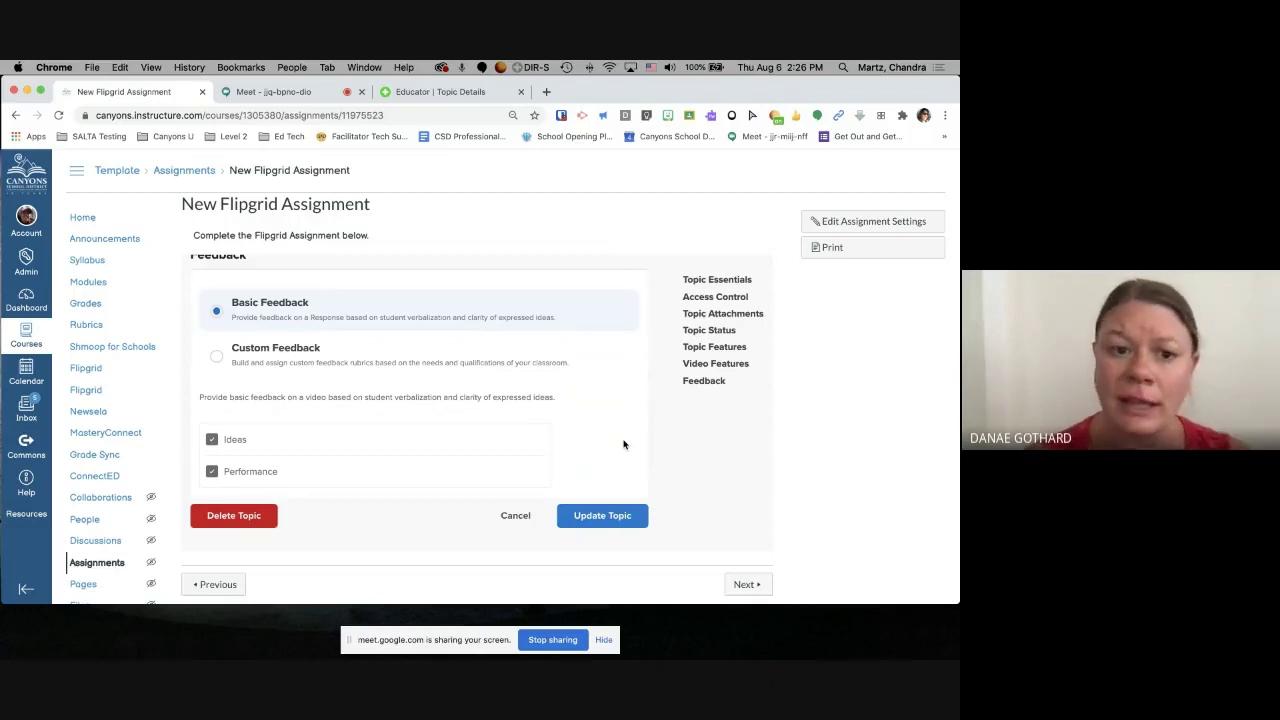
scroll(580, 430, up, 2)
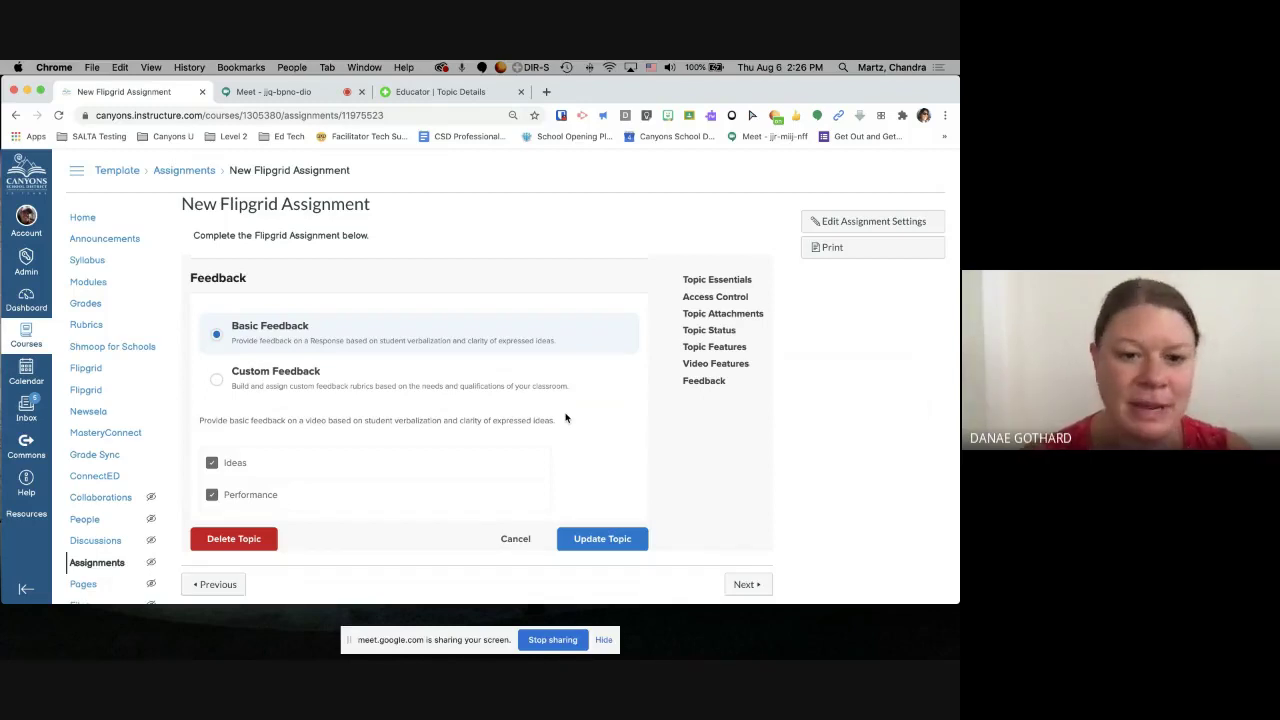
scroll(565, 418, down, 3)
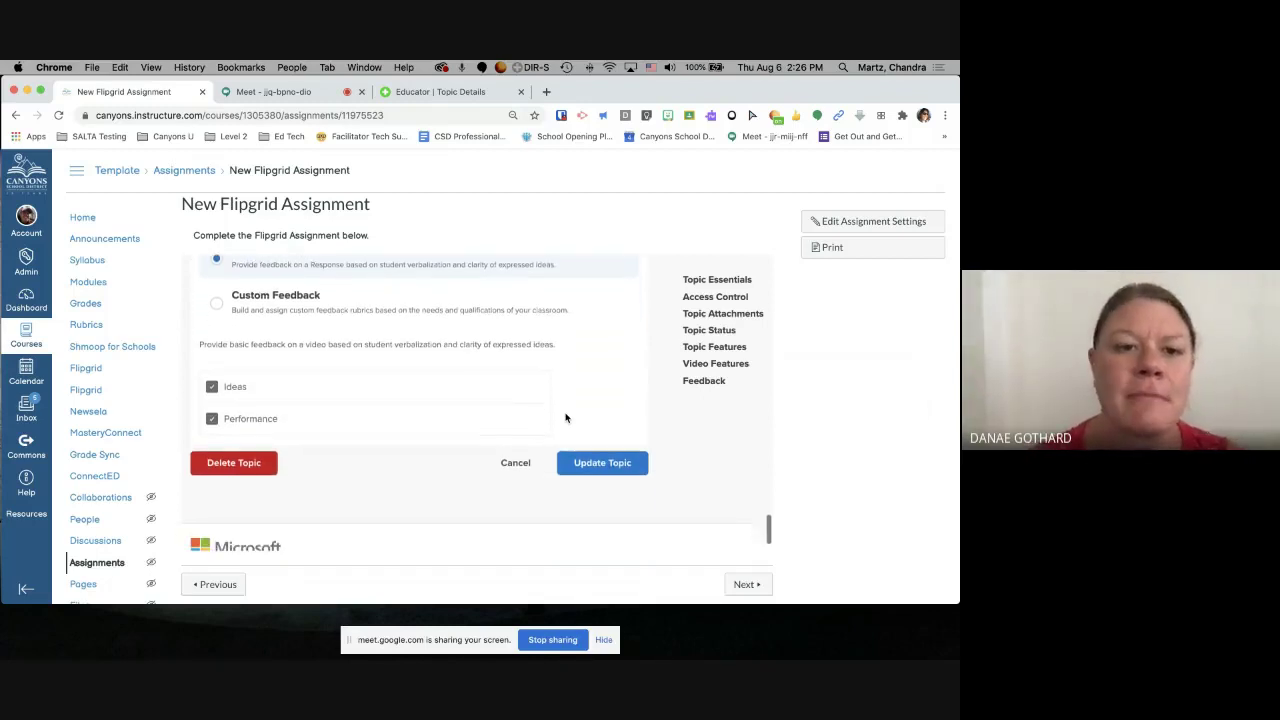
scroll(565, 418, up, 3)
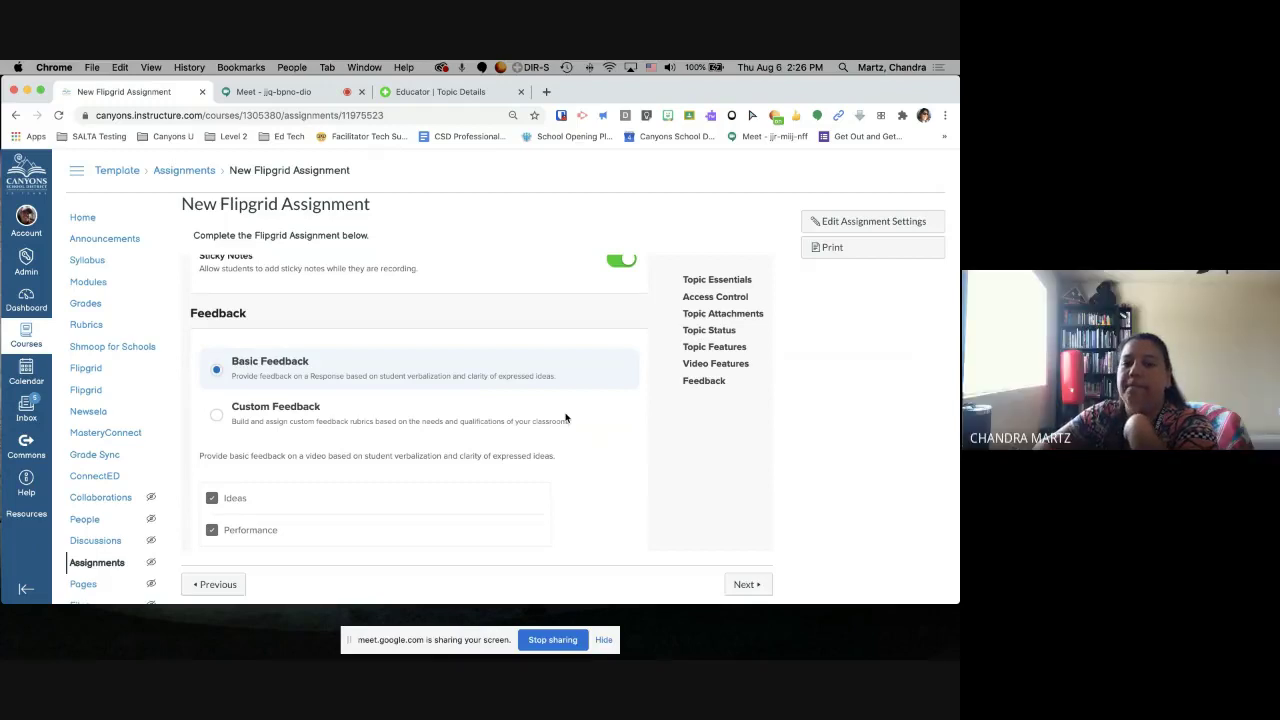
scroll(502, 332, down, 1)
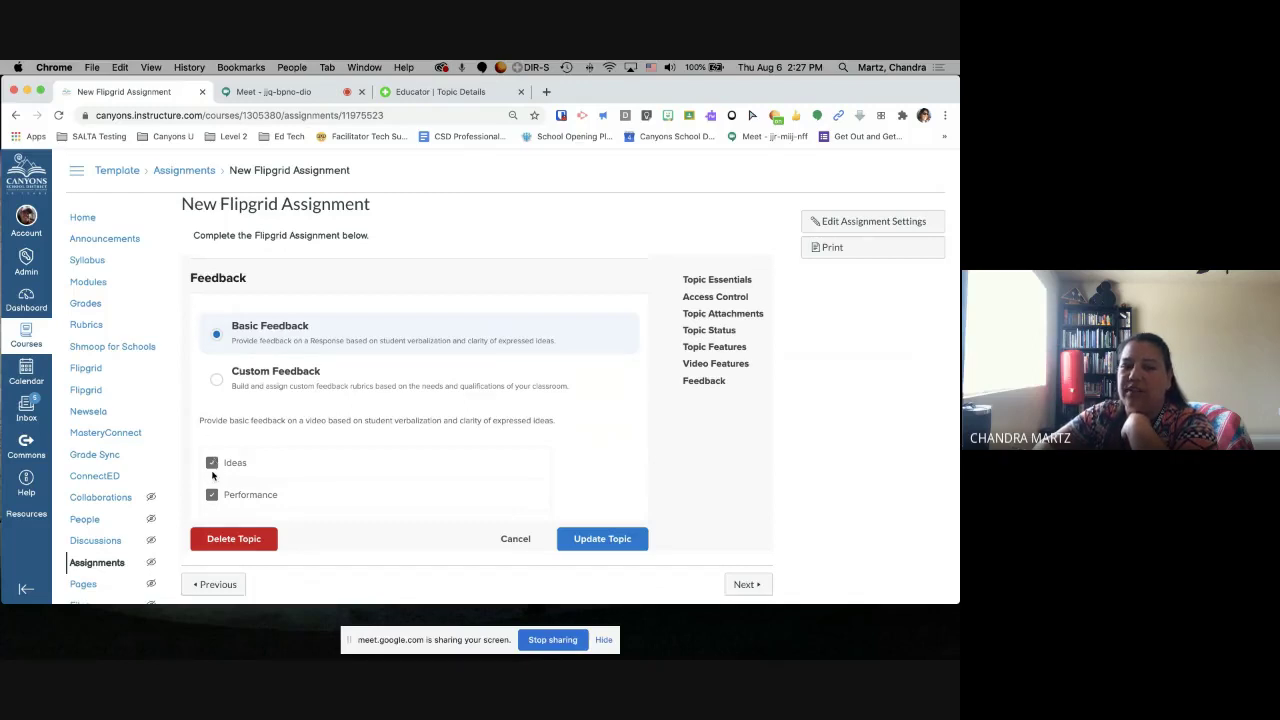
Switch the topic's feedback type to Custom Feedback and save the updated topic
click(217, 380)
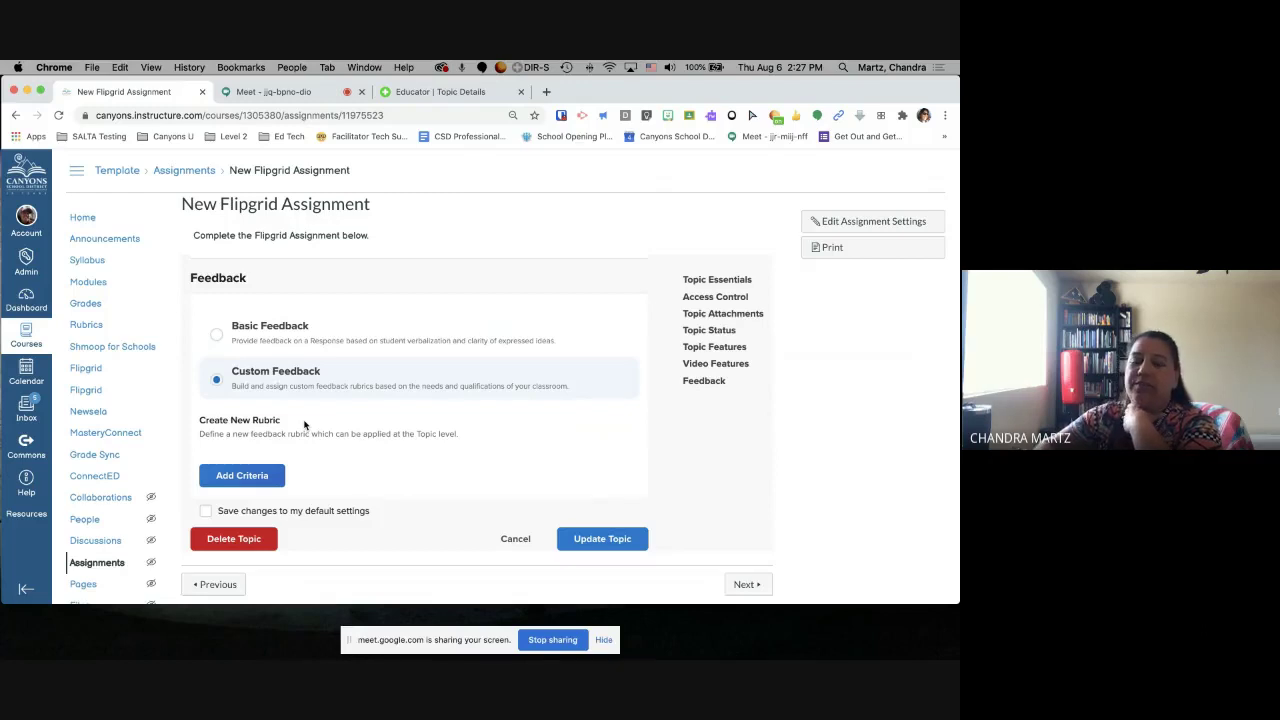
scroll(305, 425, down, 2)
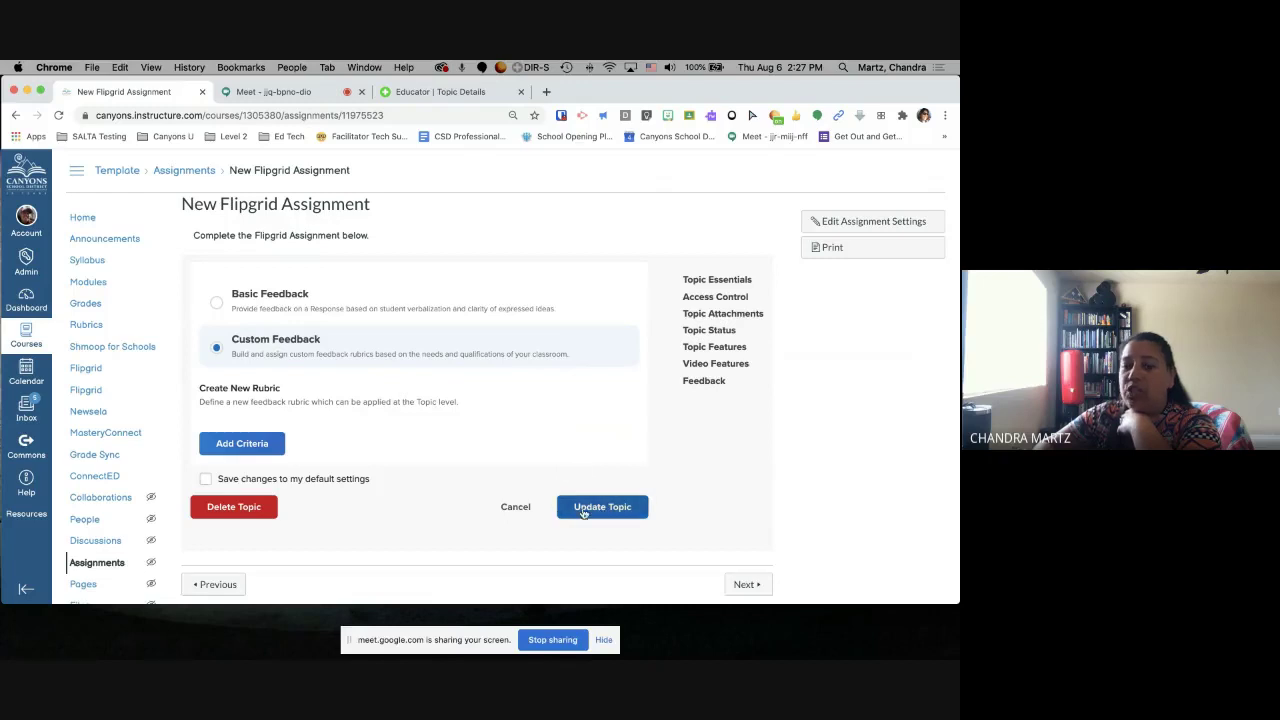
click(610, 514)
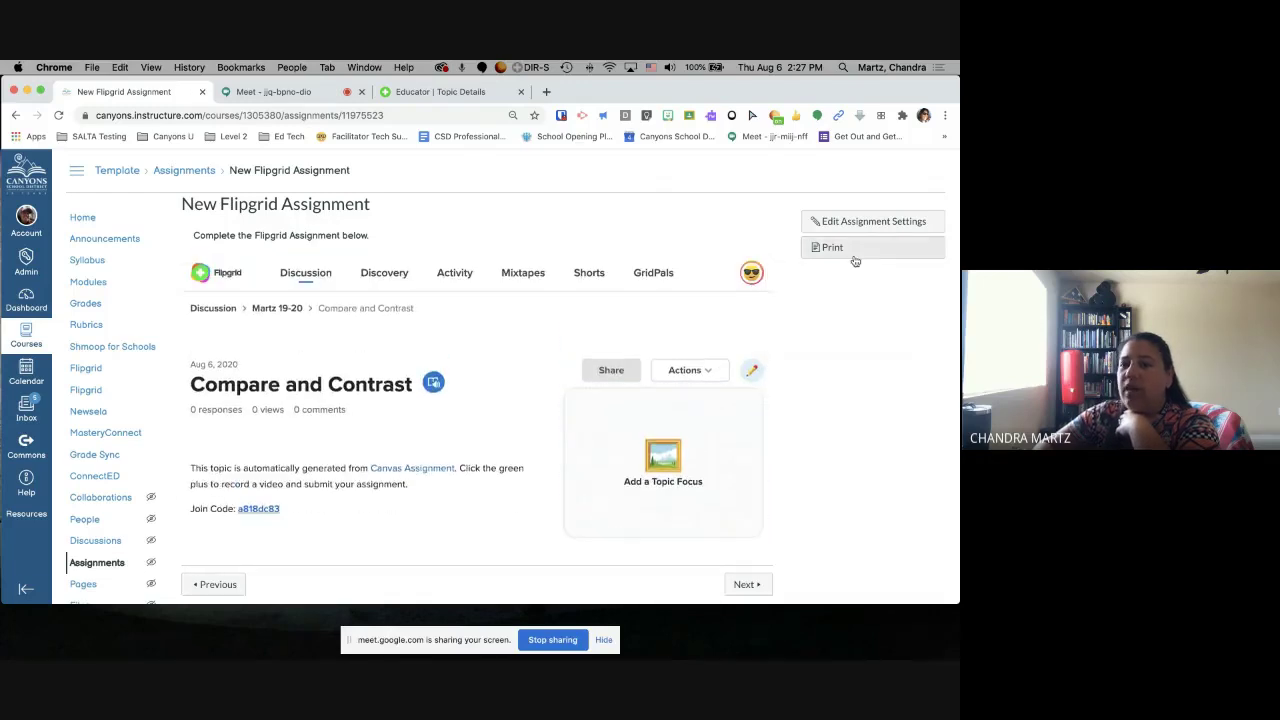
Publish New Flipgrid Assignment in the Canvas LTI Examples module and open the assignment in SpeedGrader
click(89, 285)
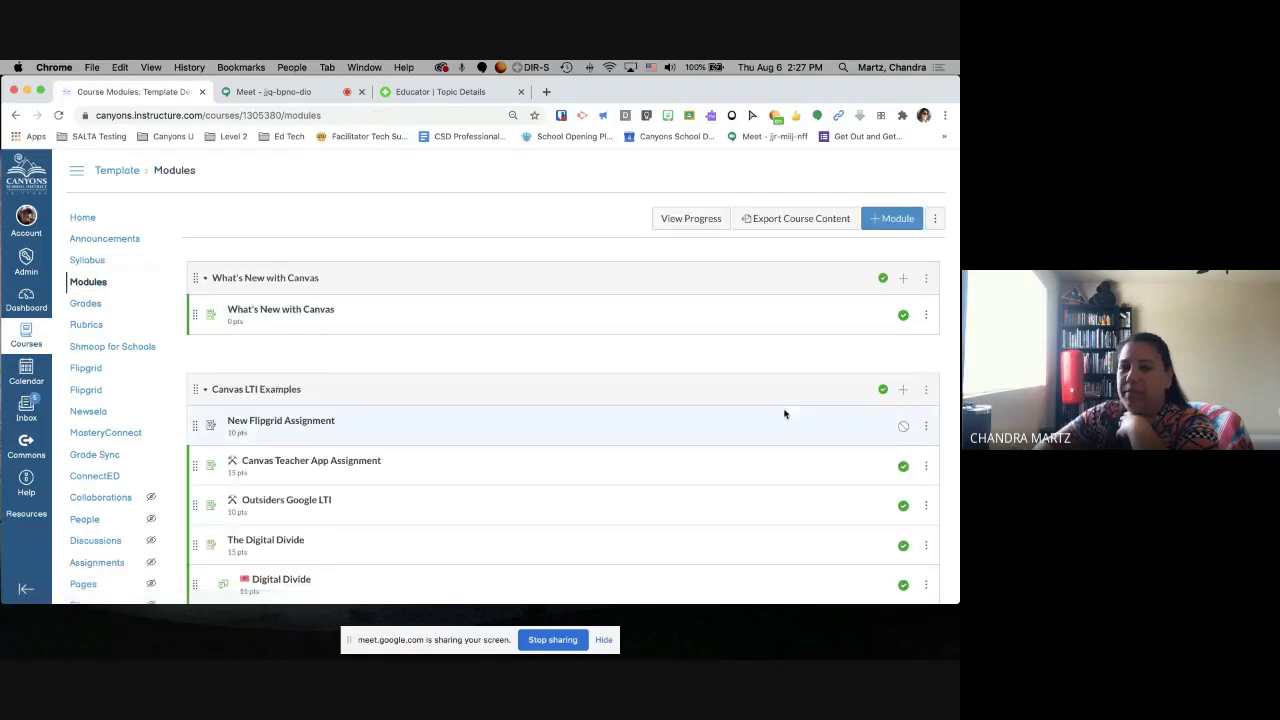
click(903, 426)
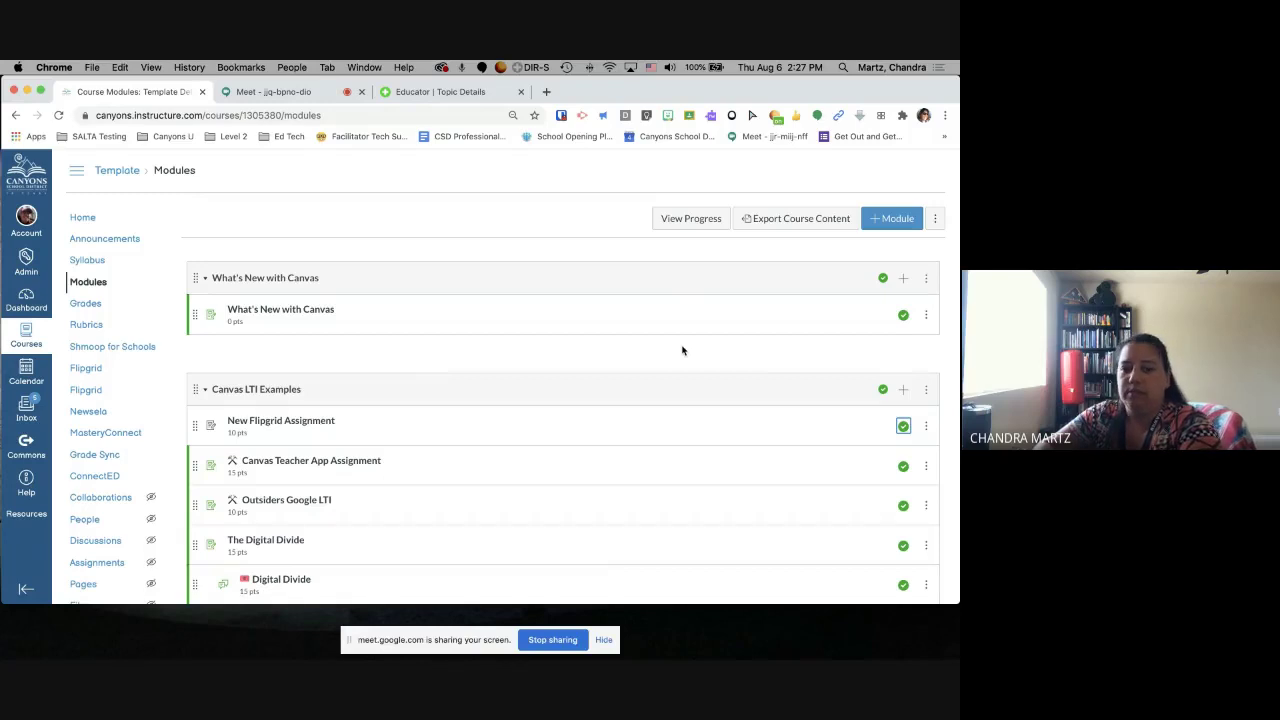
click(280, 421)
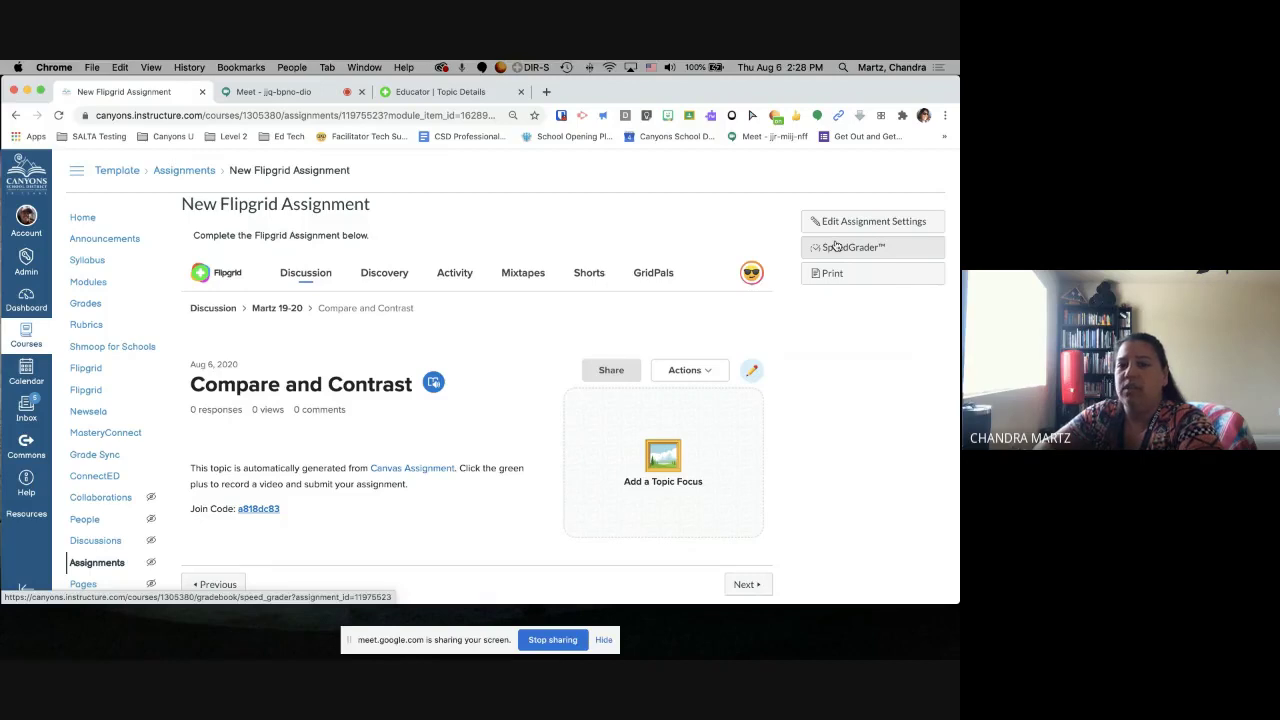
click(836, 246)
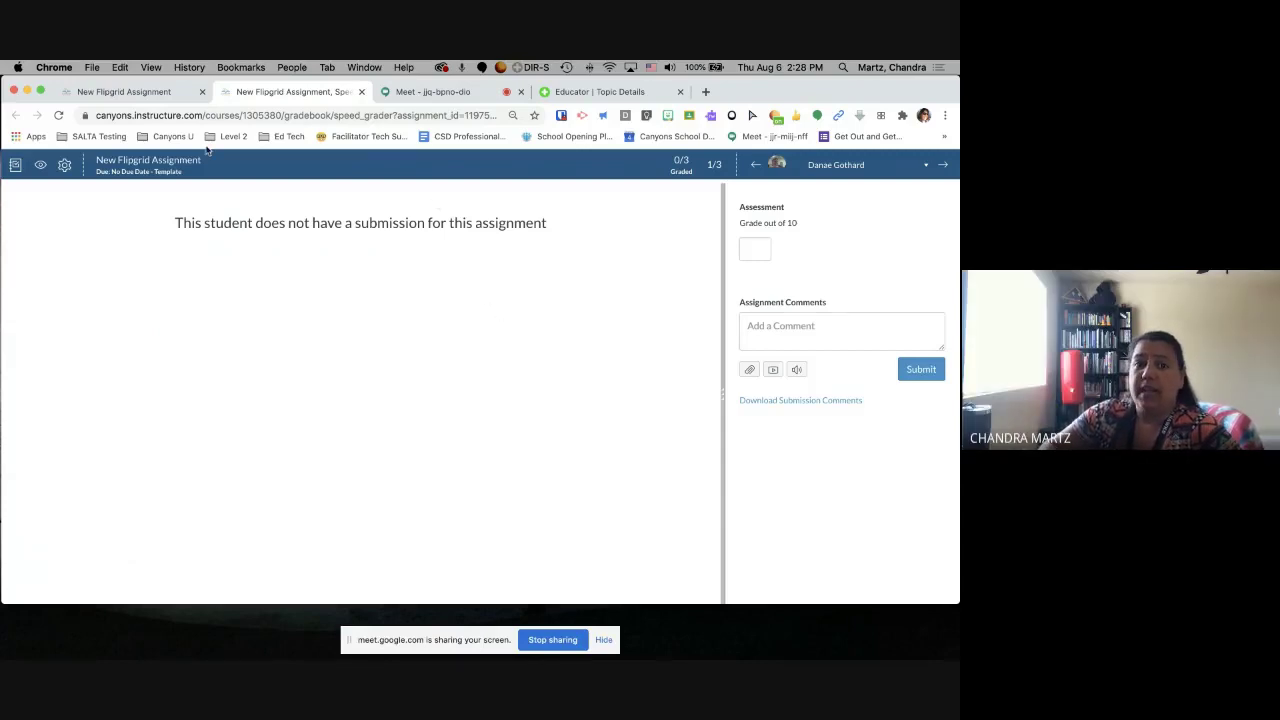
Stop sharing the teacher's screen in the Google Meet call
click(777, 655)
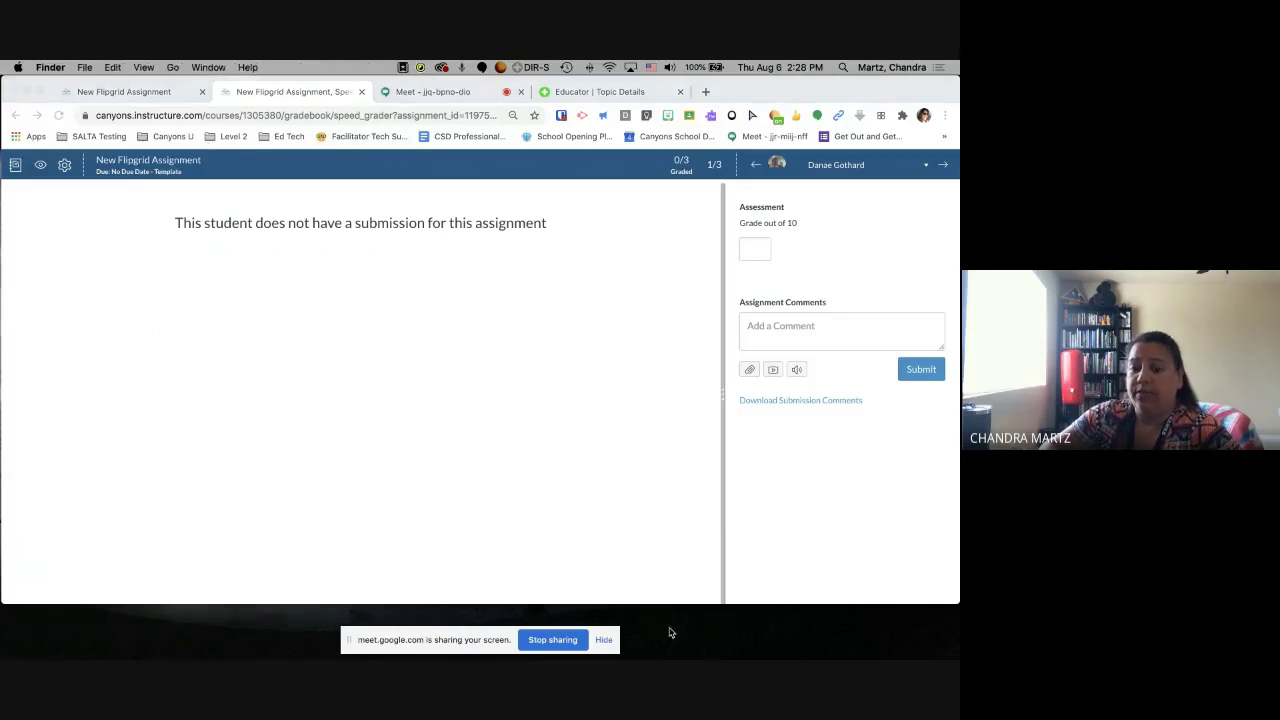
click(552, 640)
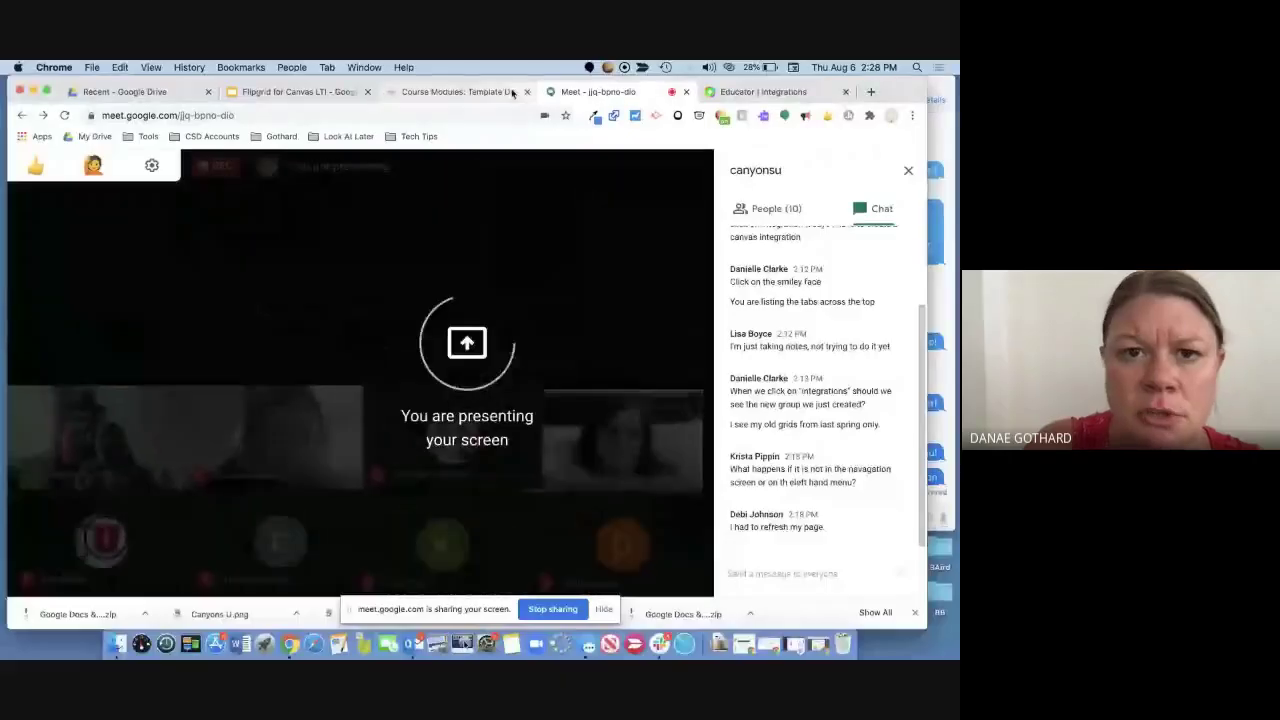
Switch to the student's Canvas course and open New Flipgrid Assignment from the refreshed Modules page
click(512, 92)
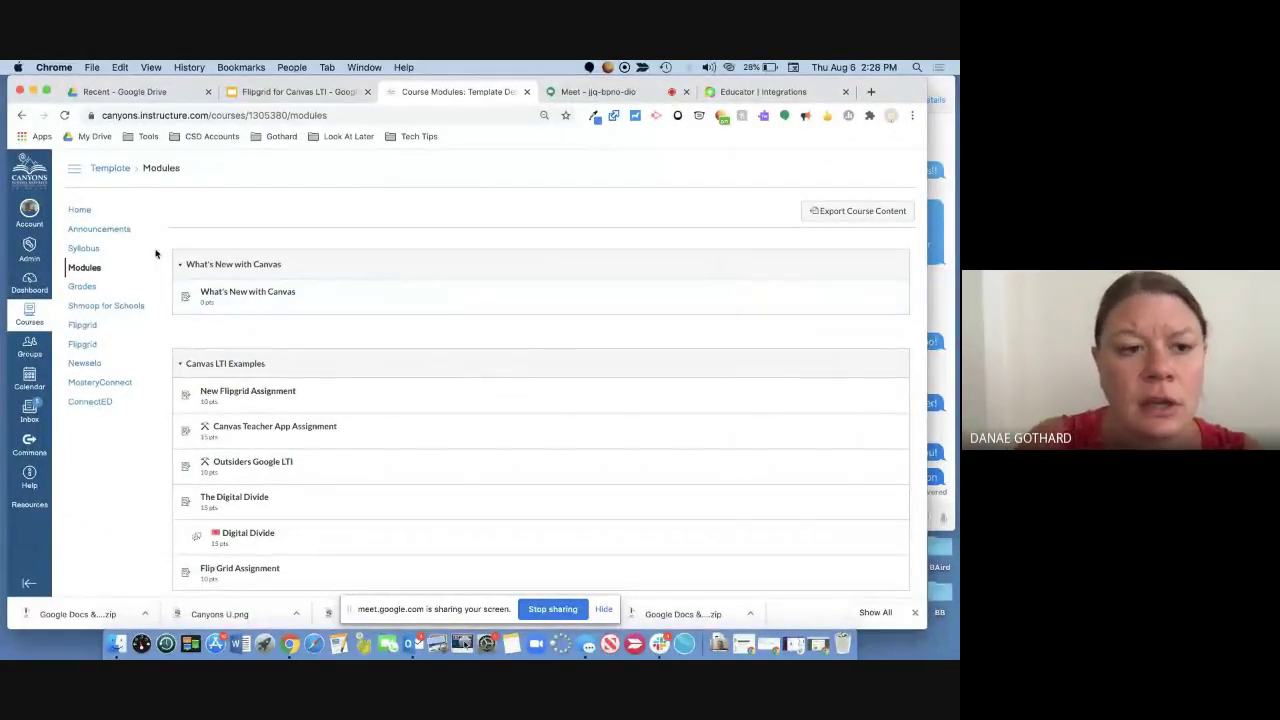
click(94, 271)
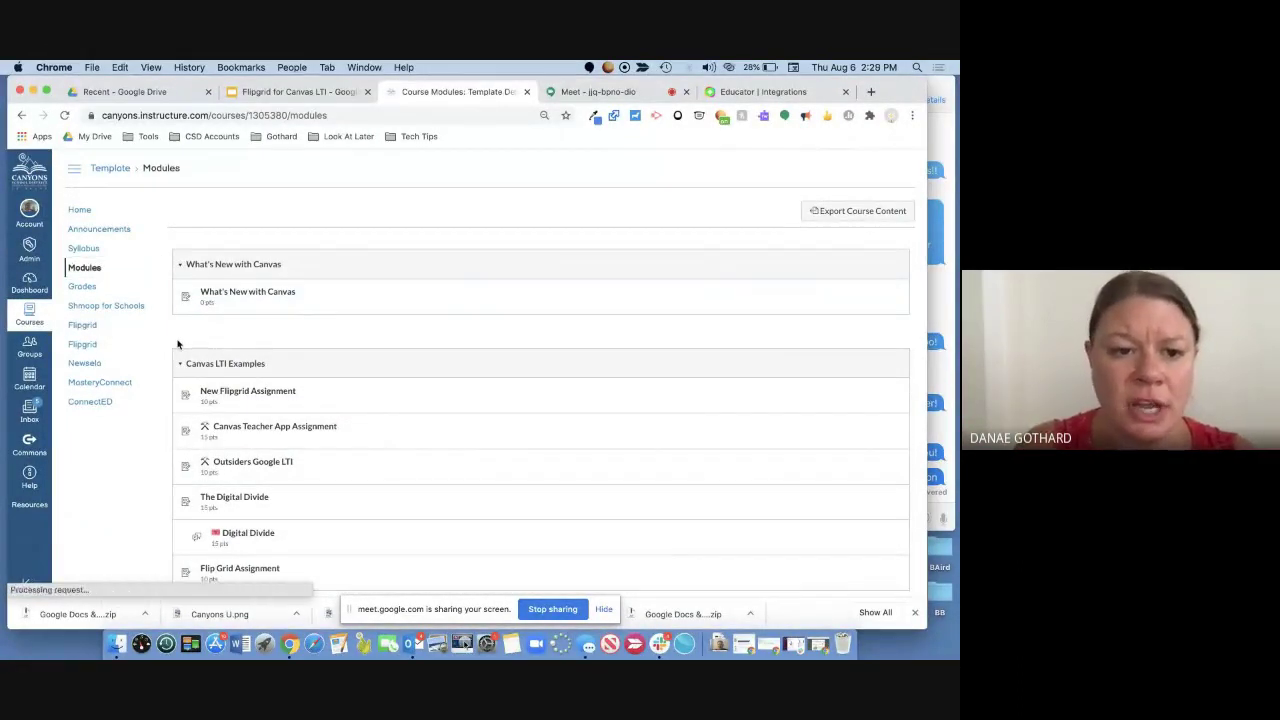
click(251, 392)
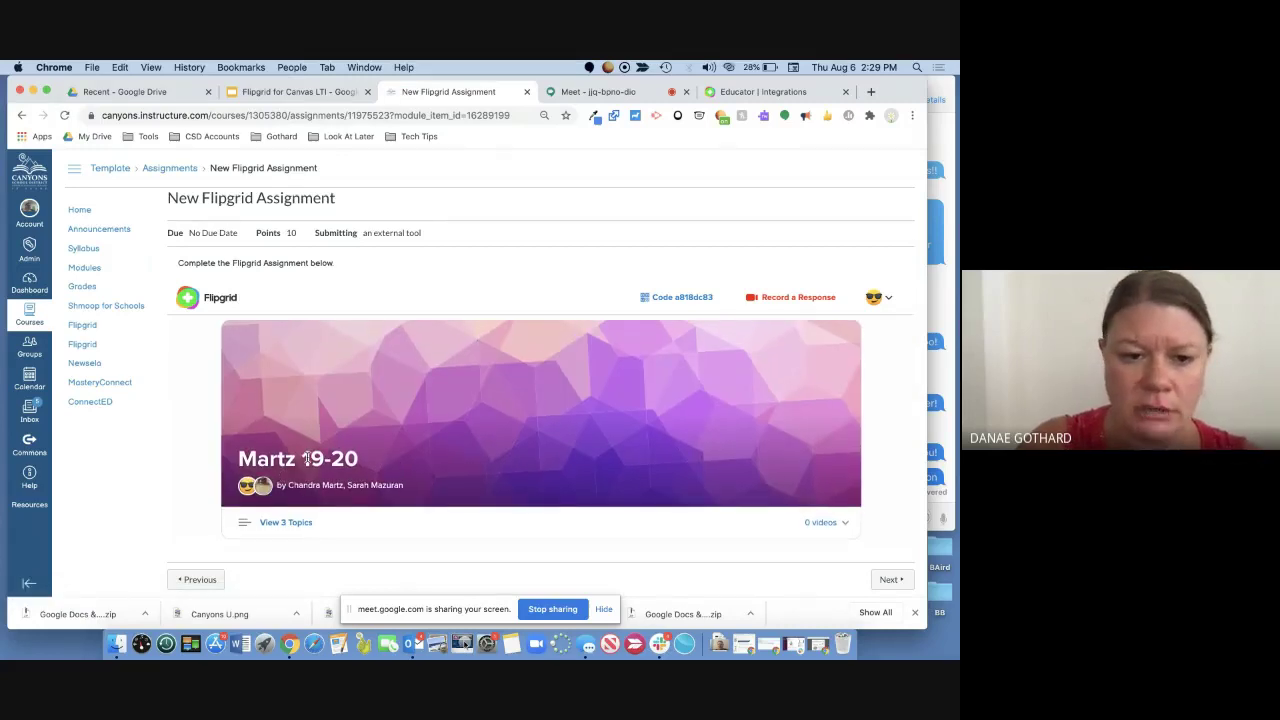
Examine the student view of the Compare and Contrast topic, including its instructions, responses area and recording options
scroll(514, 452, down, 3)
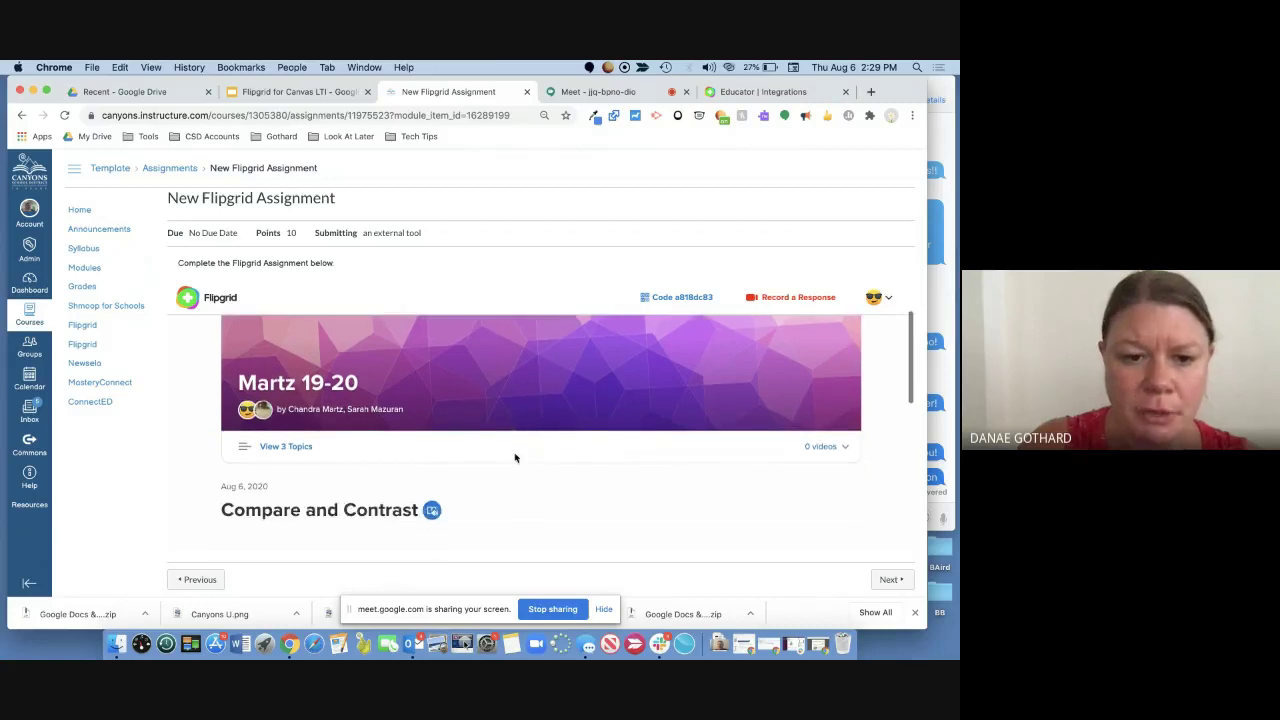
scroll(515, 458, down, 2)
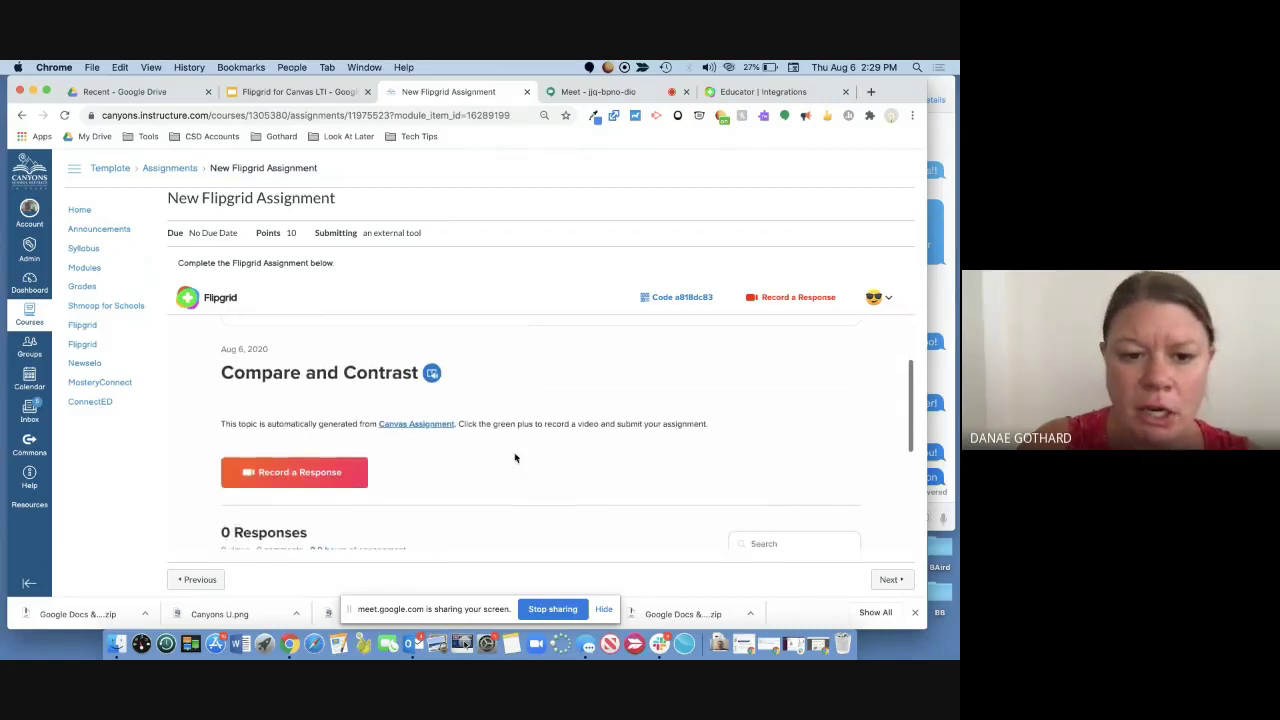
scroll(515, 458, up, 1)
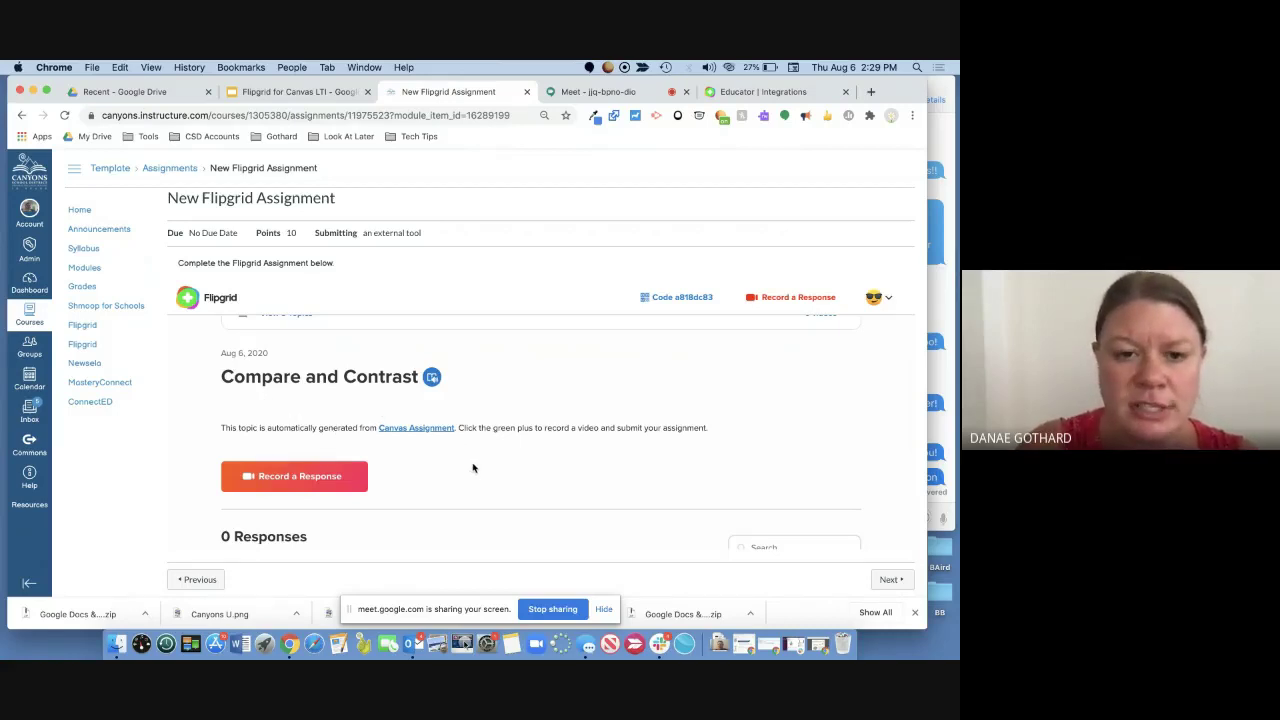
scroll(473, 468, down, 5)
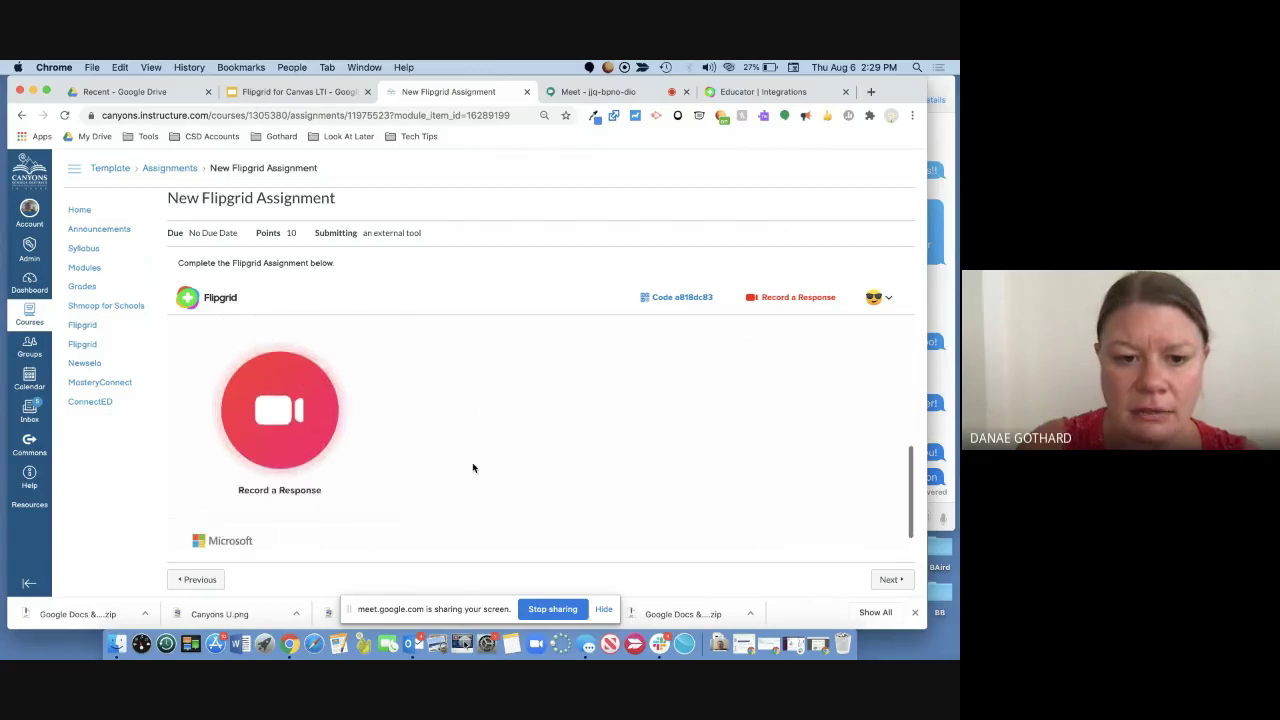
scroll(473, 468, up, 3)
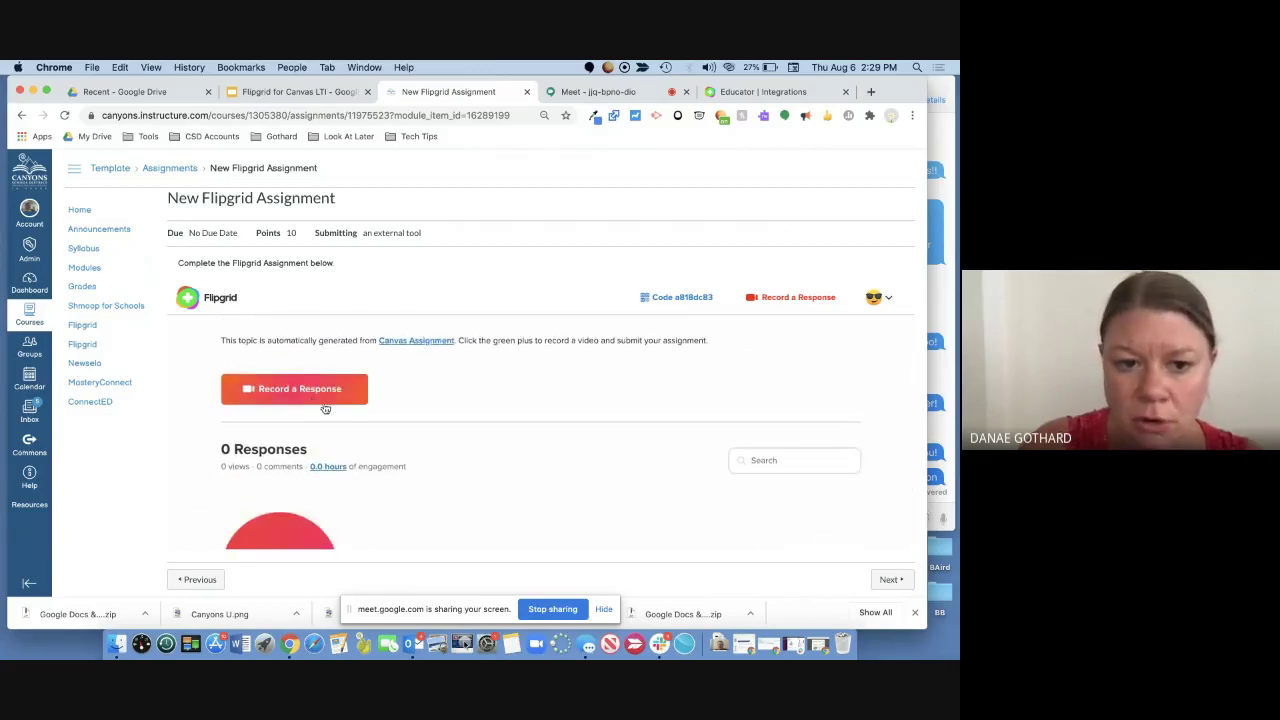
scroll(434, 473, down, 3)
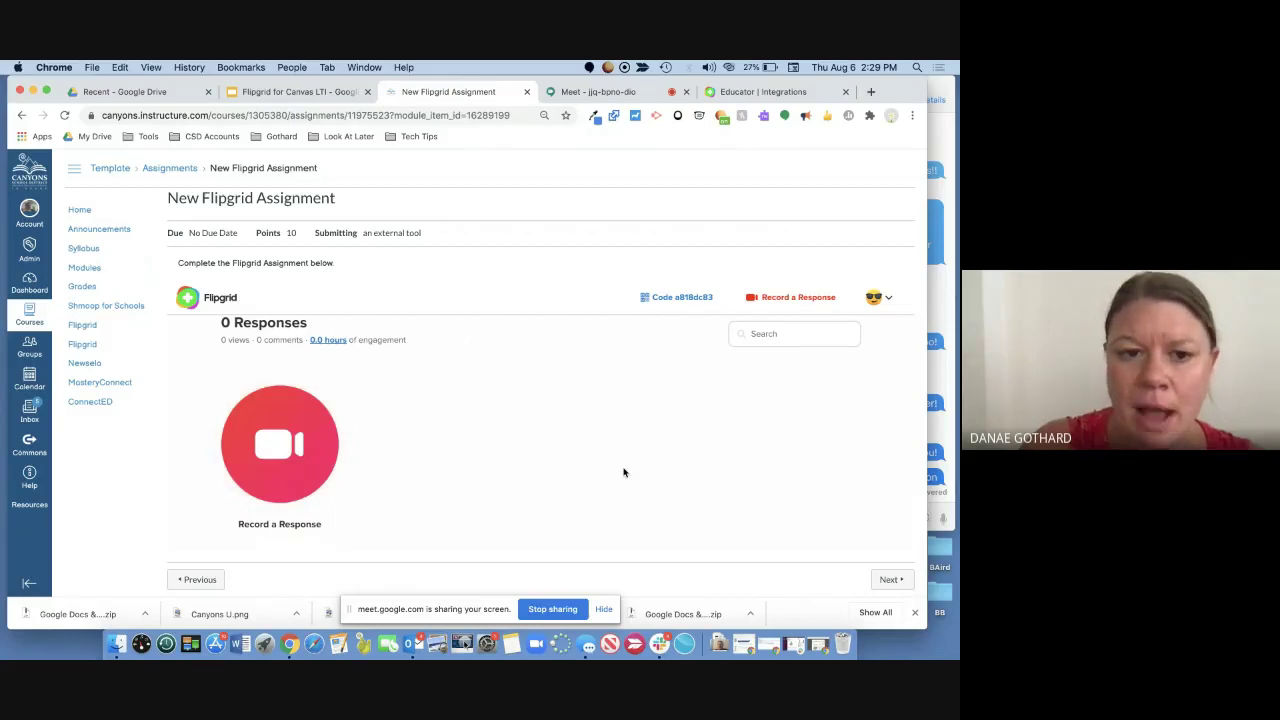
scroll(444, 432, down, 2)
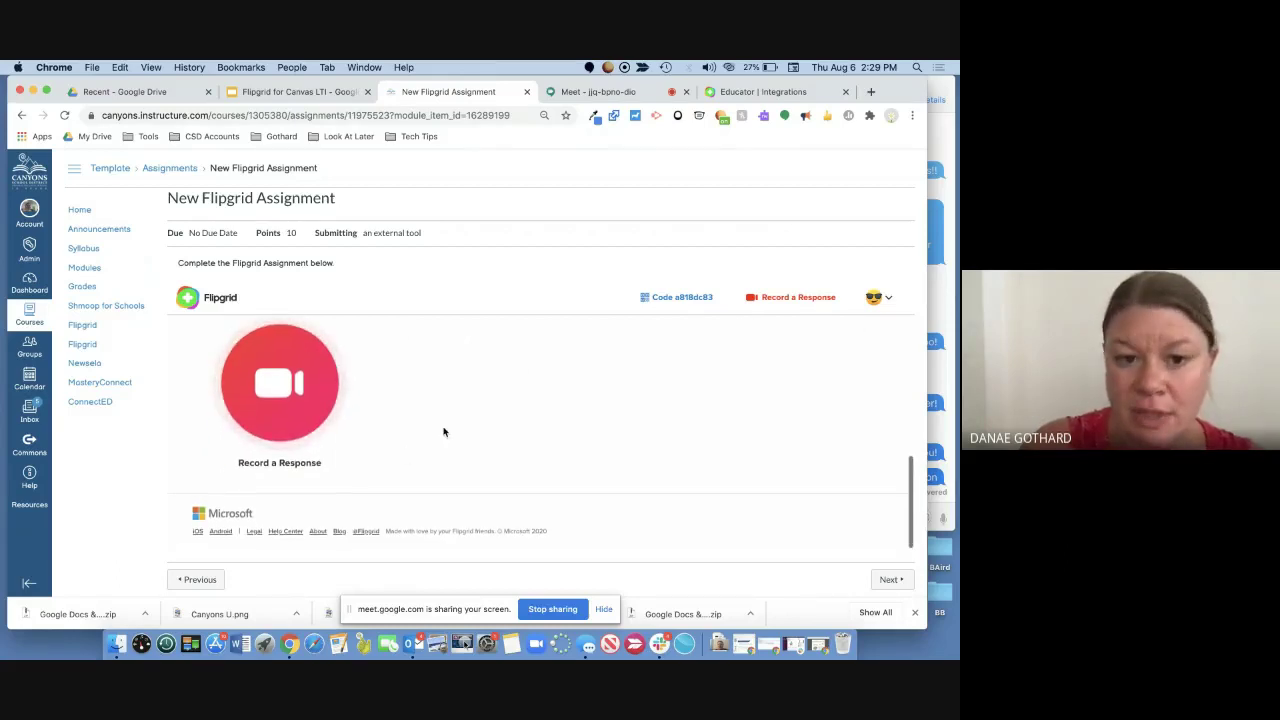
scroll(444, 432, up, 5)
scroll(444, 432, up, 2)
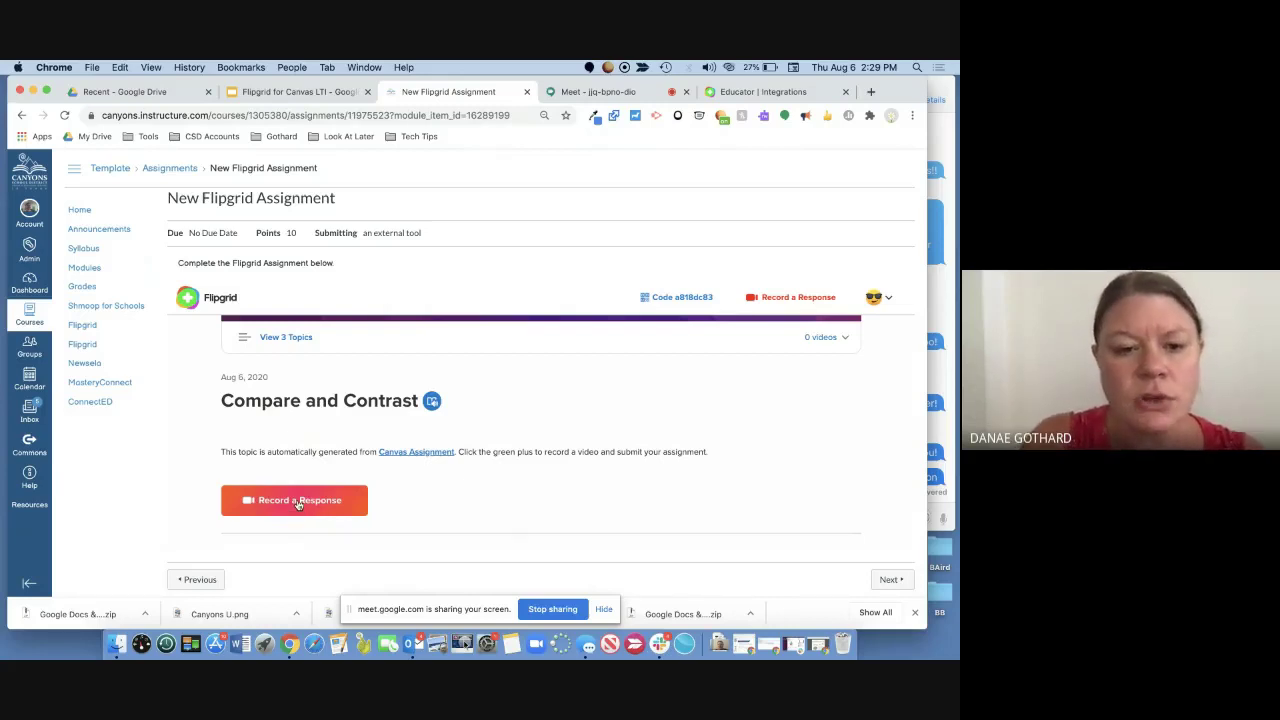
Record a short video response to the Compare and Contrast topic and accept it in the review stage
click(297, 503)
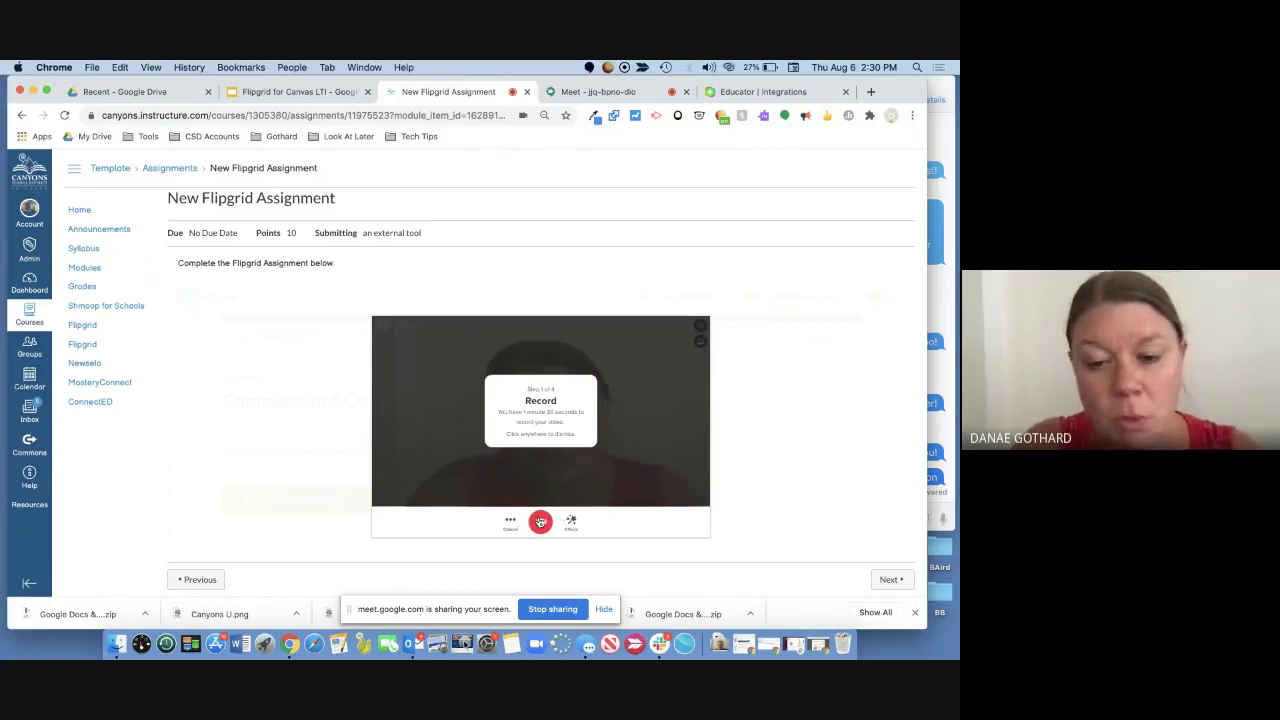
click(541, 523)
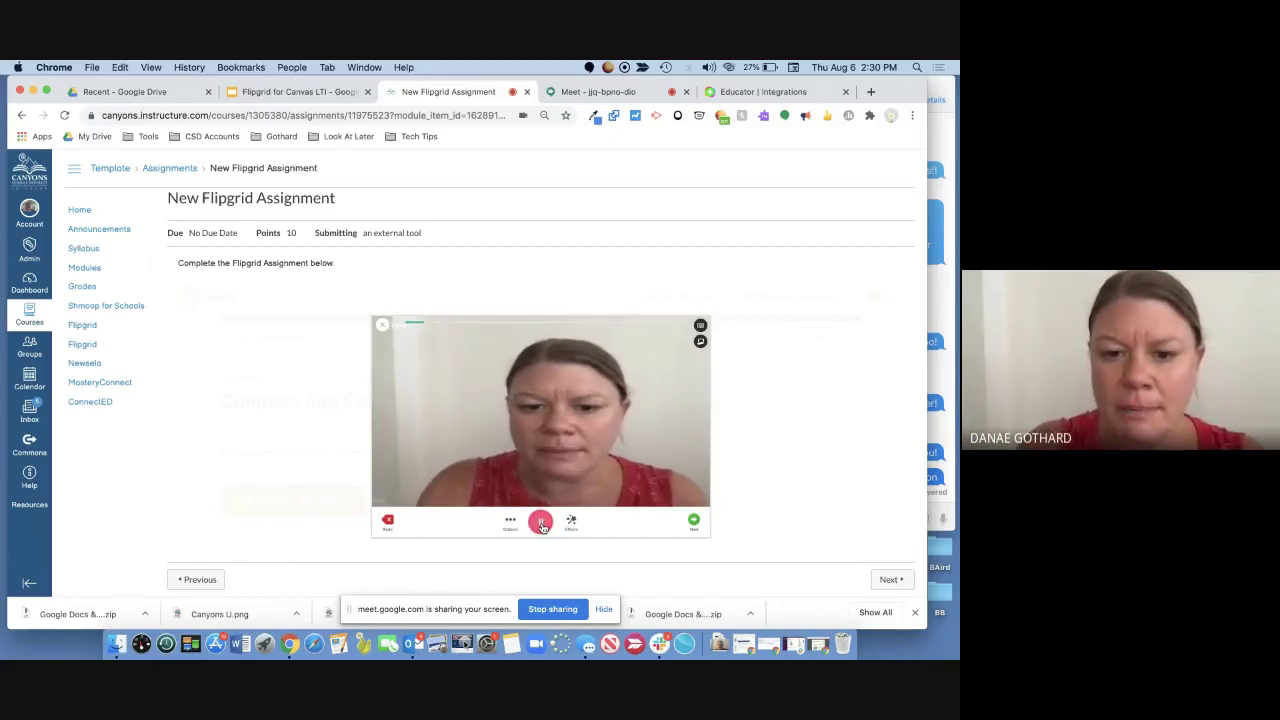
click(541, 524)
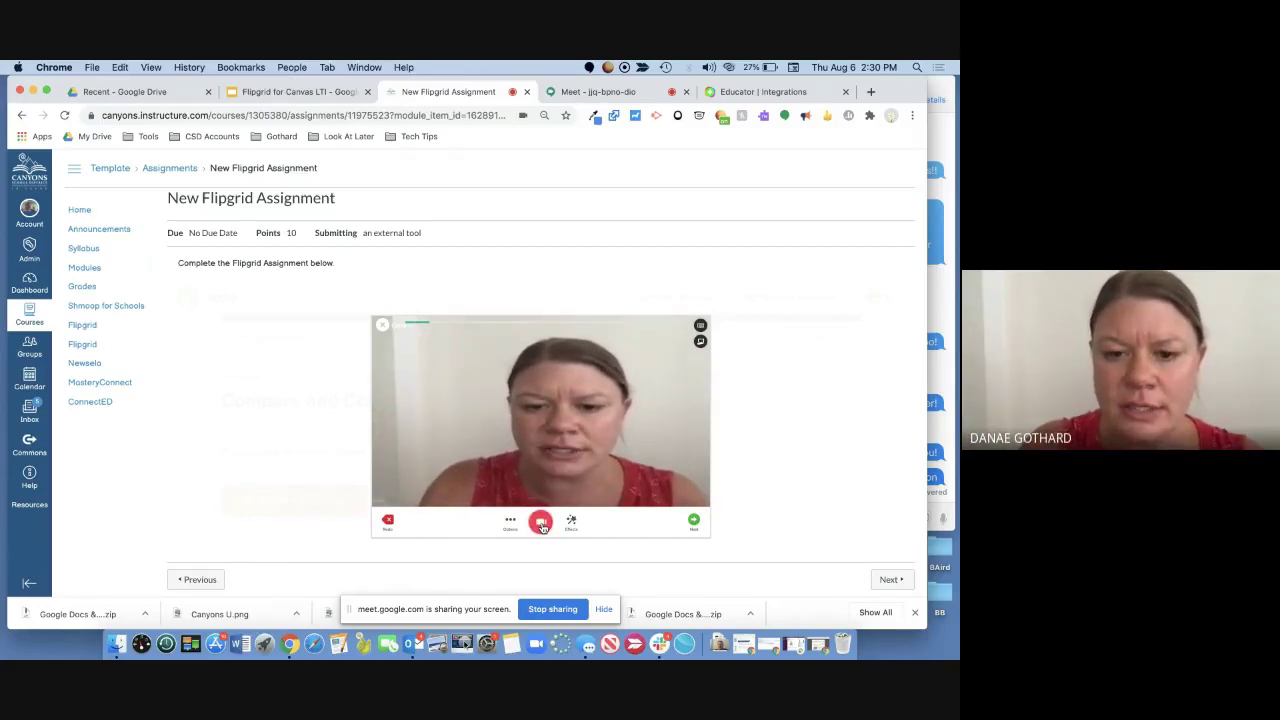
click(693, 520)
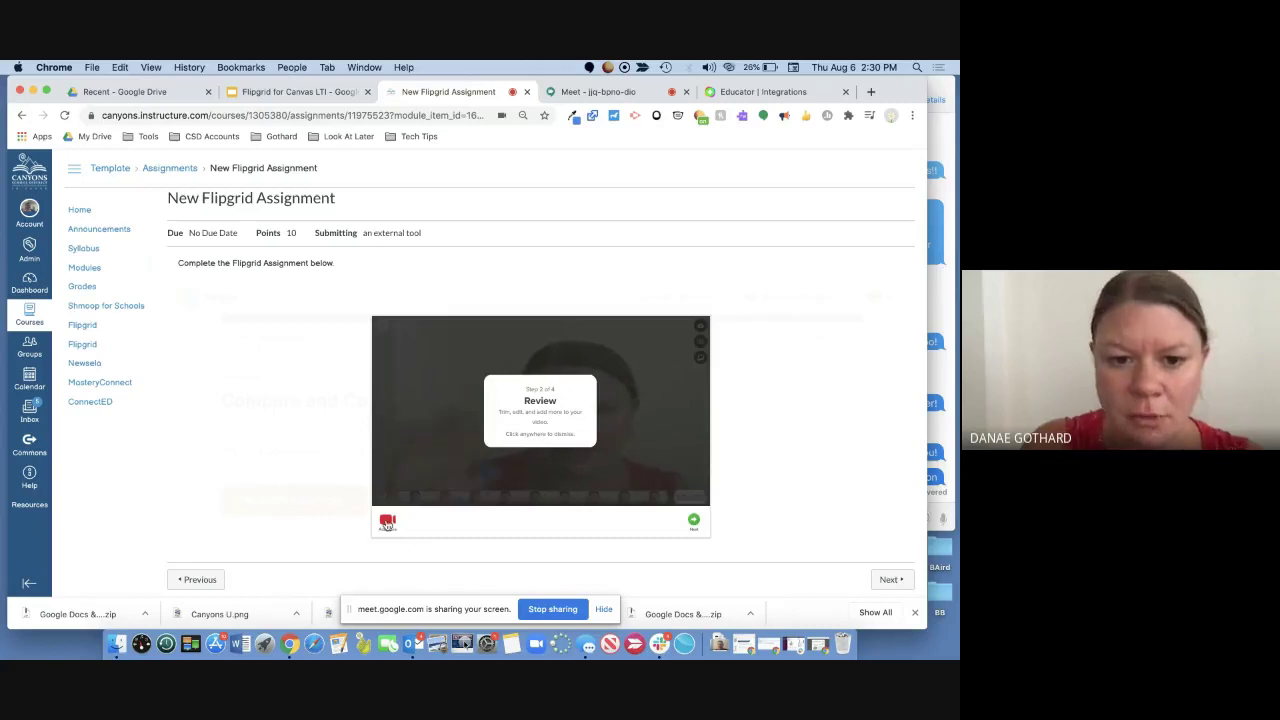
click(694, 520)
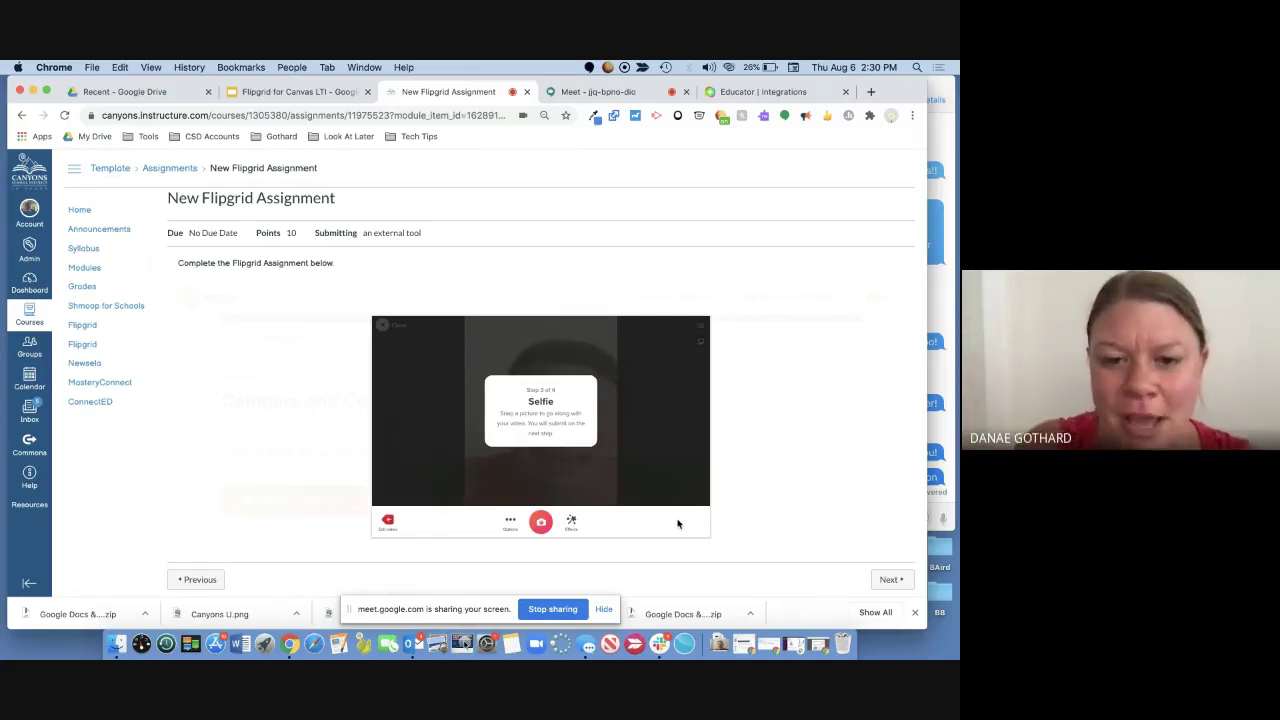
Take and retake the selfie for the response, submit the video with the prefilled name and e-mail, and complete the submission
click(540, 524)
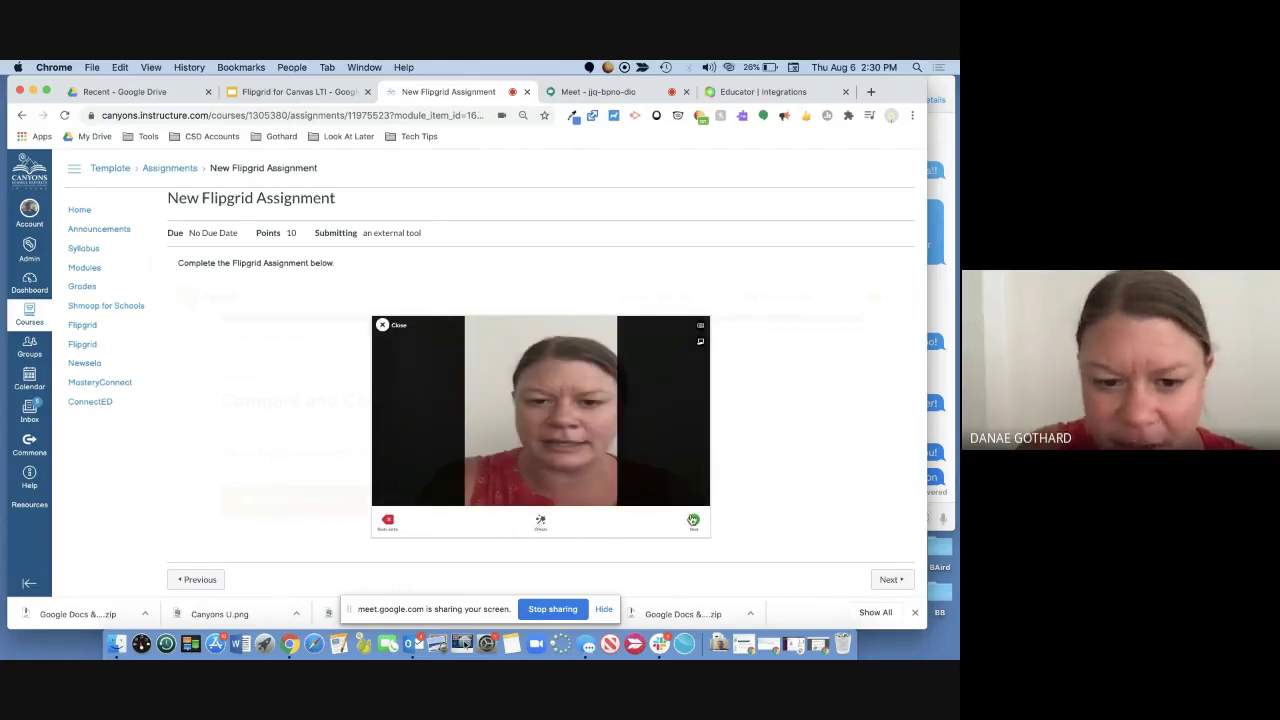
click(389, 521)
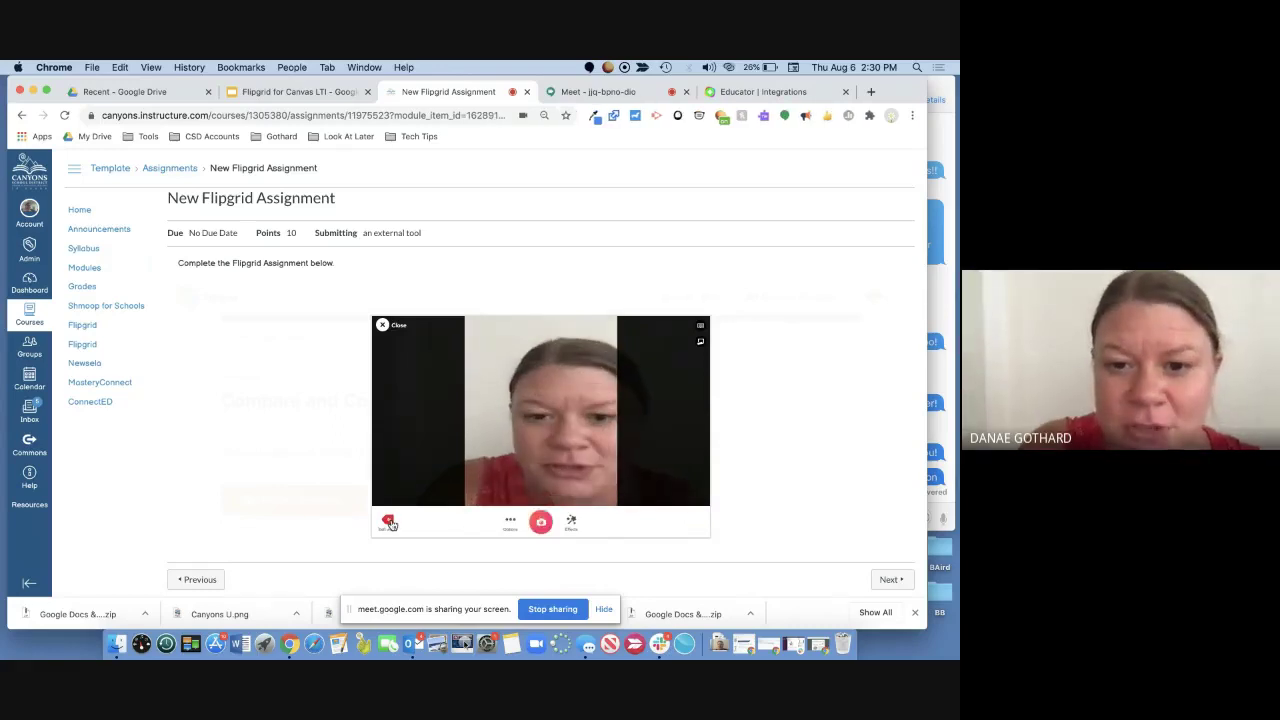
click(540, 521)
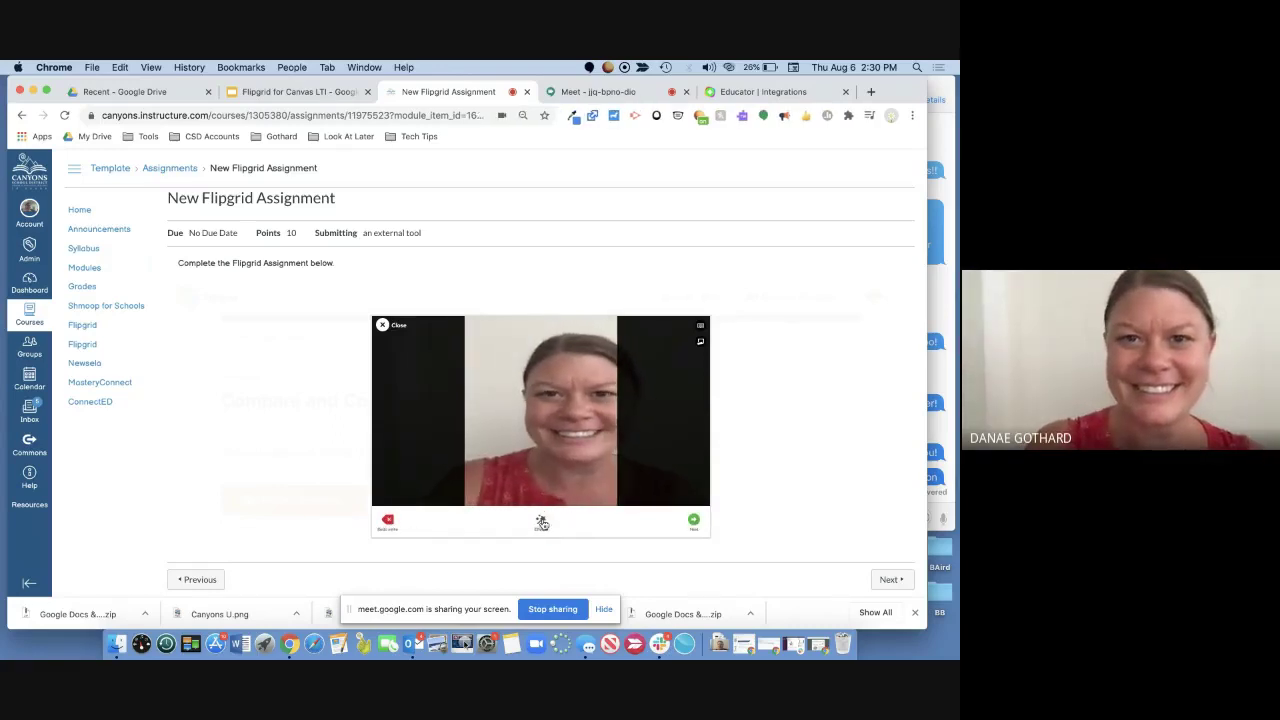
click(693, 523)
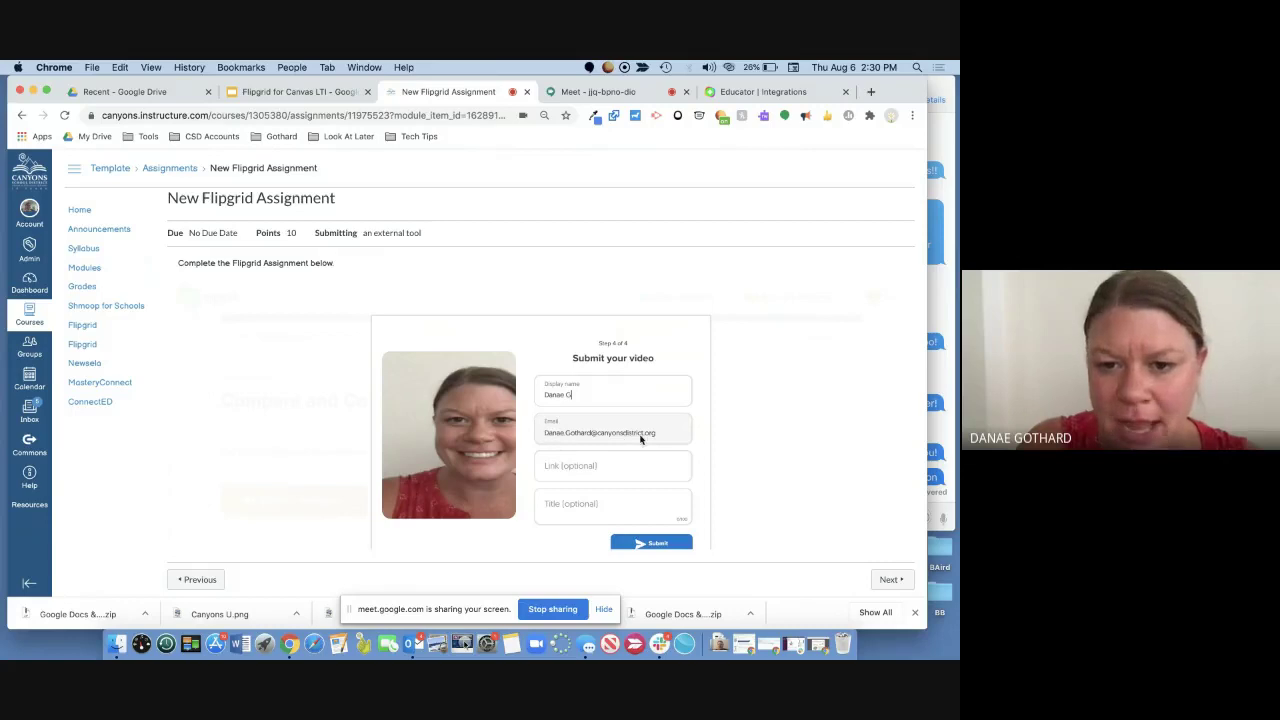
click(665, 542)
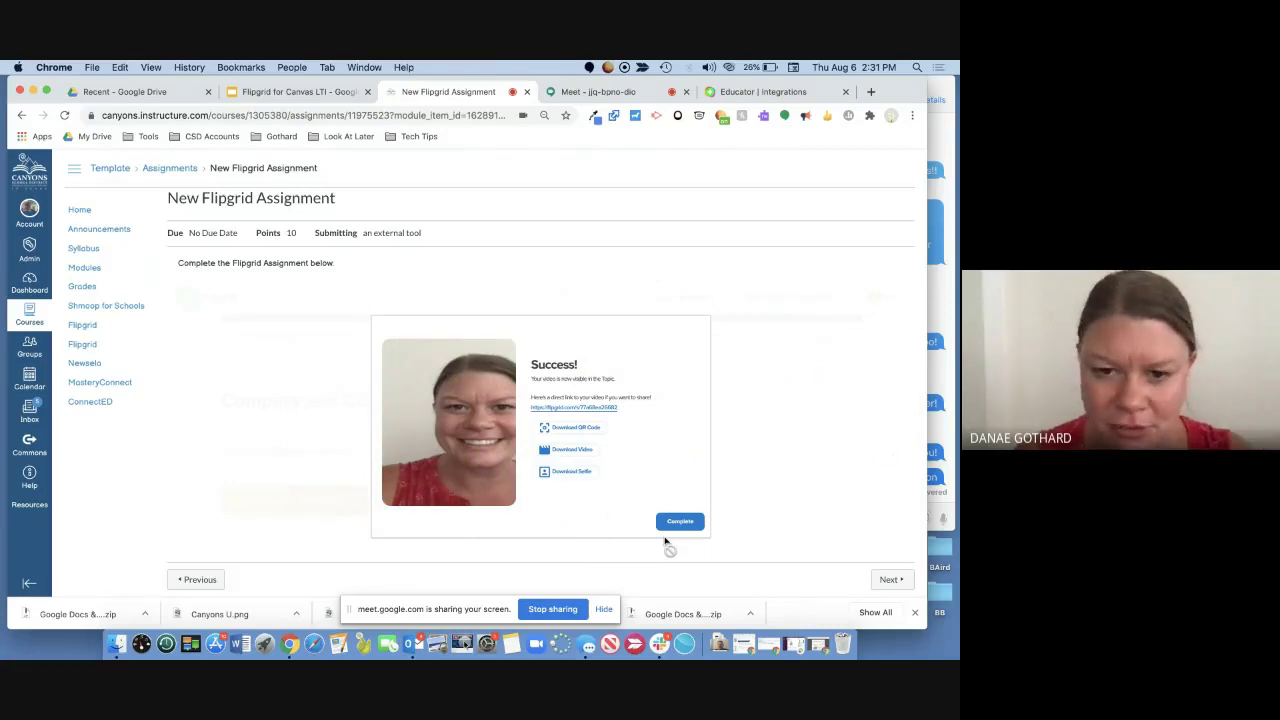
click(674, 522)
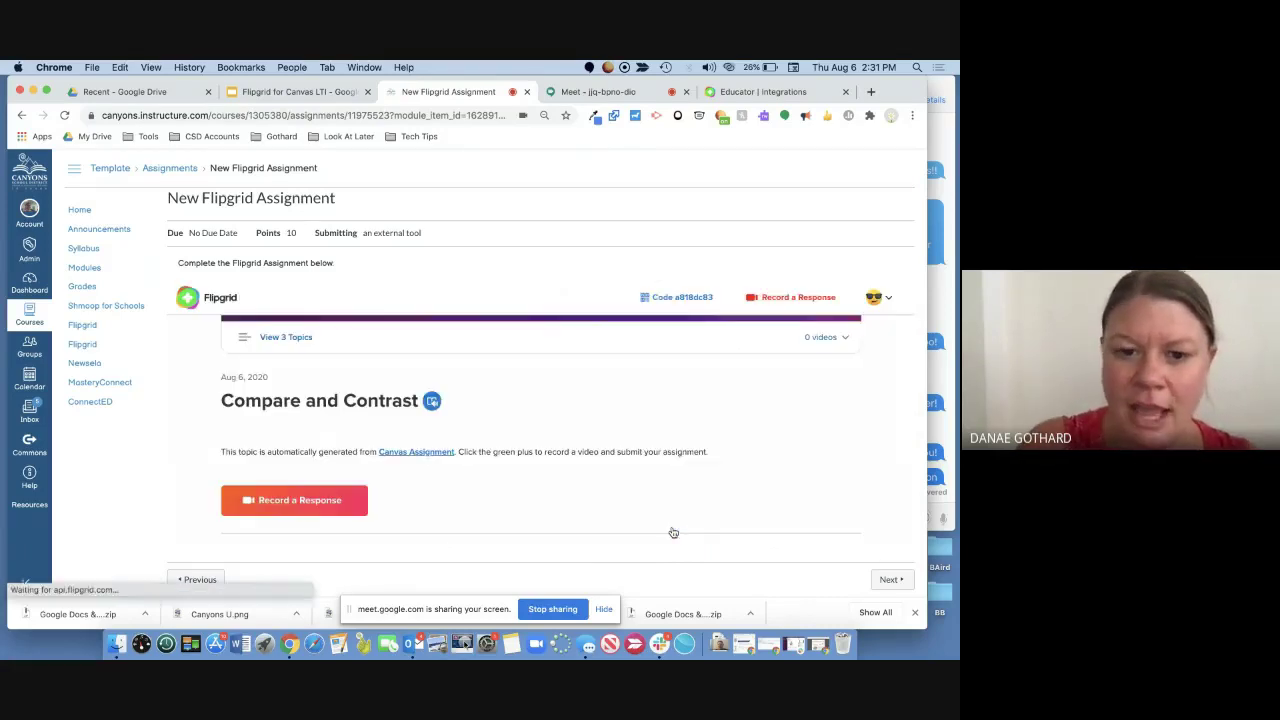
Switch to the Google Meet call, mute the microphone and end the student's screen presentation
click(598, 91)
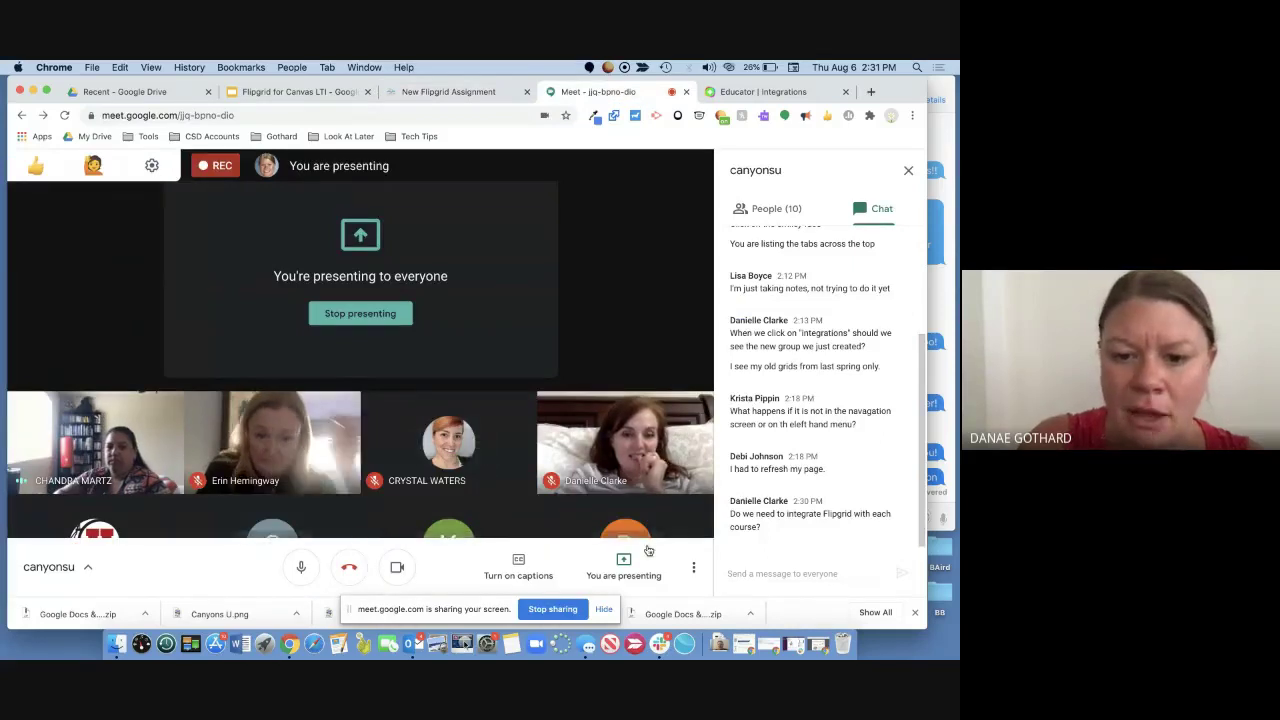
click(302, 568)
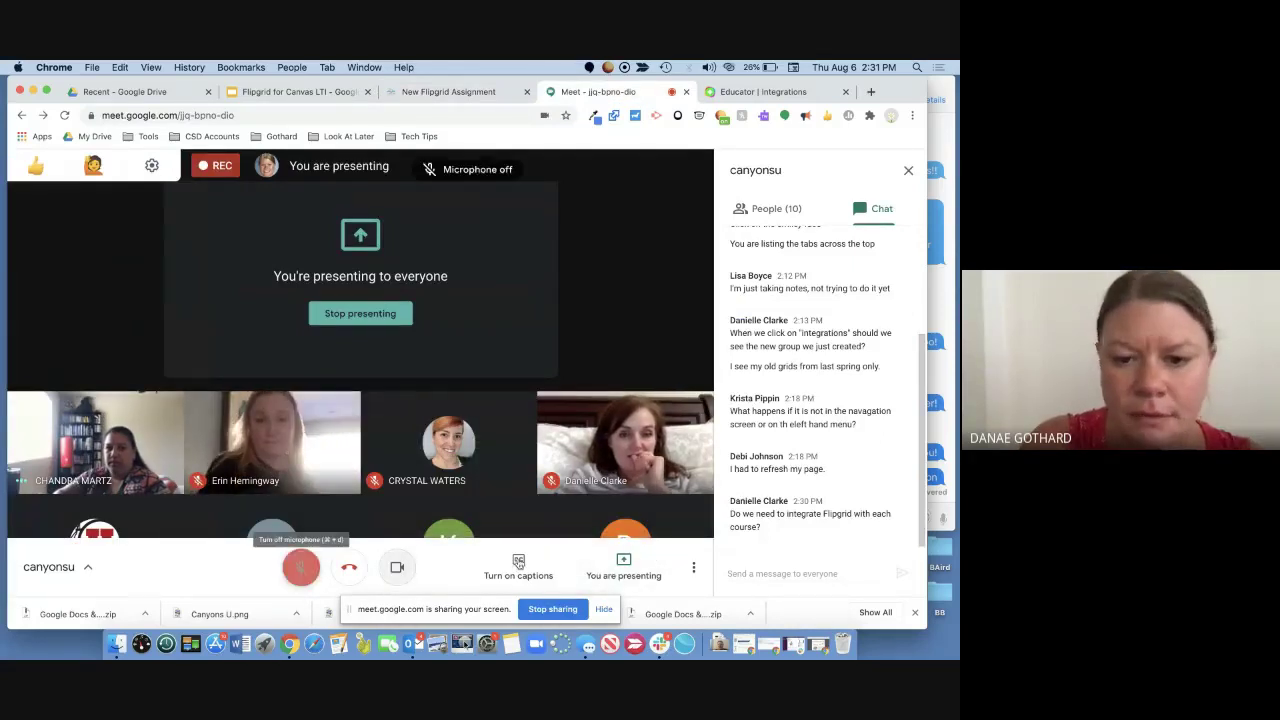
click(620, 565)
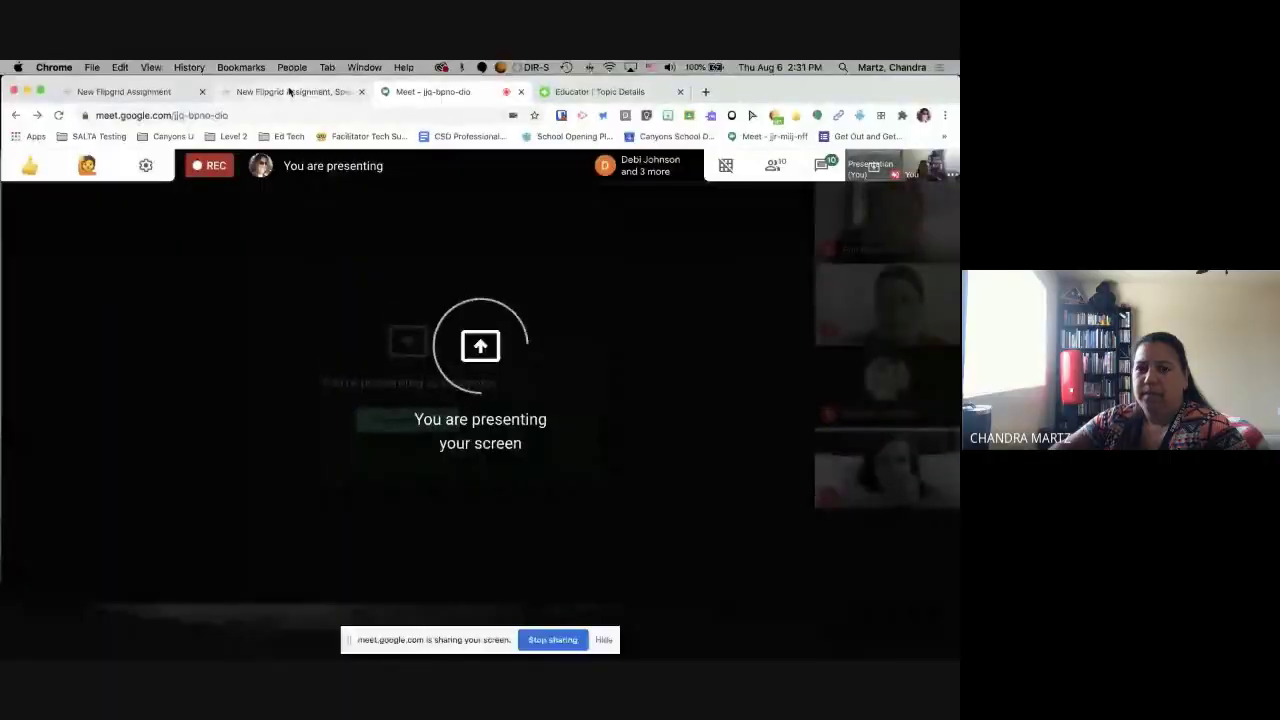
Switch to SpeedGrader, check the submission date of the student's Flipgrid response, and play part of the video before pausing it
click(289, 91)
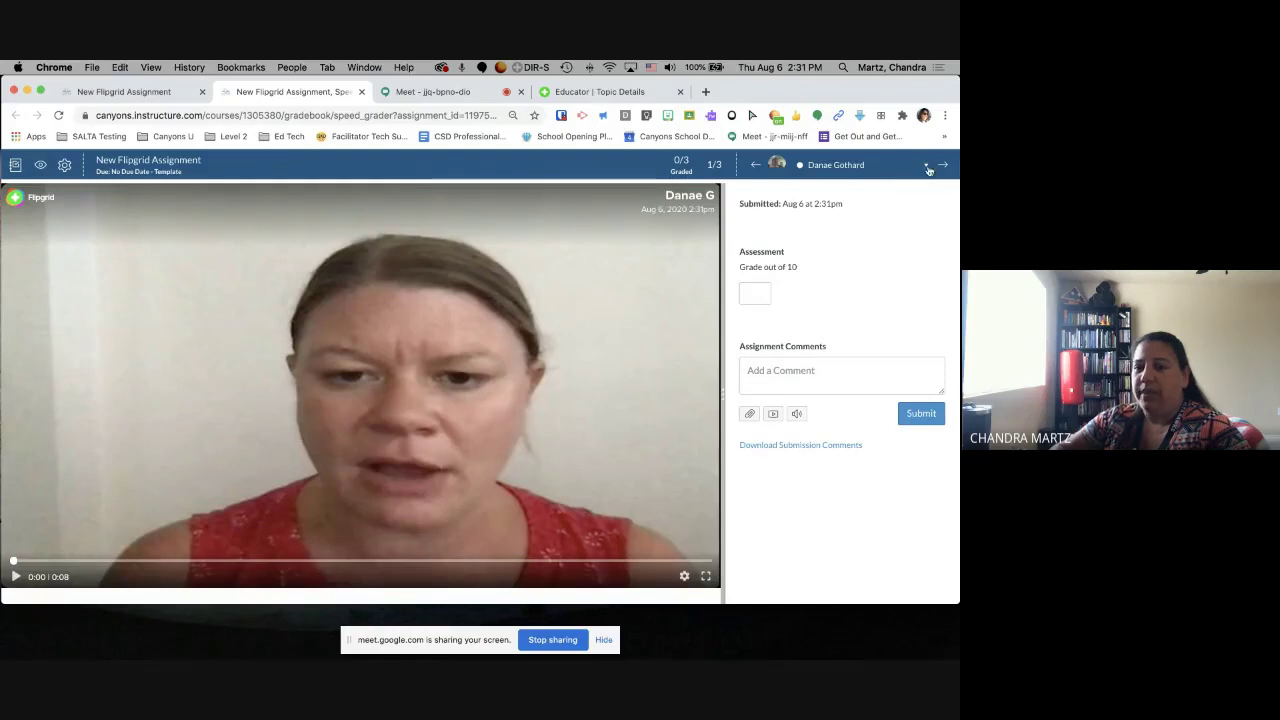
drag(740, 204, 785, 203)
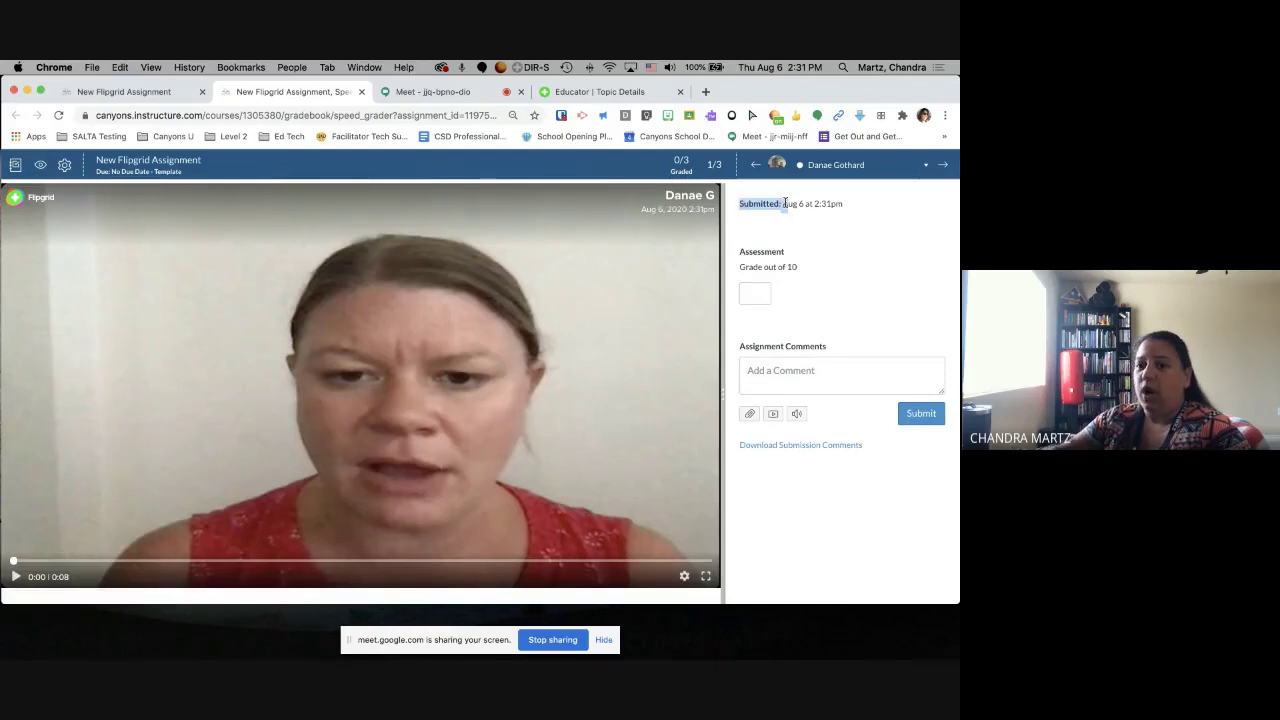
click(744, 211)
drag(740, 204, 840, 212)
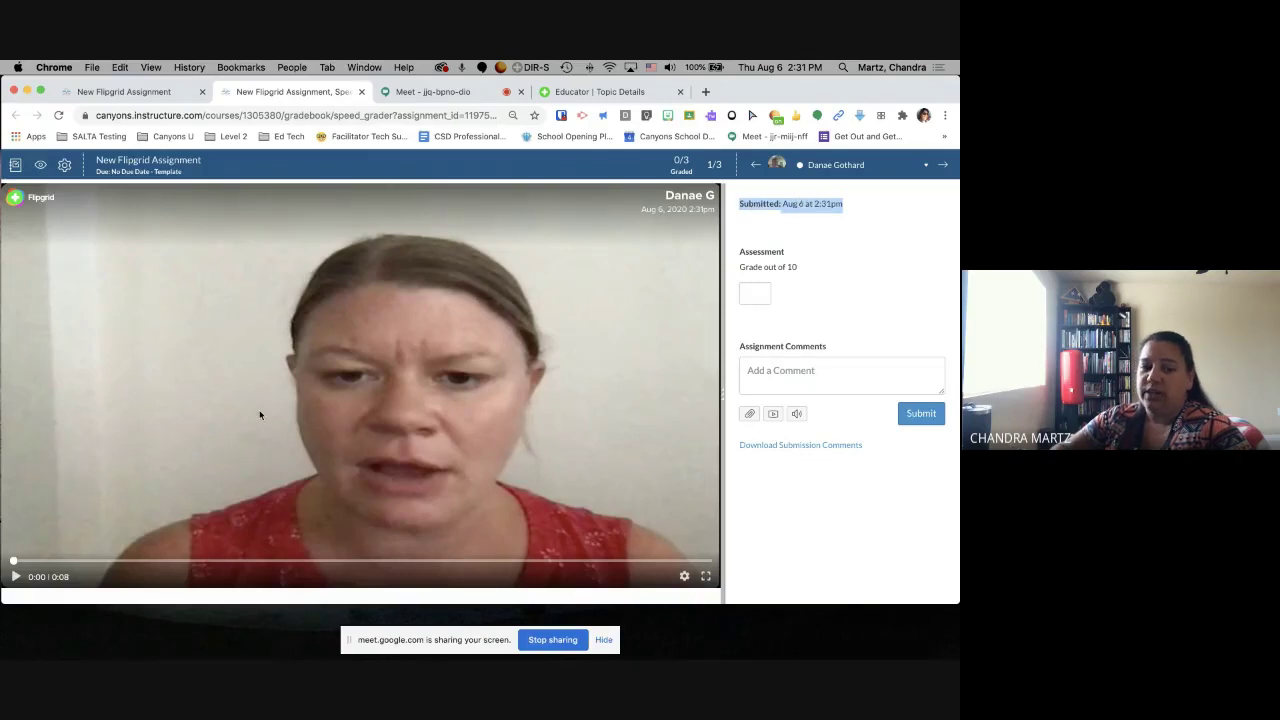
click(16, 578)
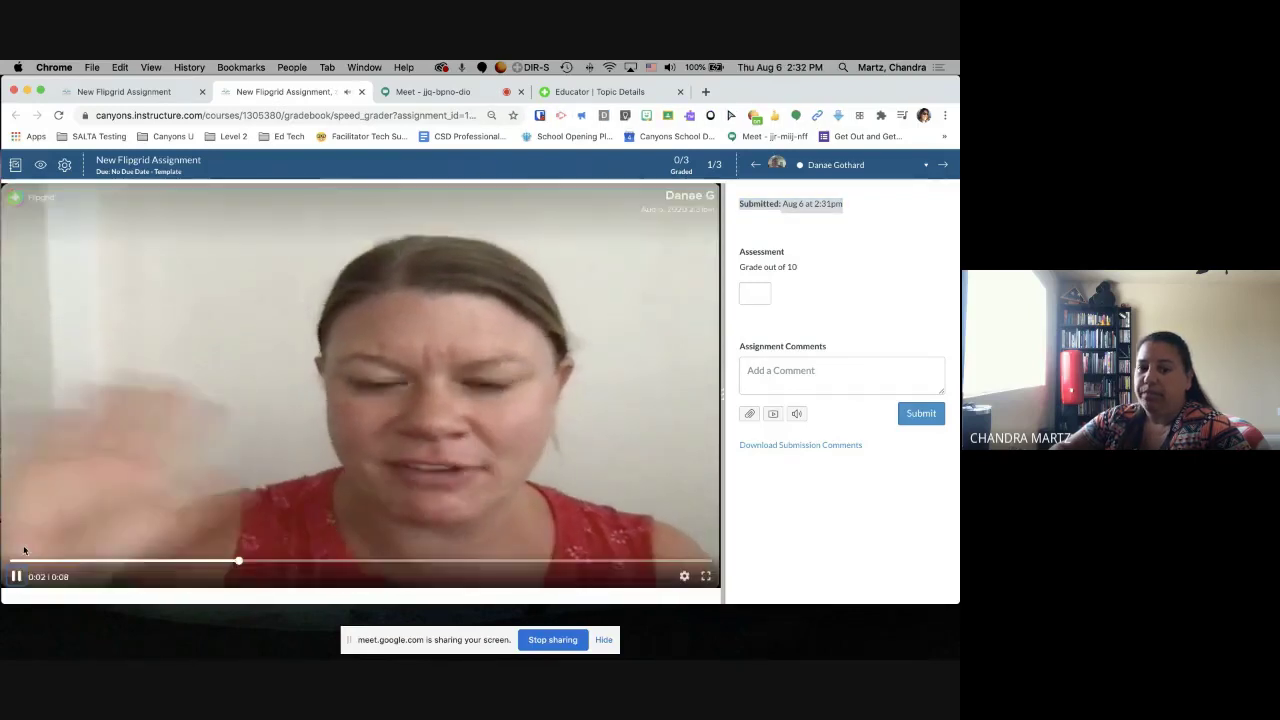
click(16, 578)
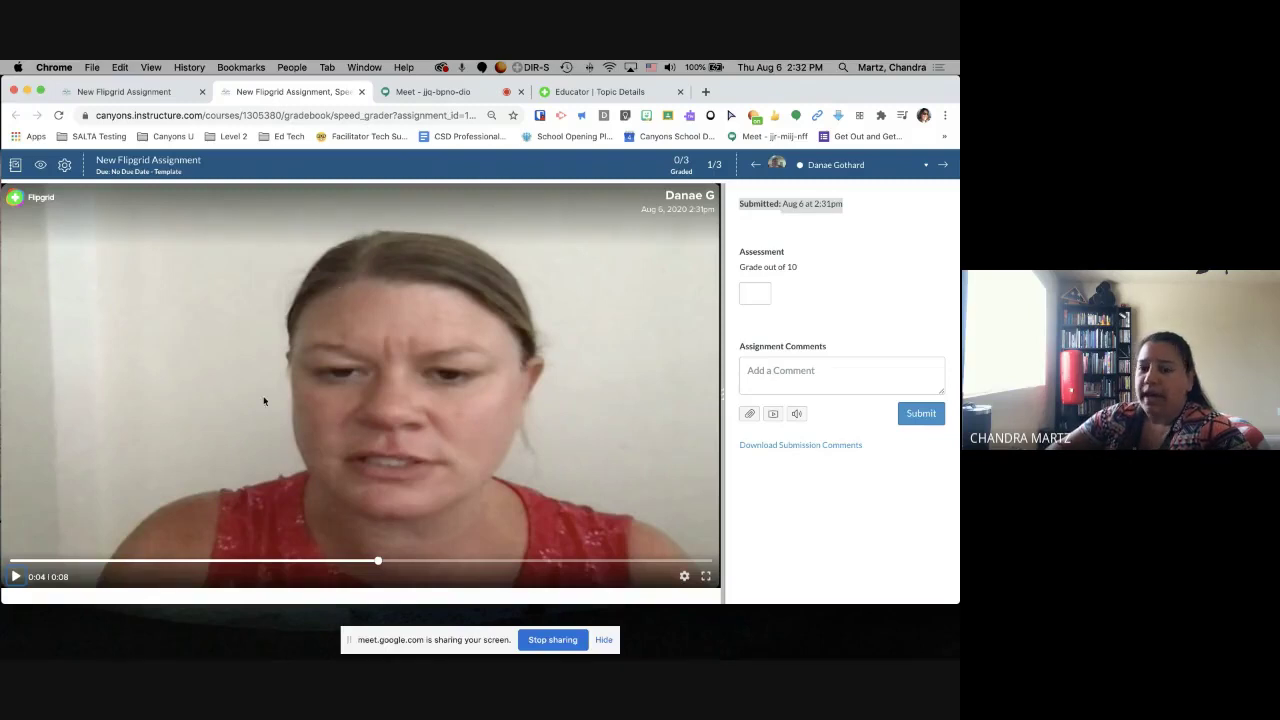
View the suggested grade entries for the submission, check the Google Meet call, and return to SpeedGrader
click(746, 294)
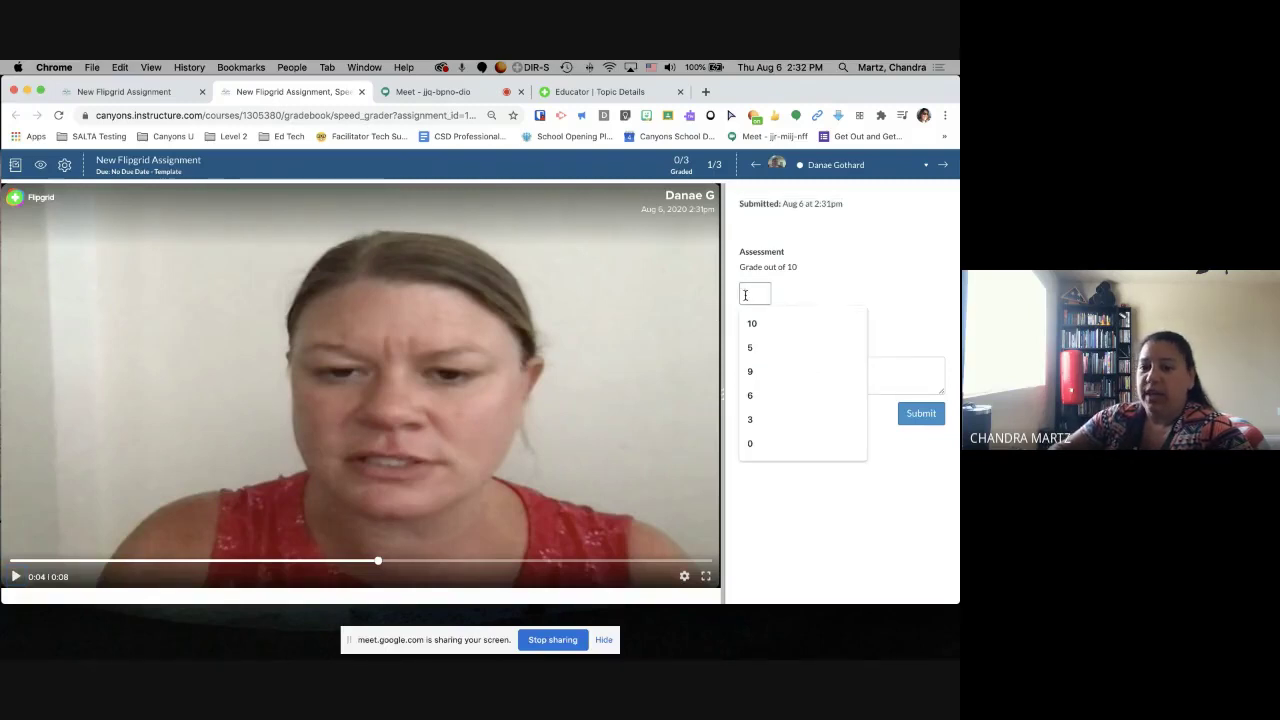
click(852, 289)
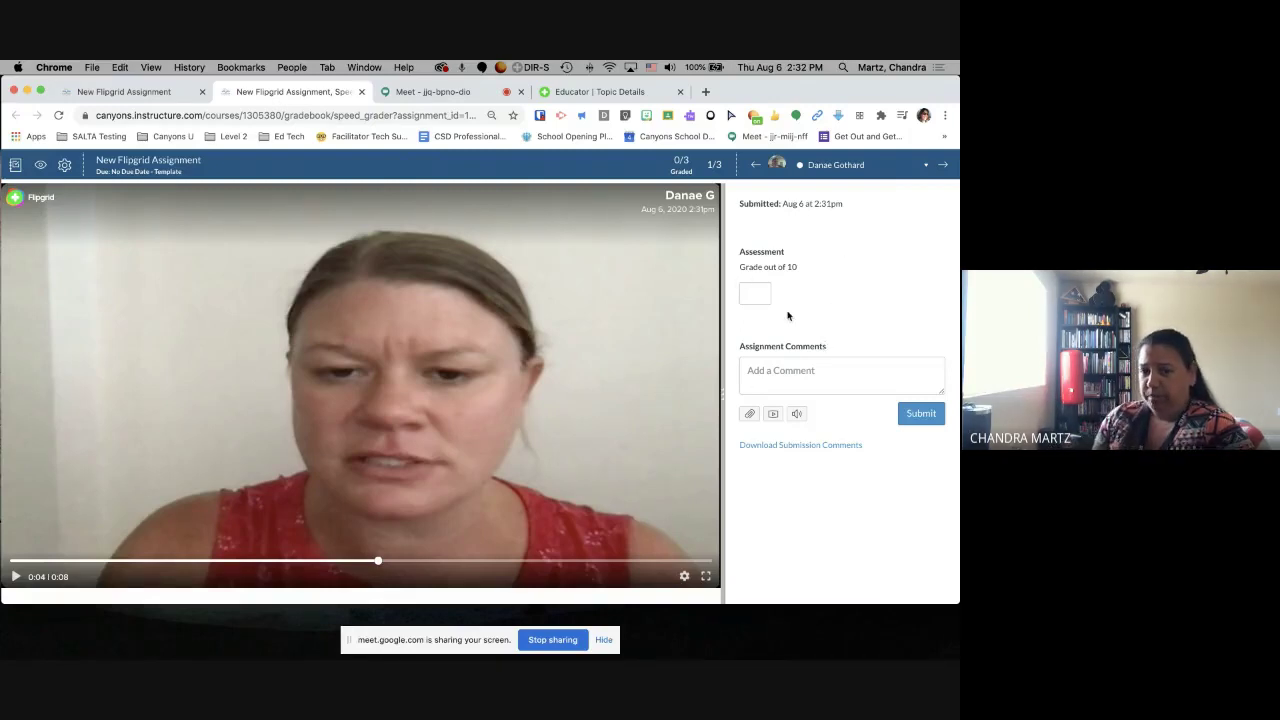
click(453, 93)
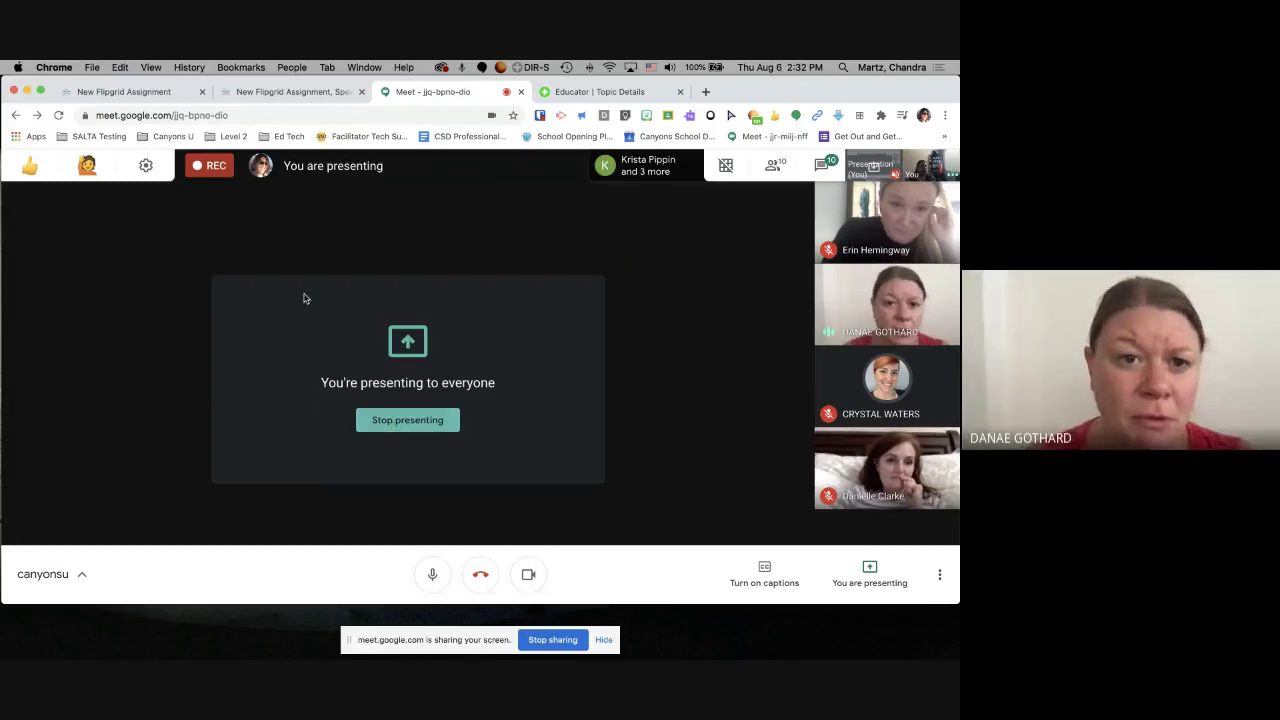
click(290, 91)
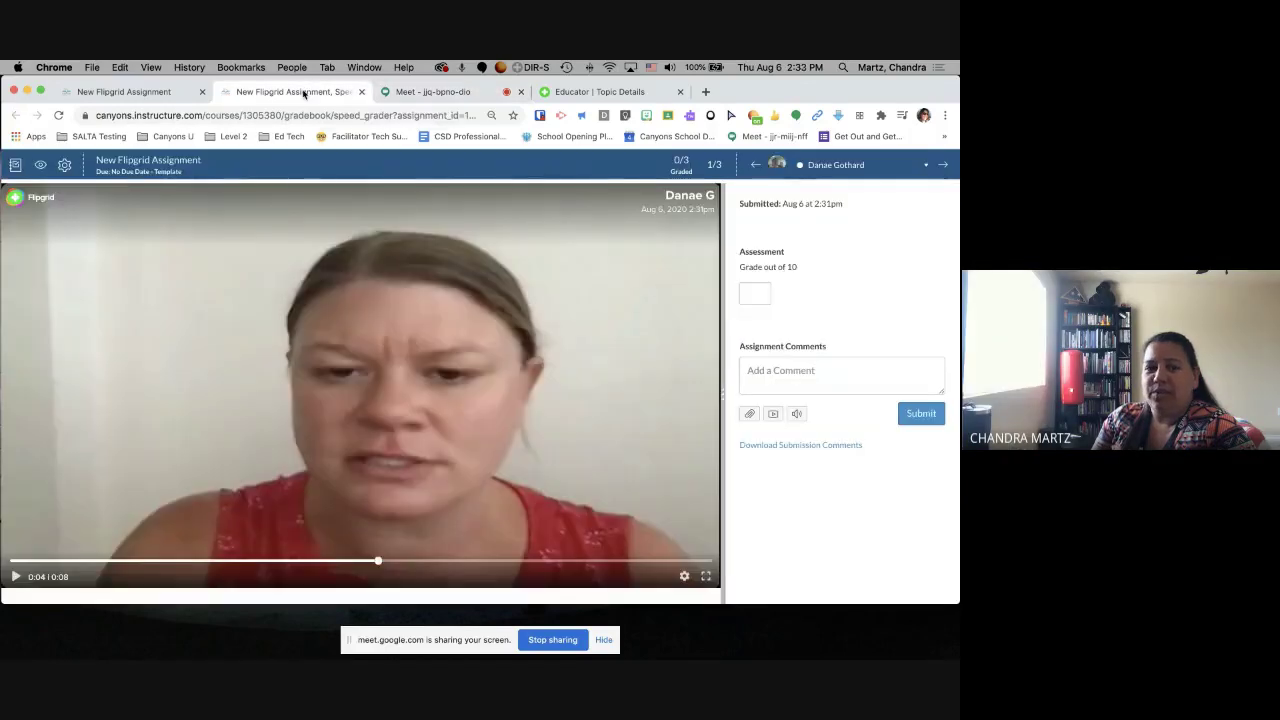
Open the course's navigation settings from the gradebook, hide both Flipgrid items from the course navigation, and save
click(17, 168)
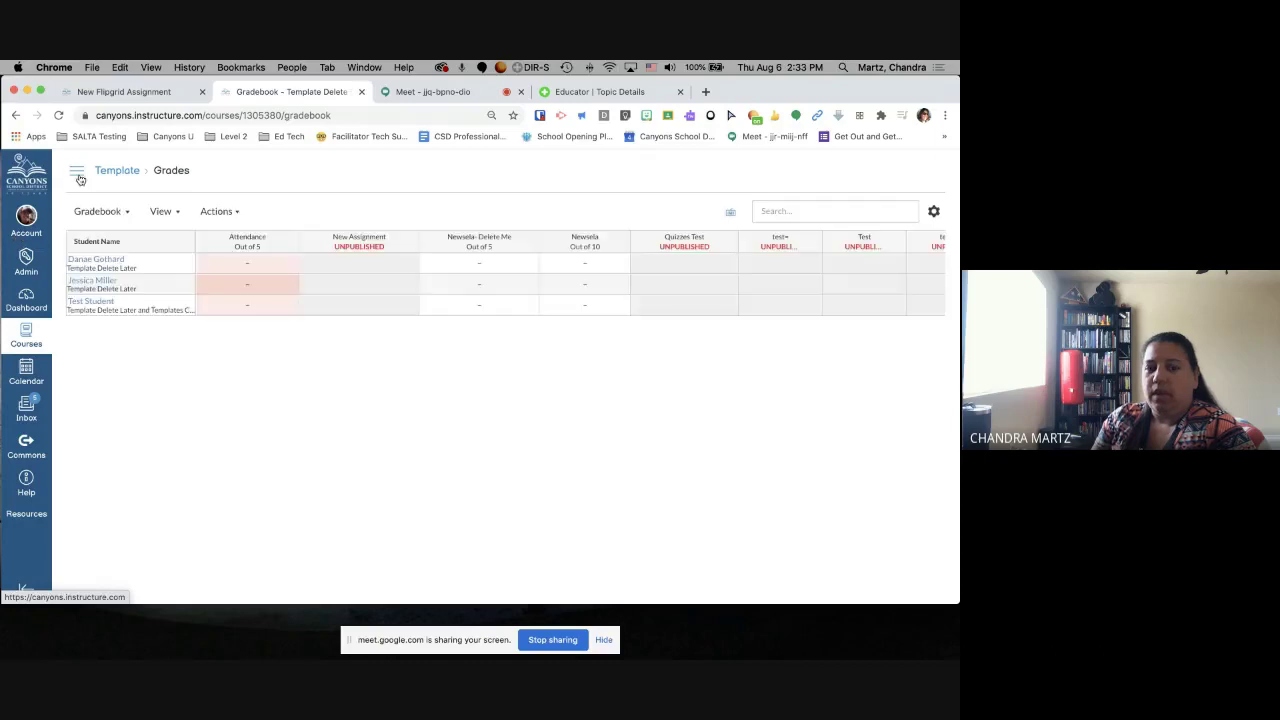
click(77, 174)
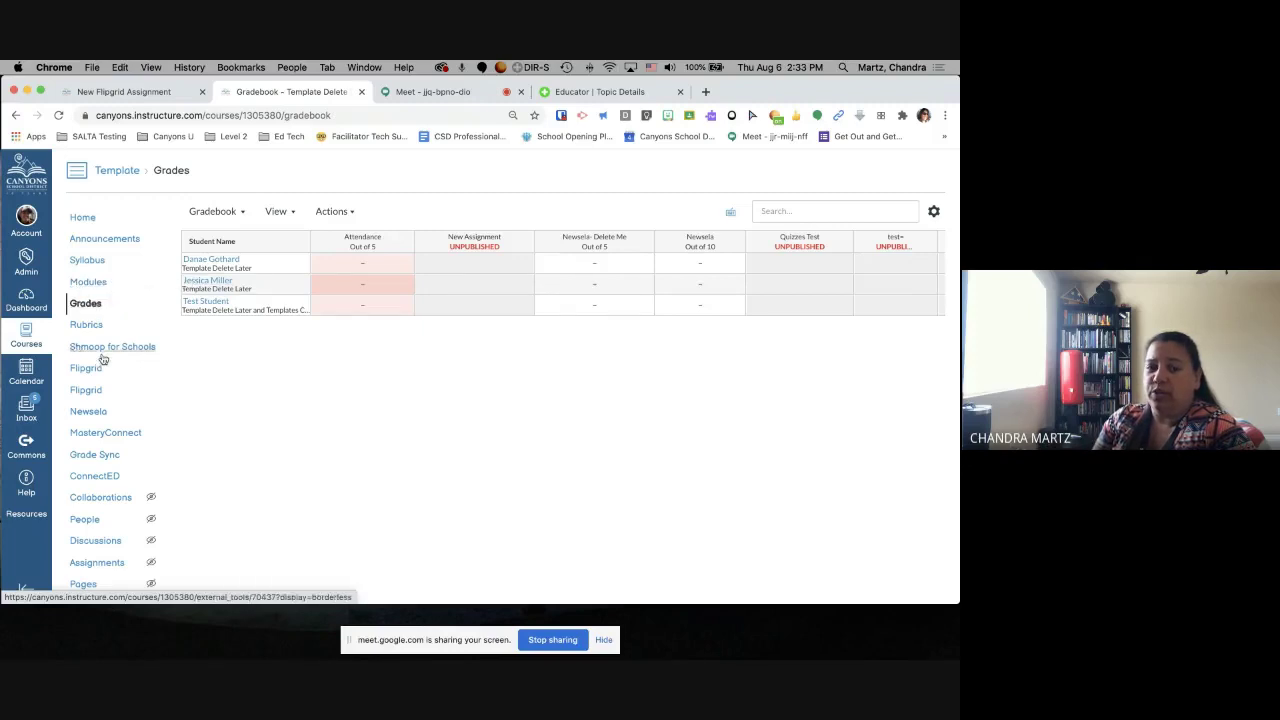
scroll(100, 372, down, 2)
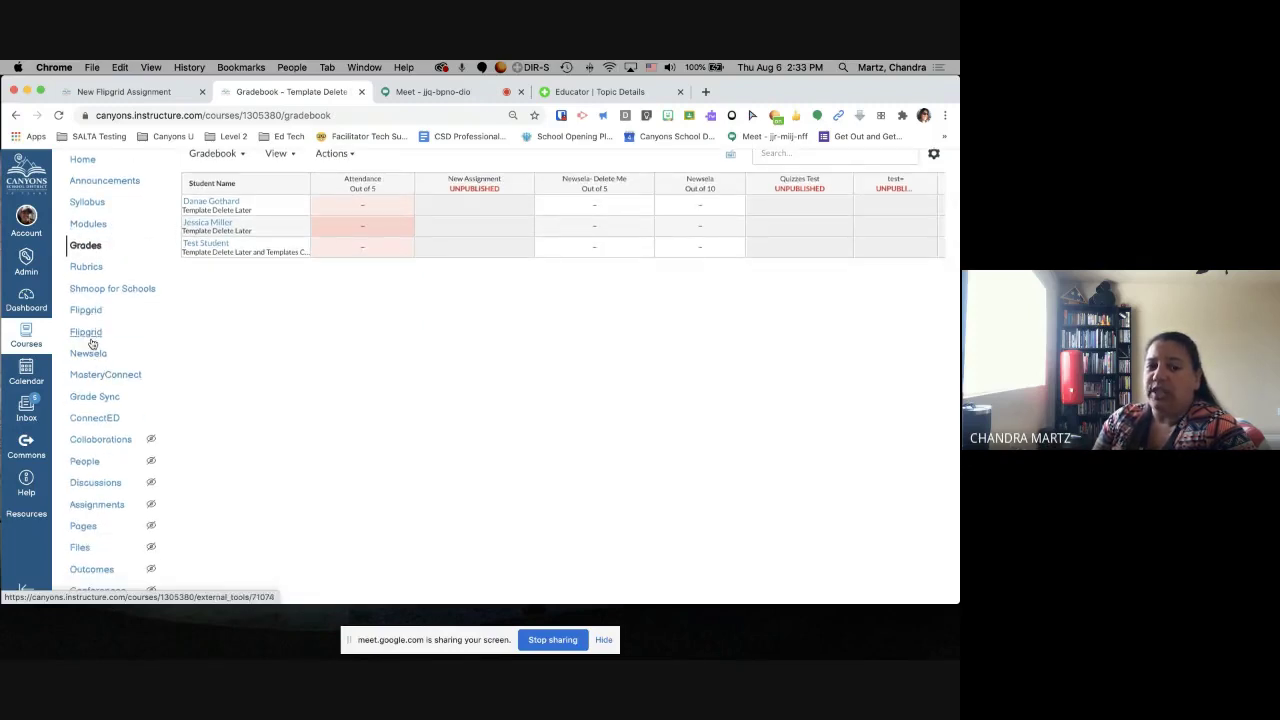
scroll(92, 366, down, 2)
click(76, 588)
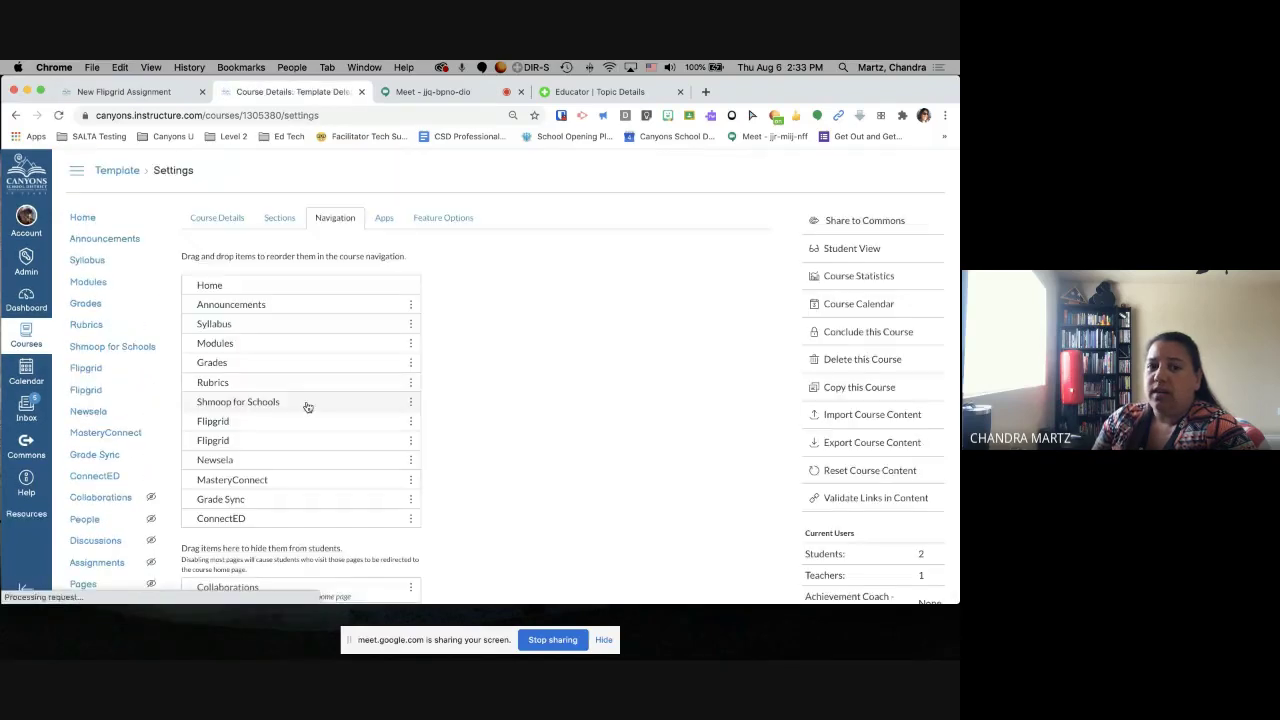
drag(215, 440, 240, 556)
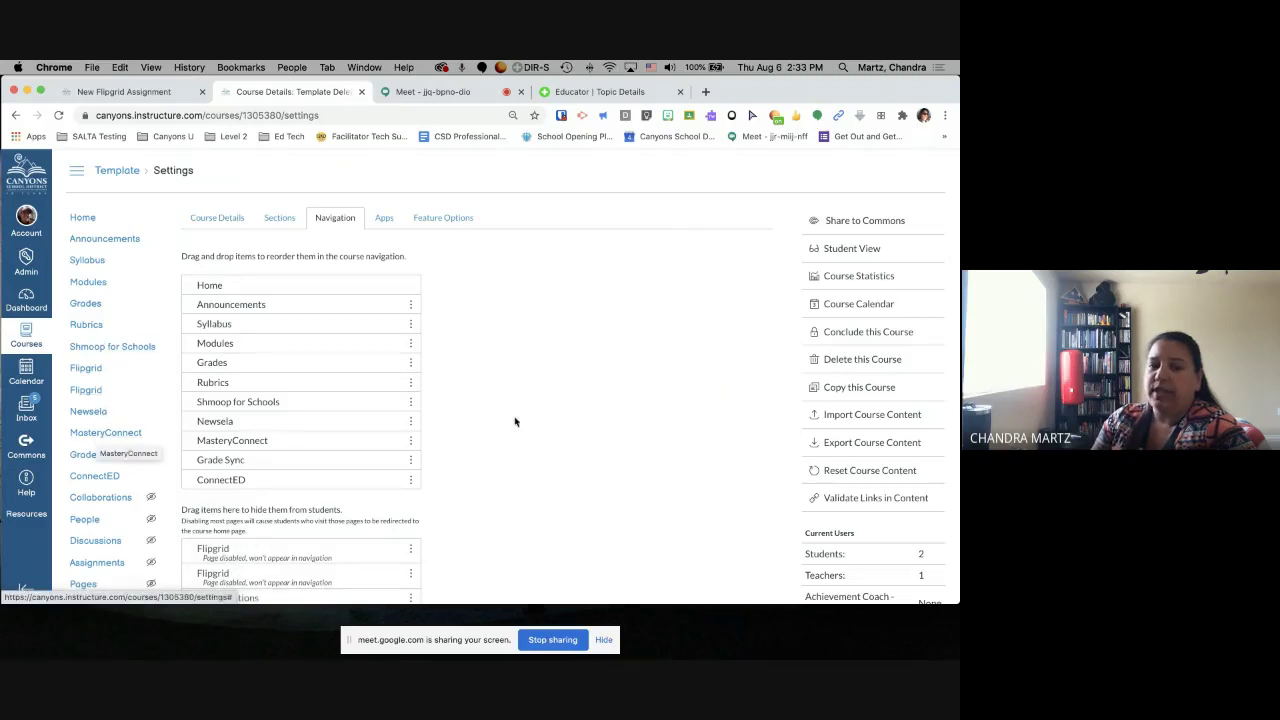
scroll(569, 434, down, 10)
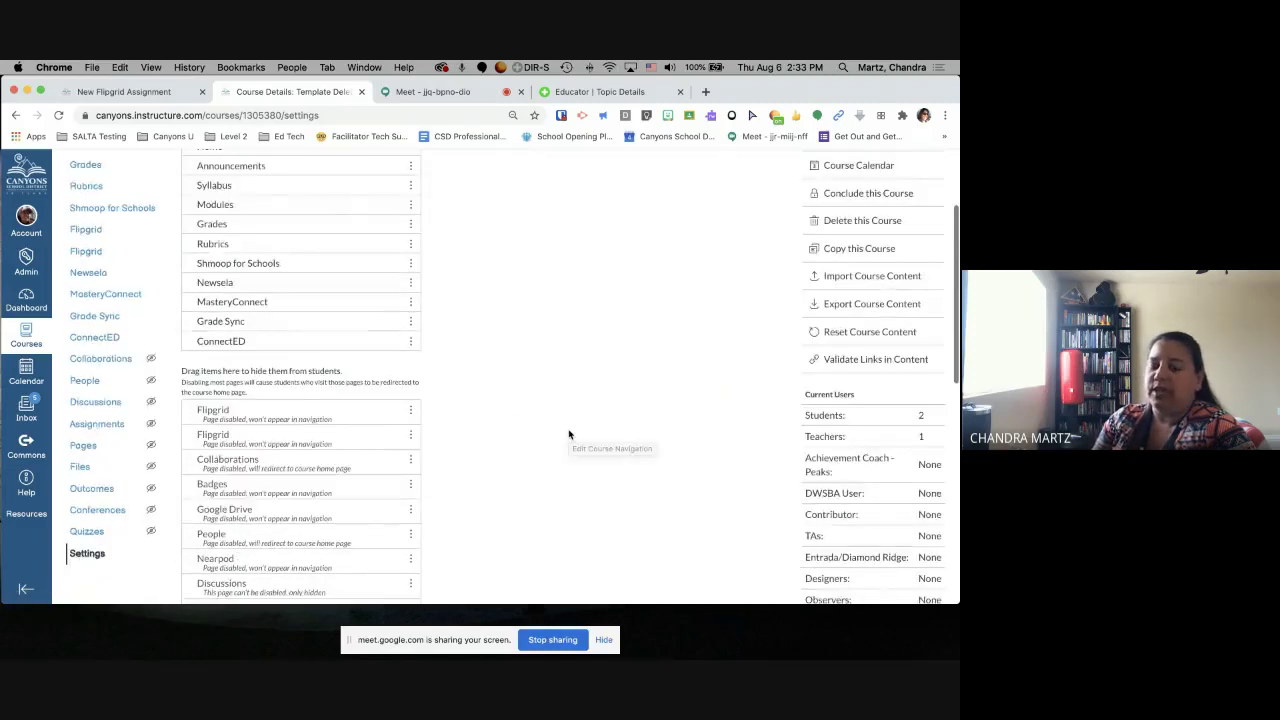
click(192, 569)
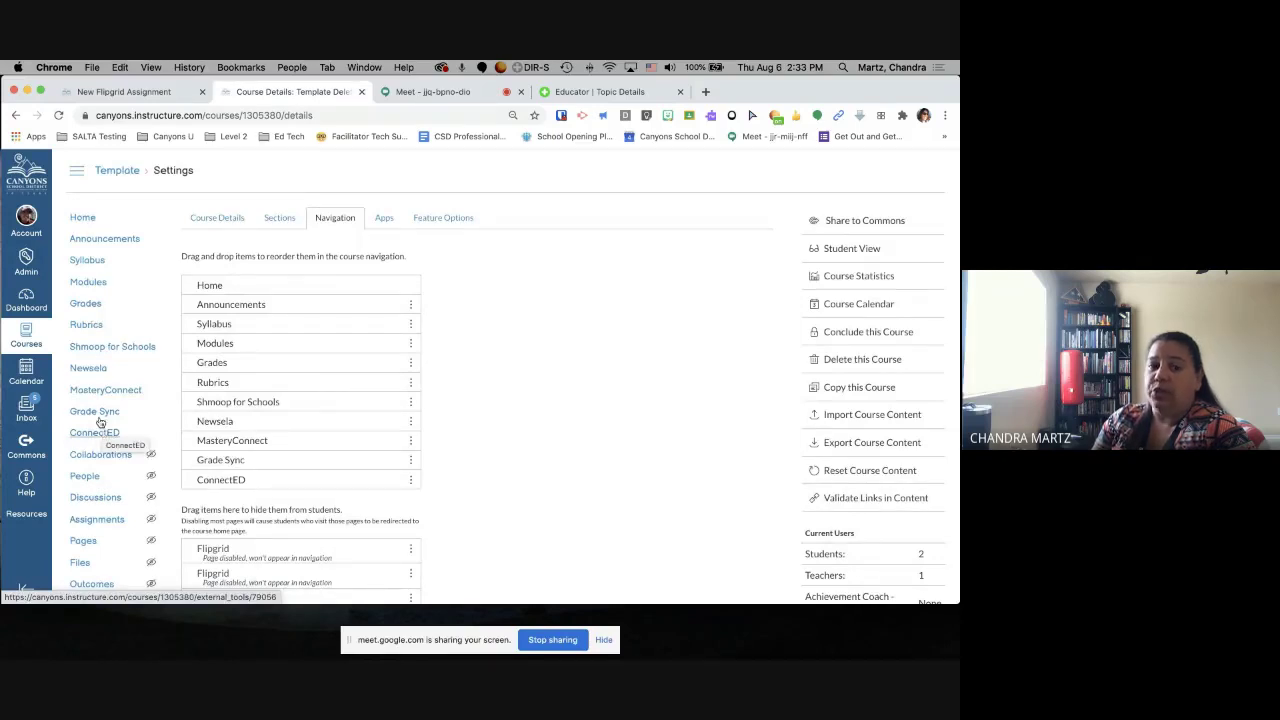
Open New Flipgrid Assignment from the Canvas LTI Examples module in the course's Modules
click(91, 307)
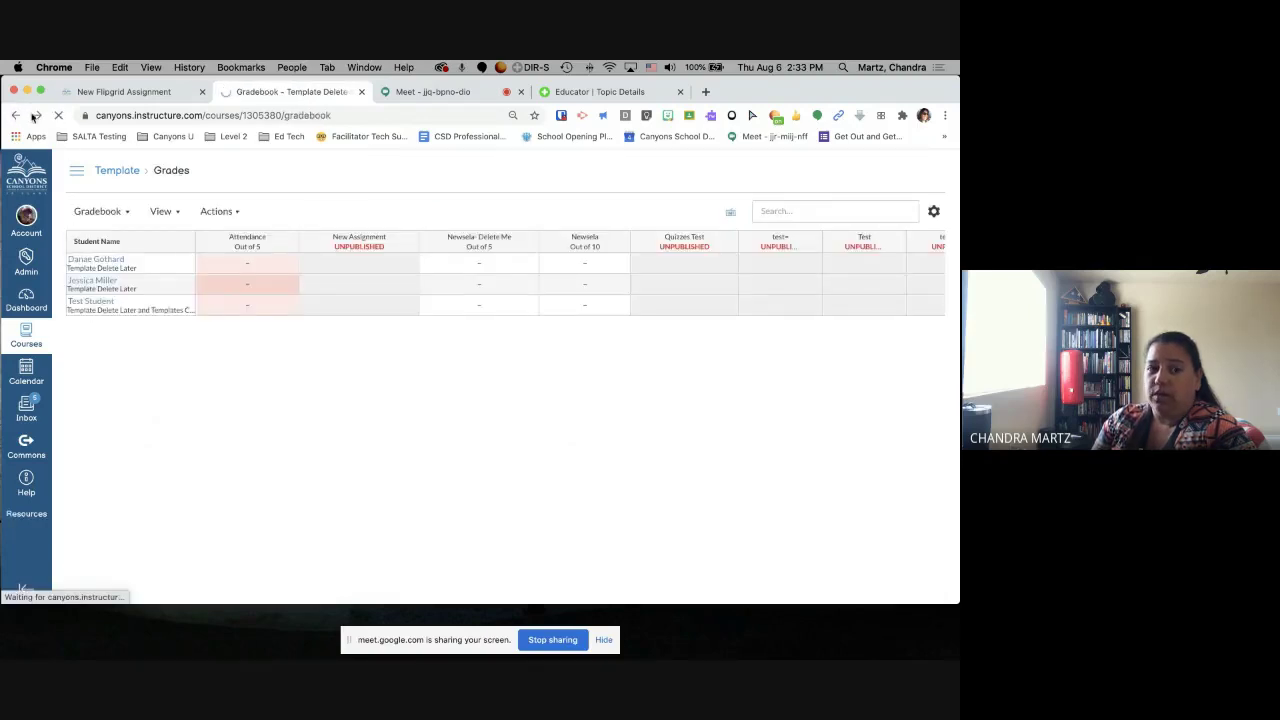
click(31, 116)
click(85, 284)
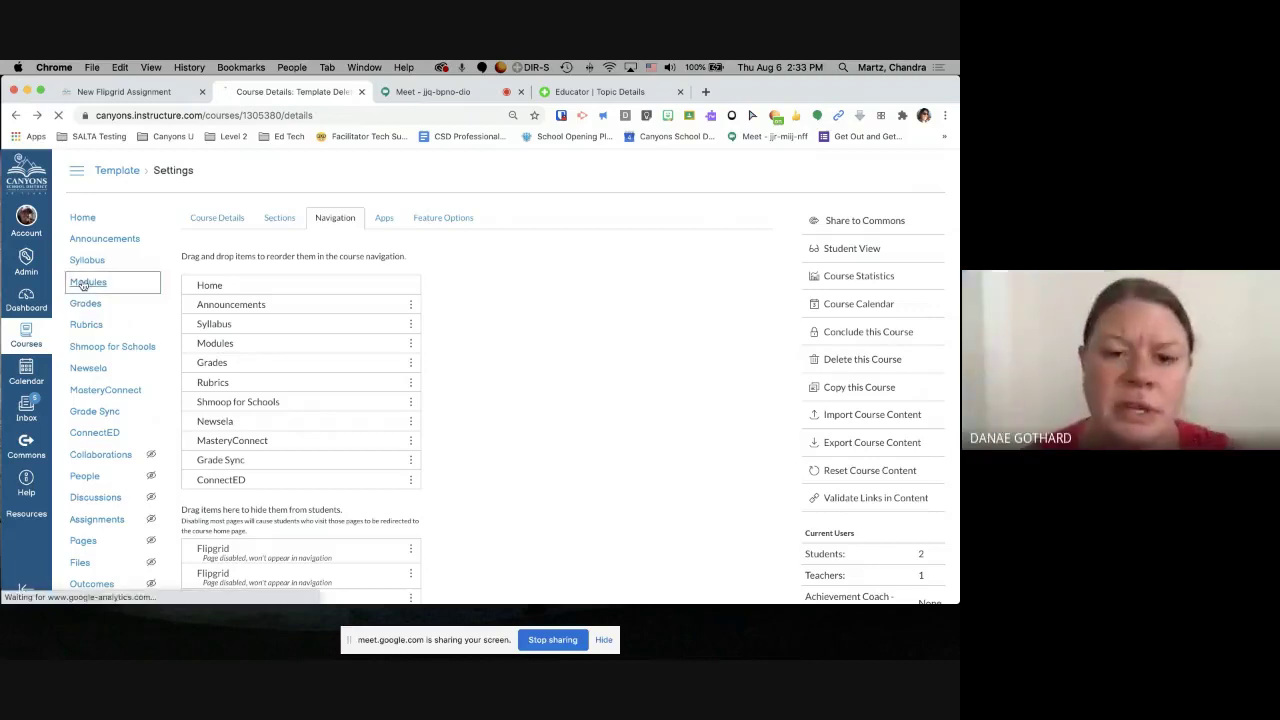
scroll(240, 360, down, 1)
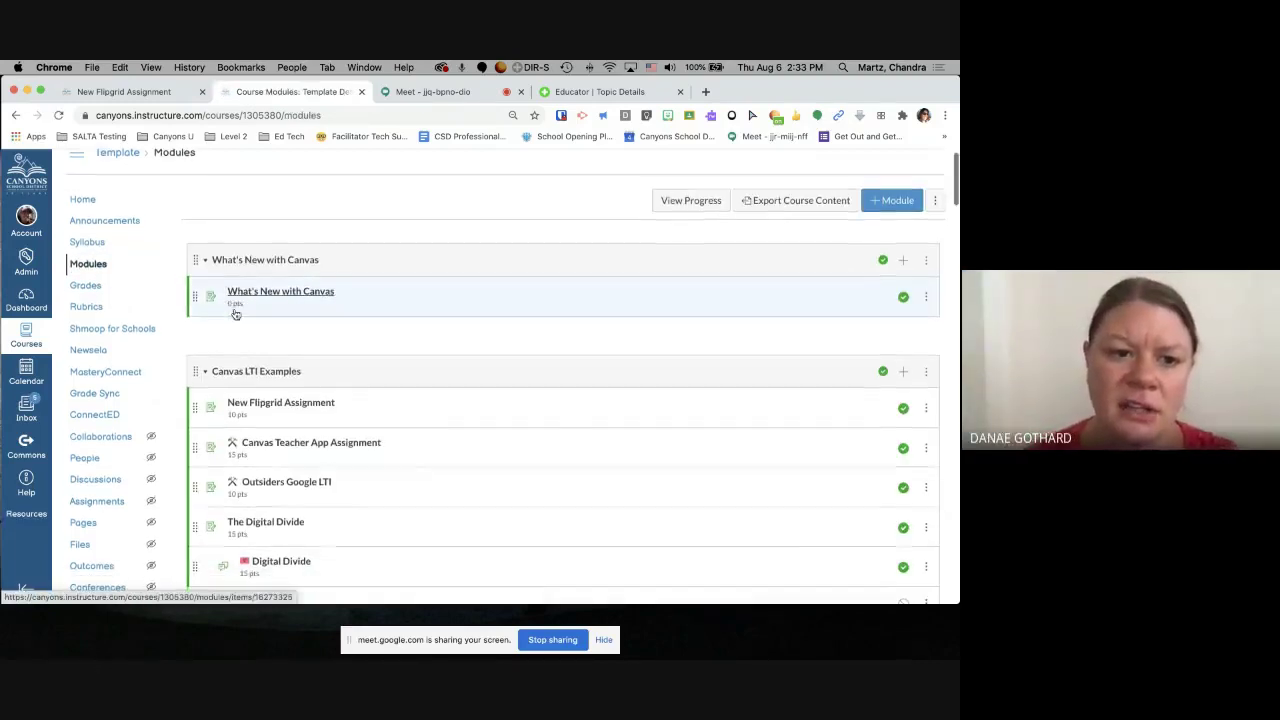
click(252, 405)
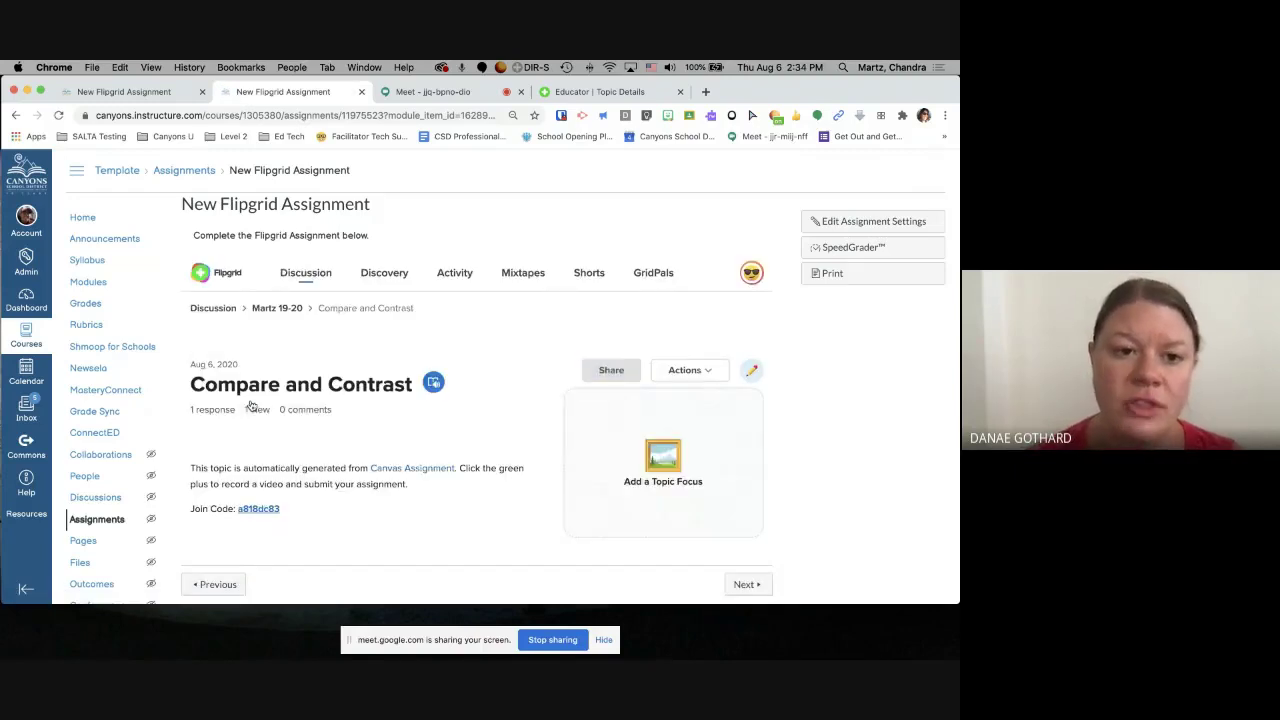
Review the Compare and Contrast topic and its responses list, and open the assignment in SpeedGrader
scroll(252, 405, down, 5)
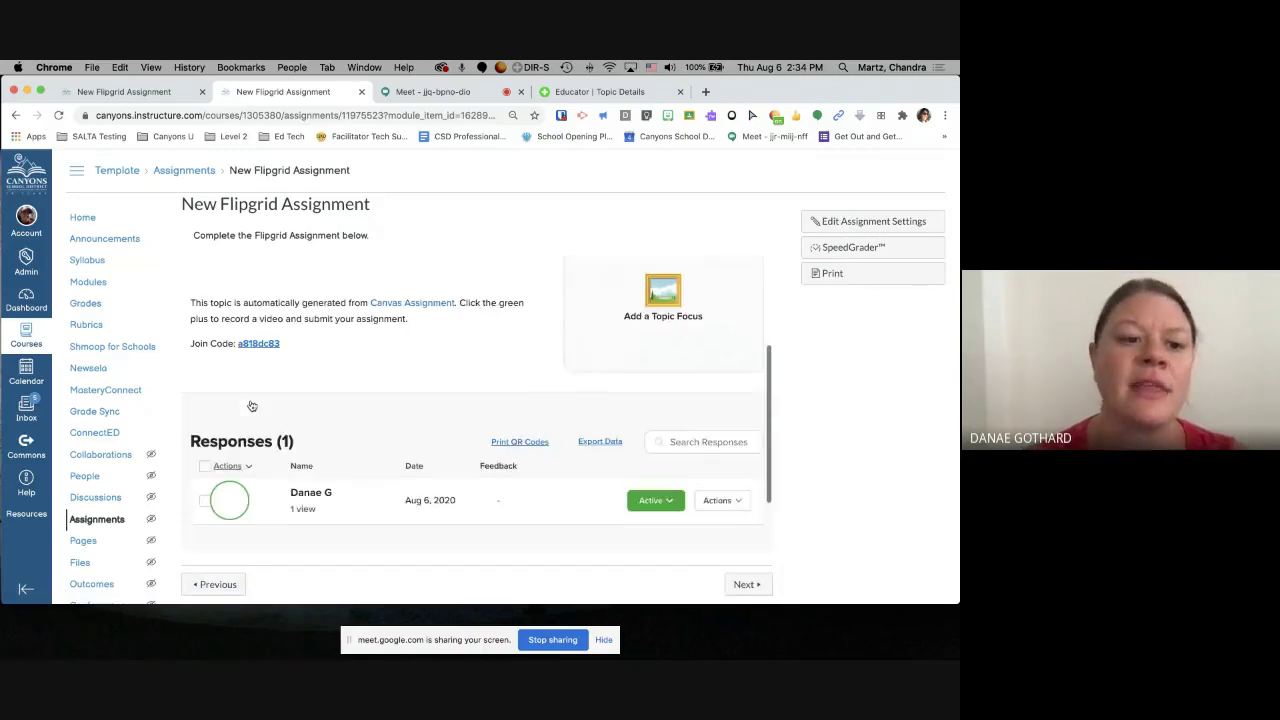
scroll(252, 405, up, 5)
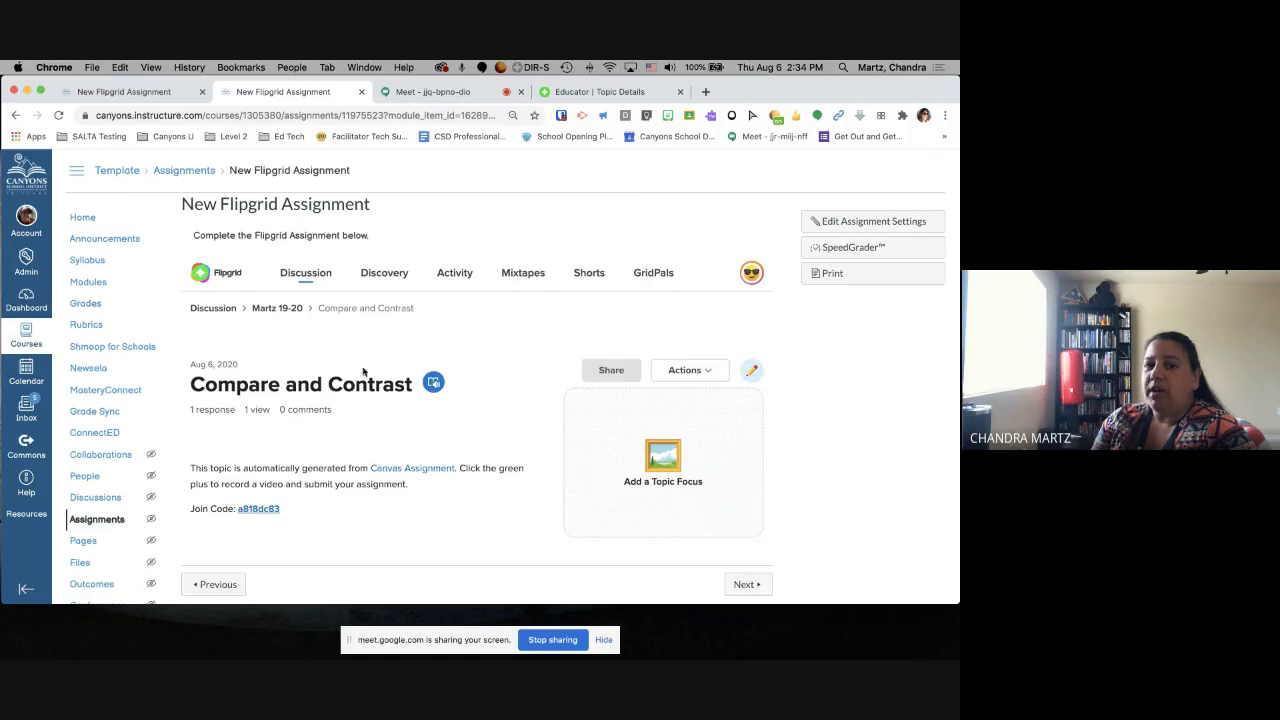
scroll(437, 346, down, 5)
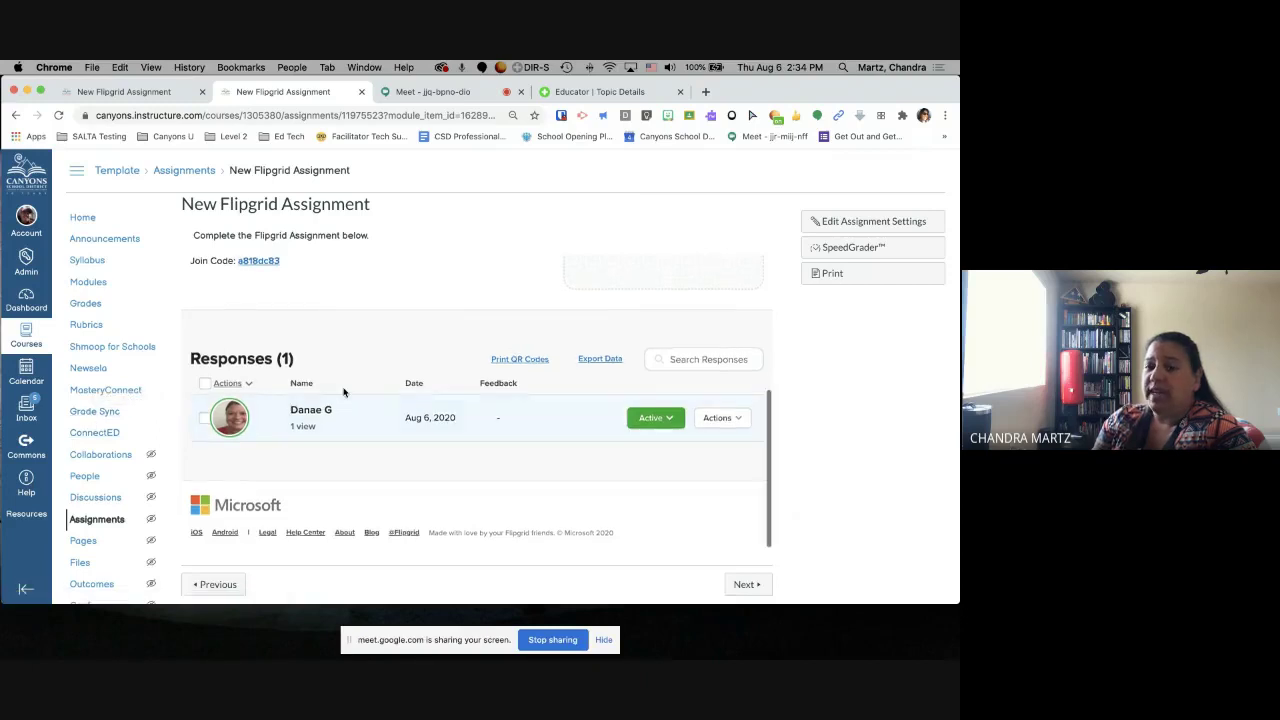
scroll(346, 394, up, 3)
click(851, 256)
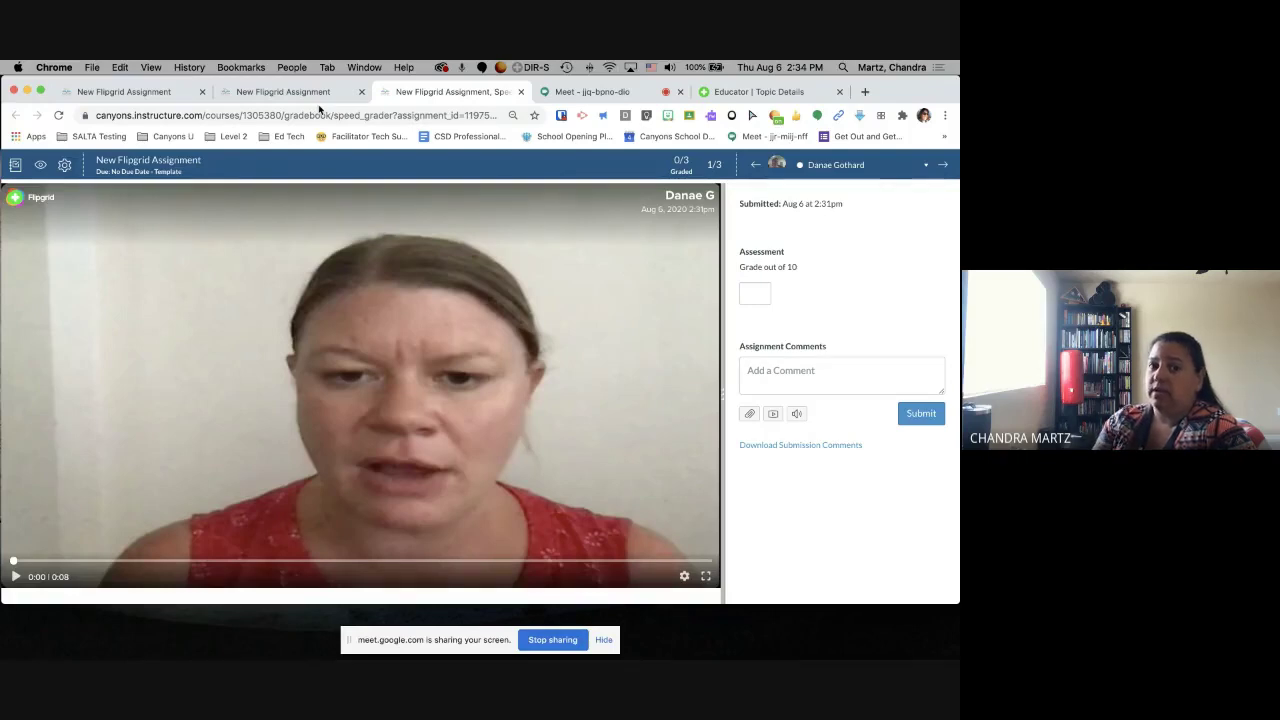
Check the Google Meet call and SpeedGrader, and return to the New Flipgrid Assignment page
click(576, 95)
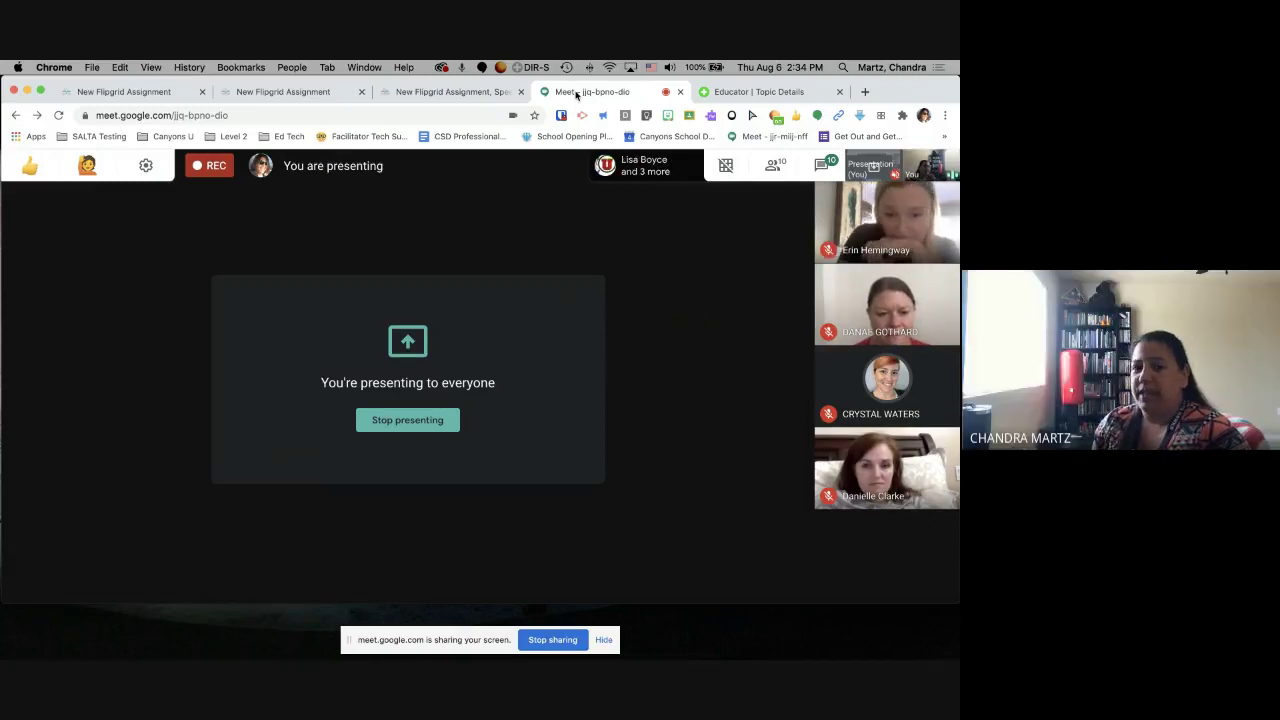
click(466, 91)
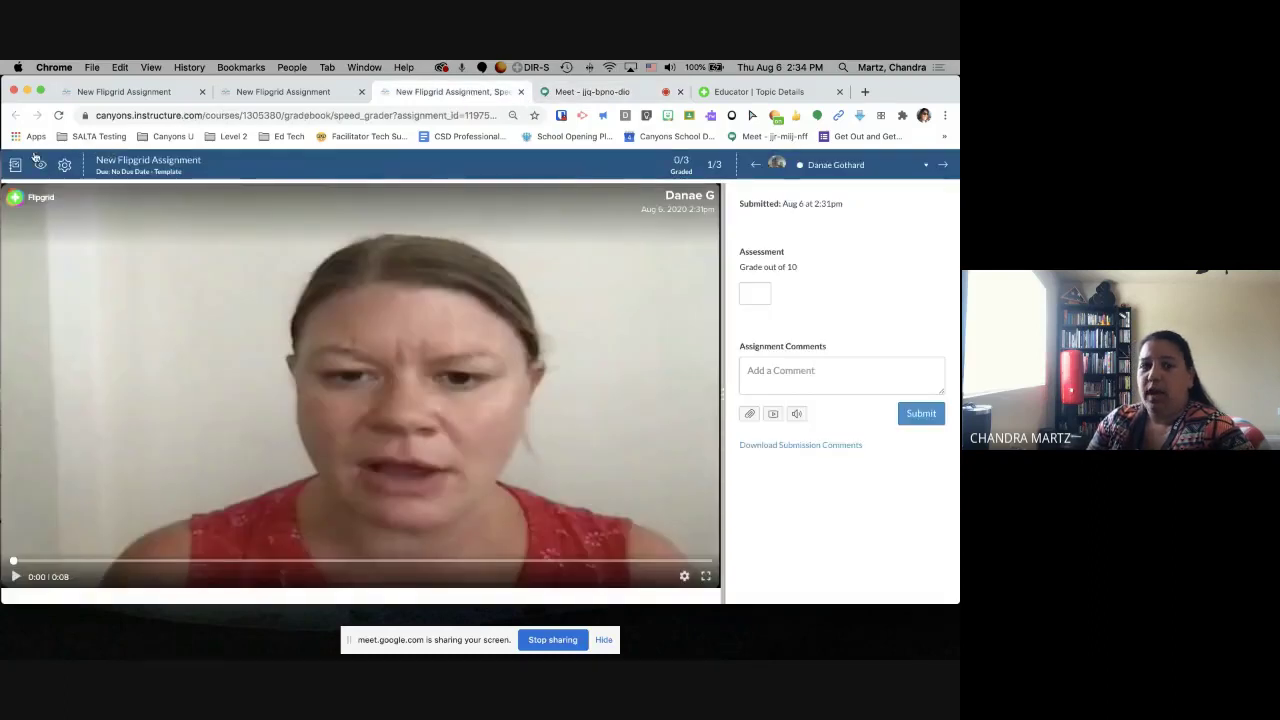
click(246, 91)
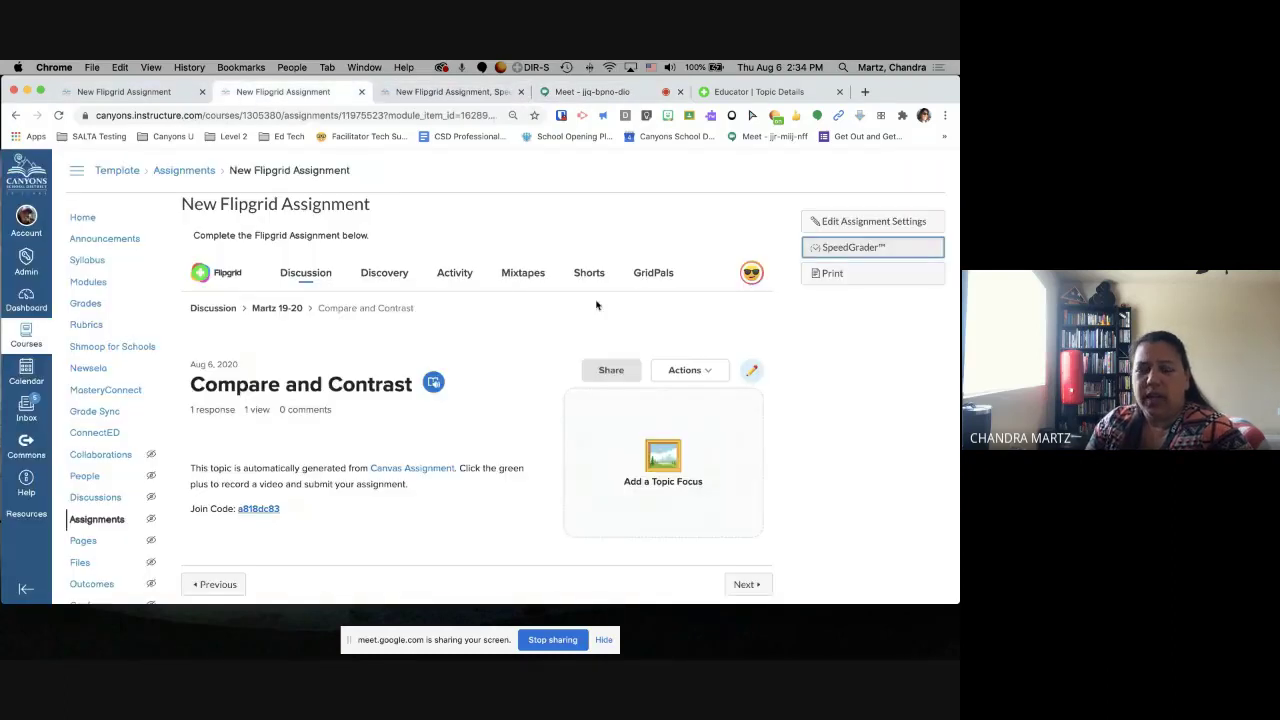
Start a new assignment from the Assignments page and examine its submission type choices and External Tool options
click(97, 519)
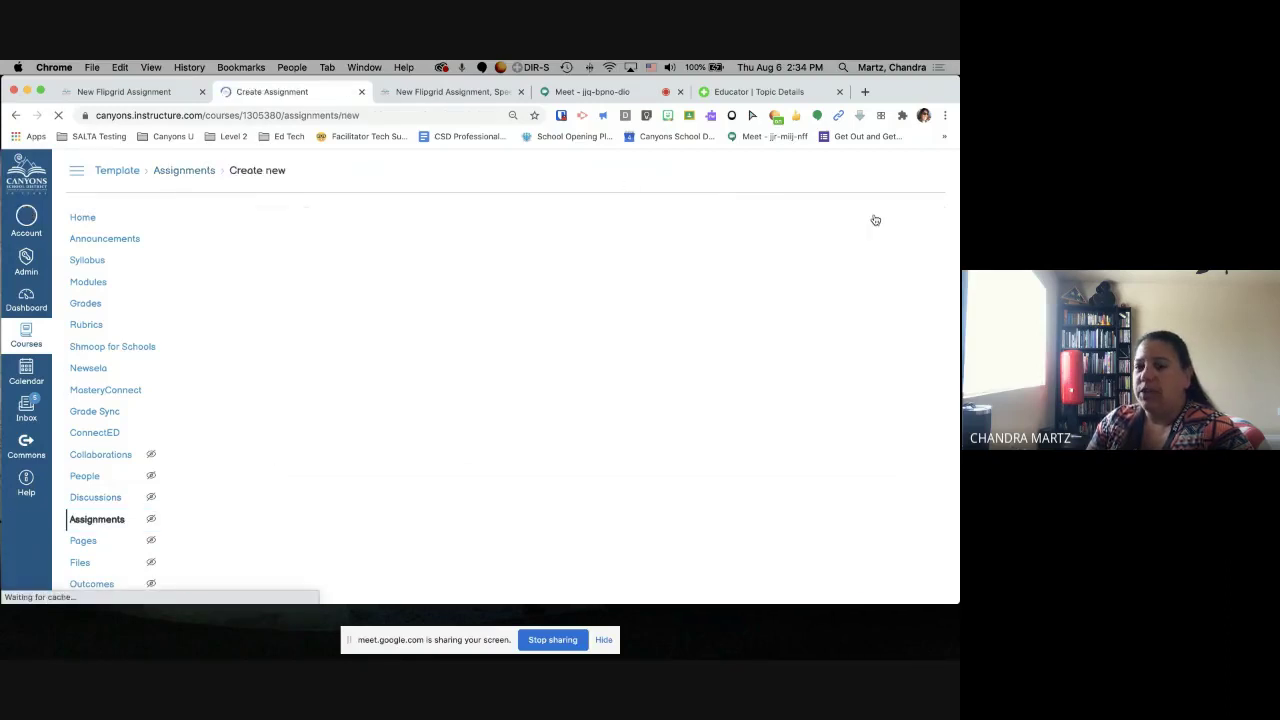
scroll(604, 327, down, 7)
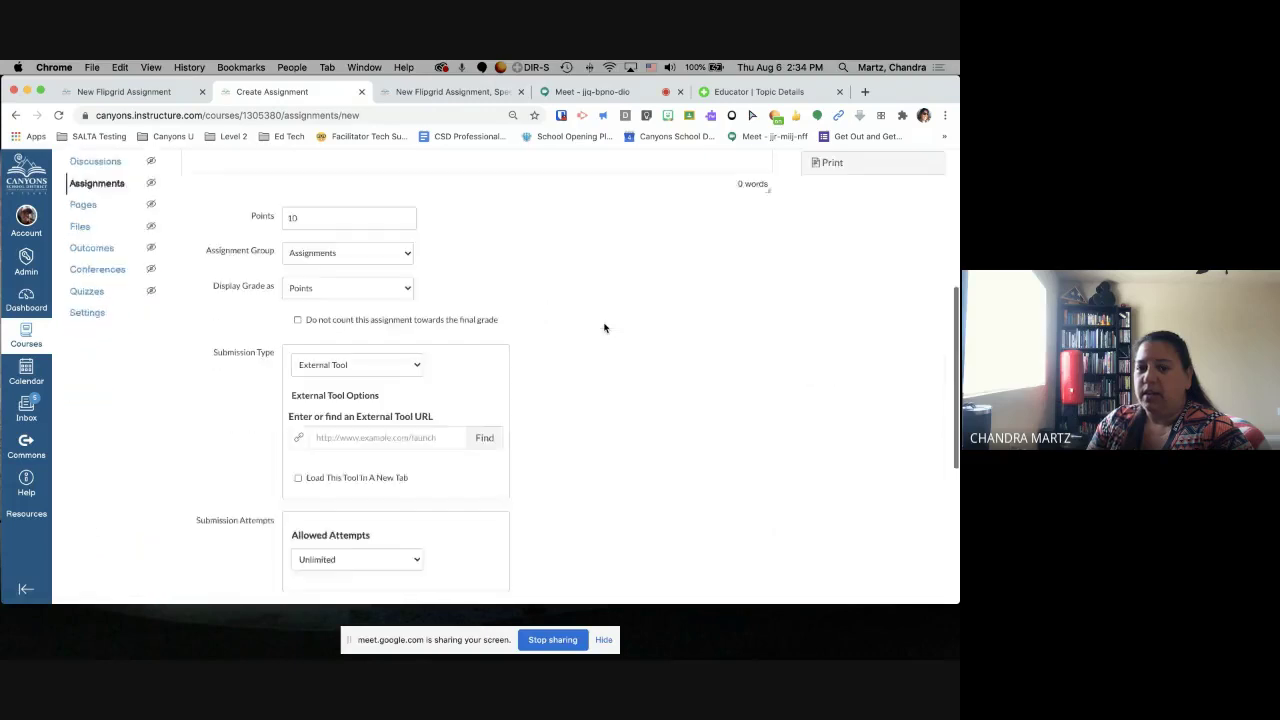
click(398, 345)
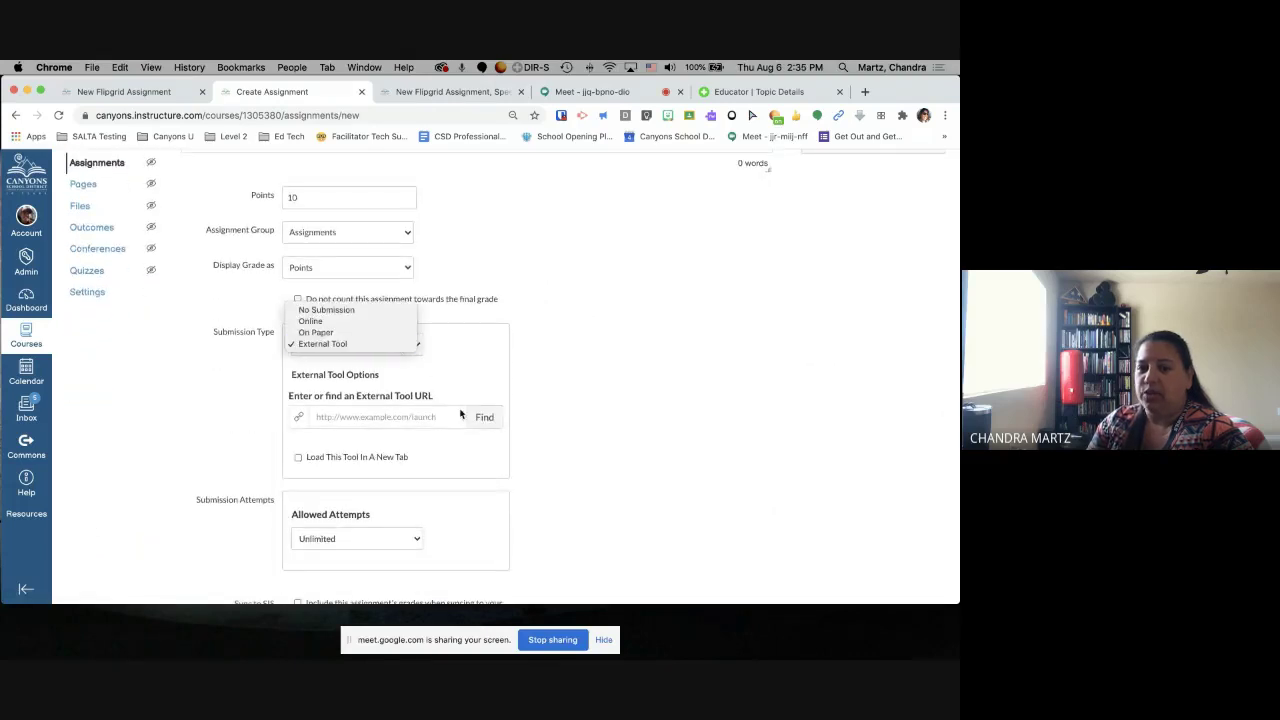
click(497, 421)
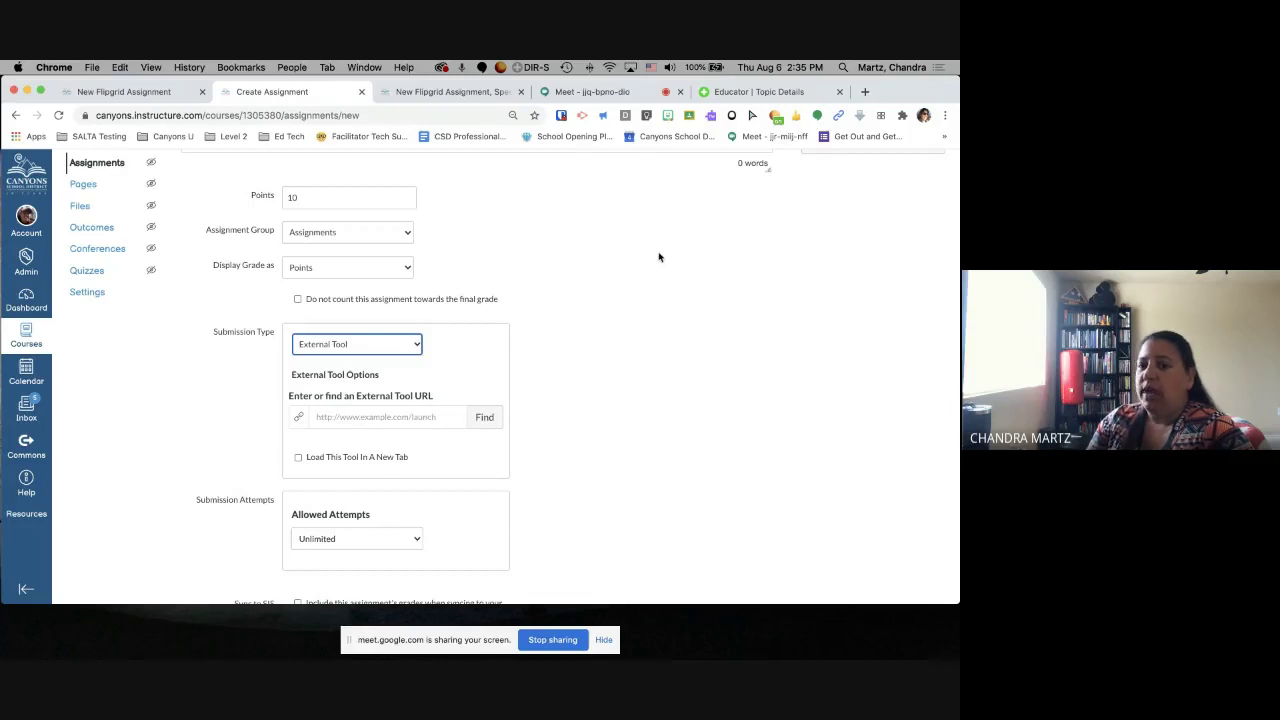
scroll(659, 257, up, 3)
scroll(659, 257, up, 2)
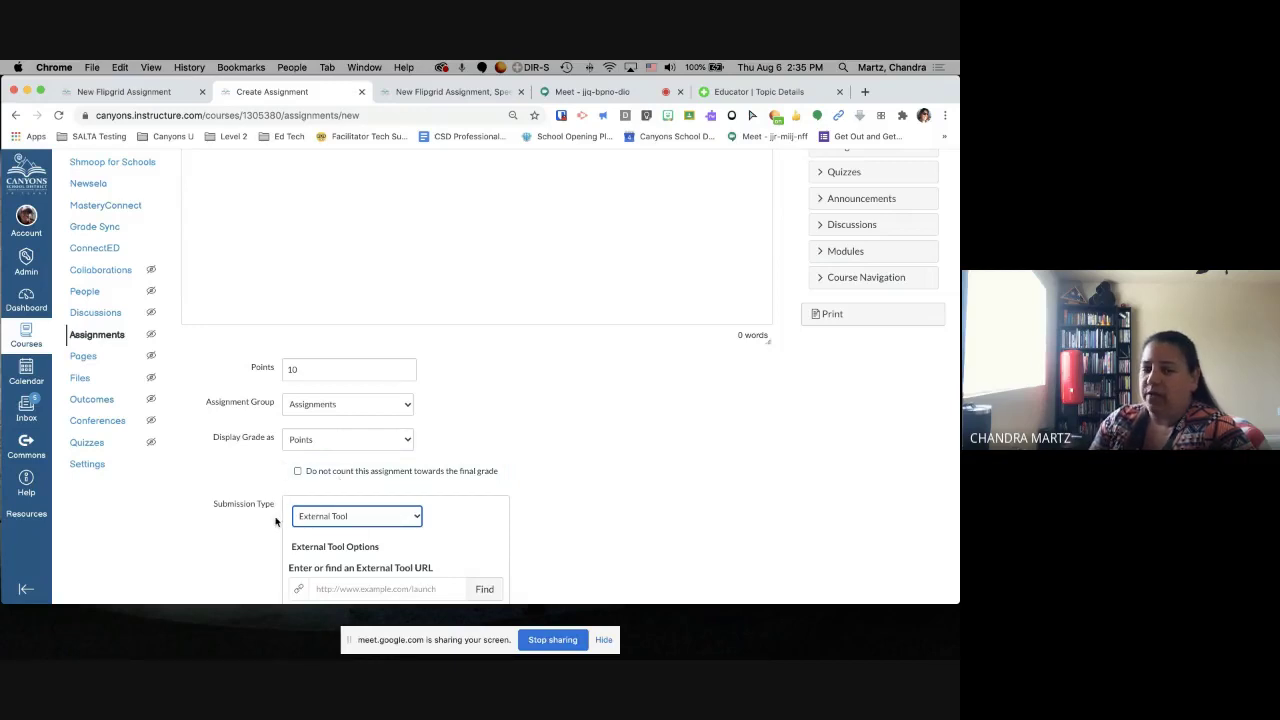
scroll(277, 520, down, 3)
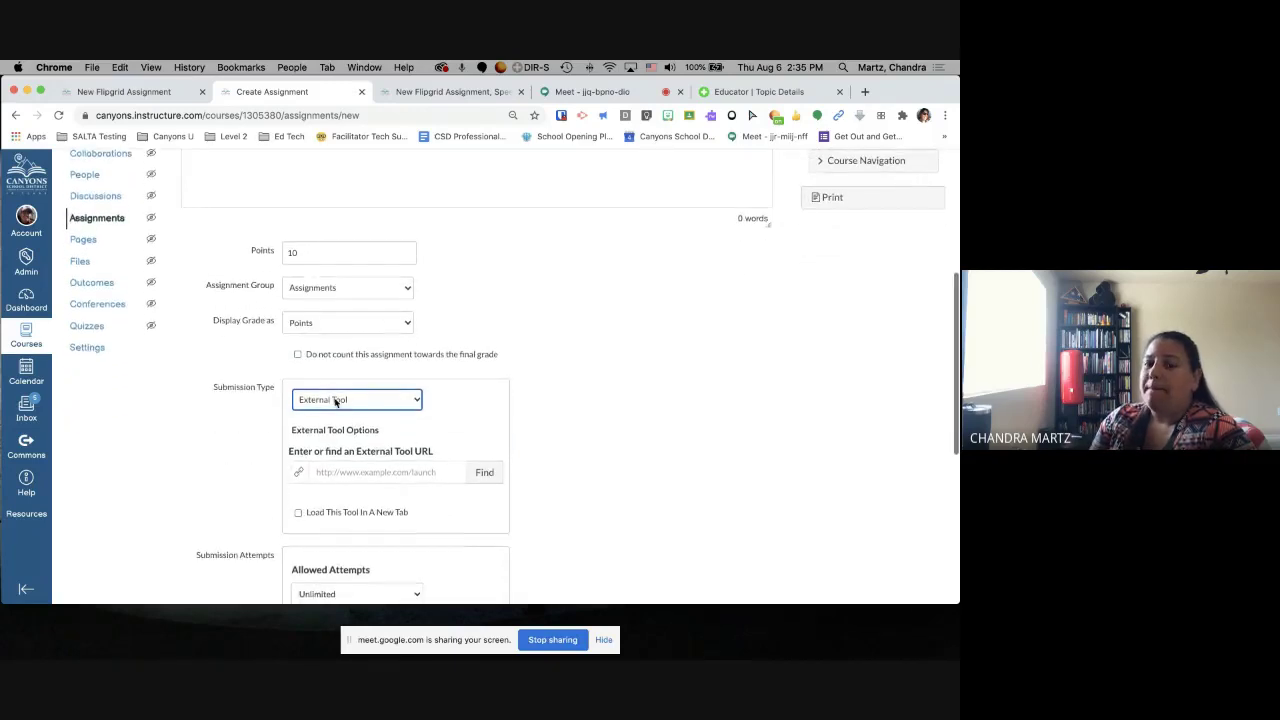
click(334, 398)
click(334, 398)
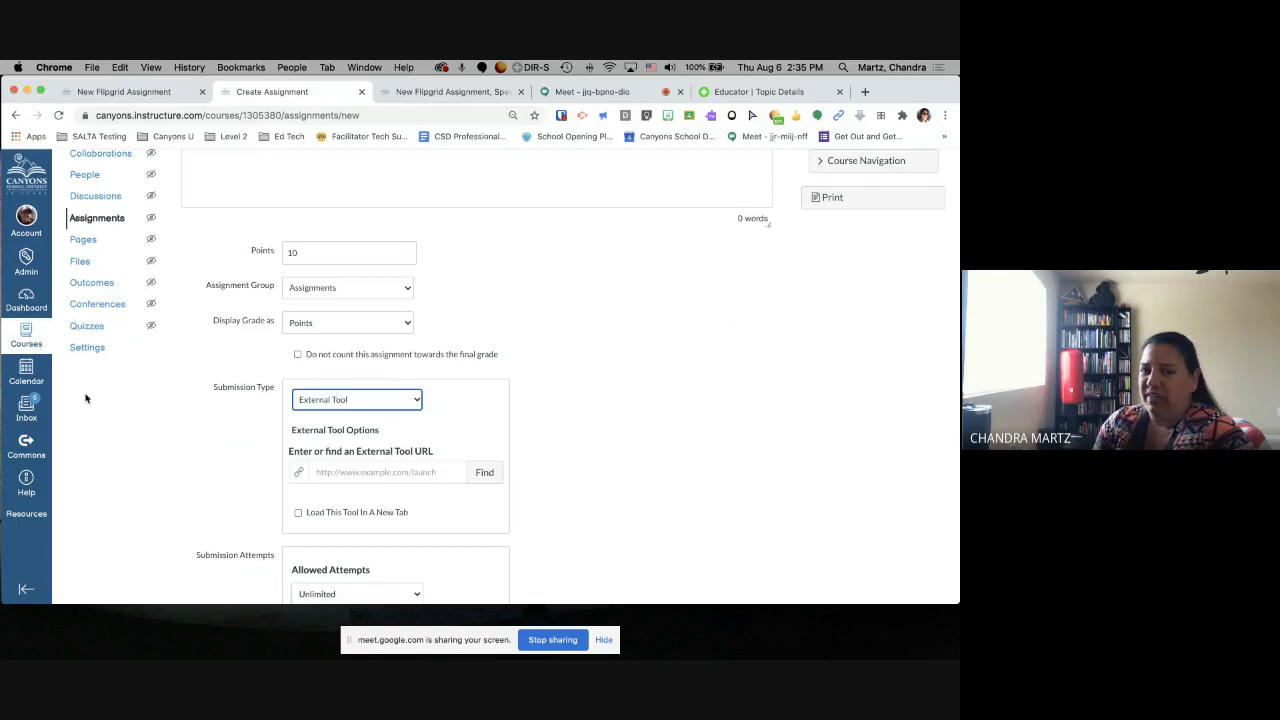
Revisit the student's submission in SpeedGrader and switch to the Google Meet call
click(450, 92)
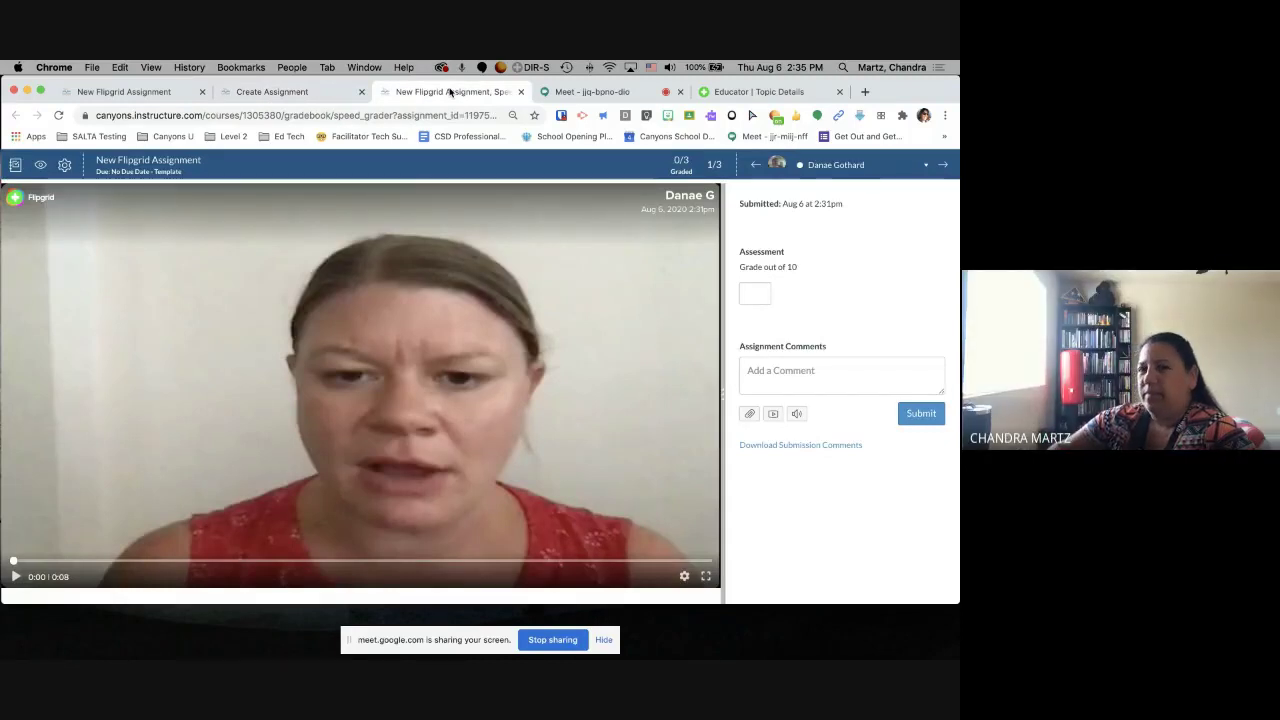
click(591, 93)
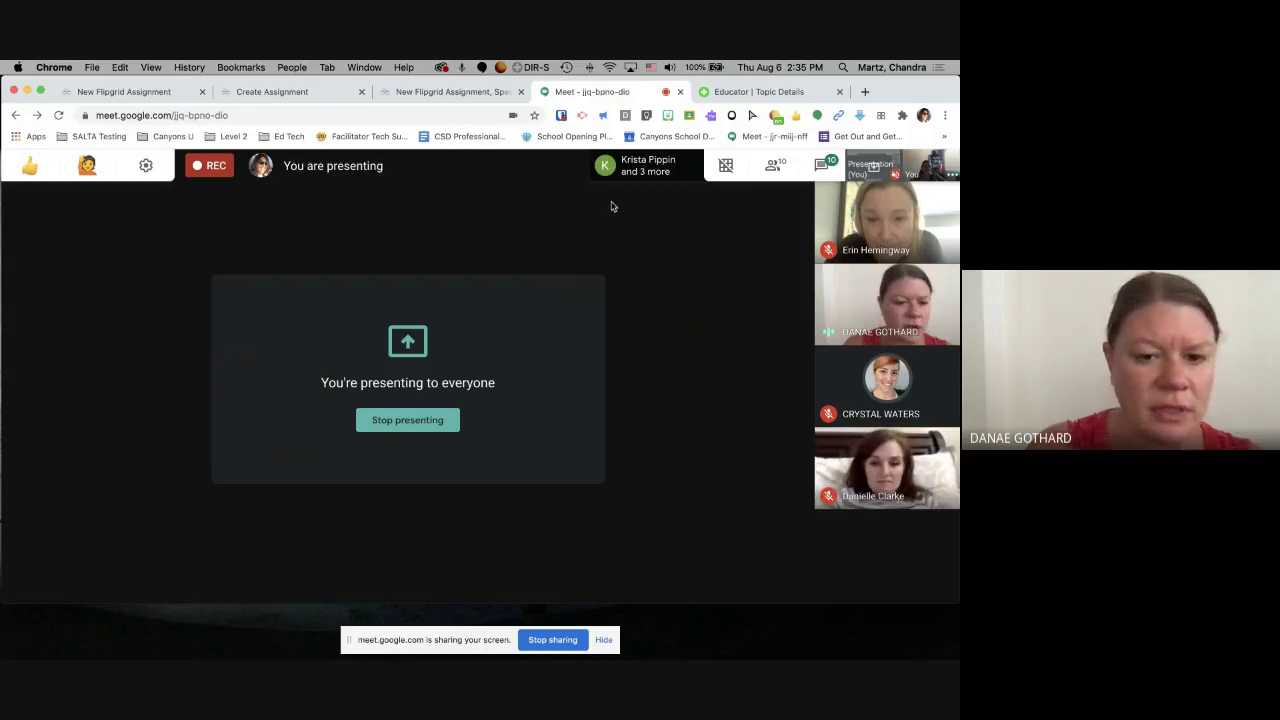
mouse_move(646, 323)
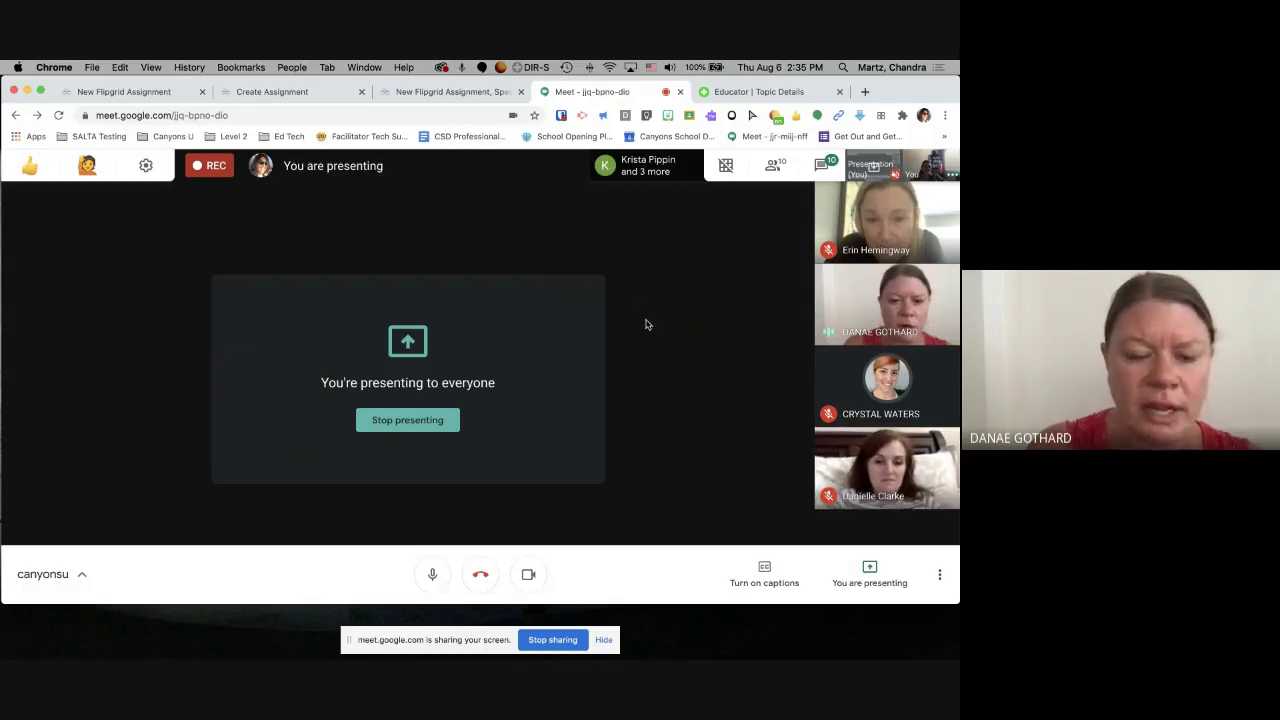